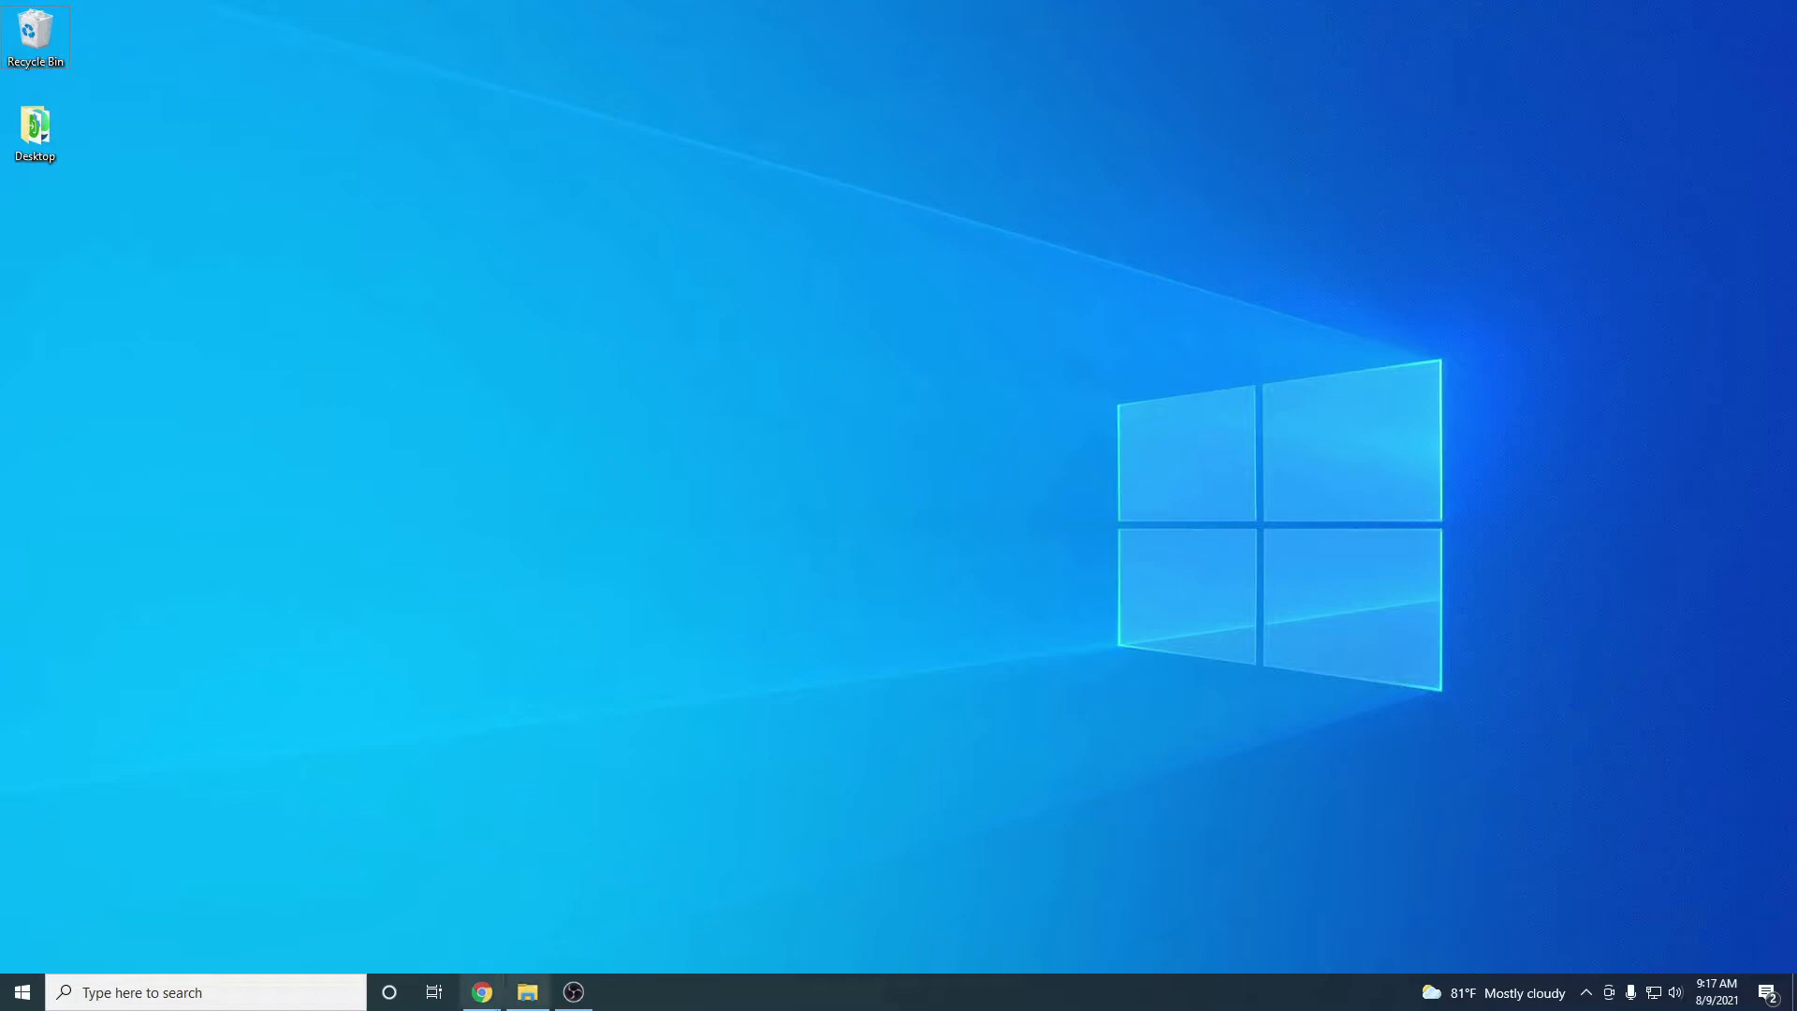
Bring up Chrome from the taskbar, showing a new Google tab
left_click(482, 992)
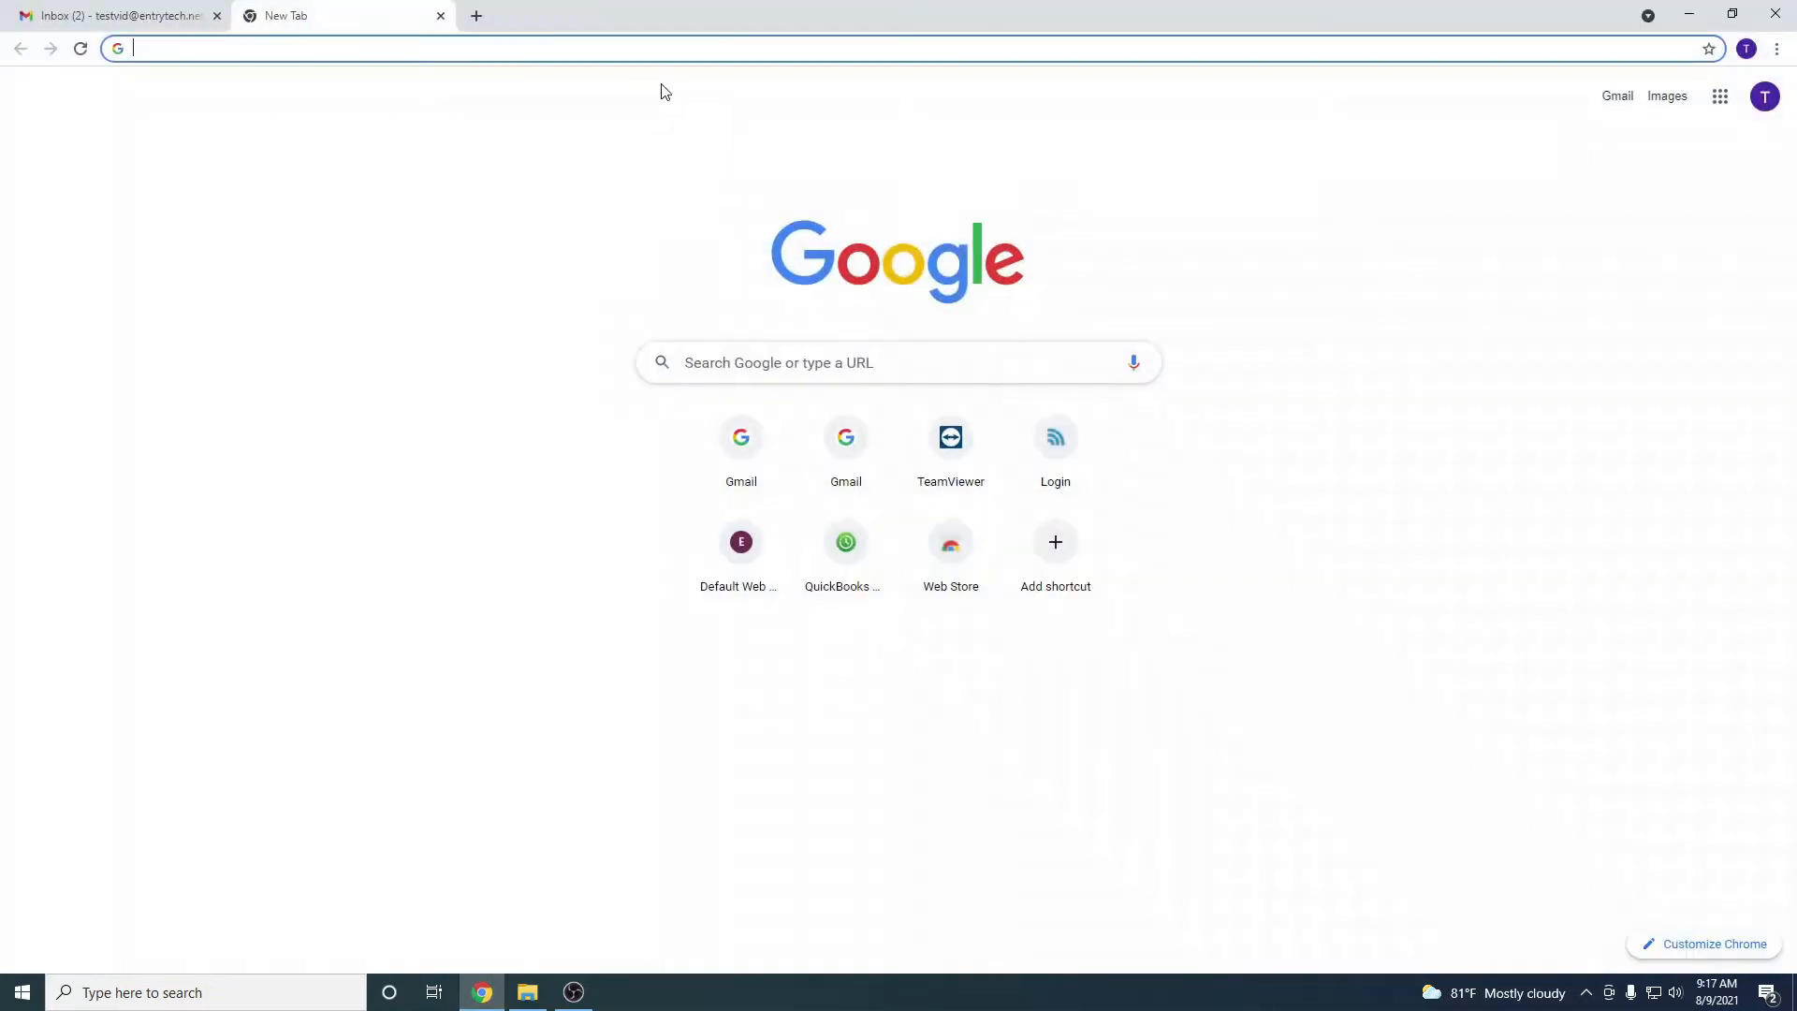
Go to star4live.com and open the New User Sign Up form
type("star")
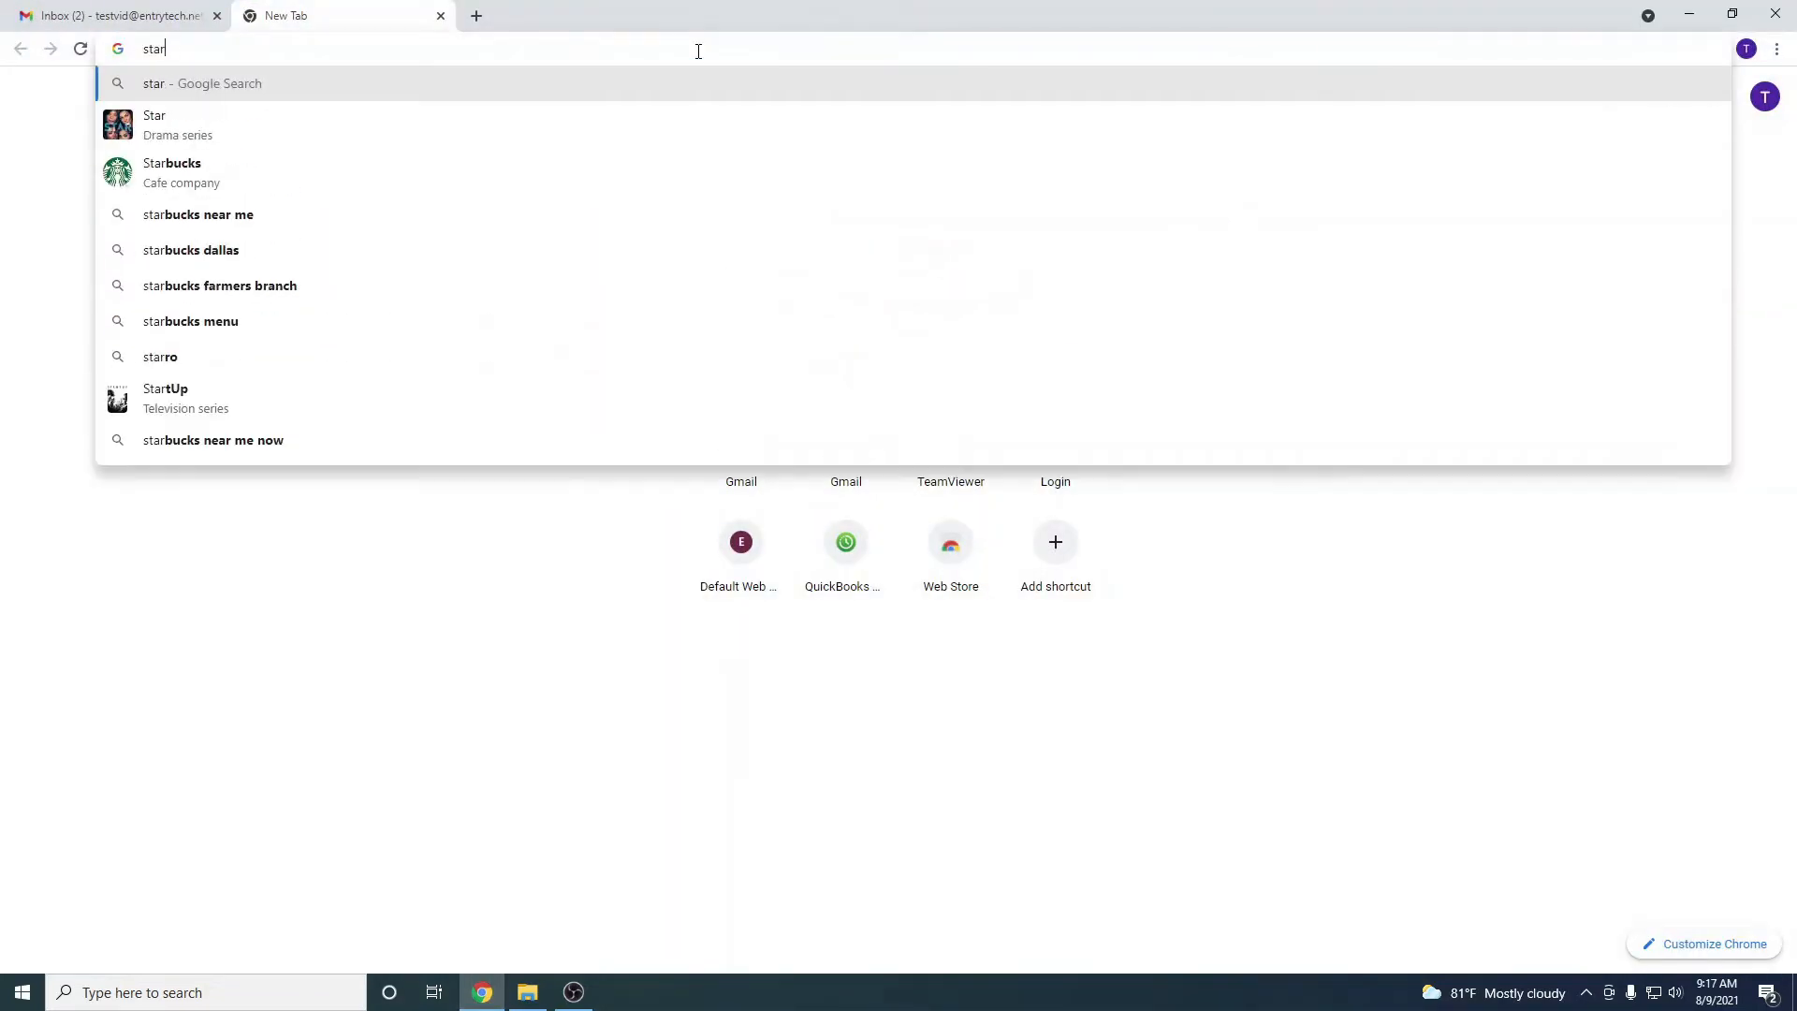
type("4live.com")
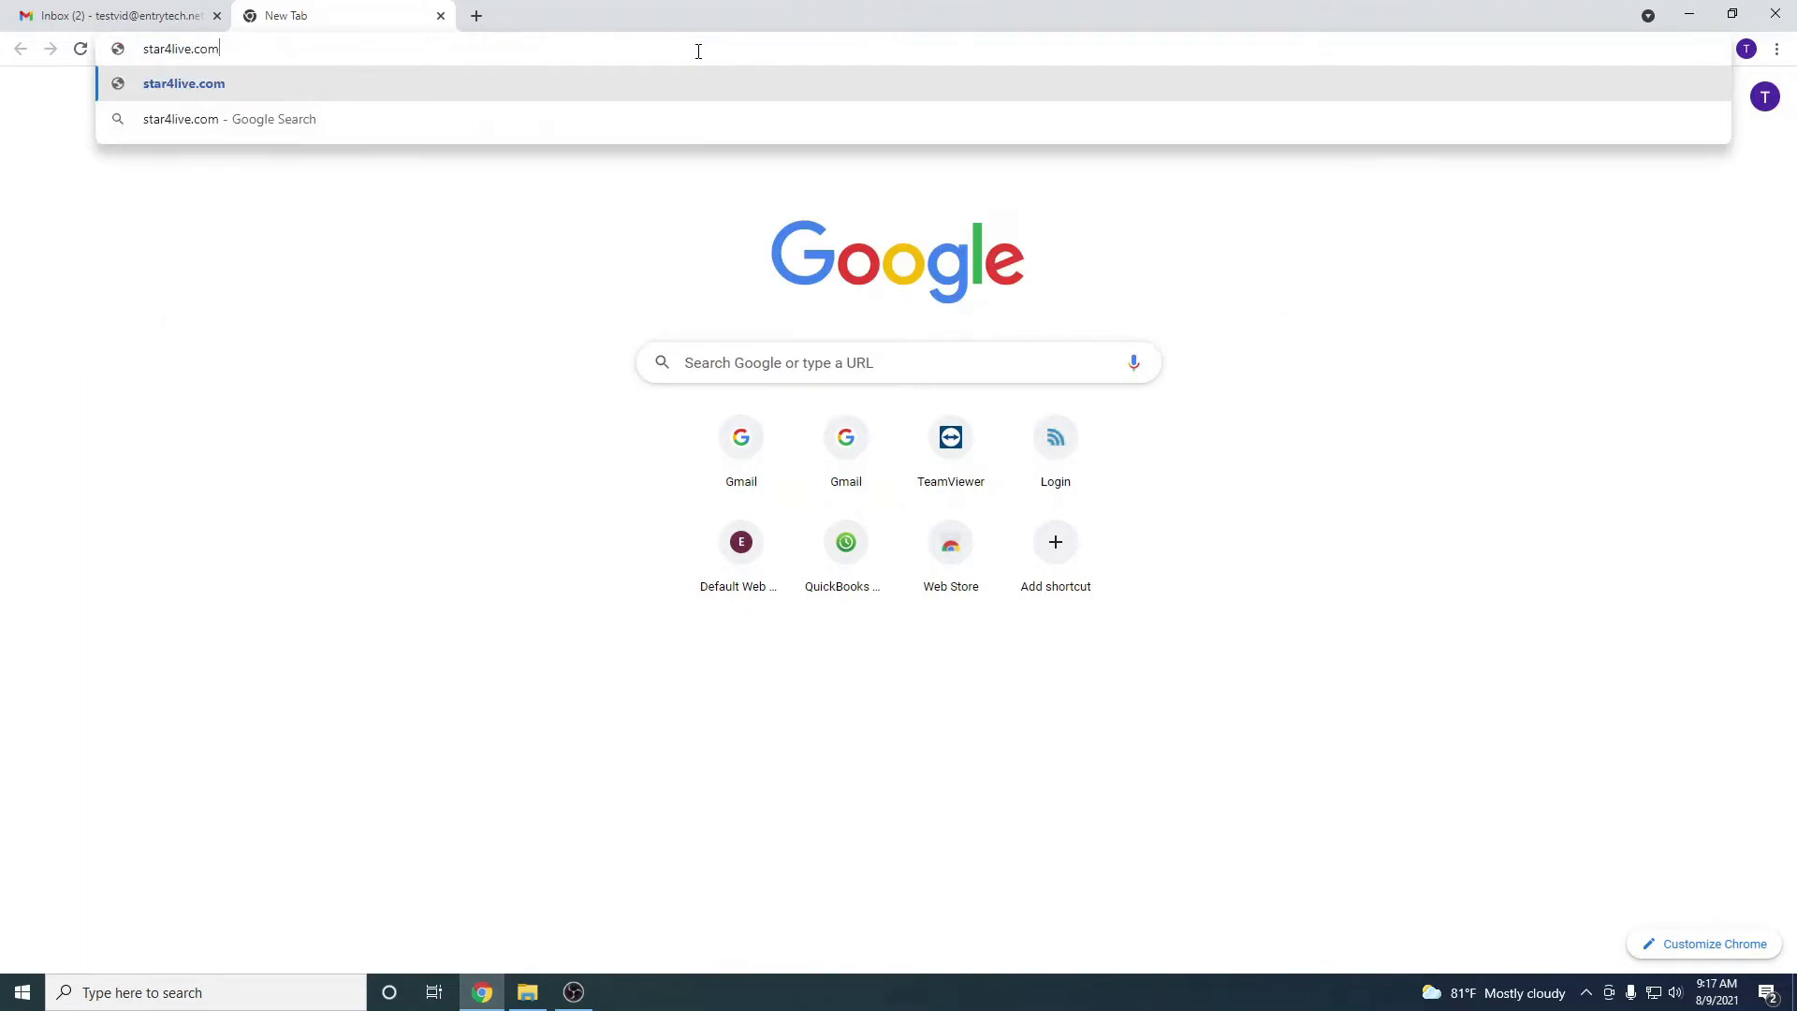
key("Return")
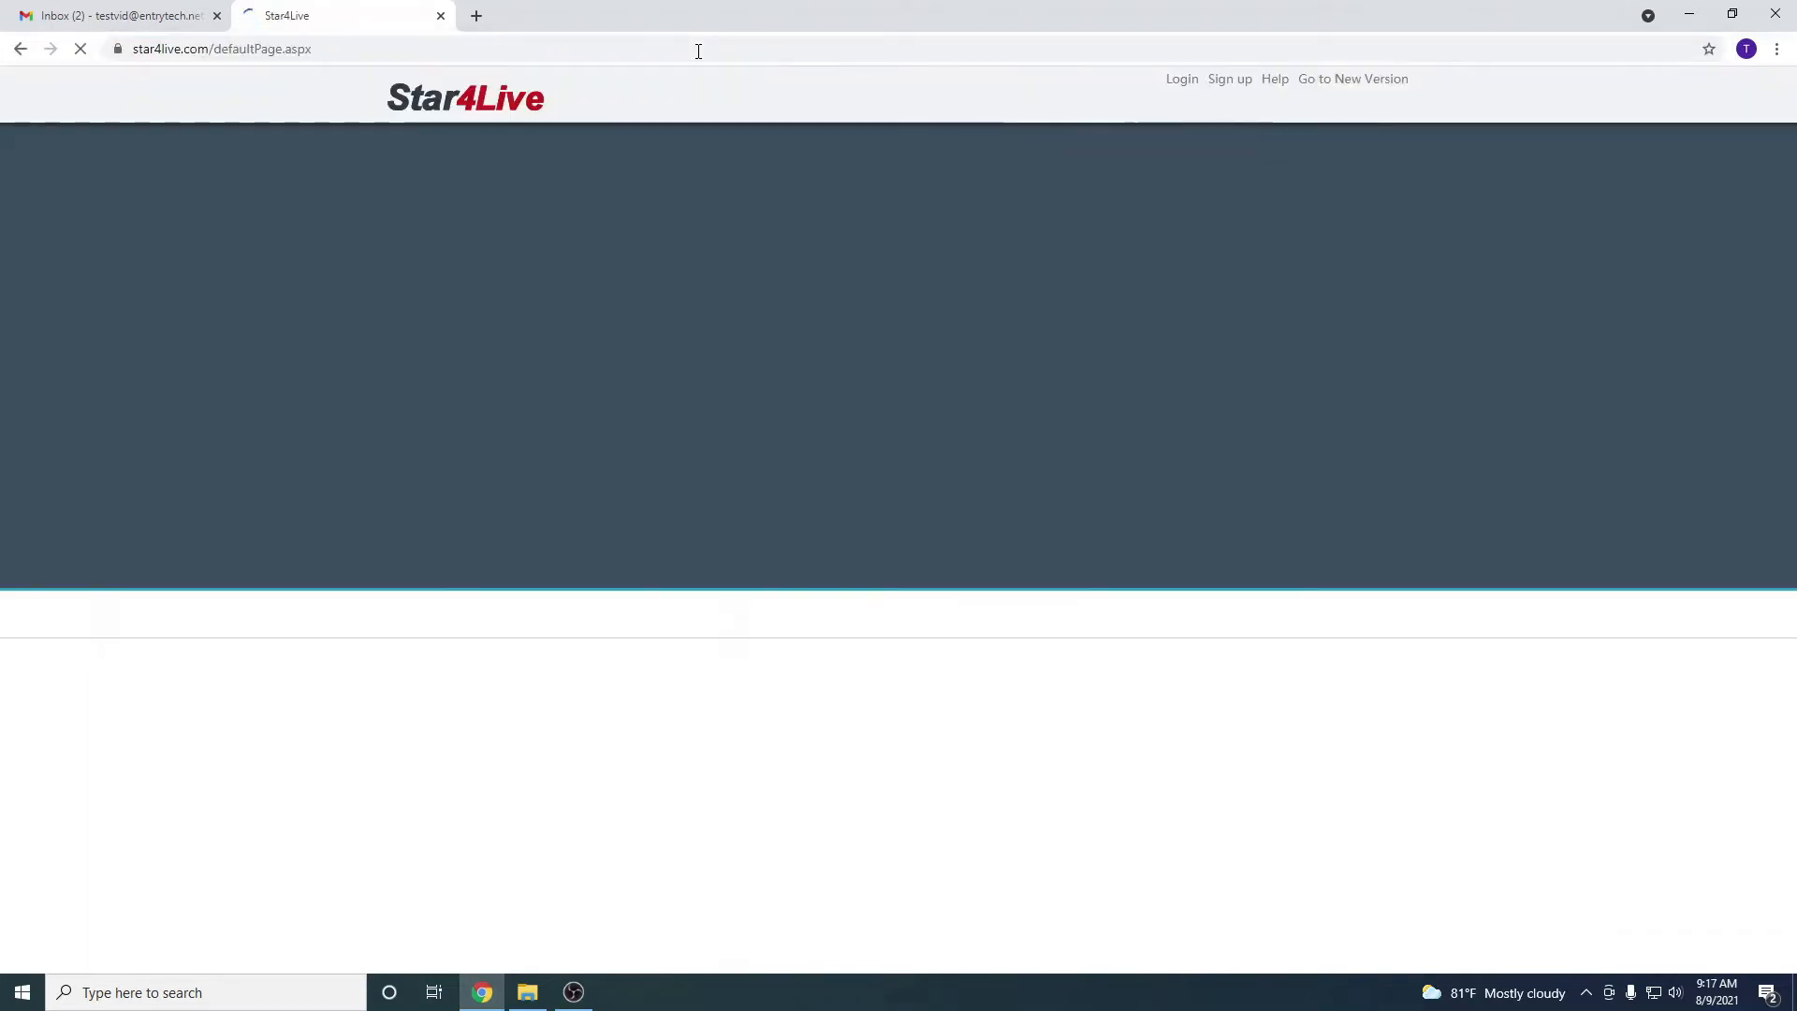
left_click(1214, 87)
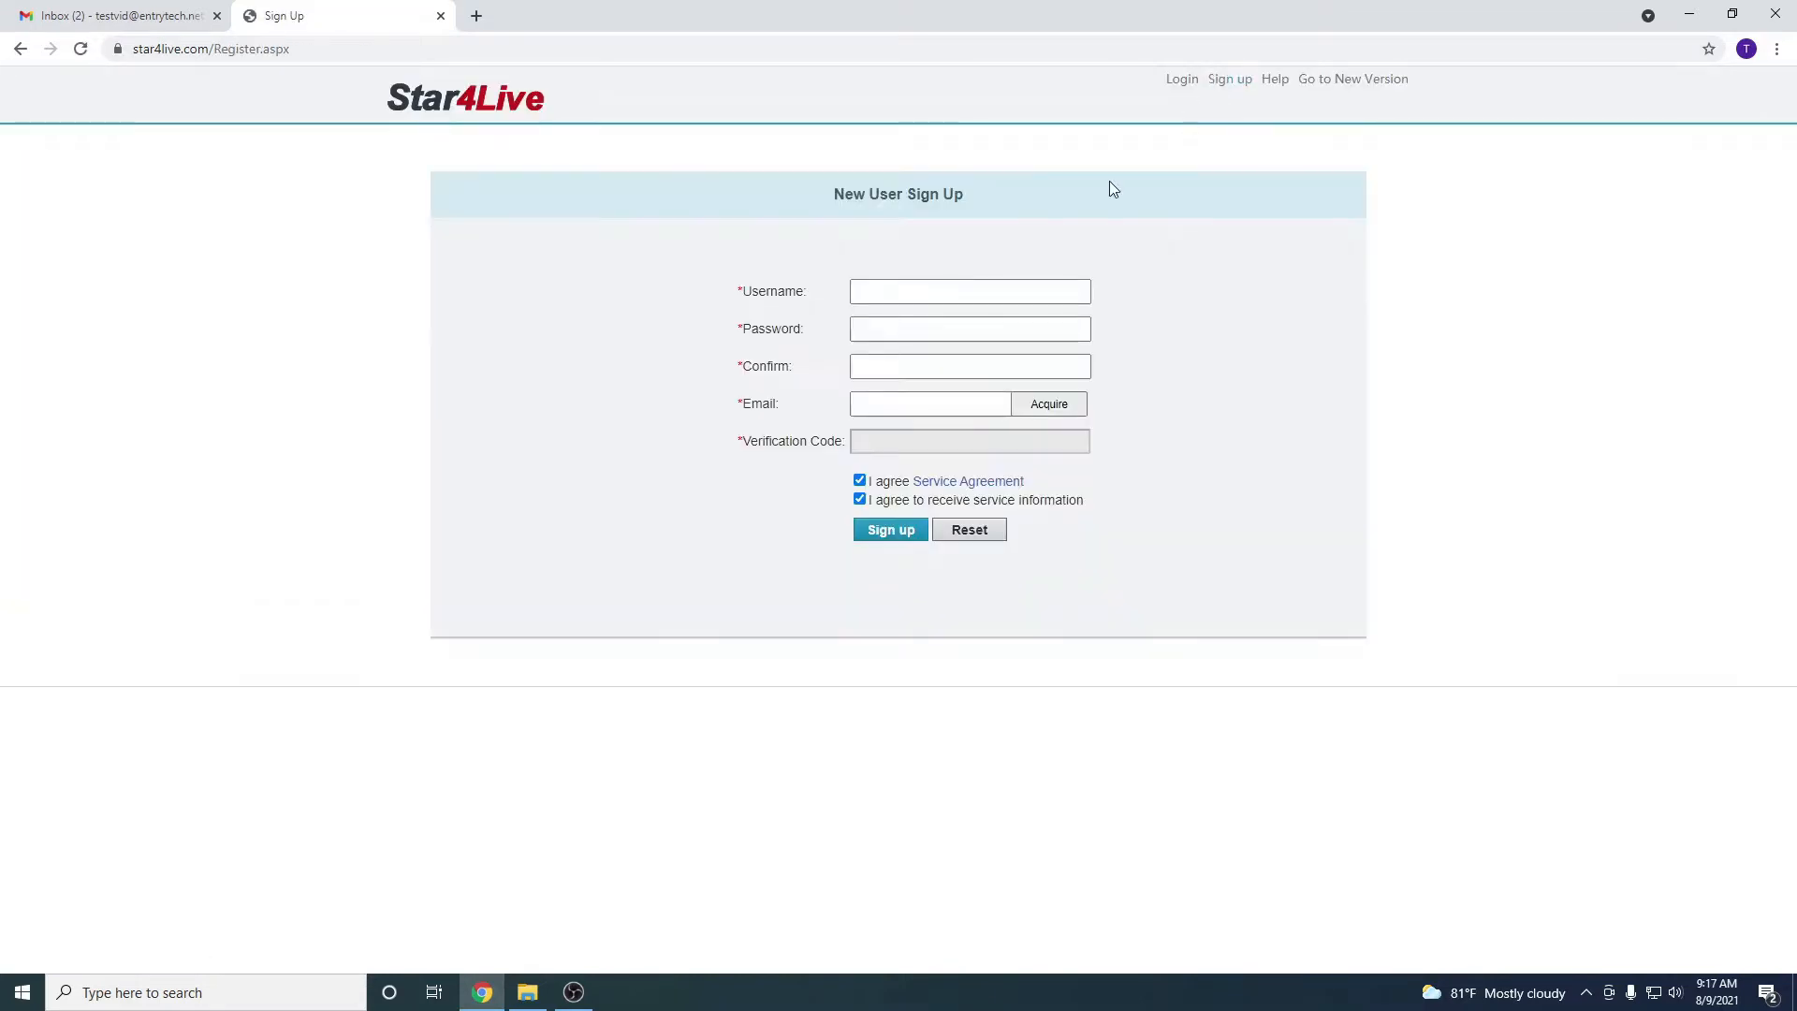
Fill in a username, the password and its confirmation, and an e-mail address
left_click(907, 297)
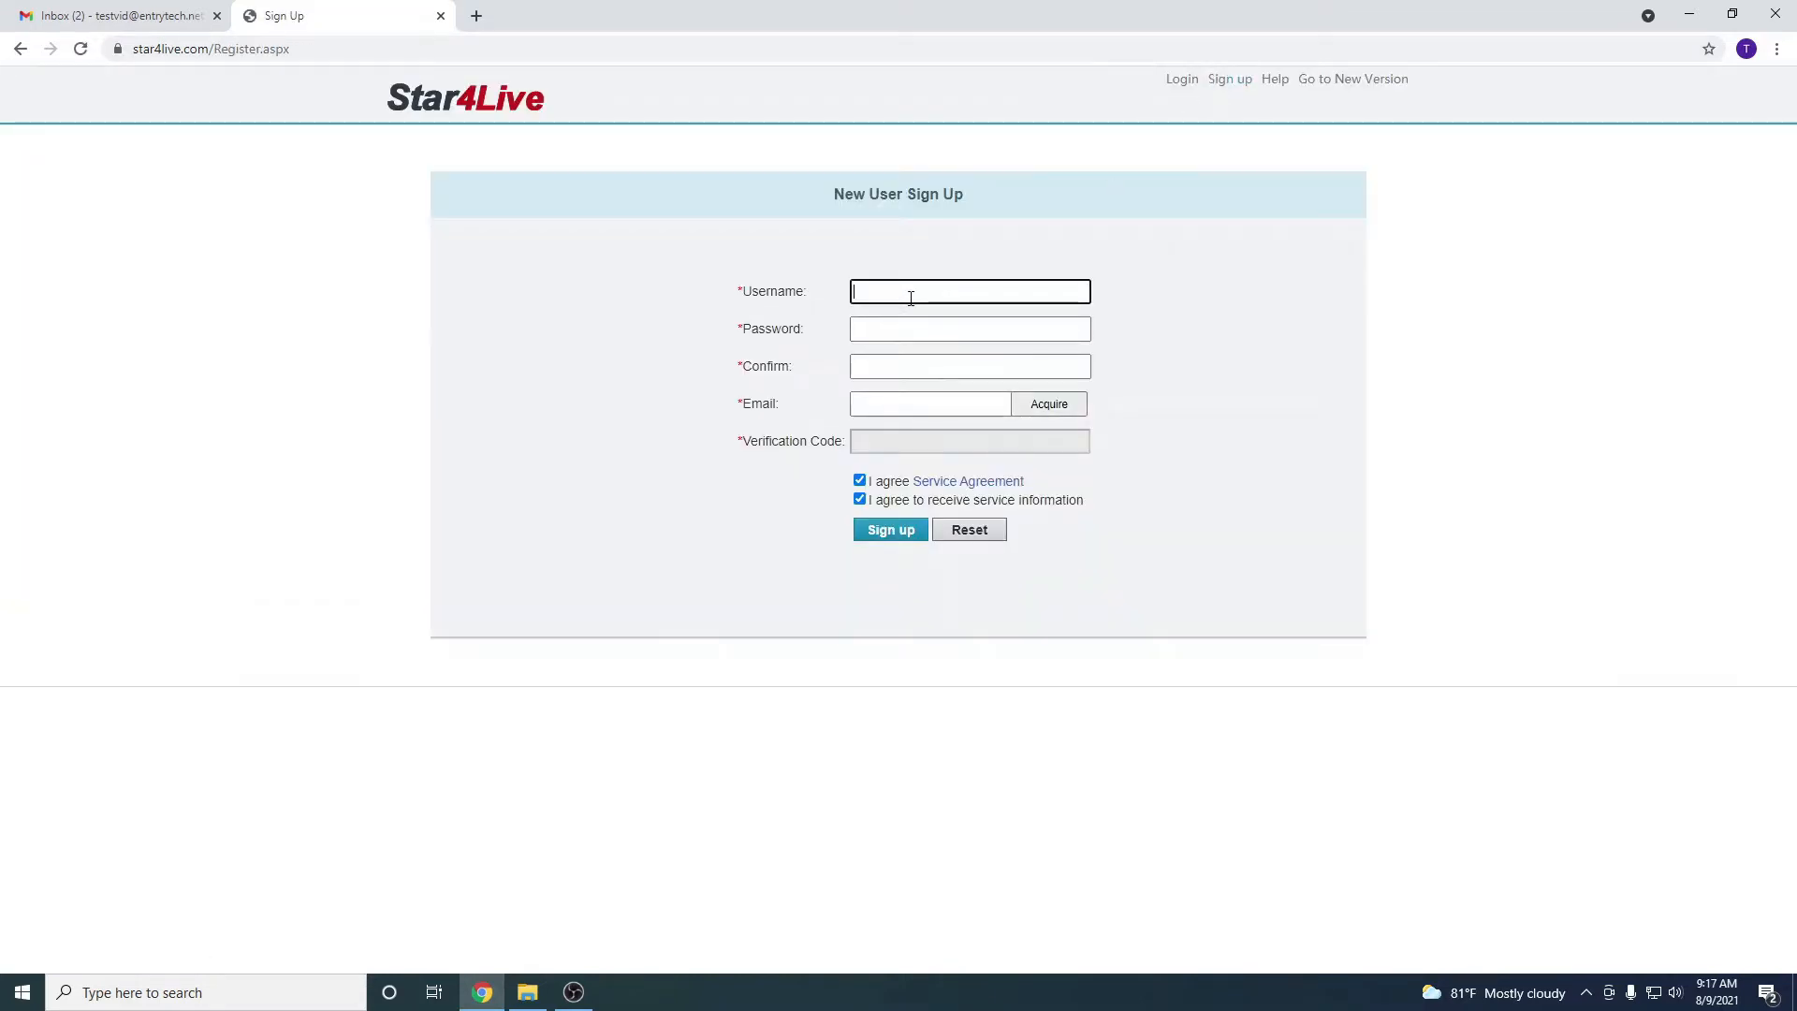
type("ETNTTest")
key("Tab")
type("E")
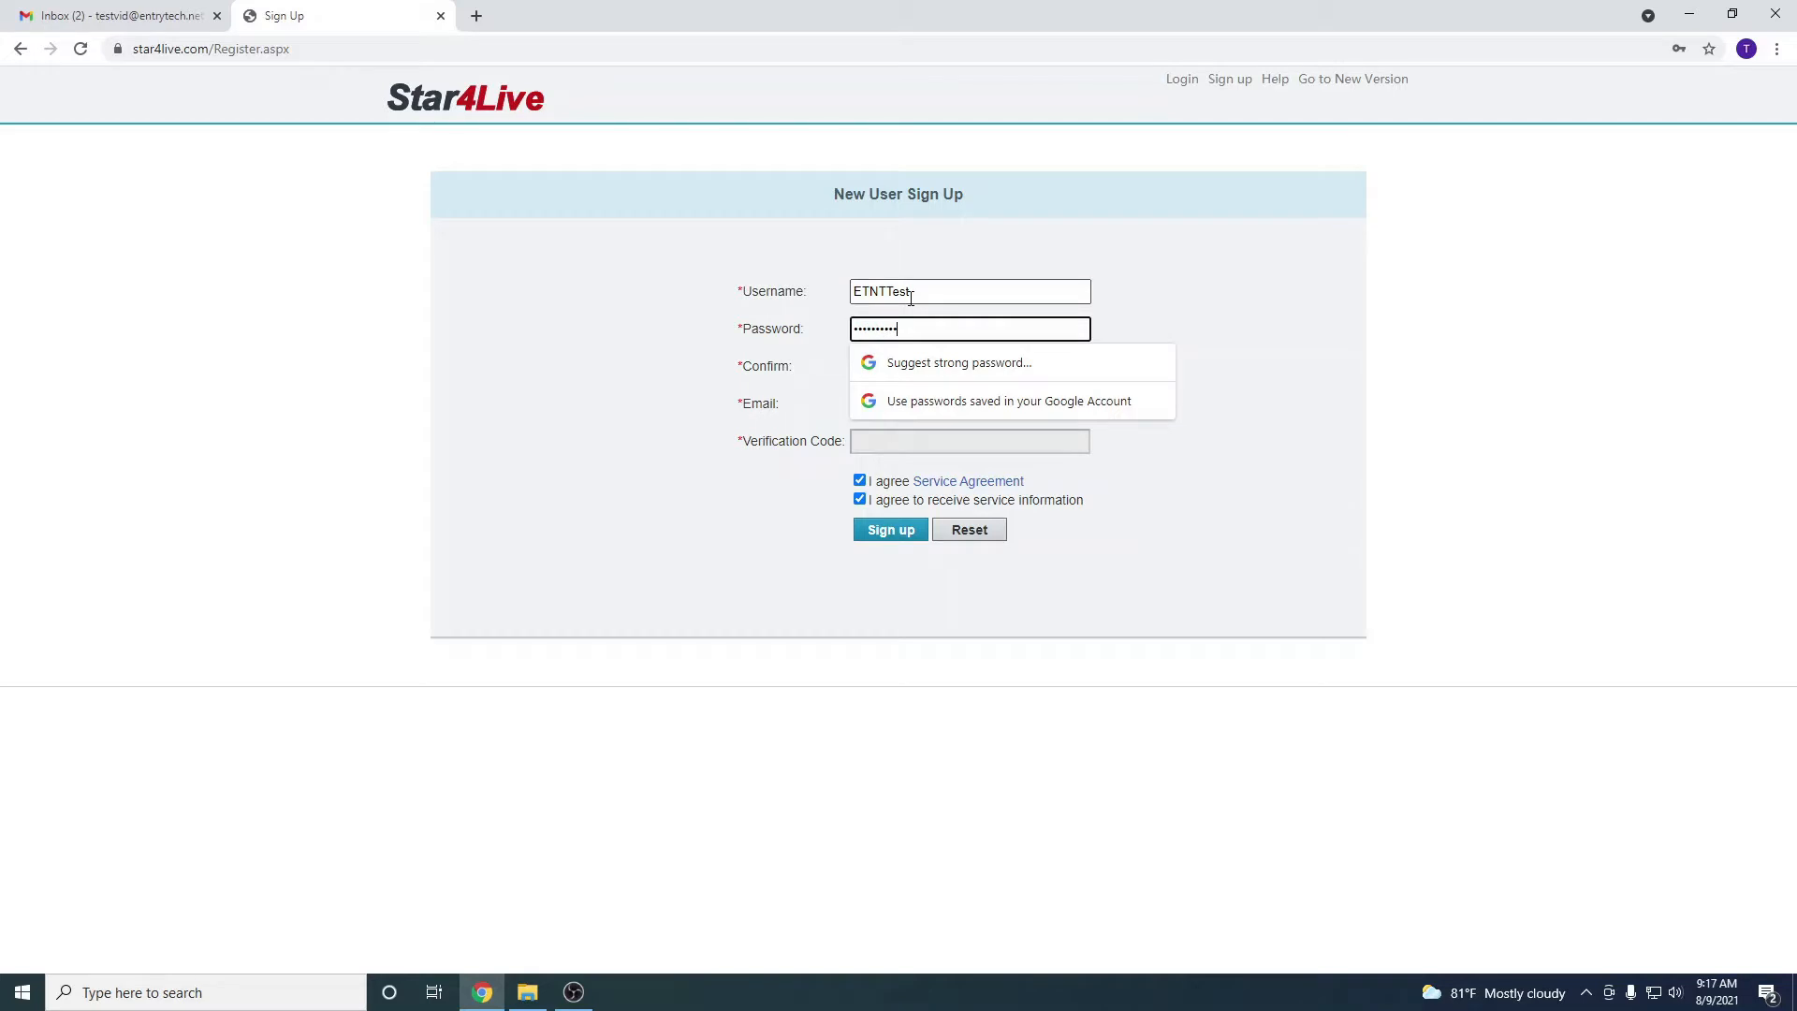
left_click(891, 366)
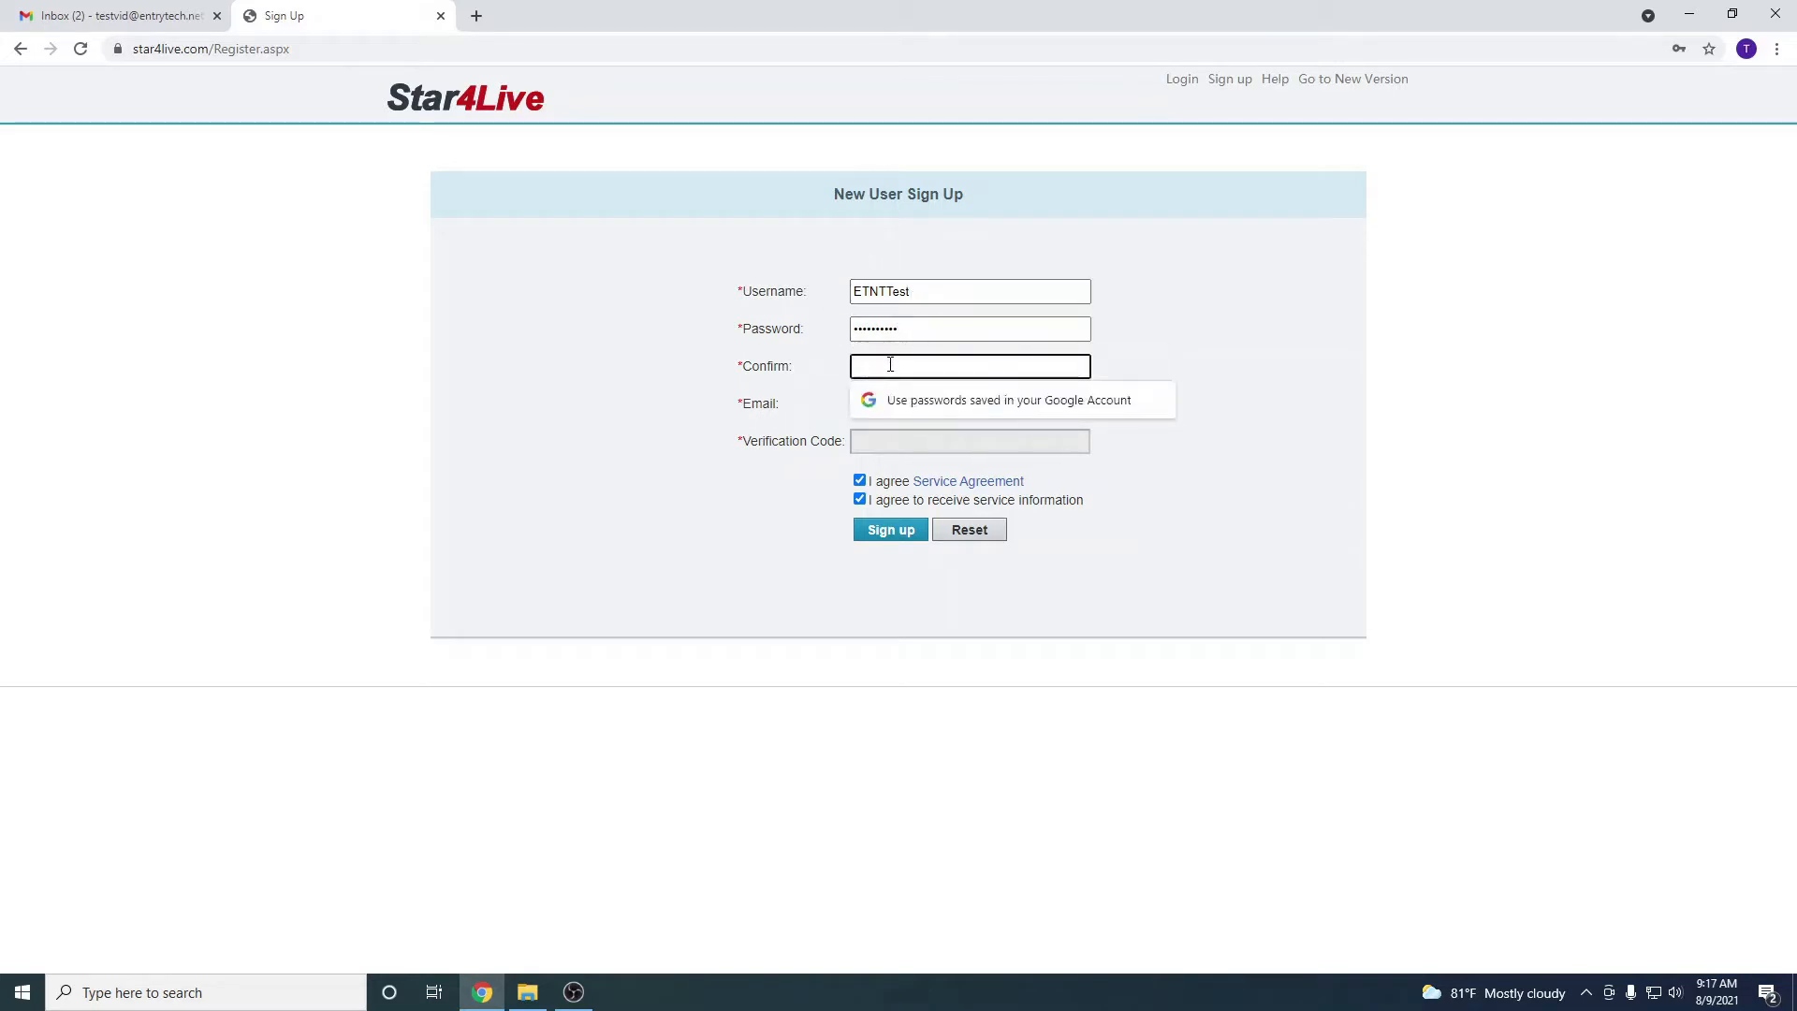
type("••••••••••")
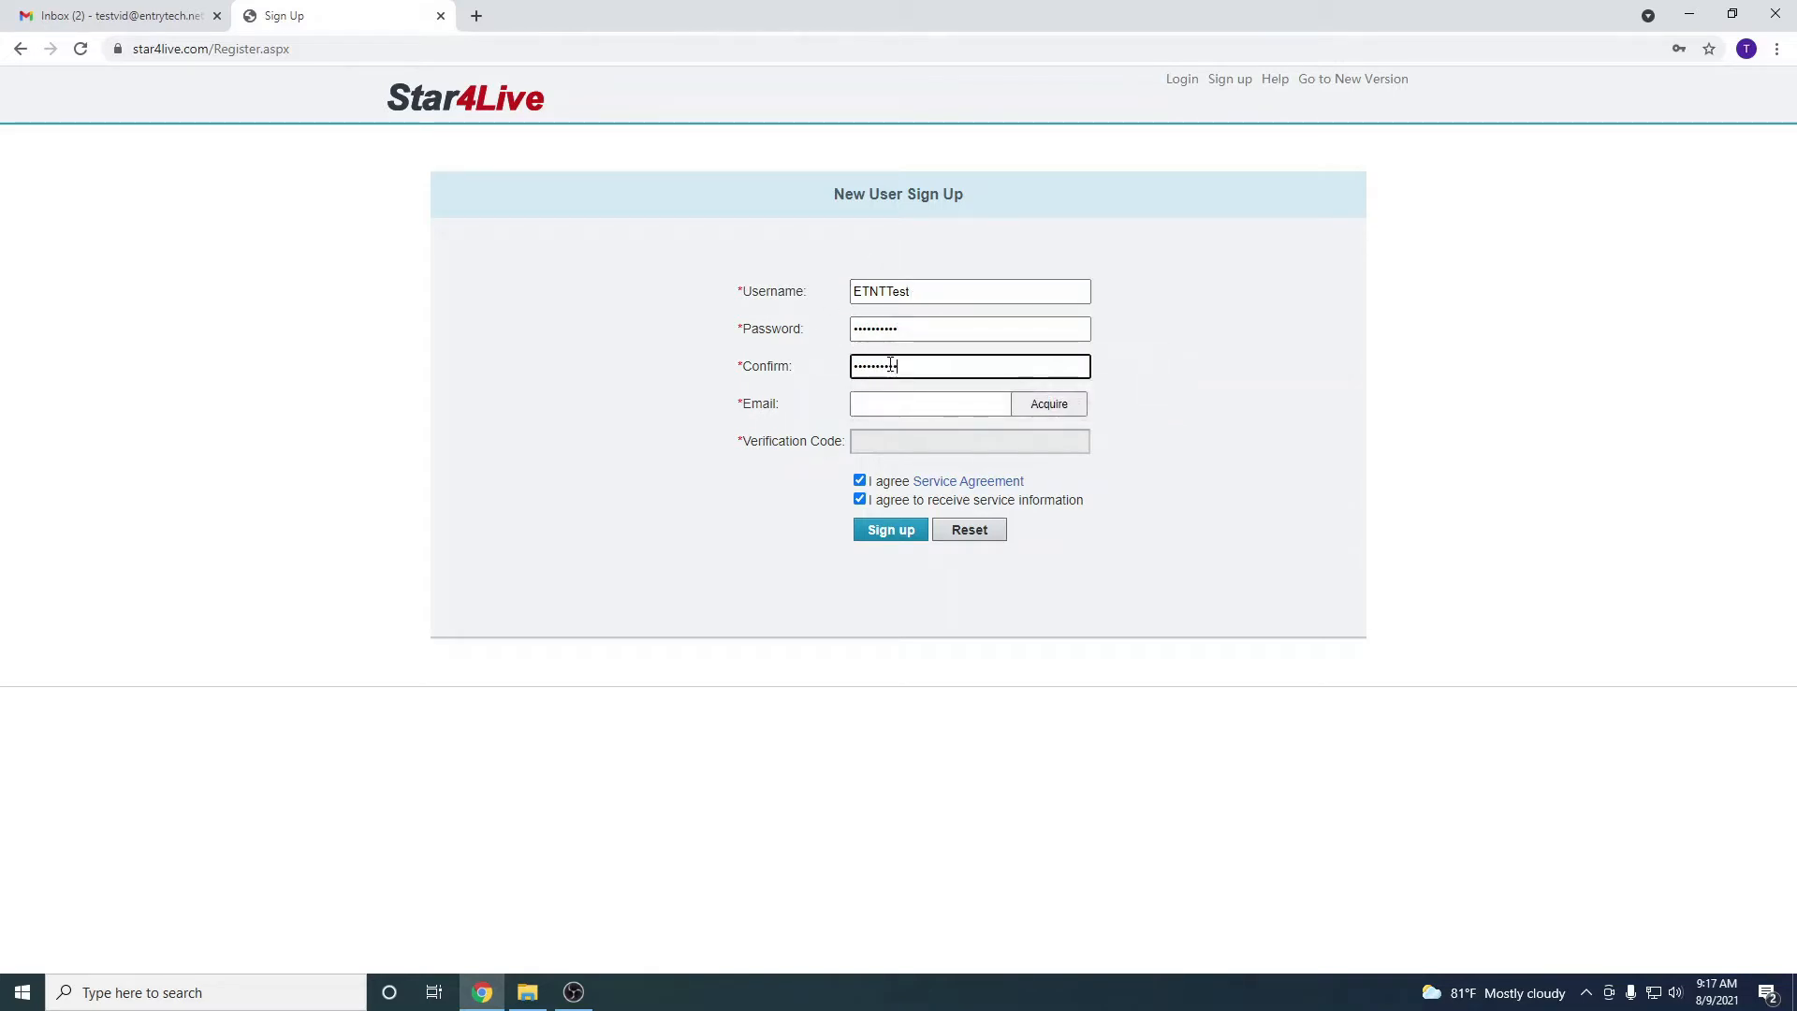
left_click(926, 400)
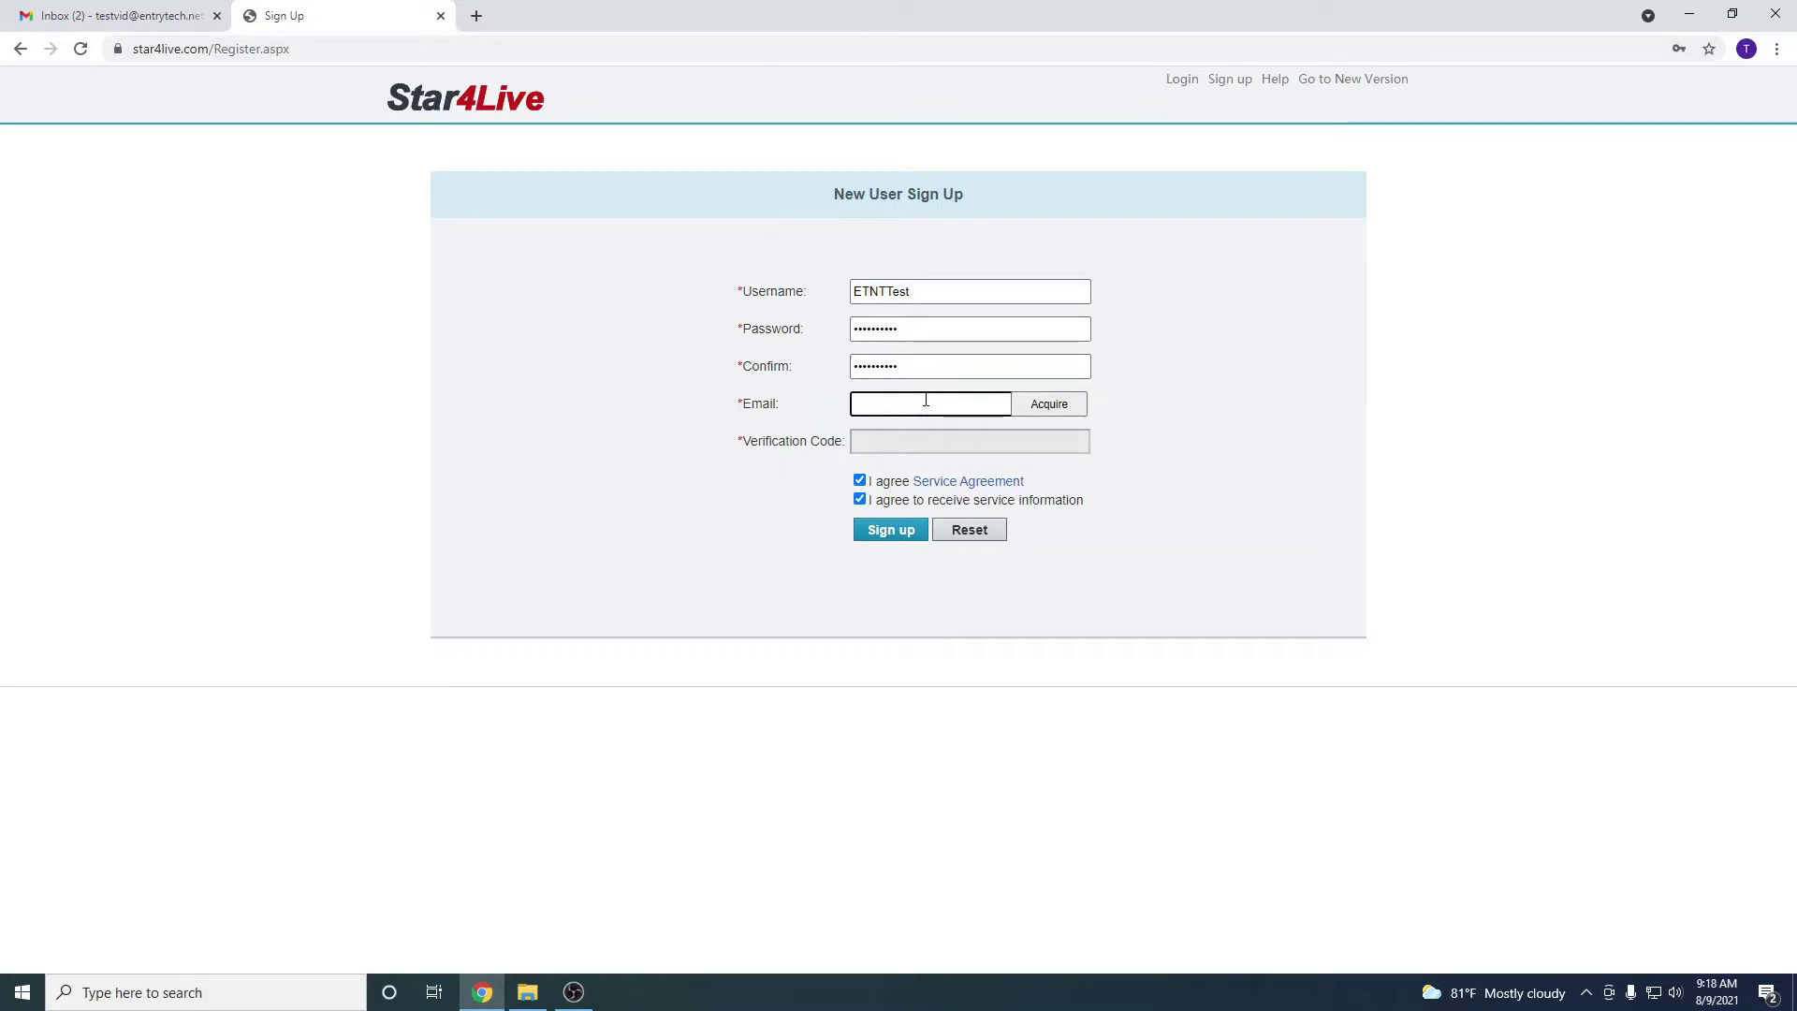
Lengthen the clashing username, re-request the verification code, and switch to the Gmail tab
left_click(1049, 404)
left_click(970, 290)
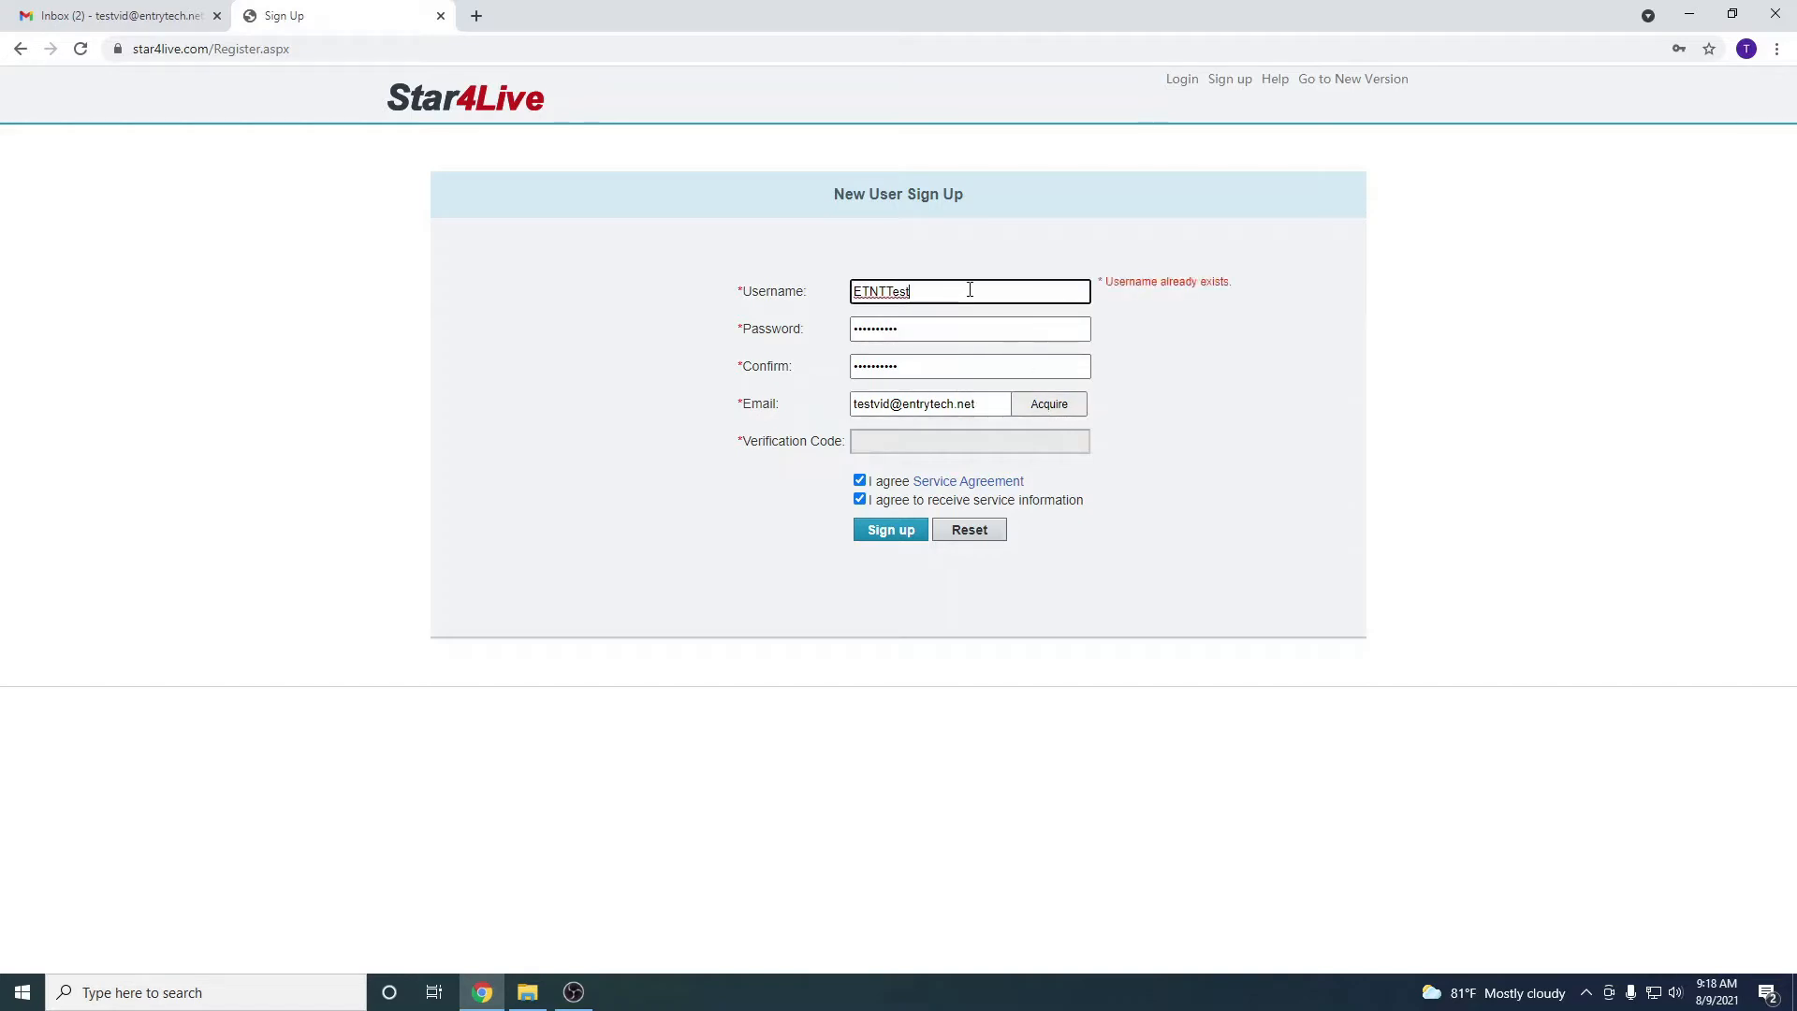
type("vid")
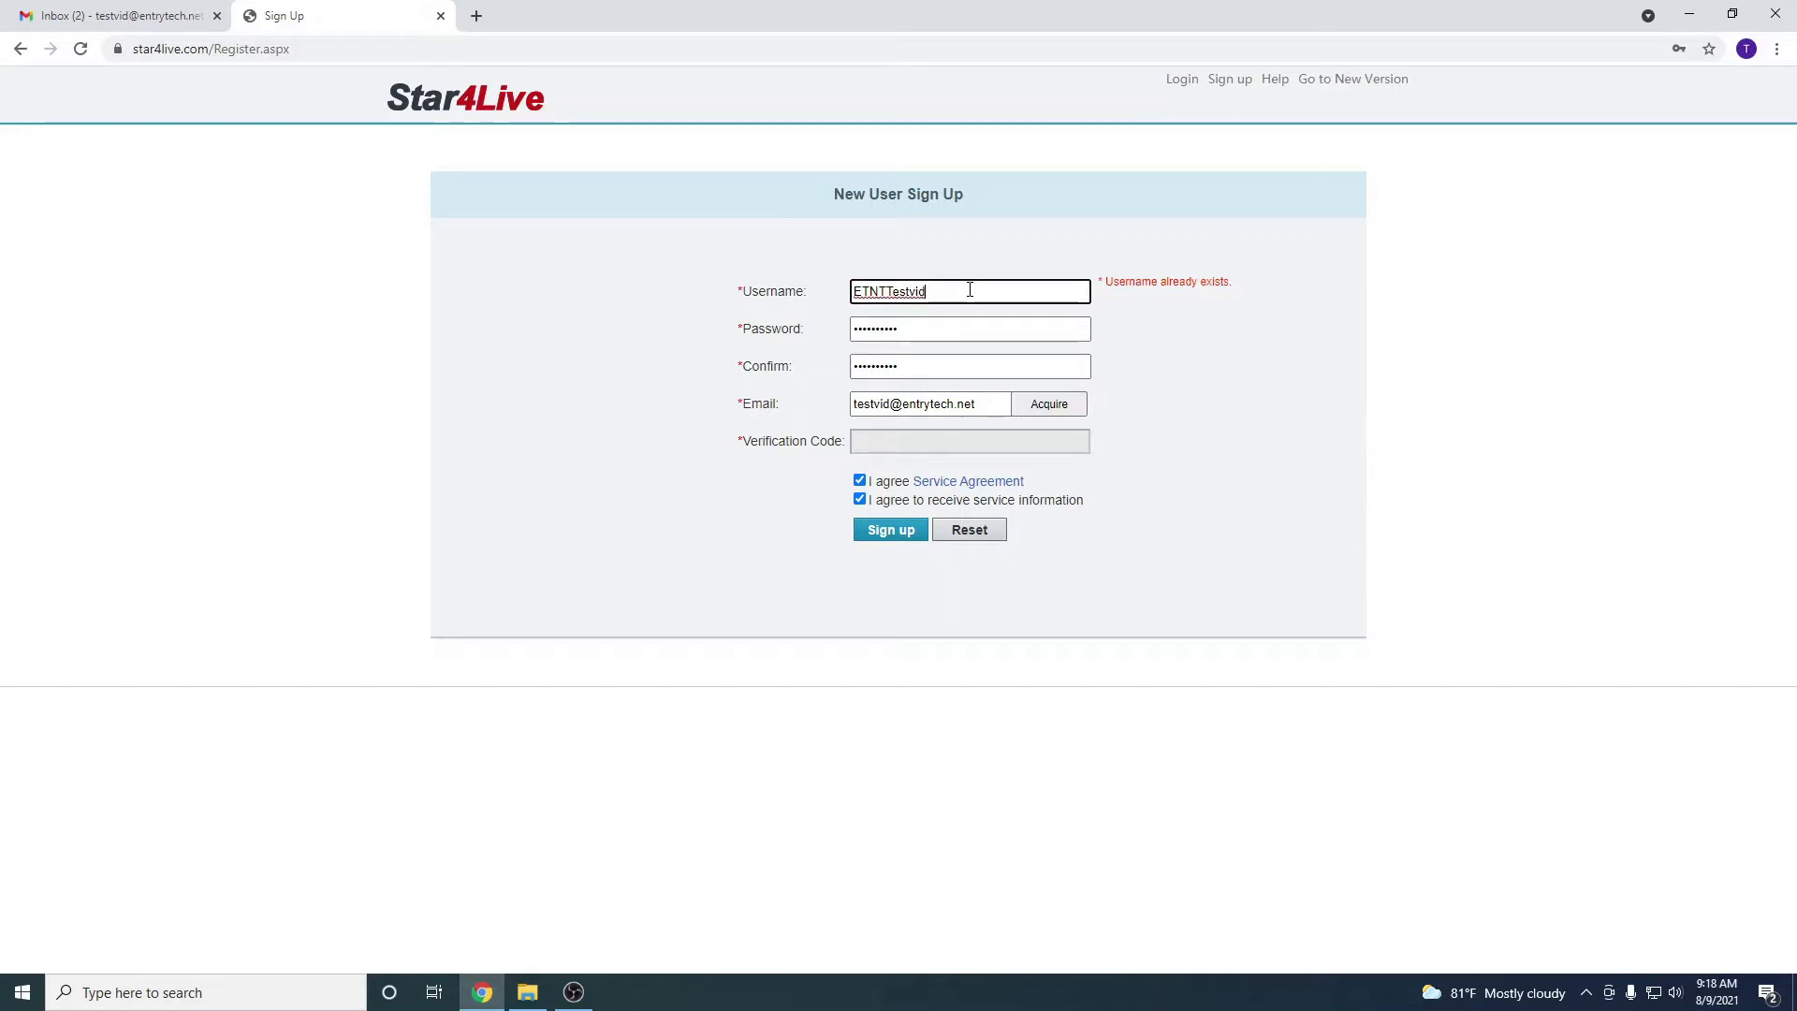
left_click(1060, 410)
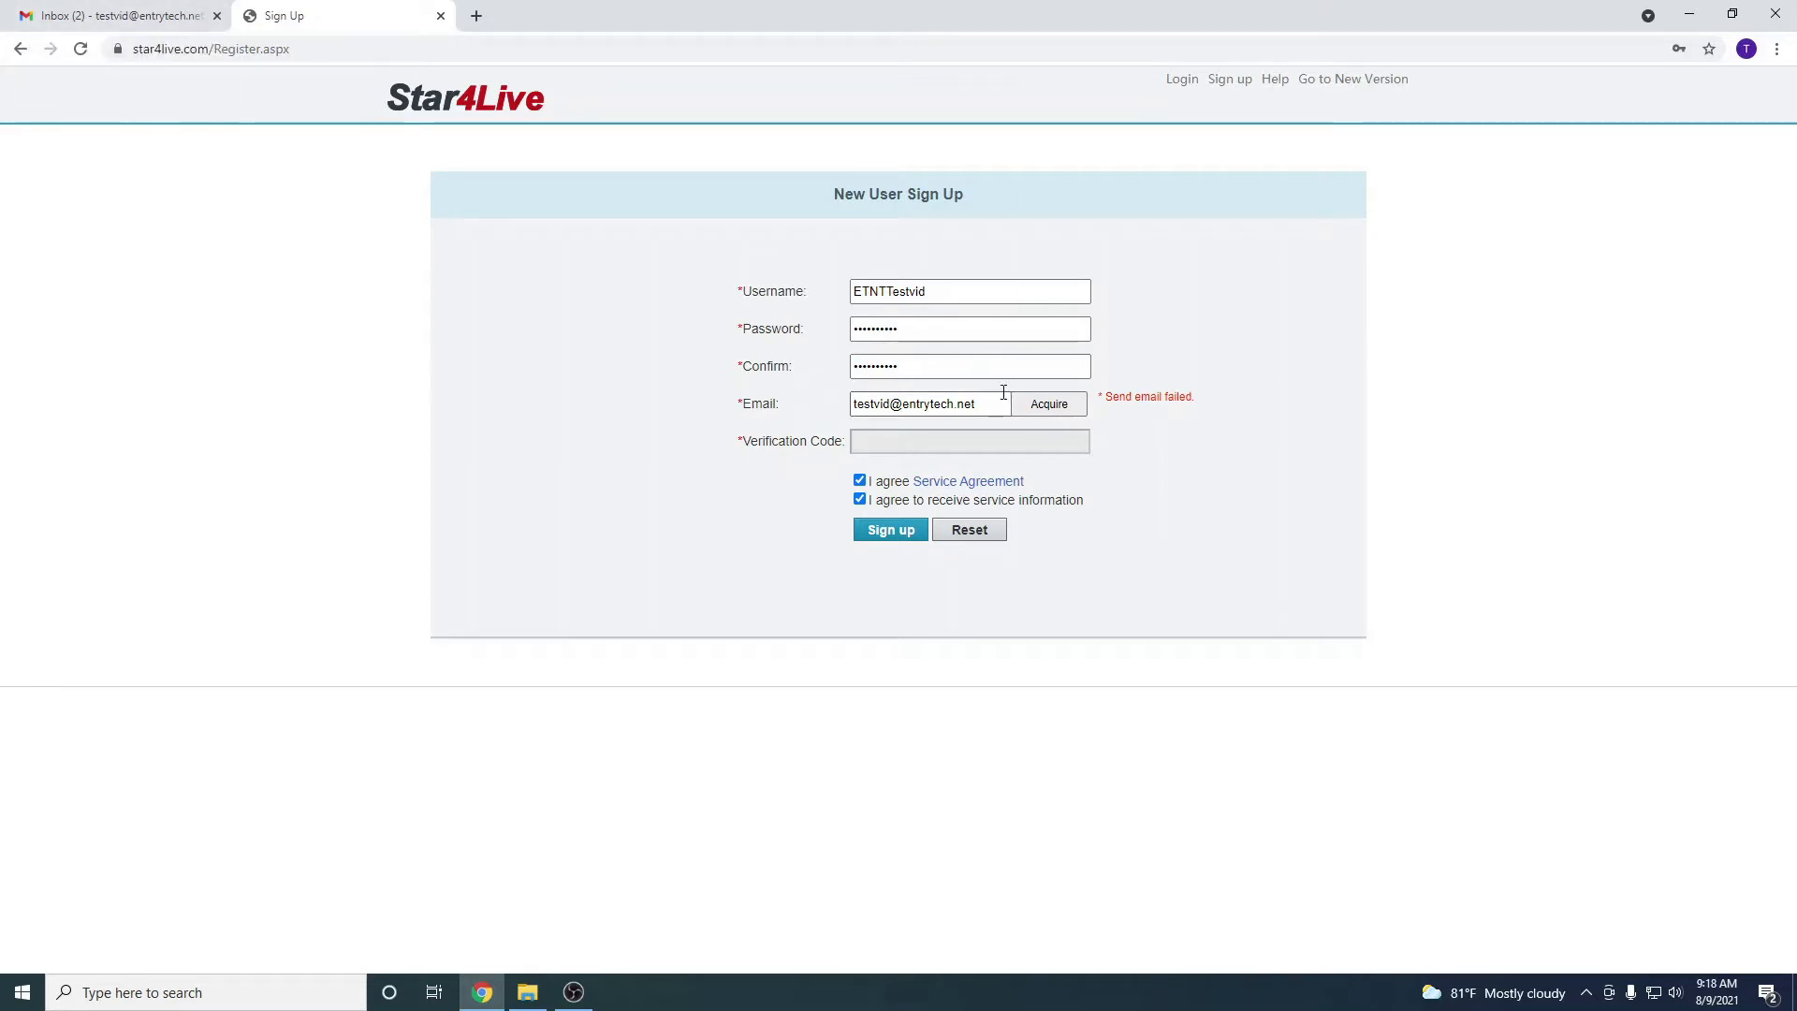
left_click(79, 8)
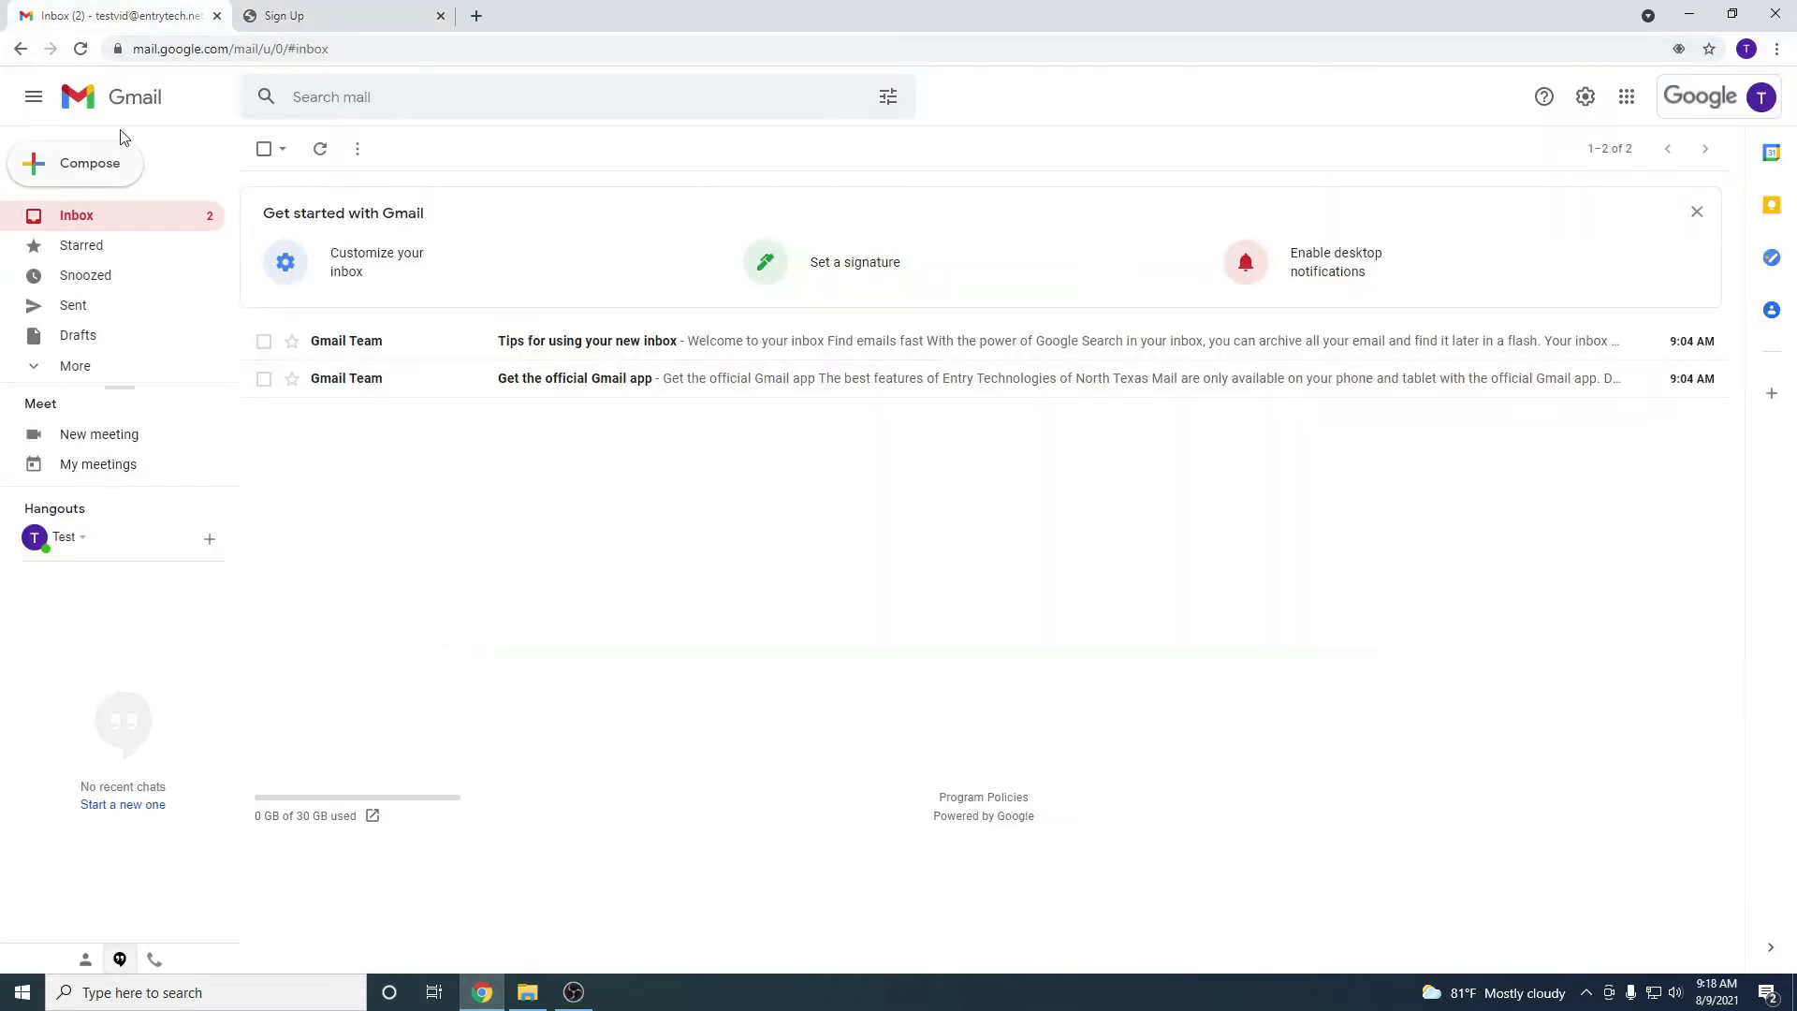
Refresh Gmail, read the Verification Code e-mail, then request a fresh code on the sign-up form
left_click(89, 56)
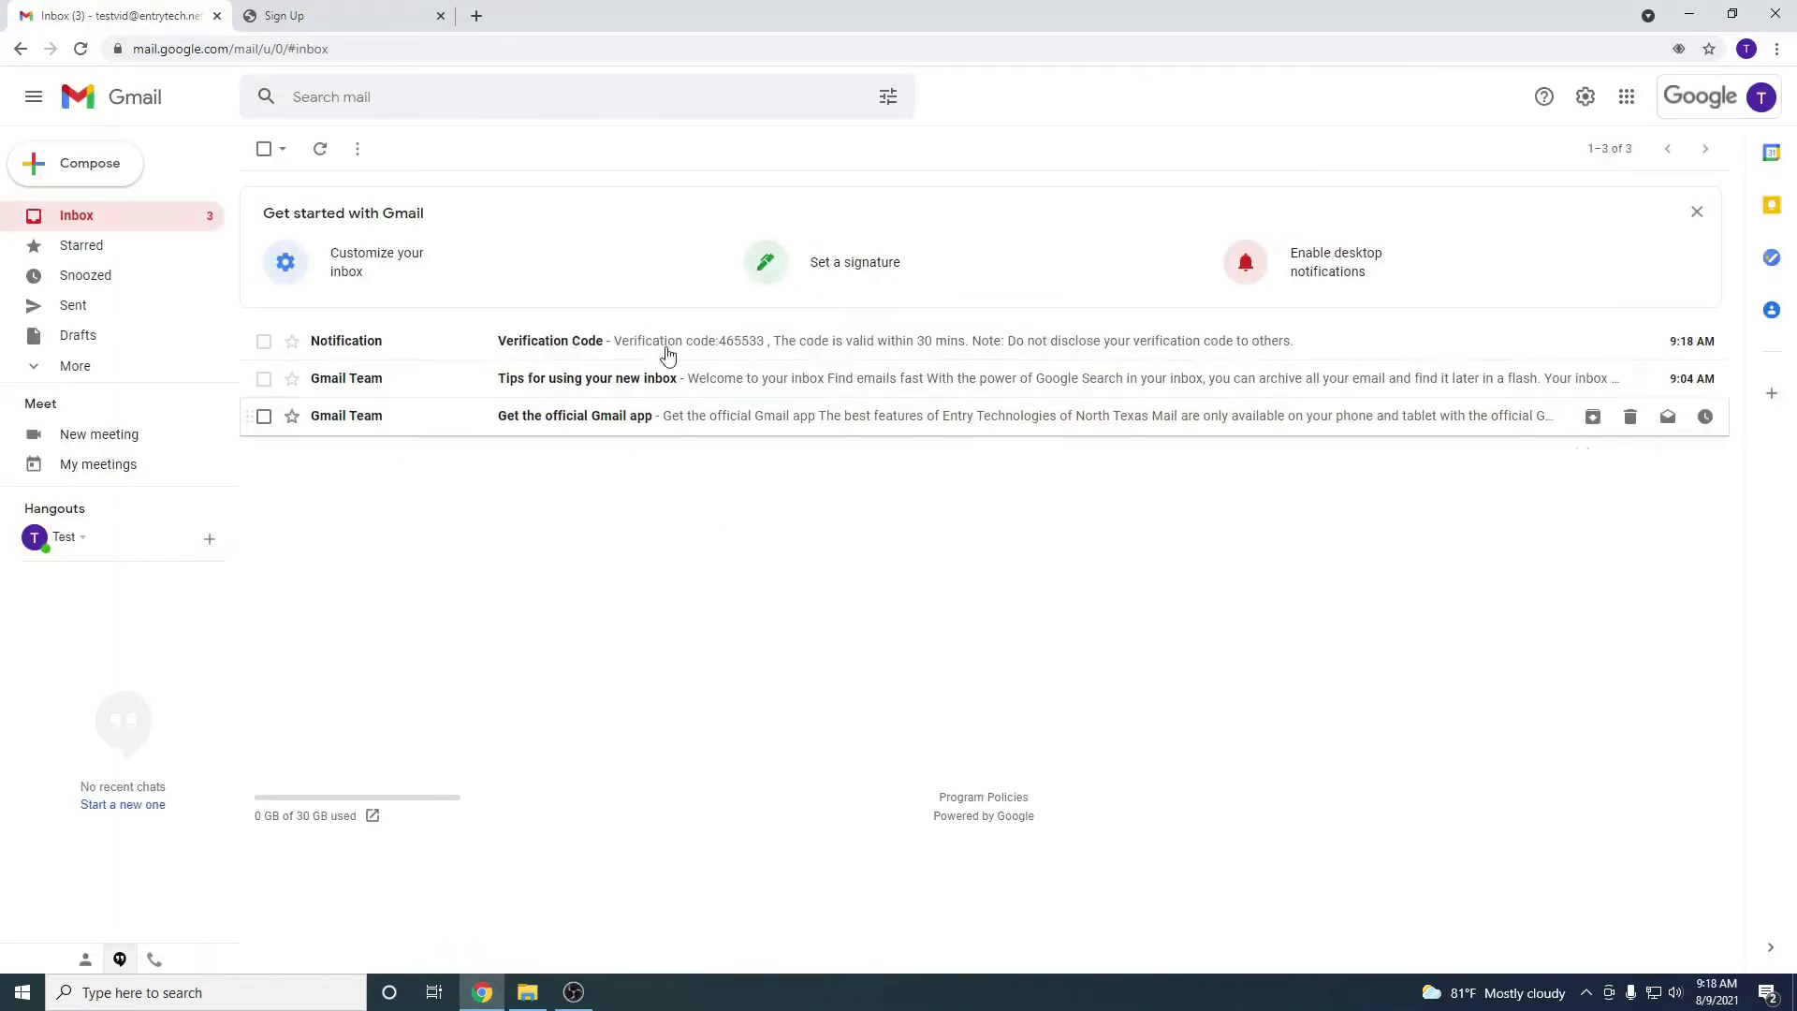
left_click(461, 341)
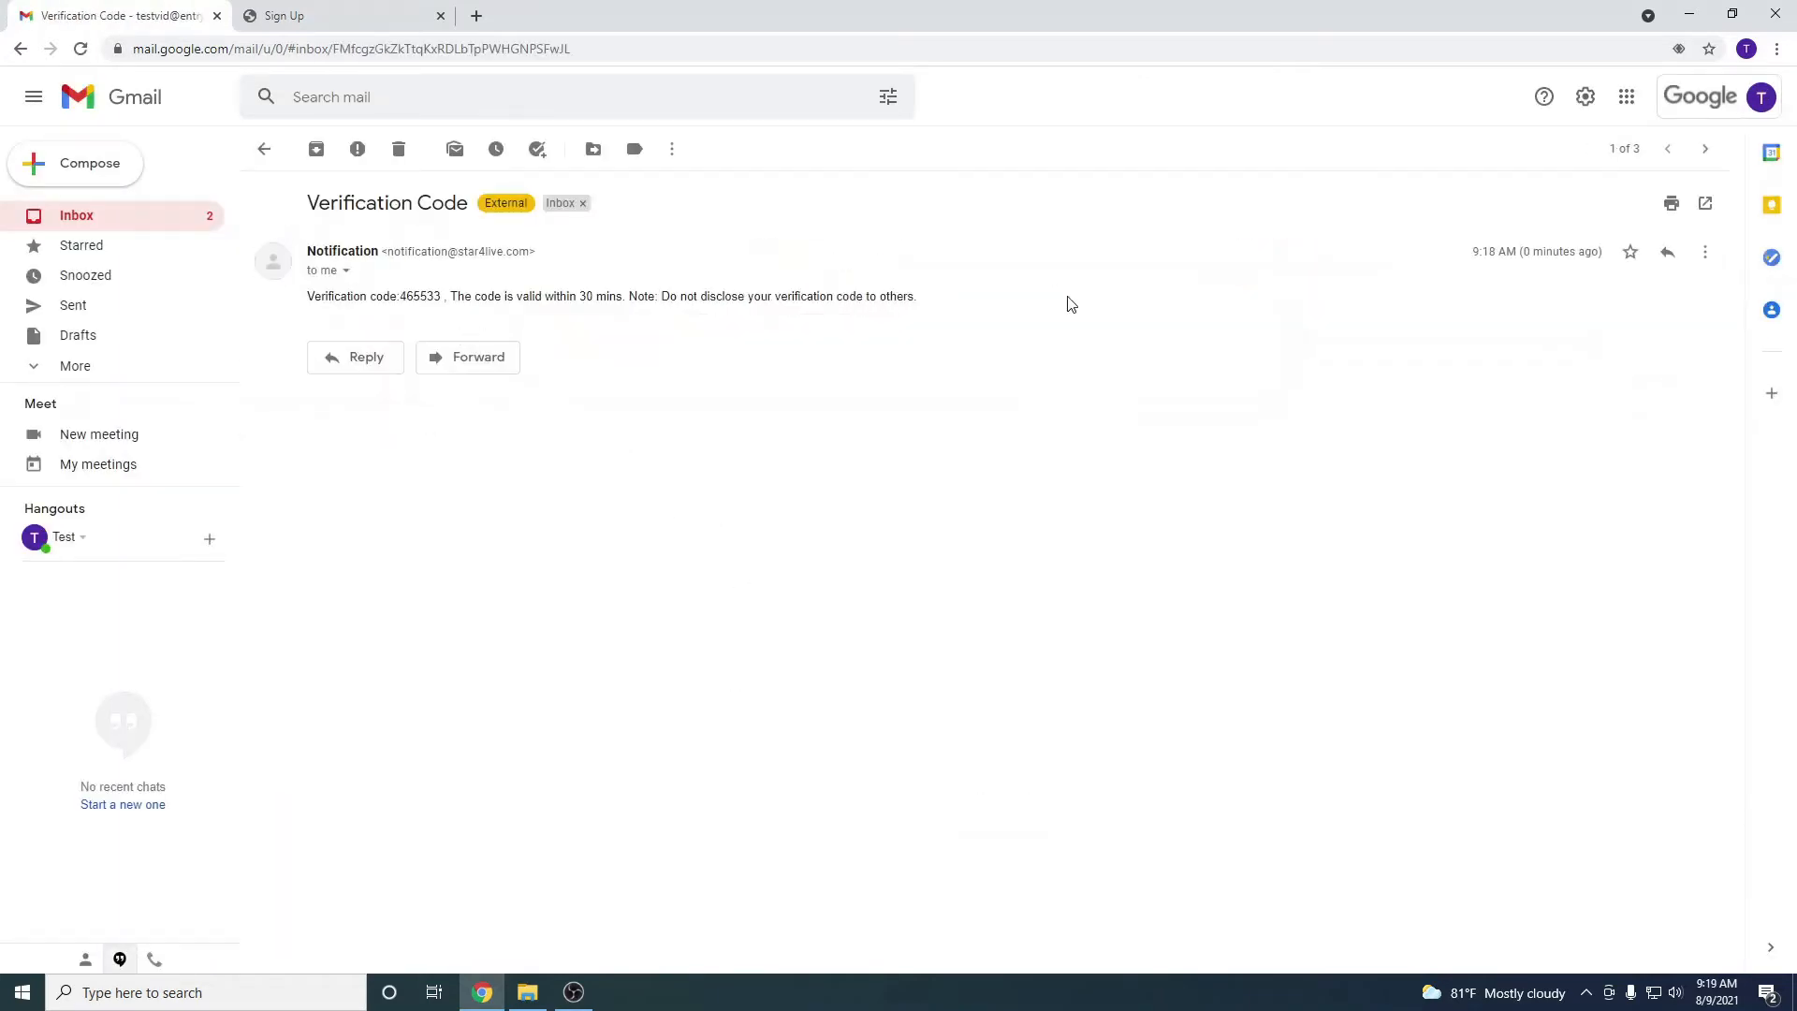
left_click_drag(401, 298, 442, 297)
left_click(384, 13)
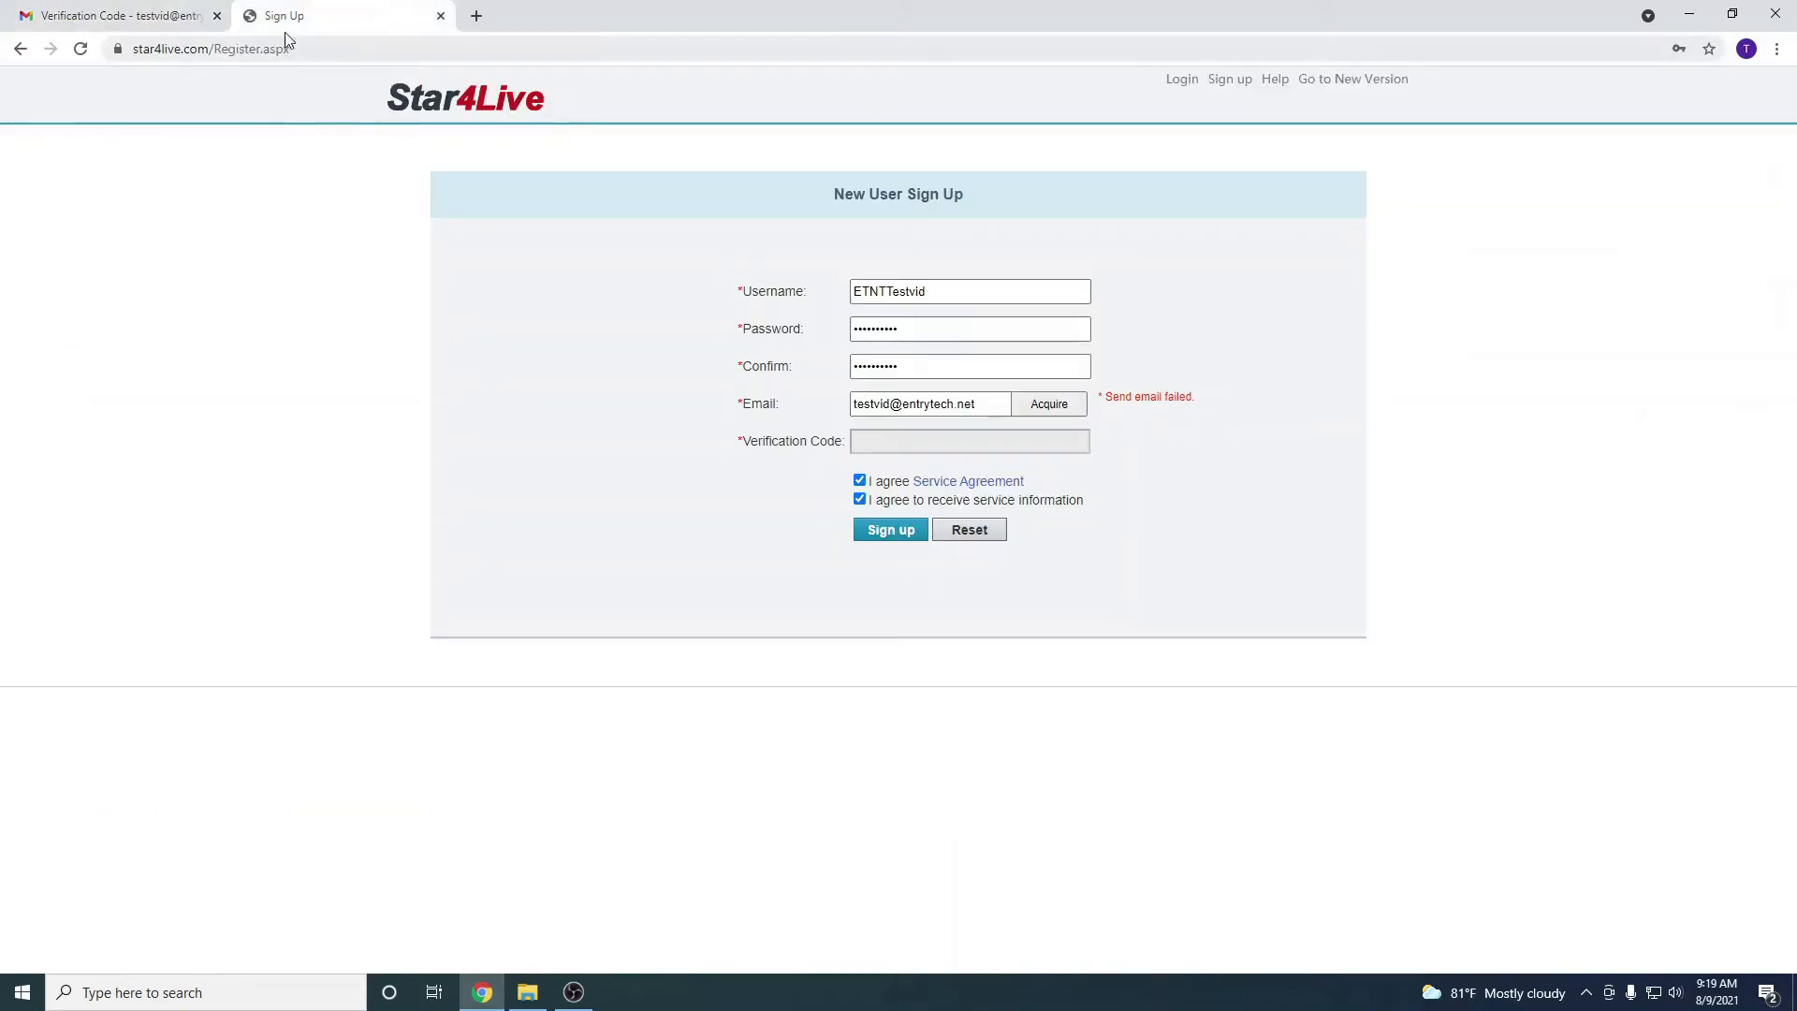
left_click(1056, 416)
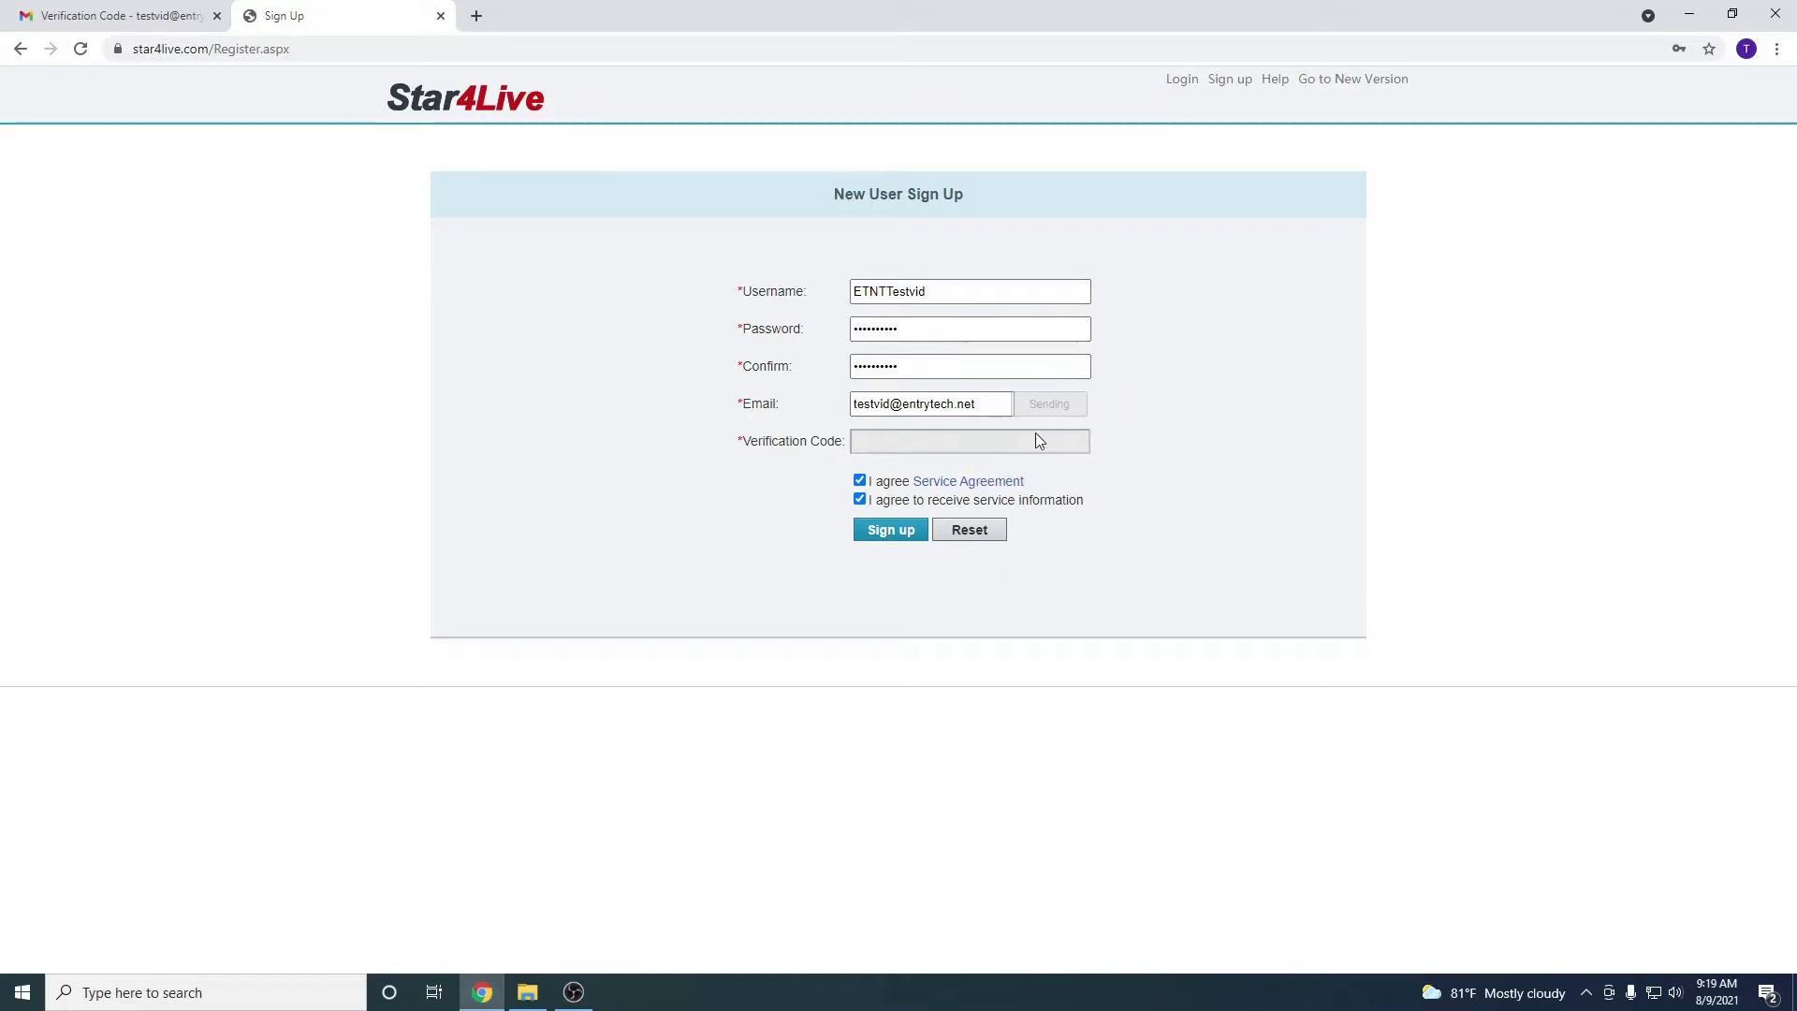
Paste the newest e-mailed verification code into the sign-up form and submit the registration
left_click(898, 444)
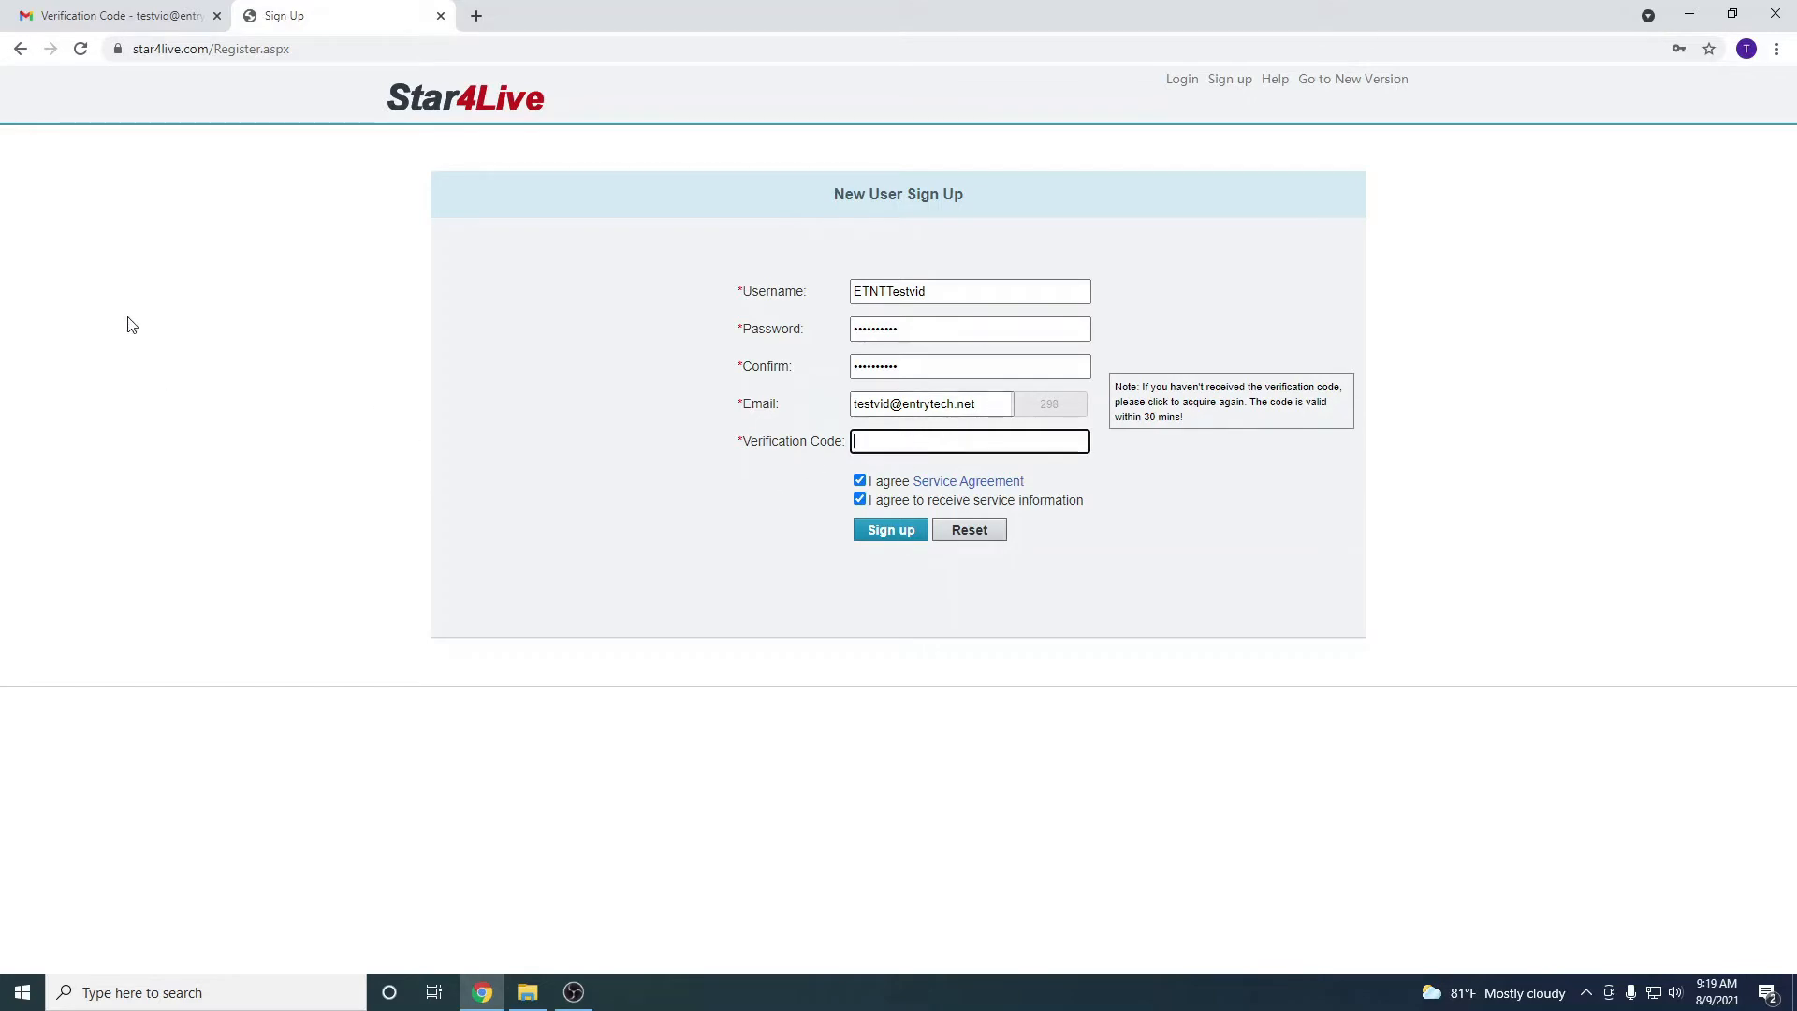
left_click(79, 16)
left_click(93, 219)
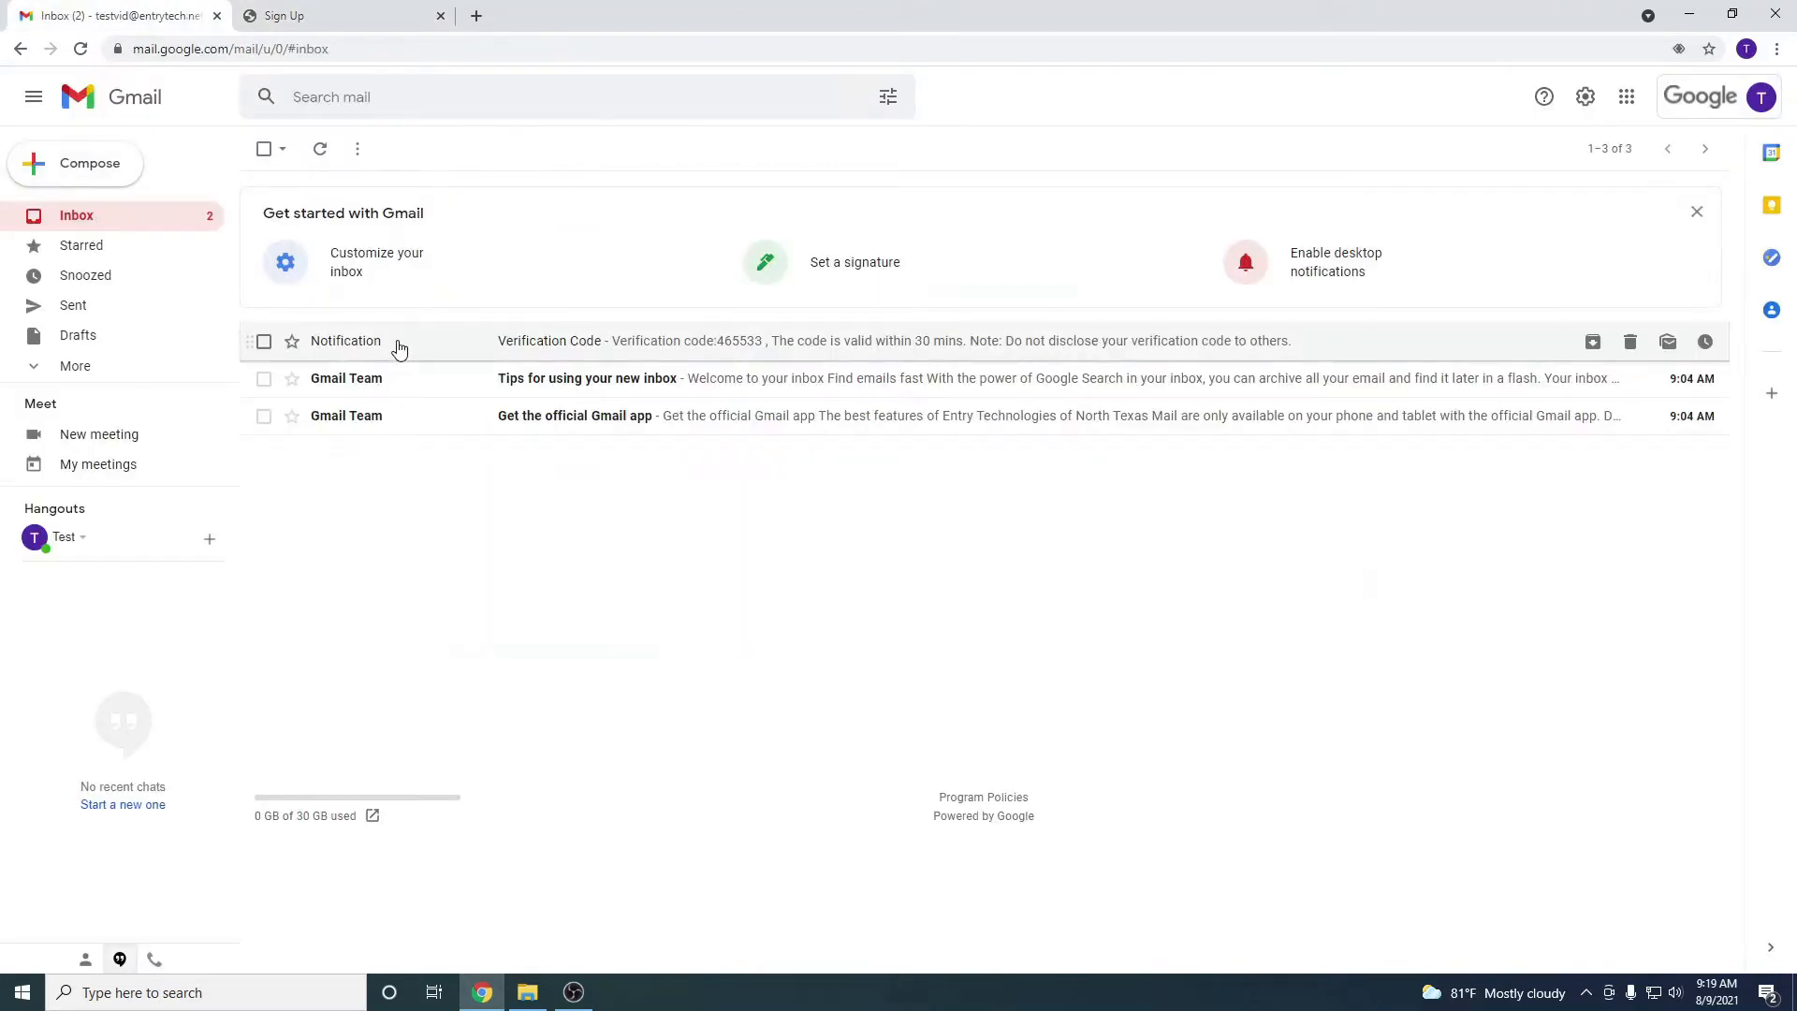
left_click(453, 358)
left_click_drag(442, 369, 401, 371)
key("ctrl+c")
key("ctrl+Tab")
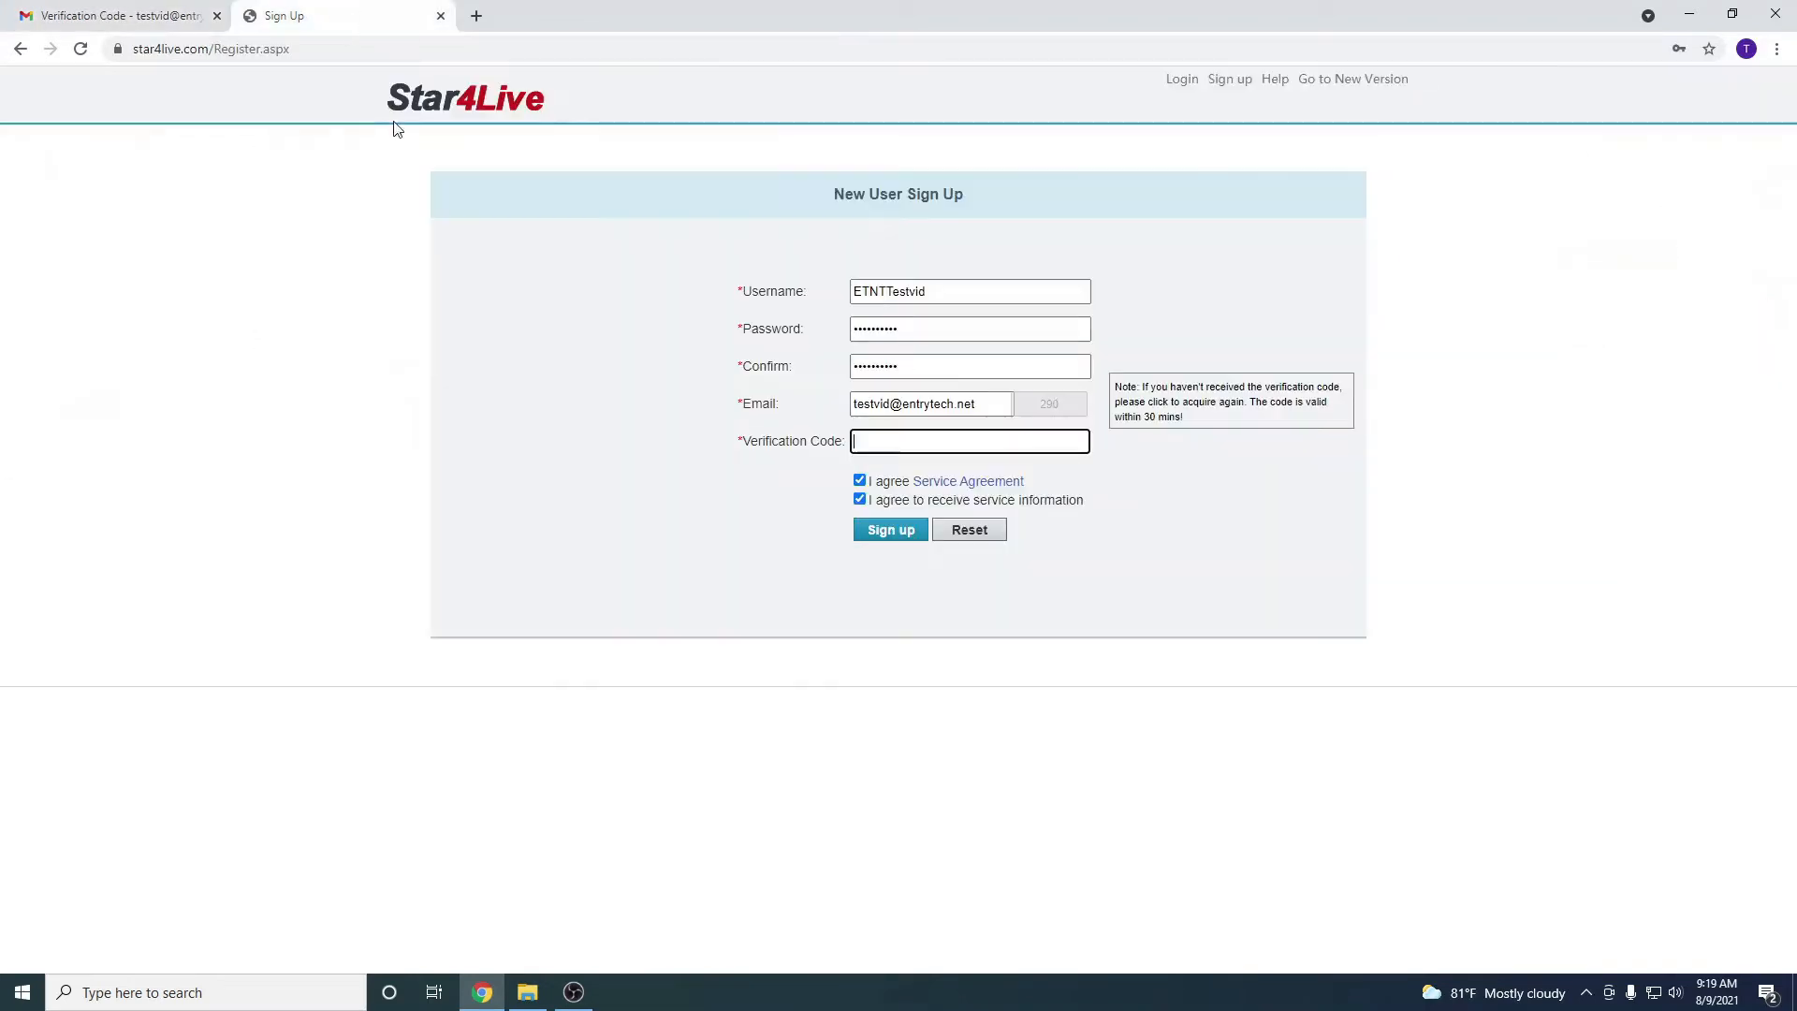
key("ctrl+v")
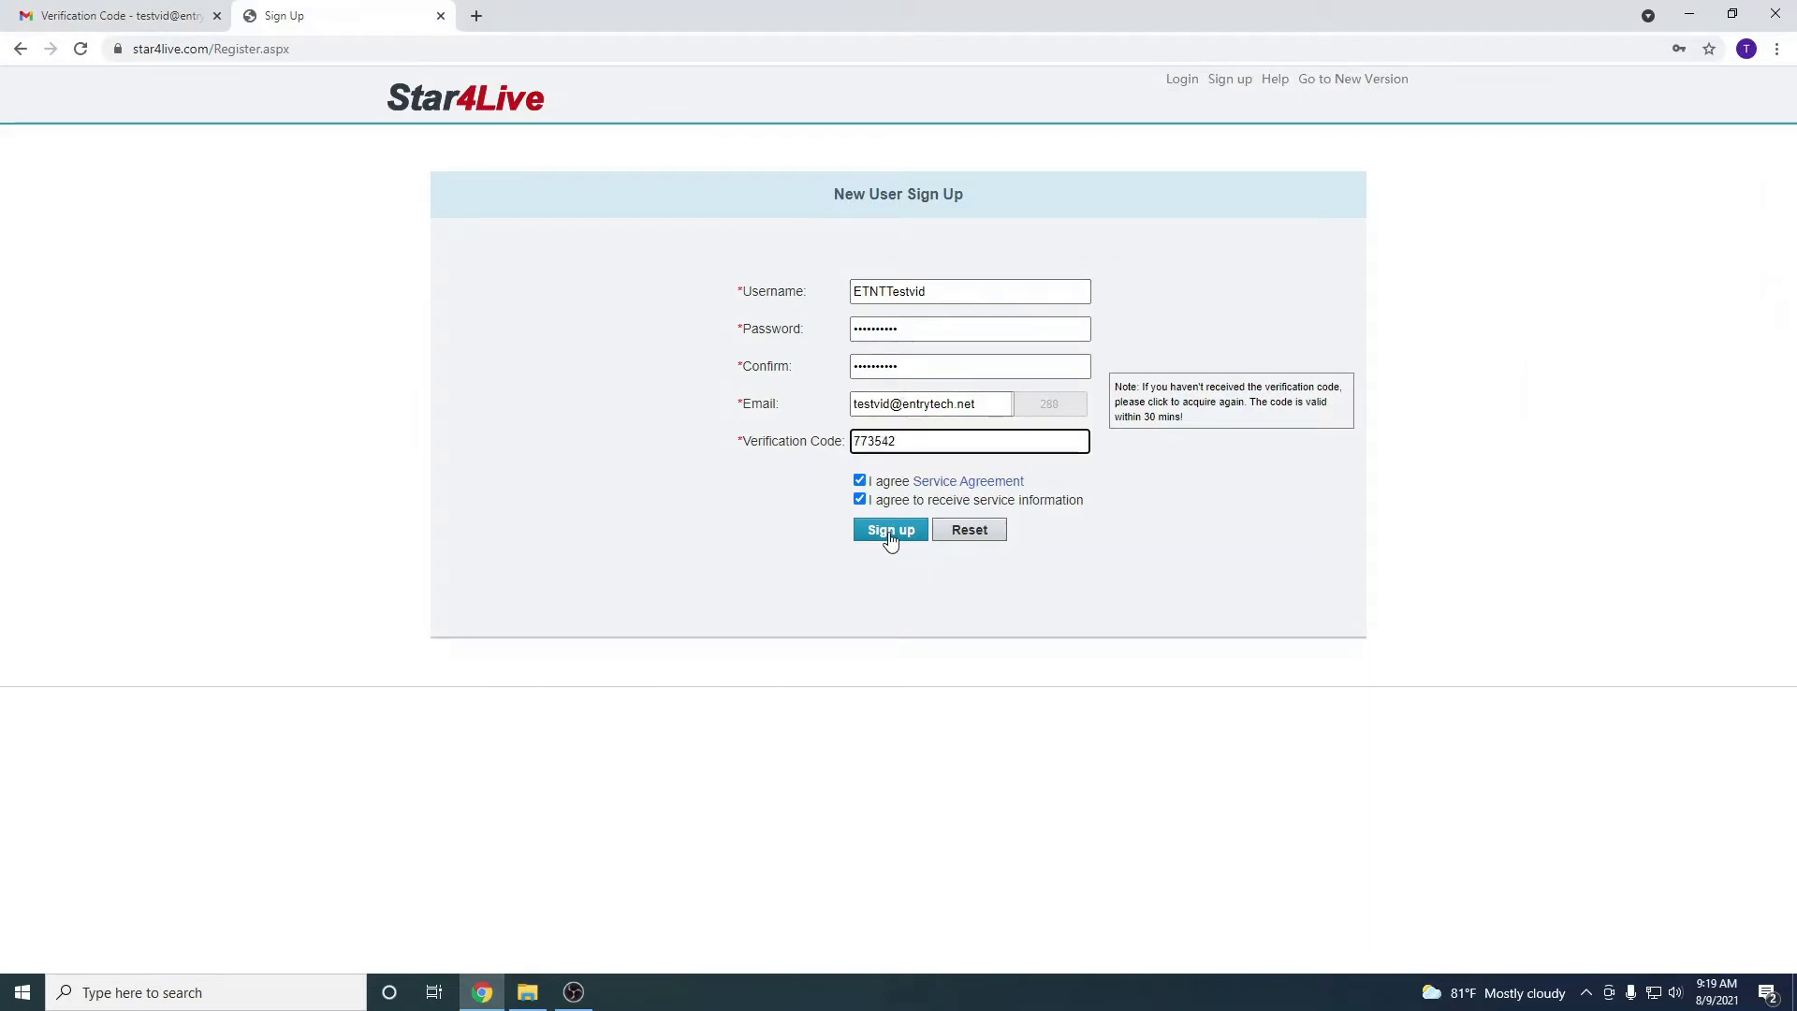
left_click(889, 533)
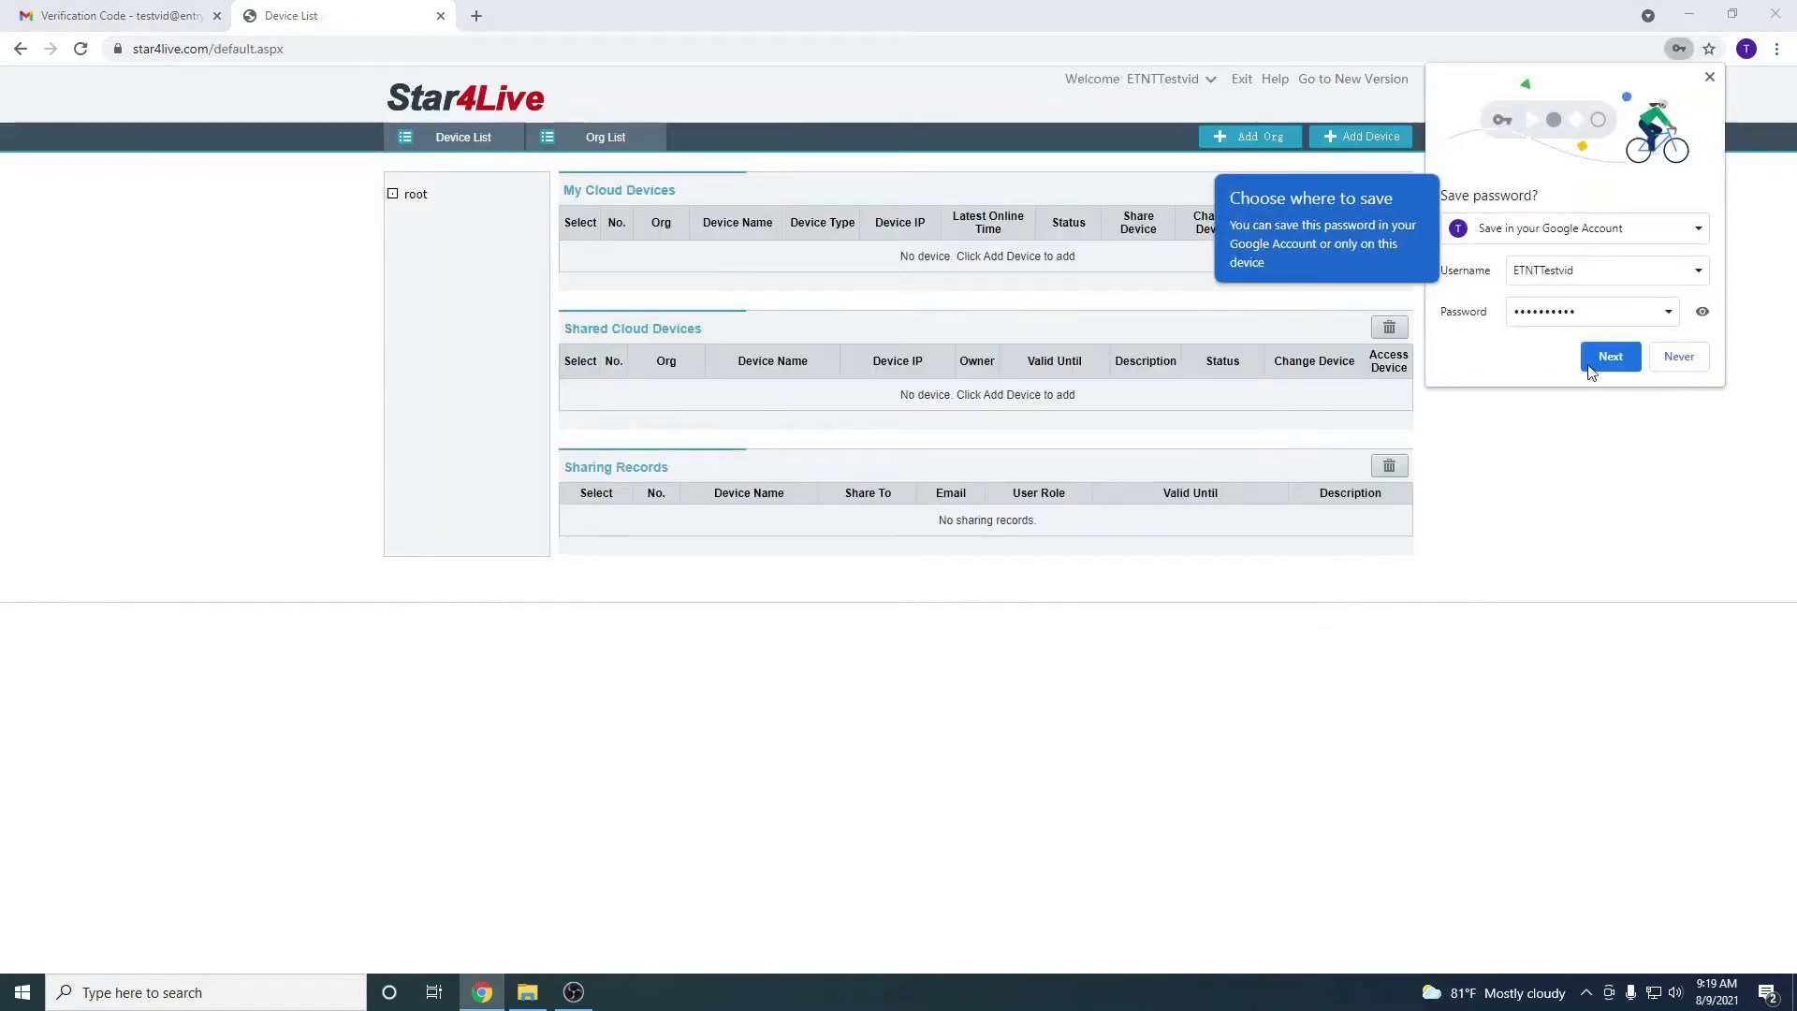
Dismiss Chrome's save-password bubble and the Google password verification prompt
left_click(1620, 366)
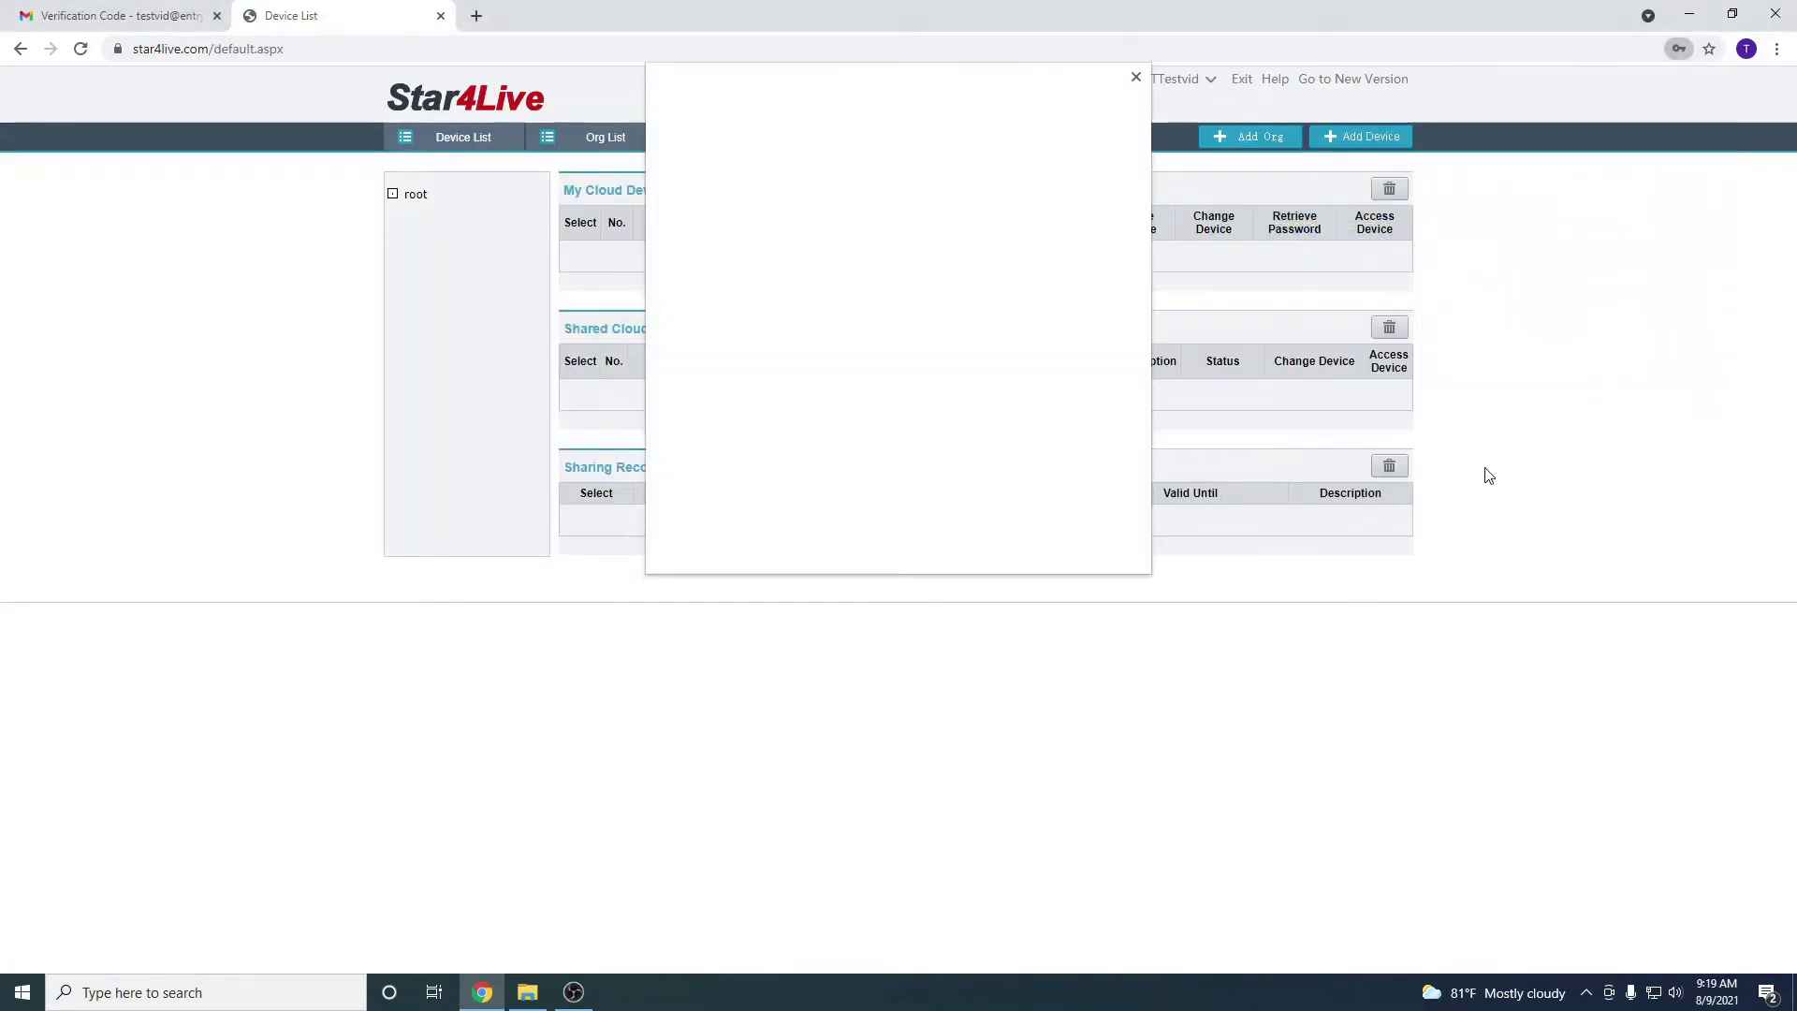
left_click(999, 542)
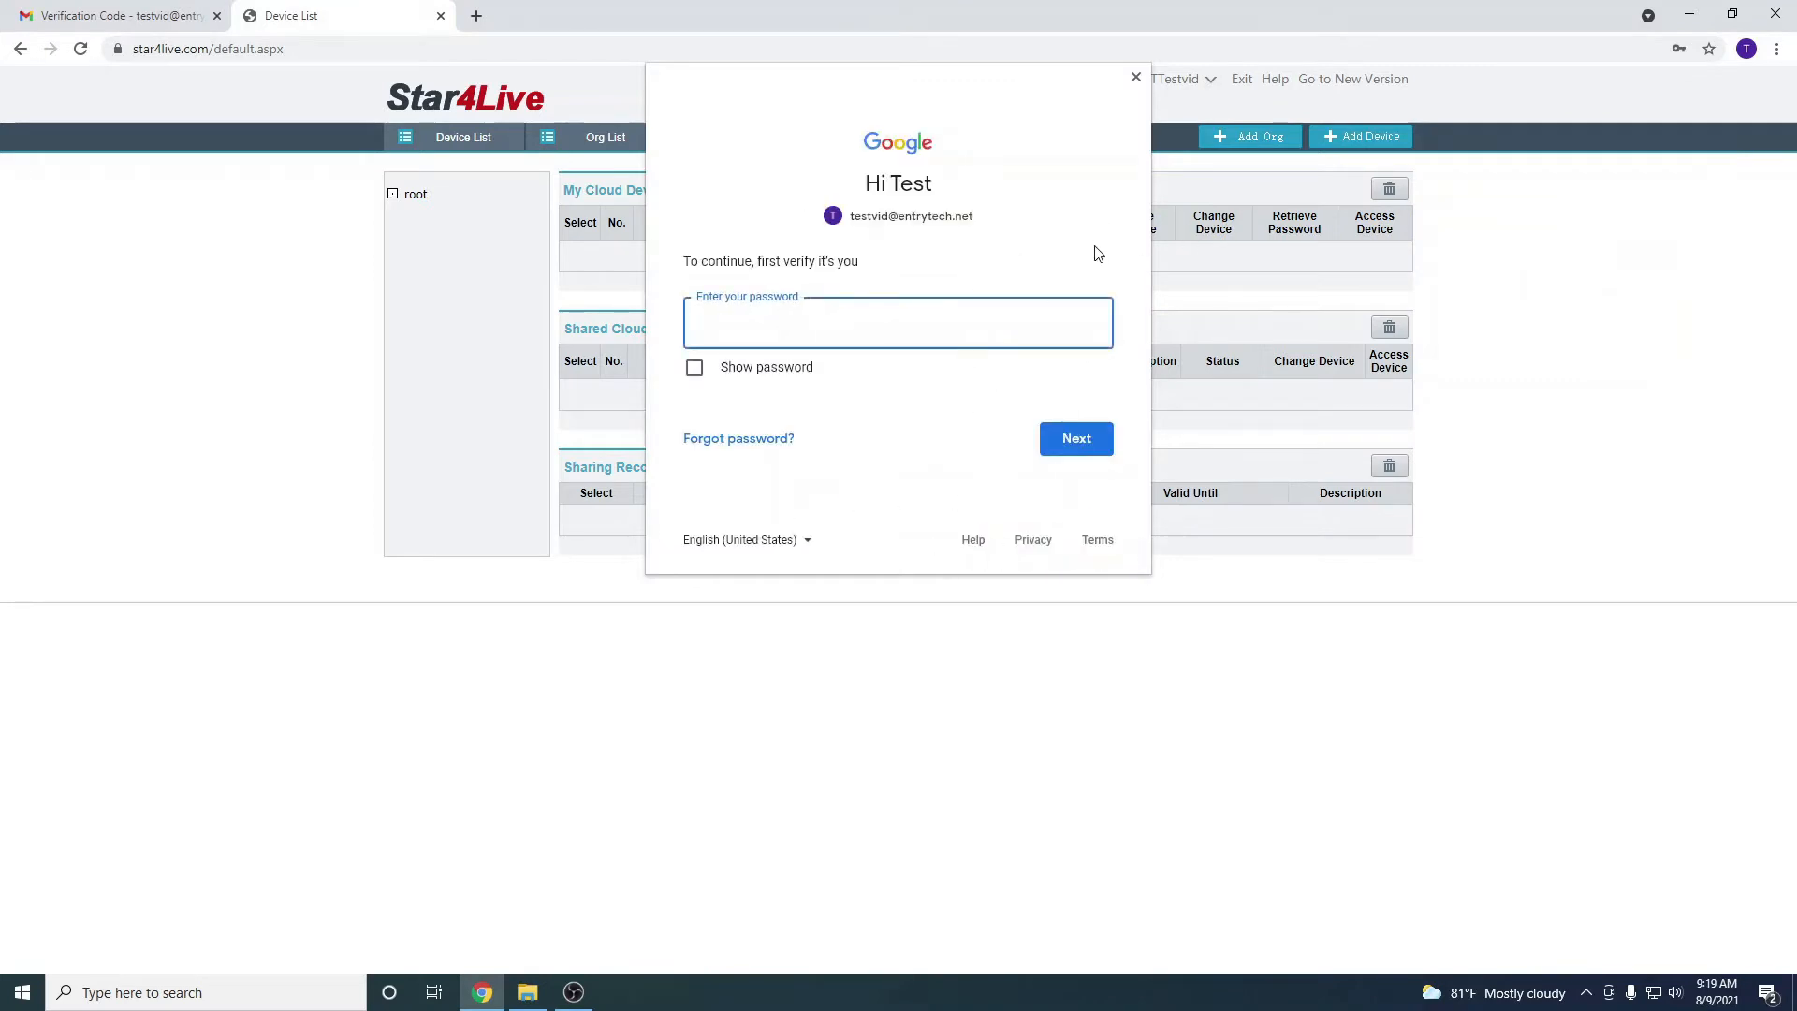
left_click(1136, 77)
left_click(1680, 357)
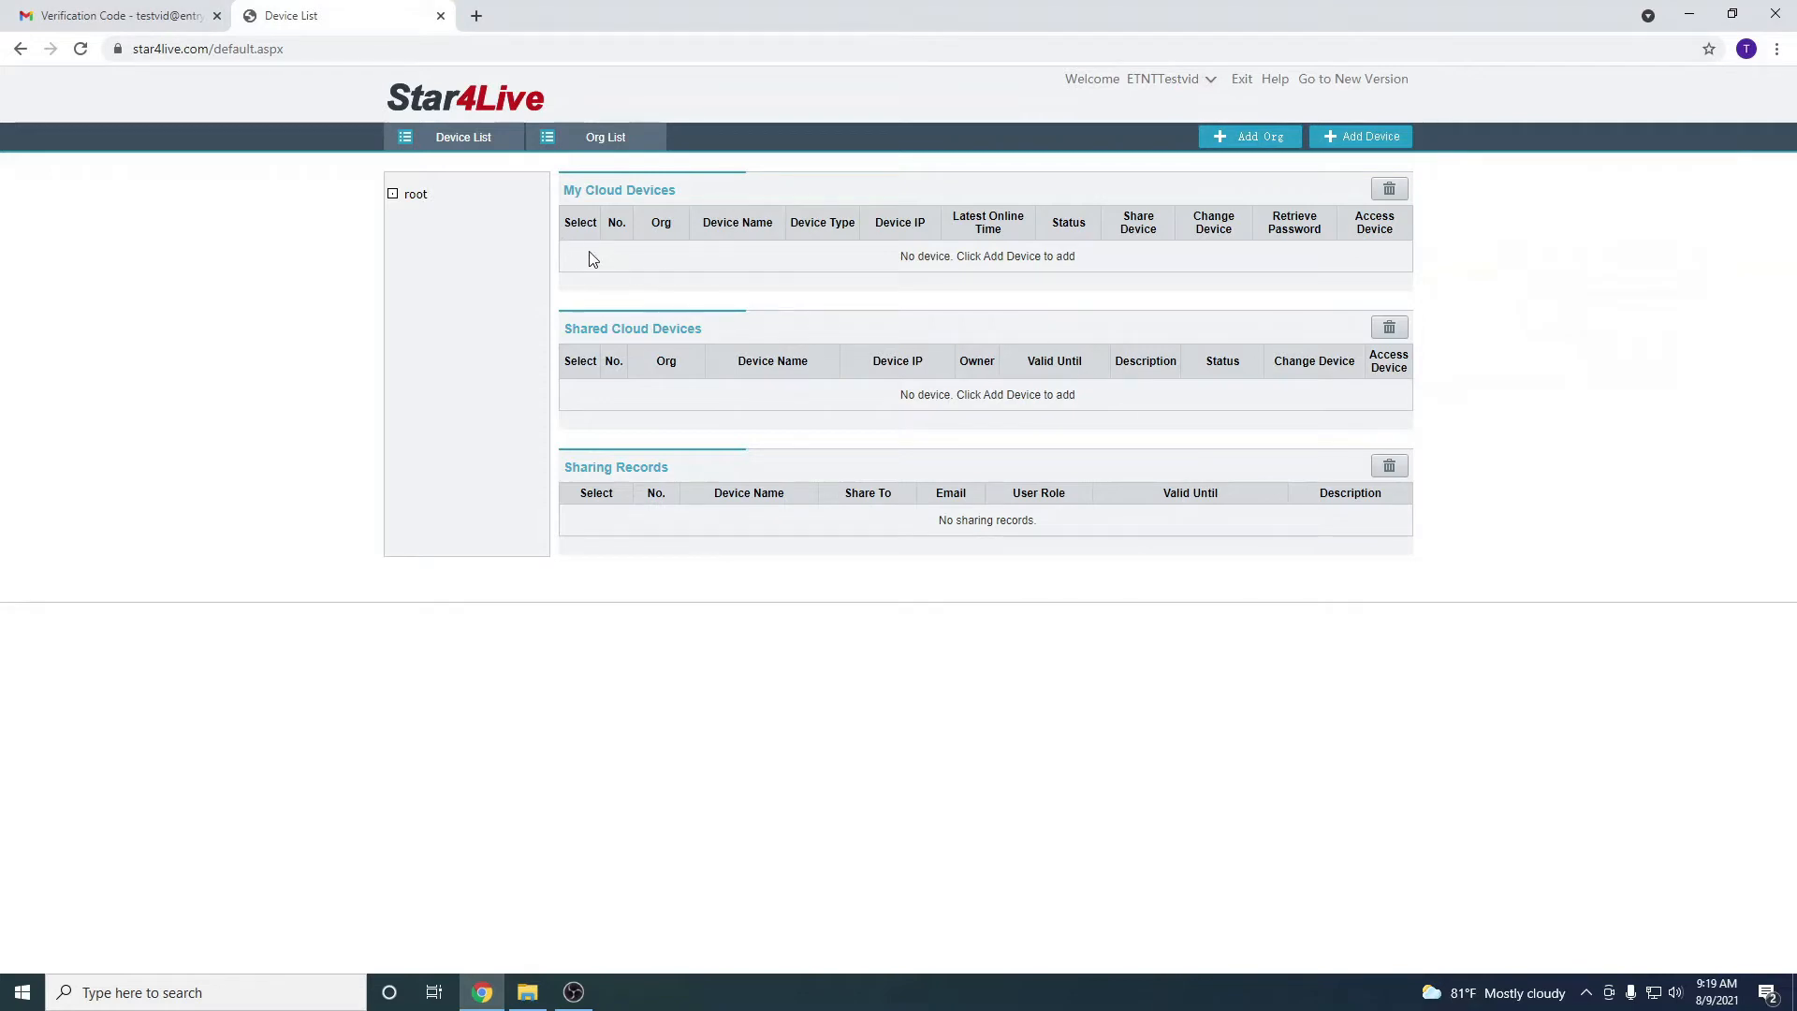
Highlight the shared ETNT HQ device details in the Shared Cloud Devices list
left_click_drag(633, 251, 861, 309)
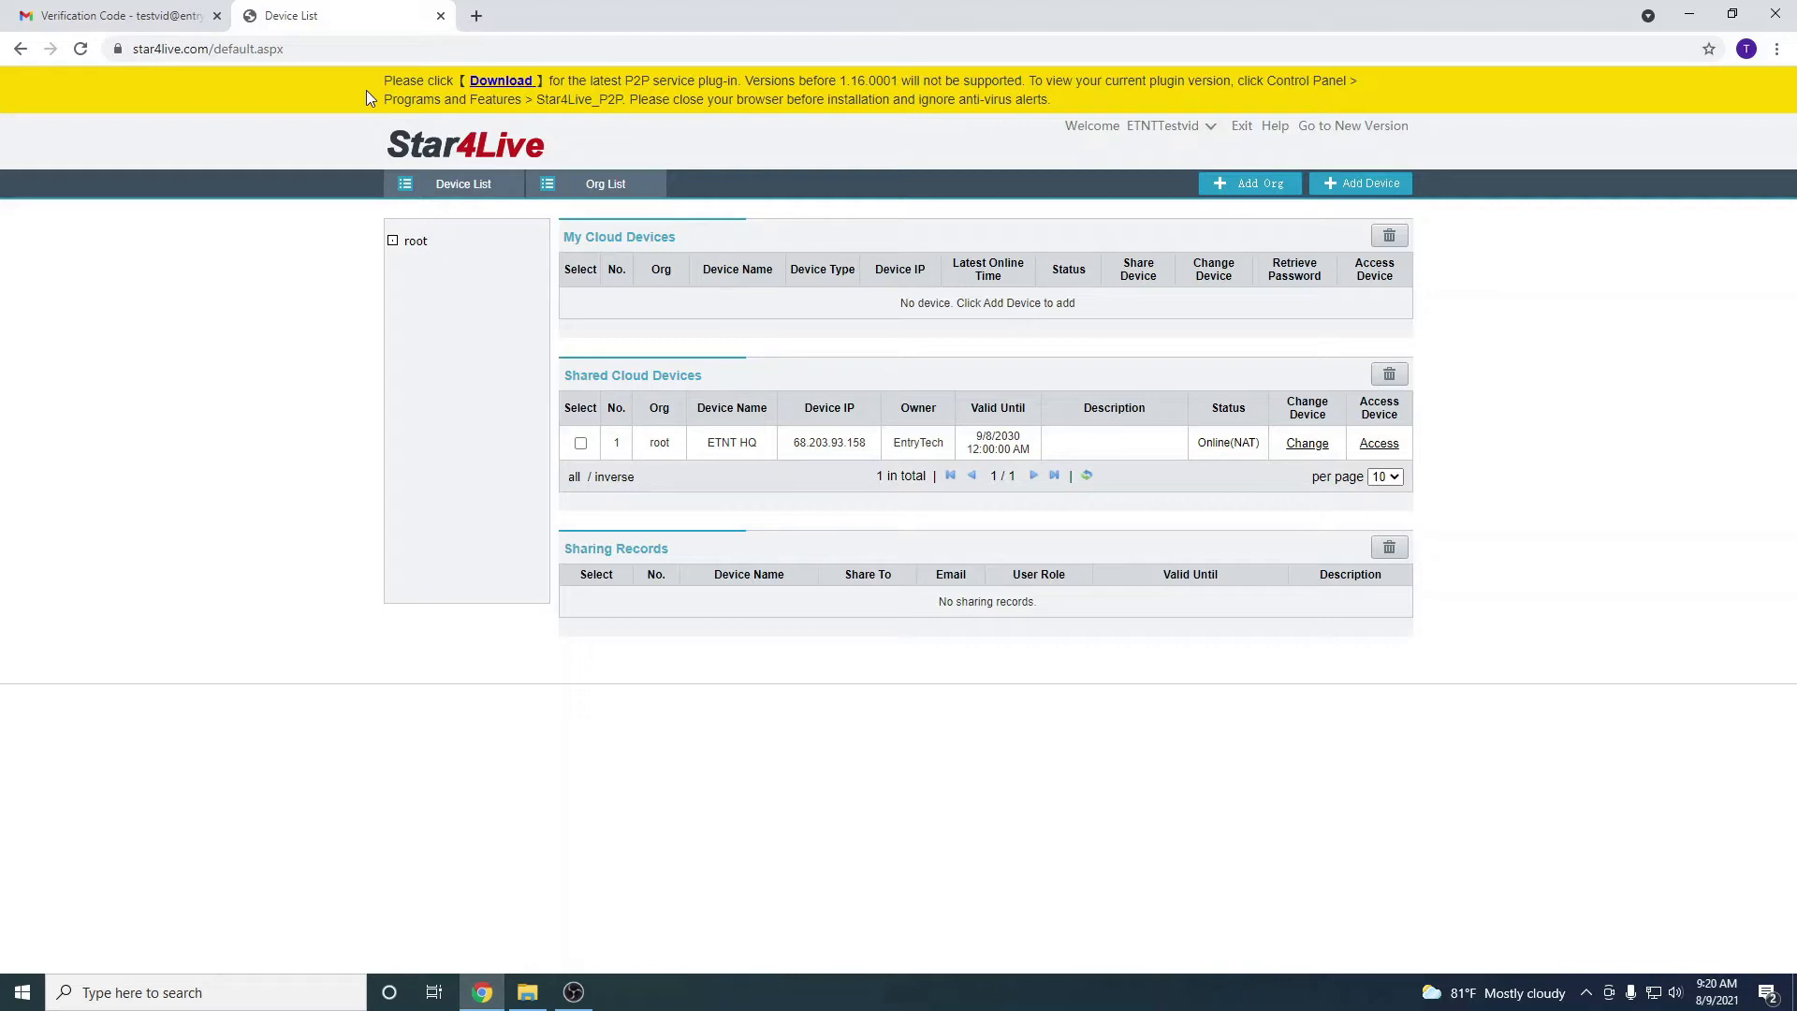
left_click_drag(592, 409, 978, 449)
left_click(301, 45)
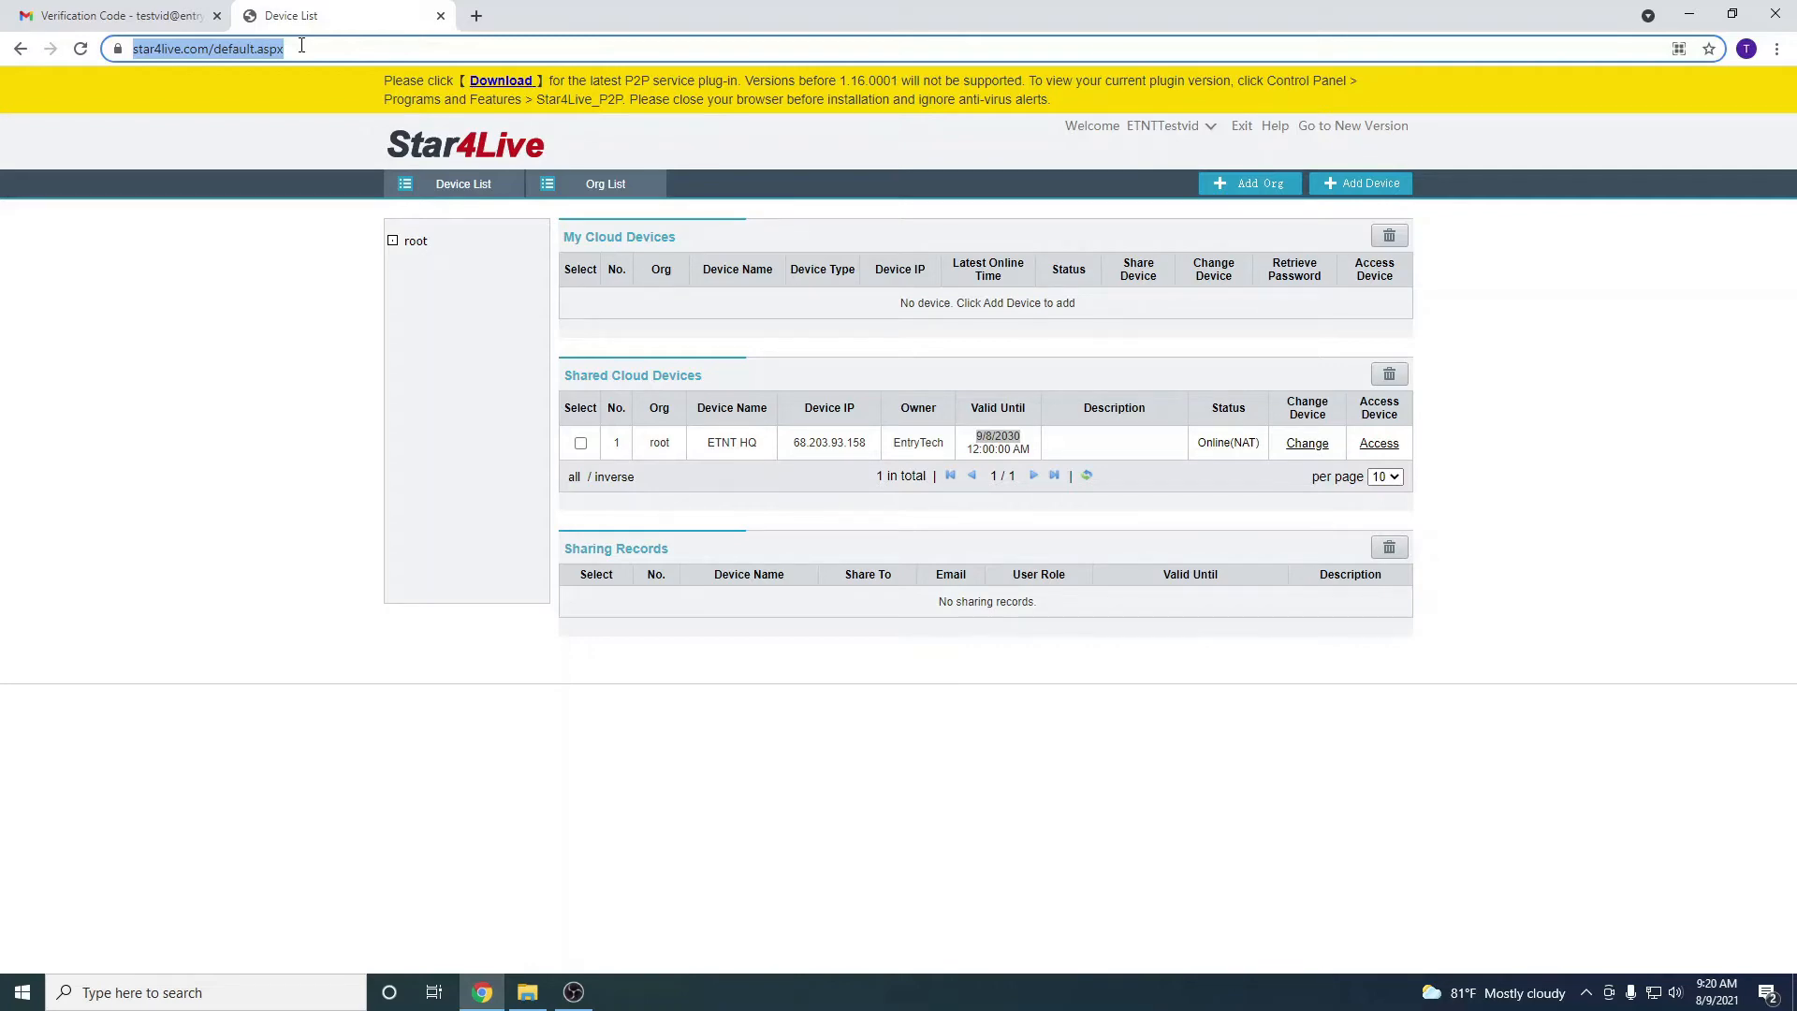
Search Google for 'guard station 3.0' and follow the Uniview Tec Client Software VMS result
type("guard s")
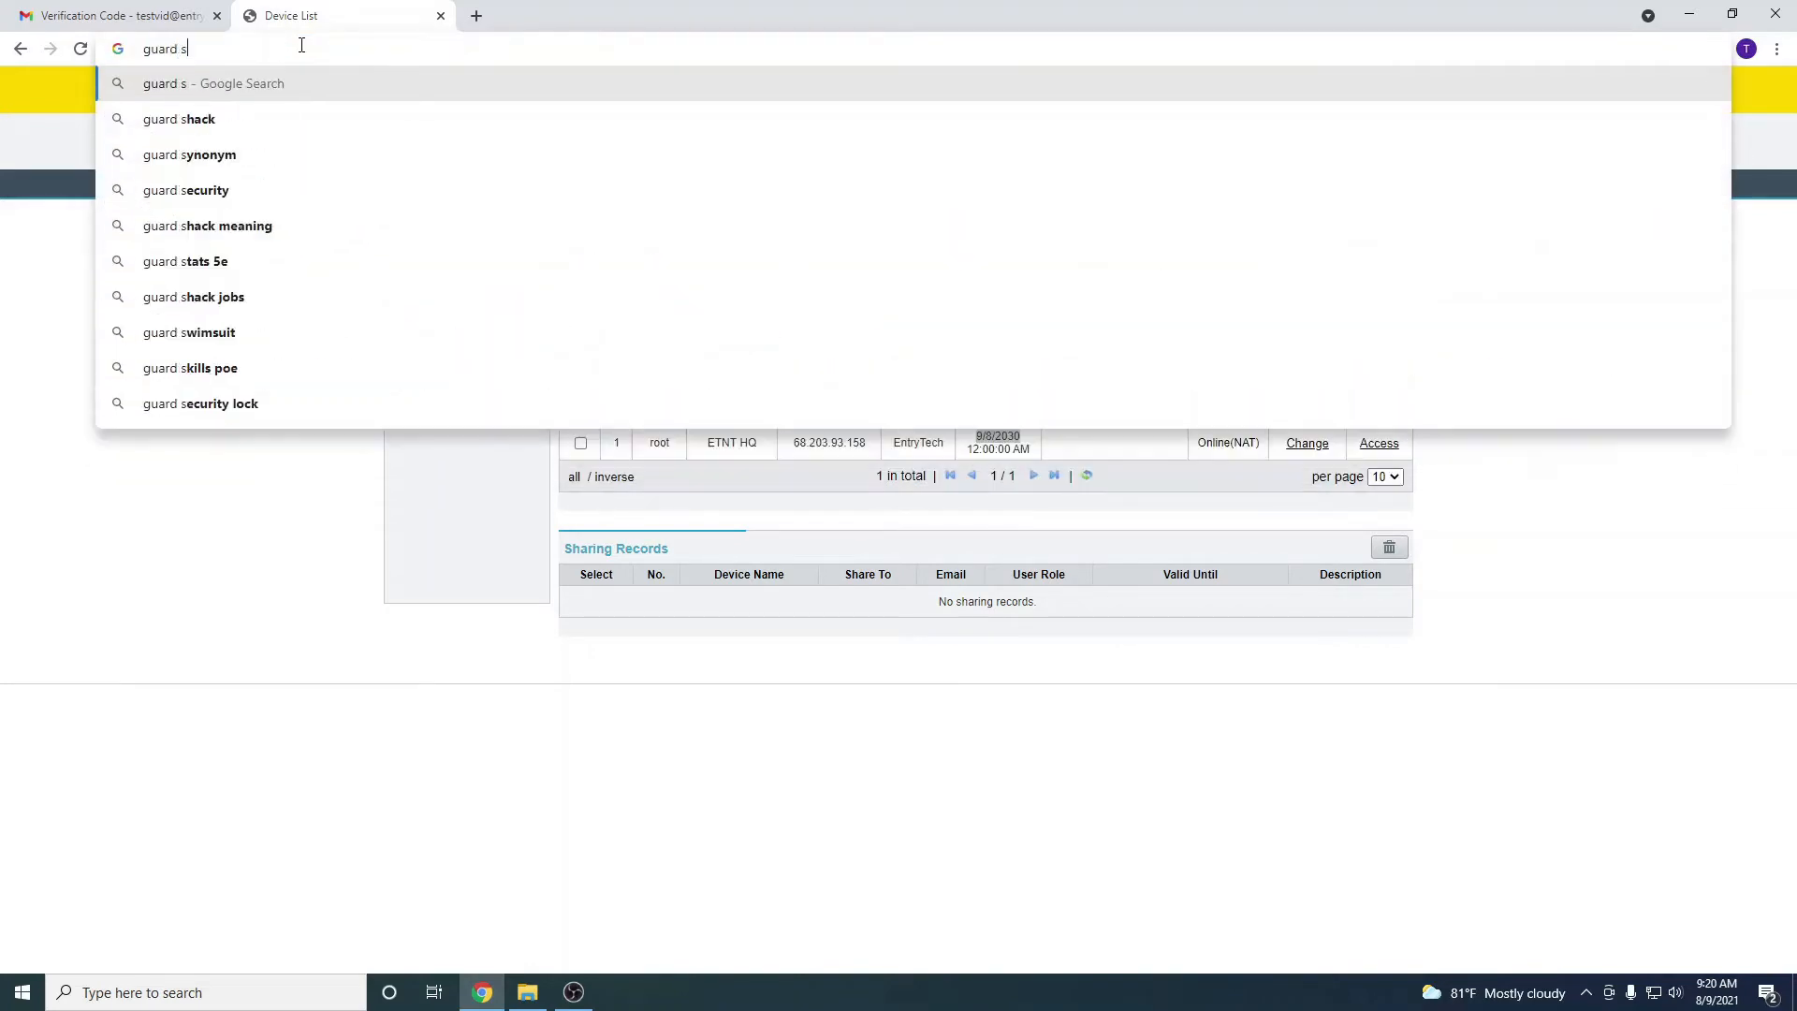
type("tation 3.")
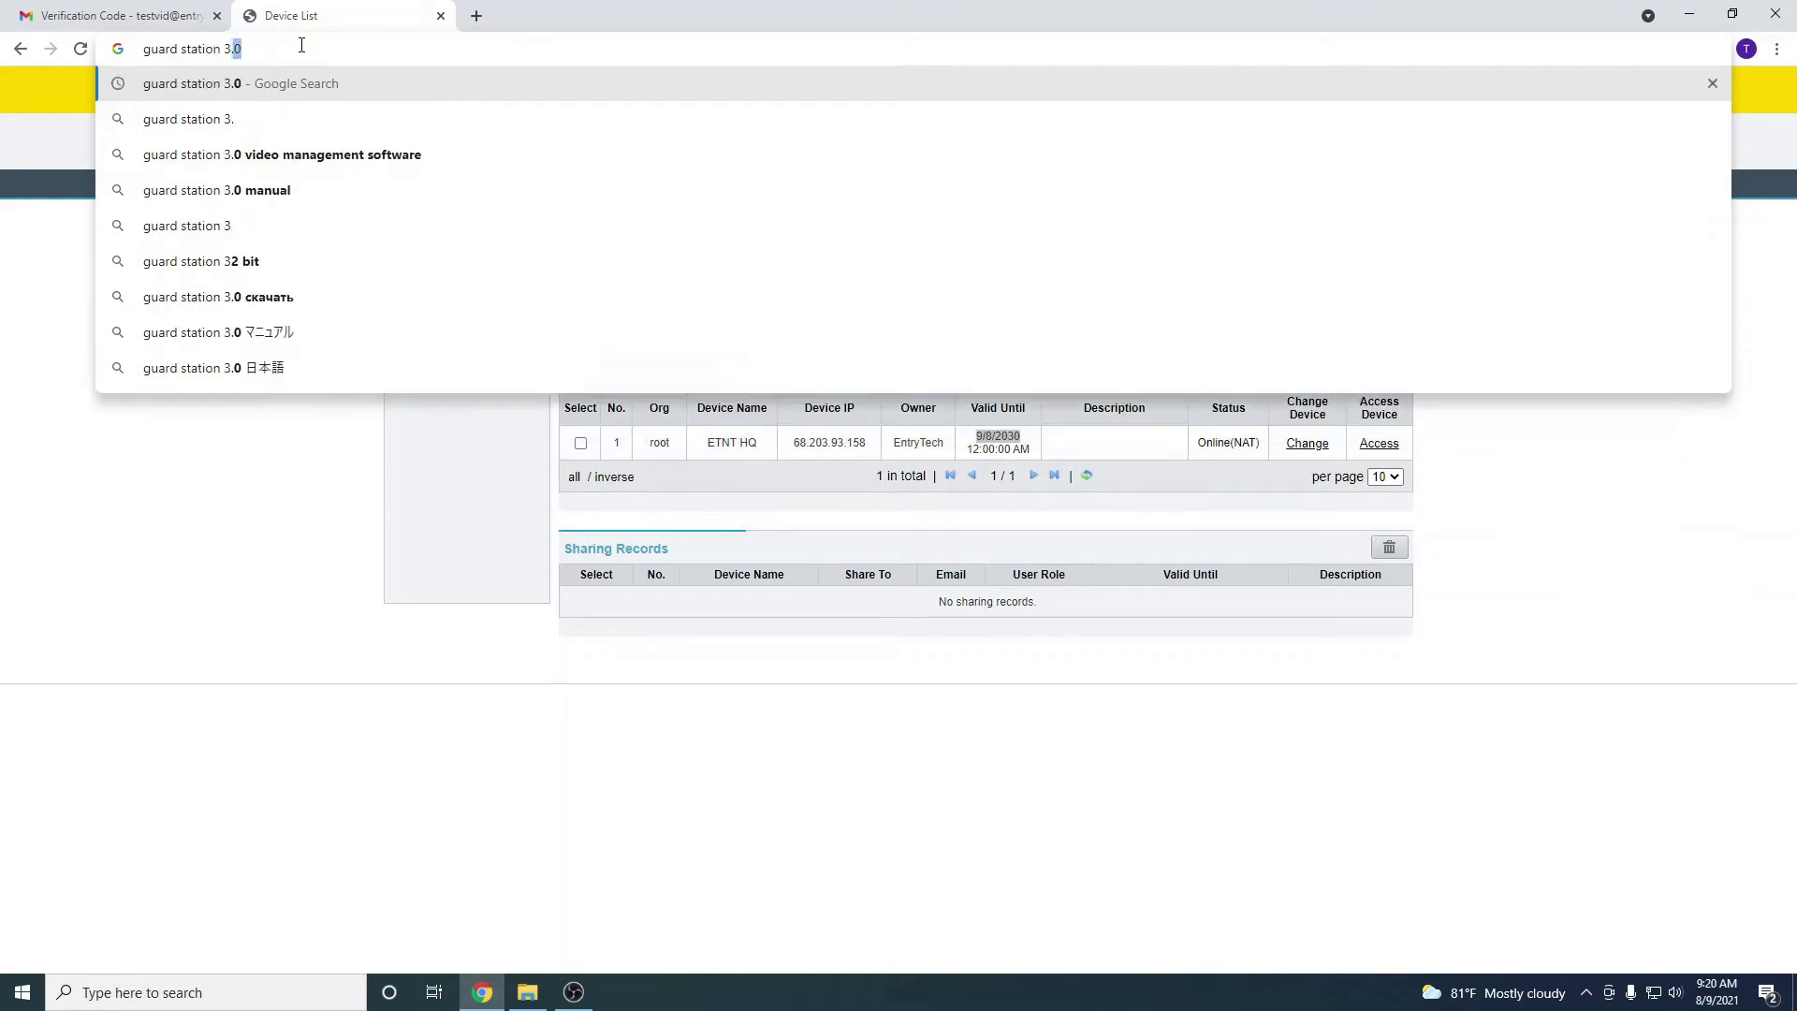
type("0")
key("Return")
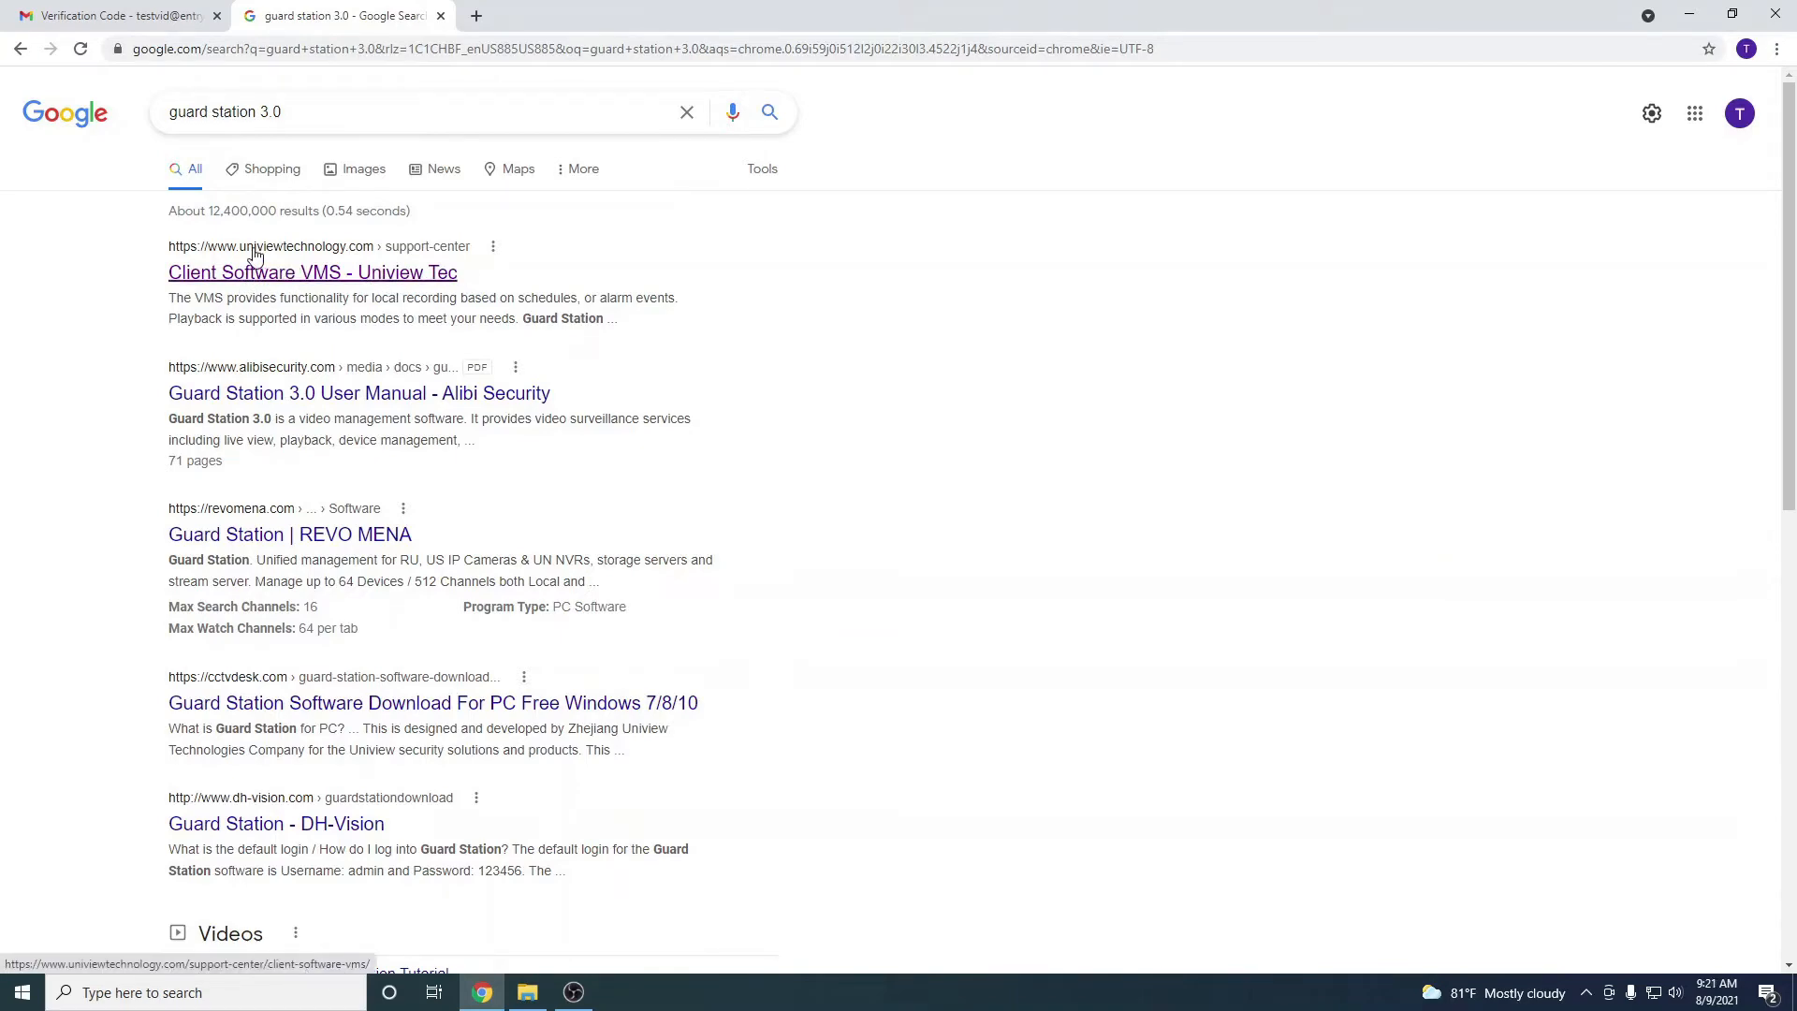
left_click(382, 266)
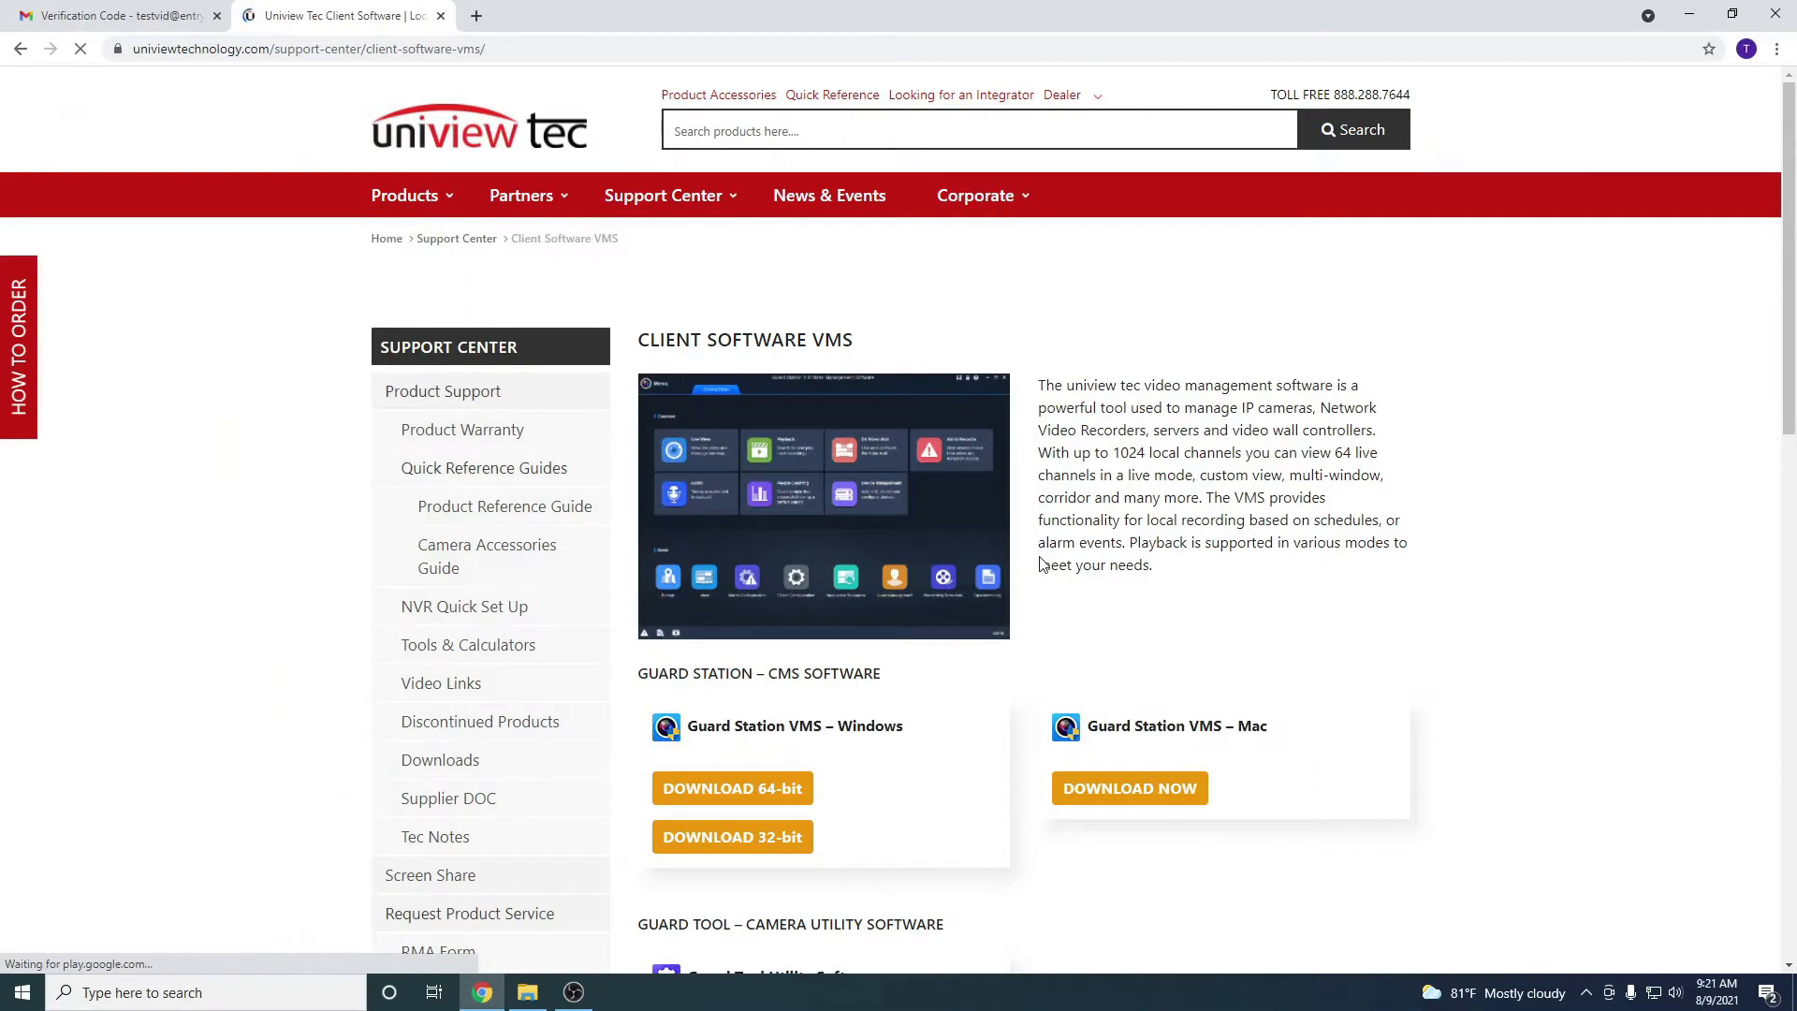
Download the 64-bit Guard Station VMS for Windows zip
left_click(754, 793)
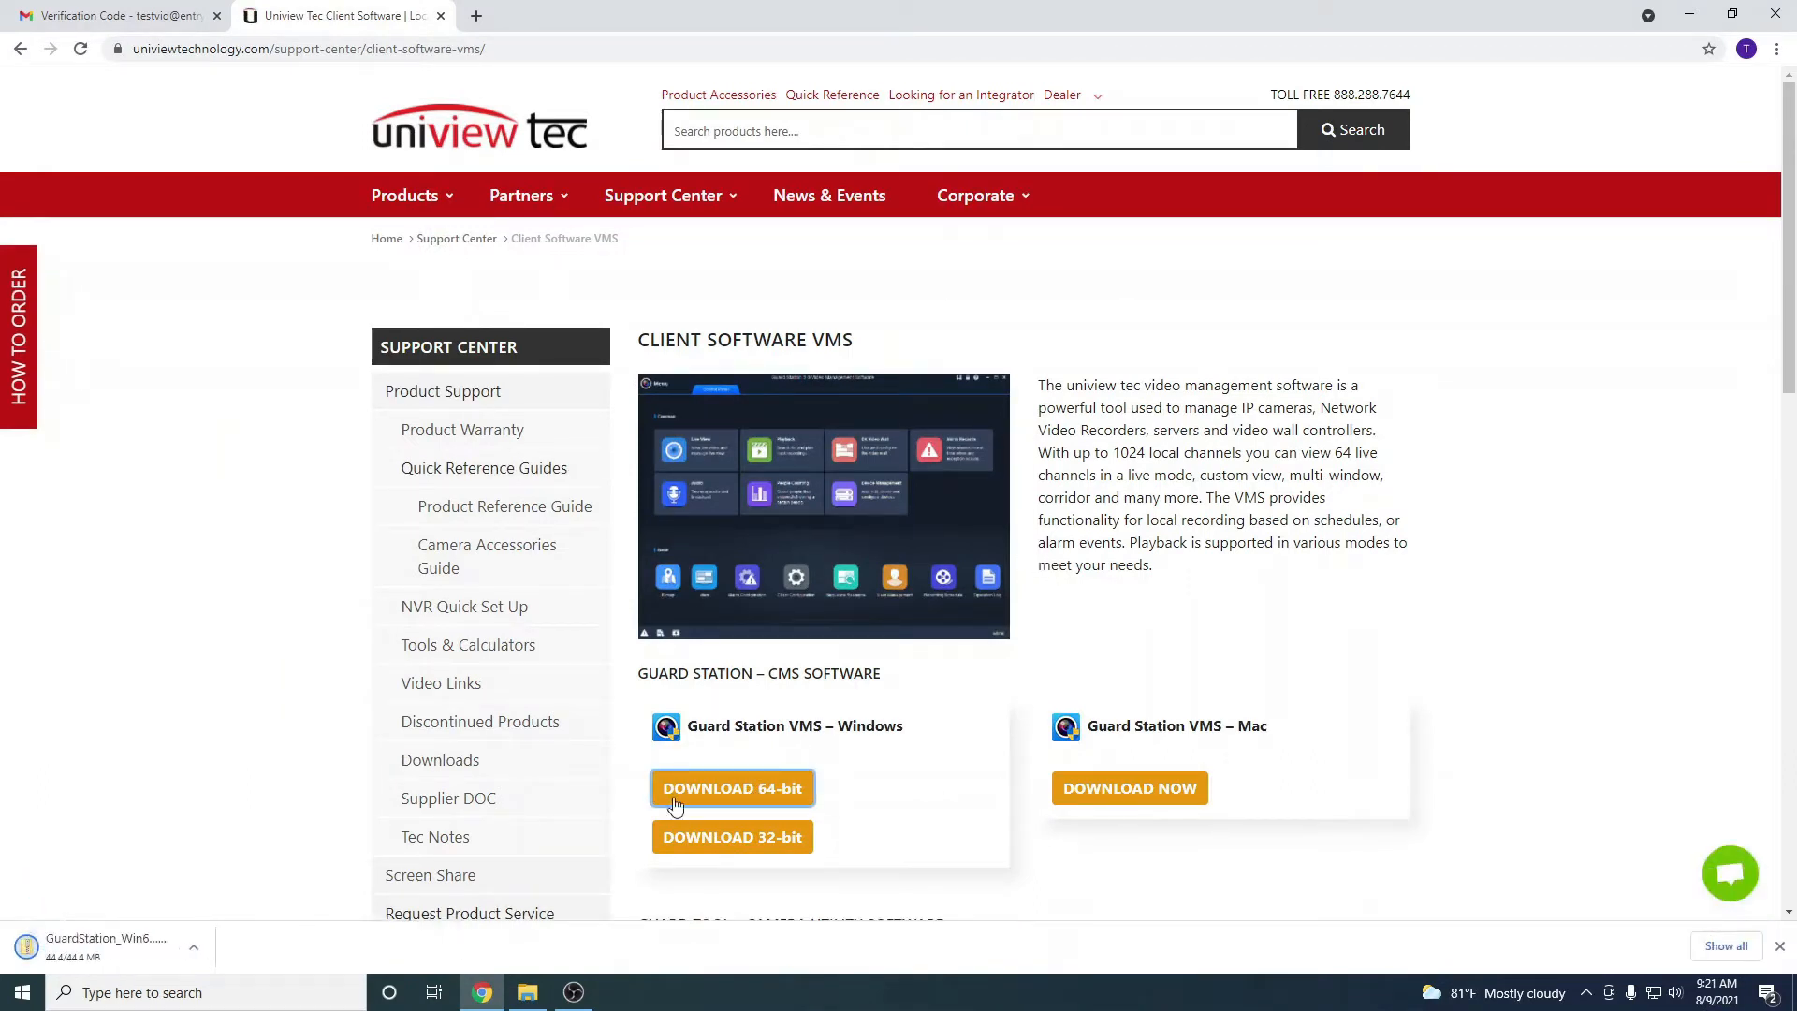
left_click(199, 950)
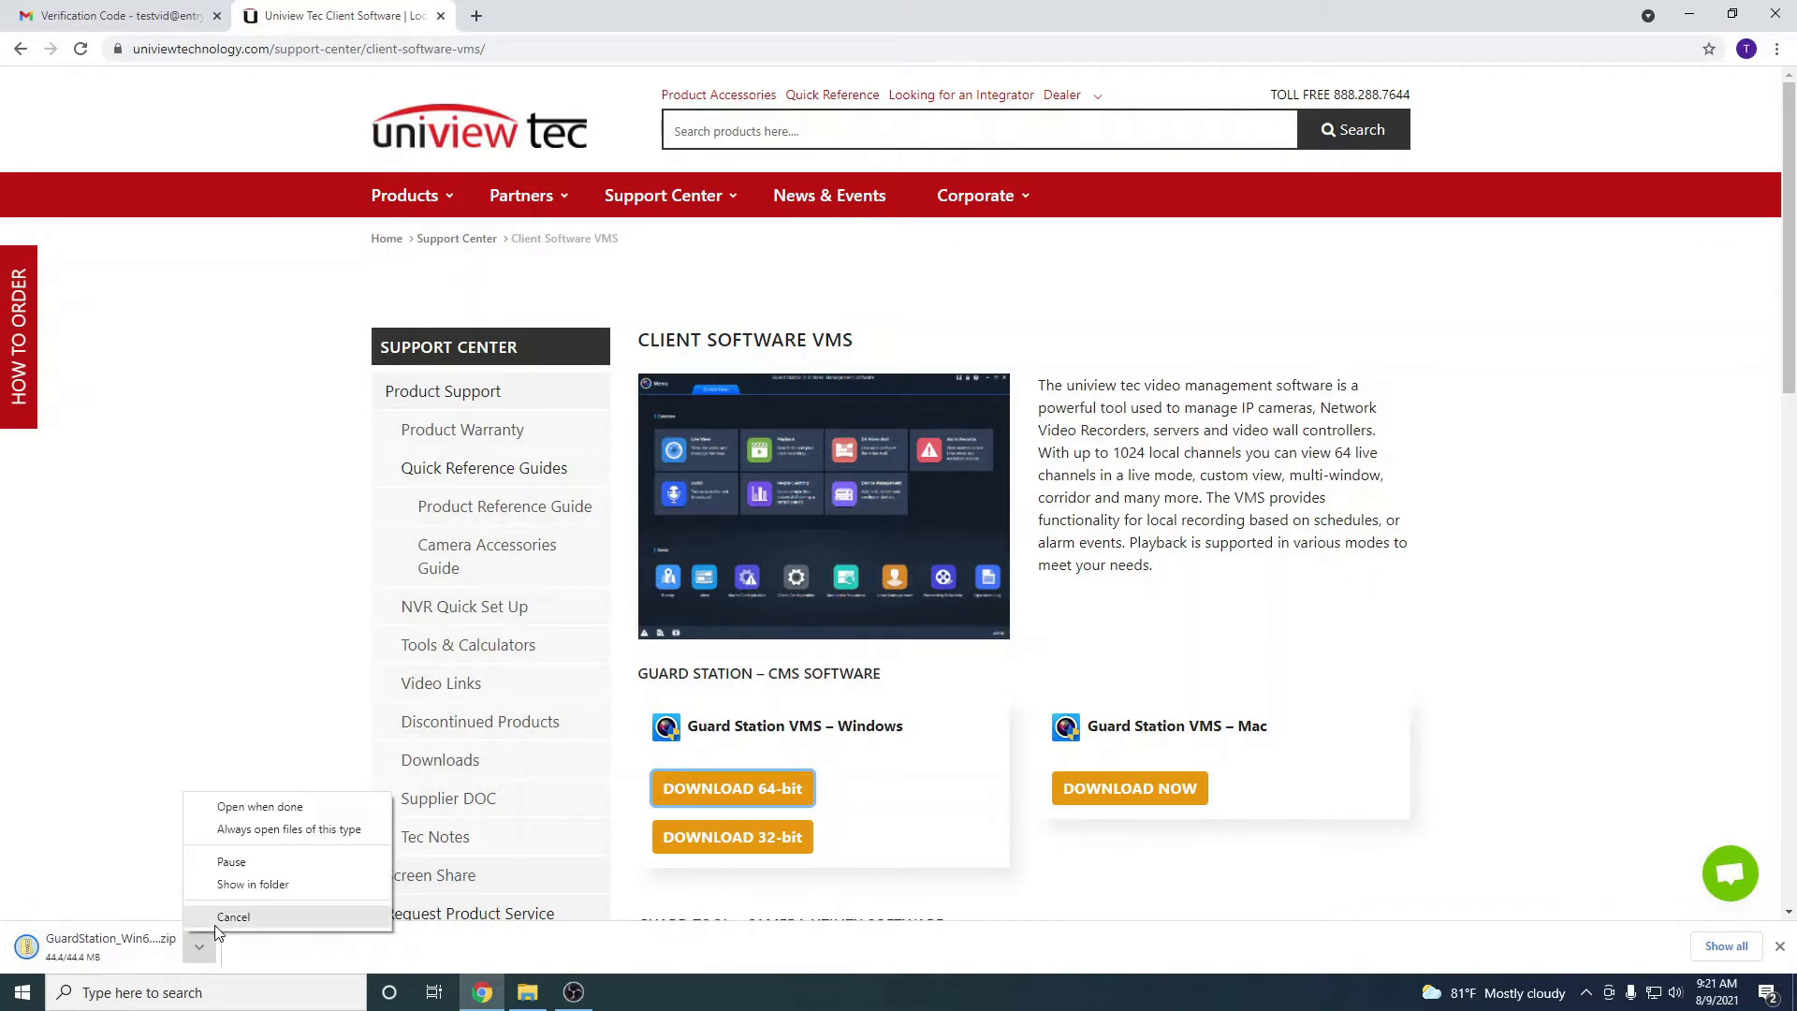
left_click(245, 894)
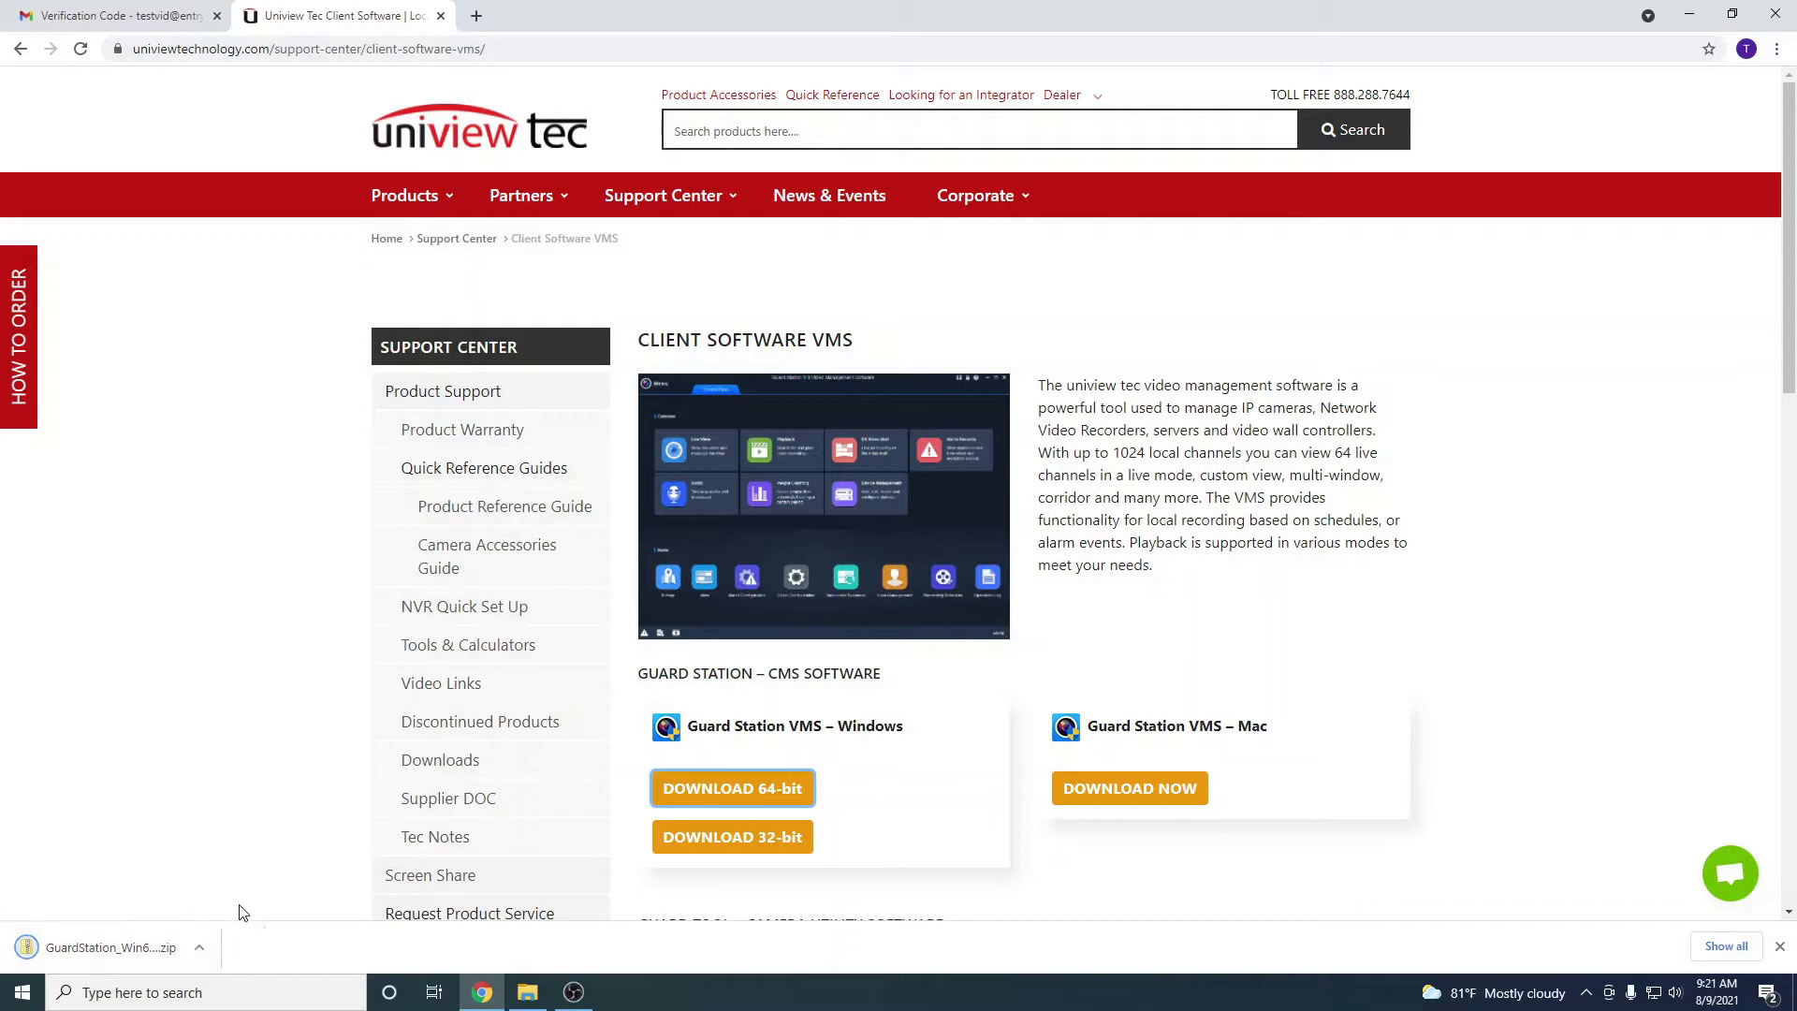
Install Guard Station 3.0 from the downloaded zip with default settings, then clear the desktop
left_click(148, 948)
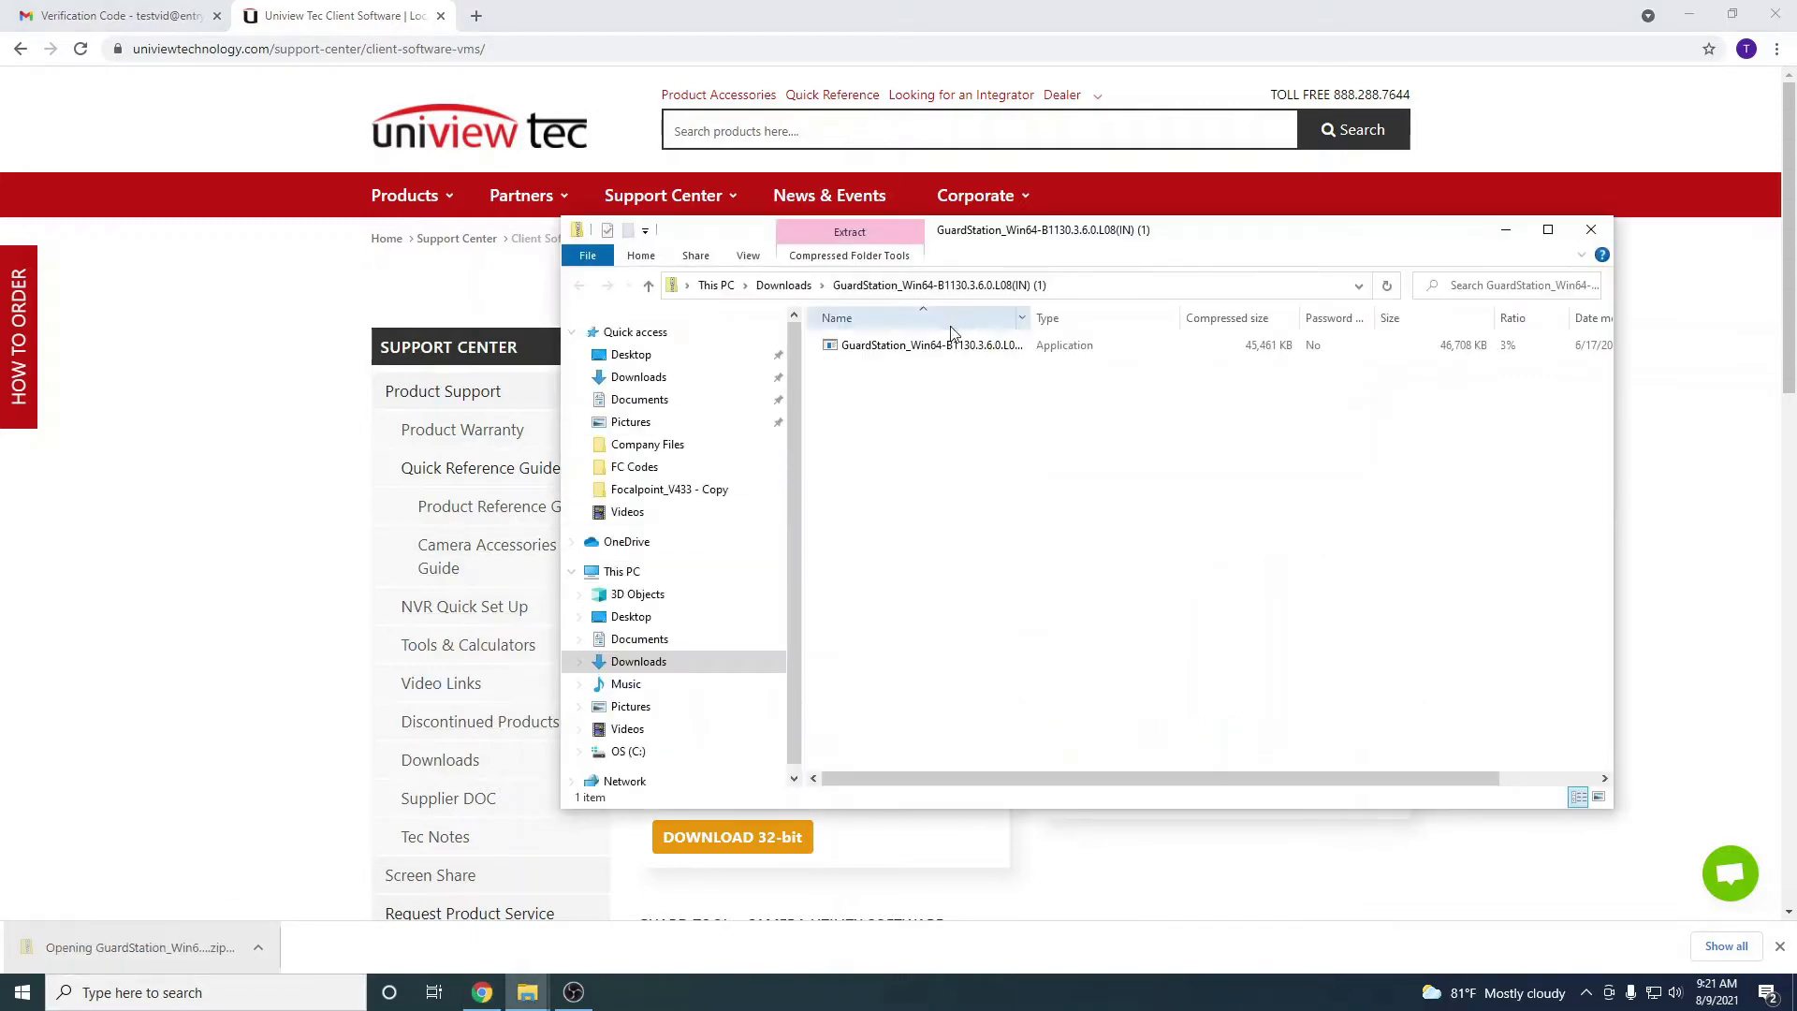
left_click(916, 350)
double_click(915, 352)
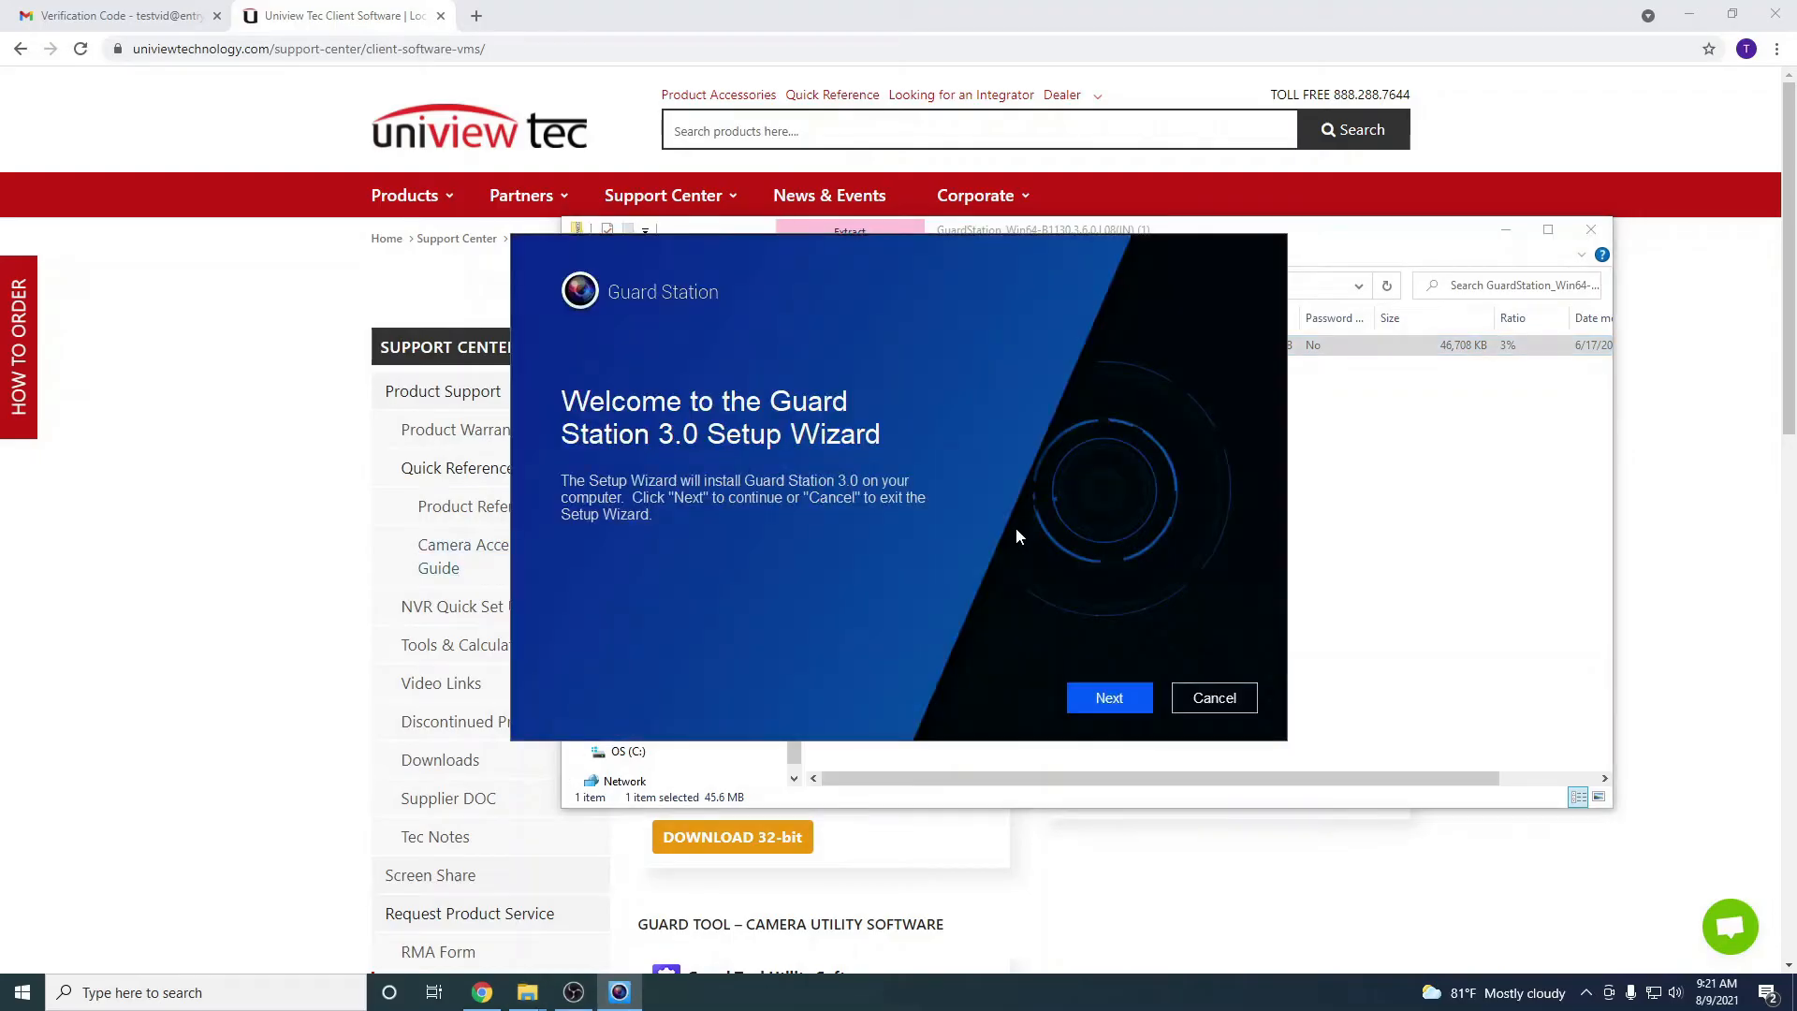
left_click(1101, 706)
left_click(1102, 703)
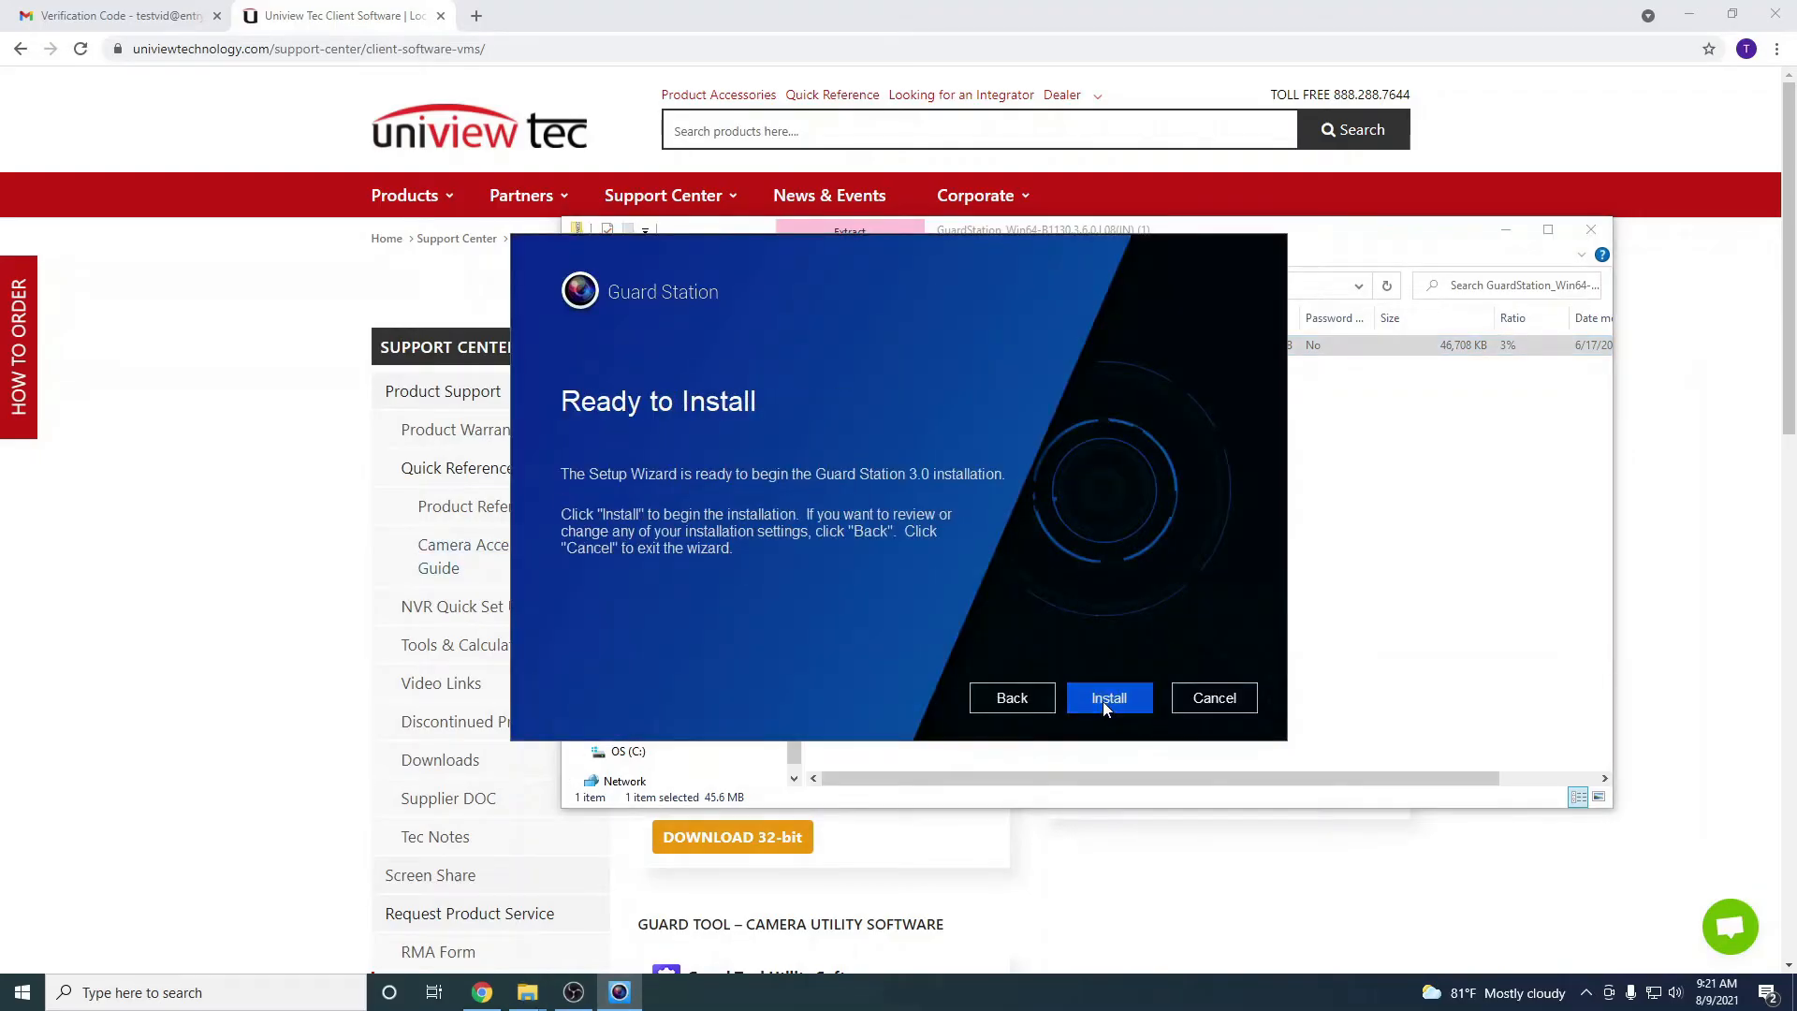
left_click(1102, 702)
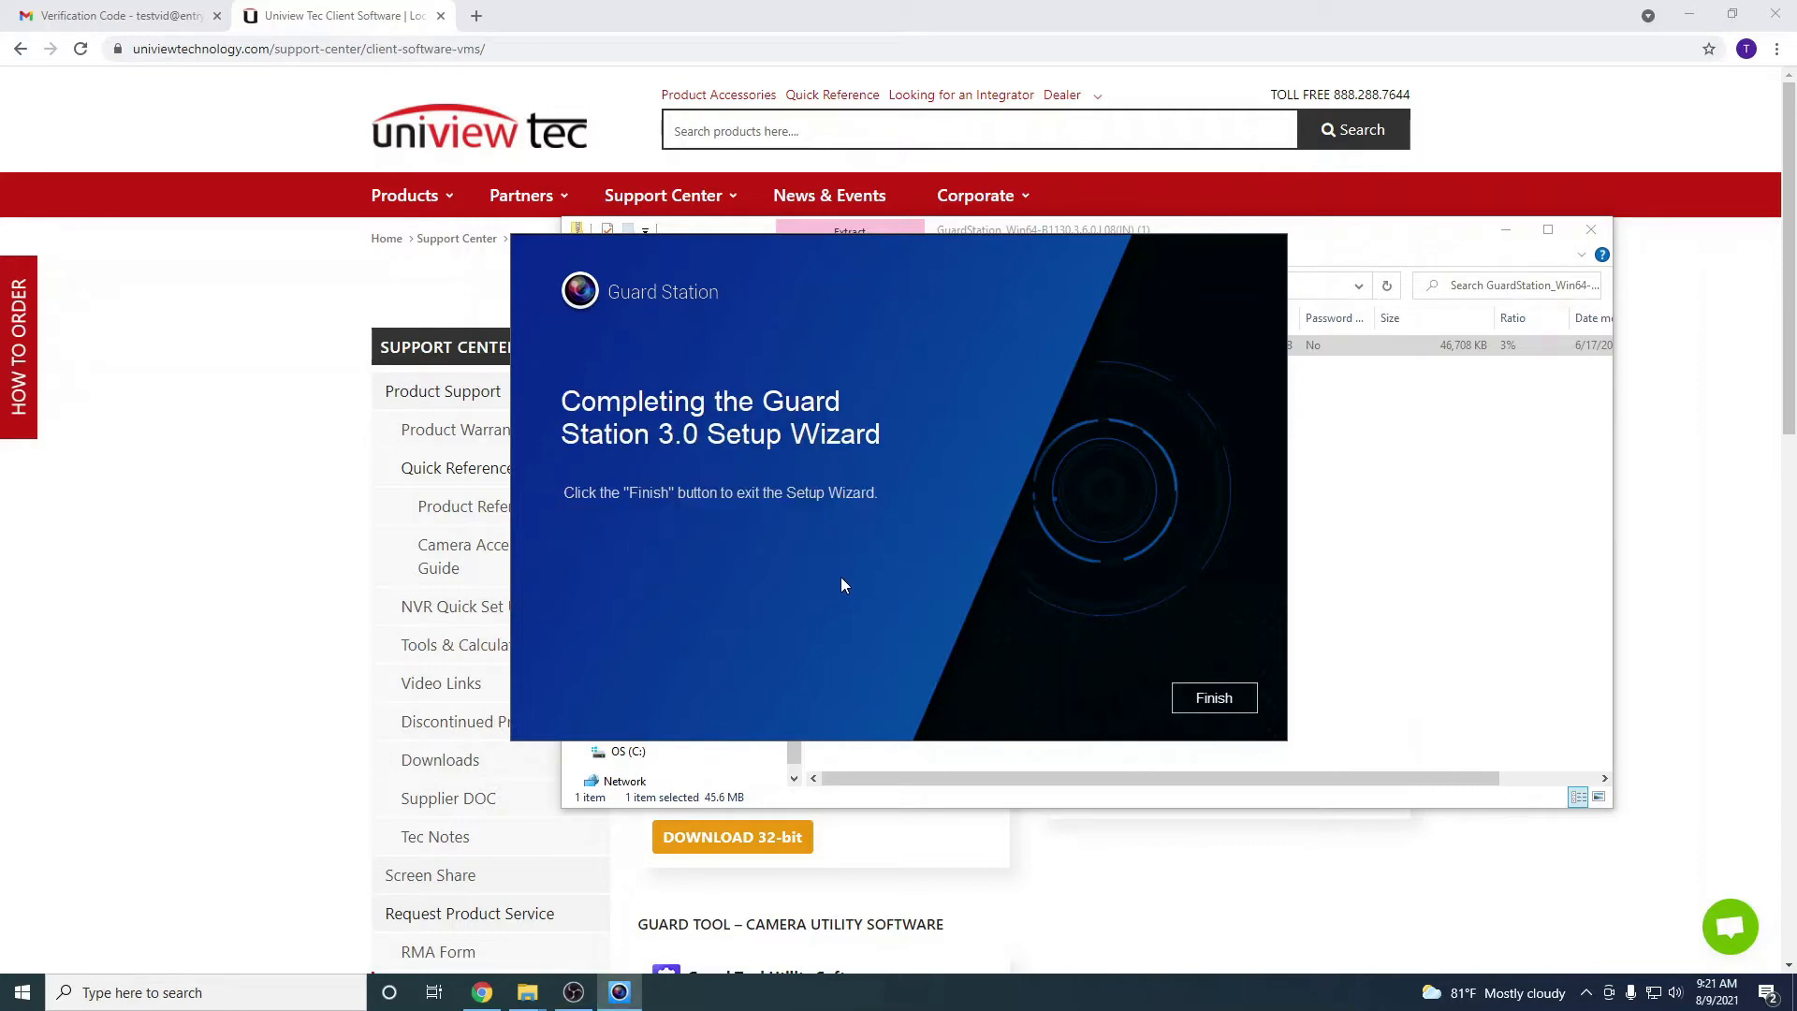
left_click(1191, 693)
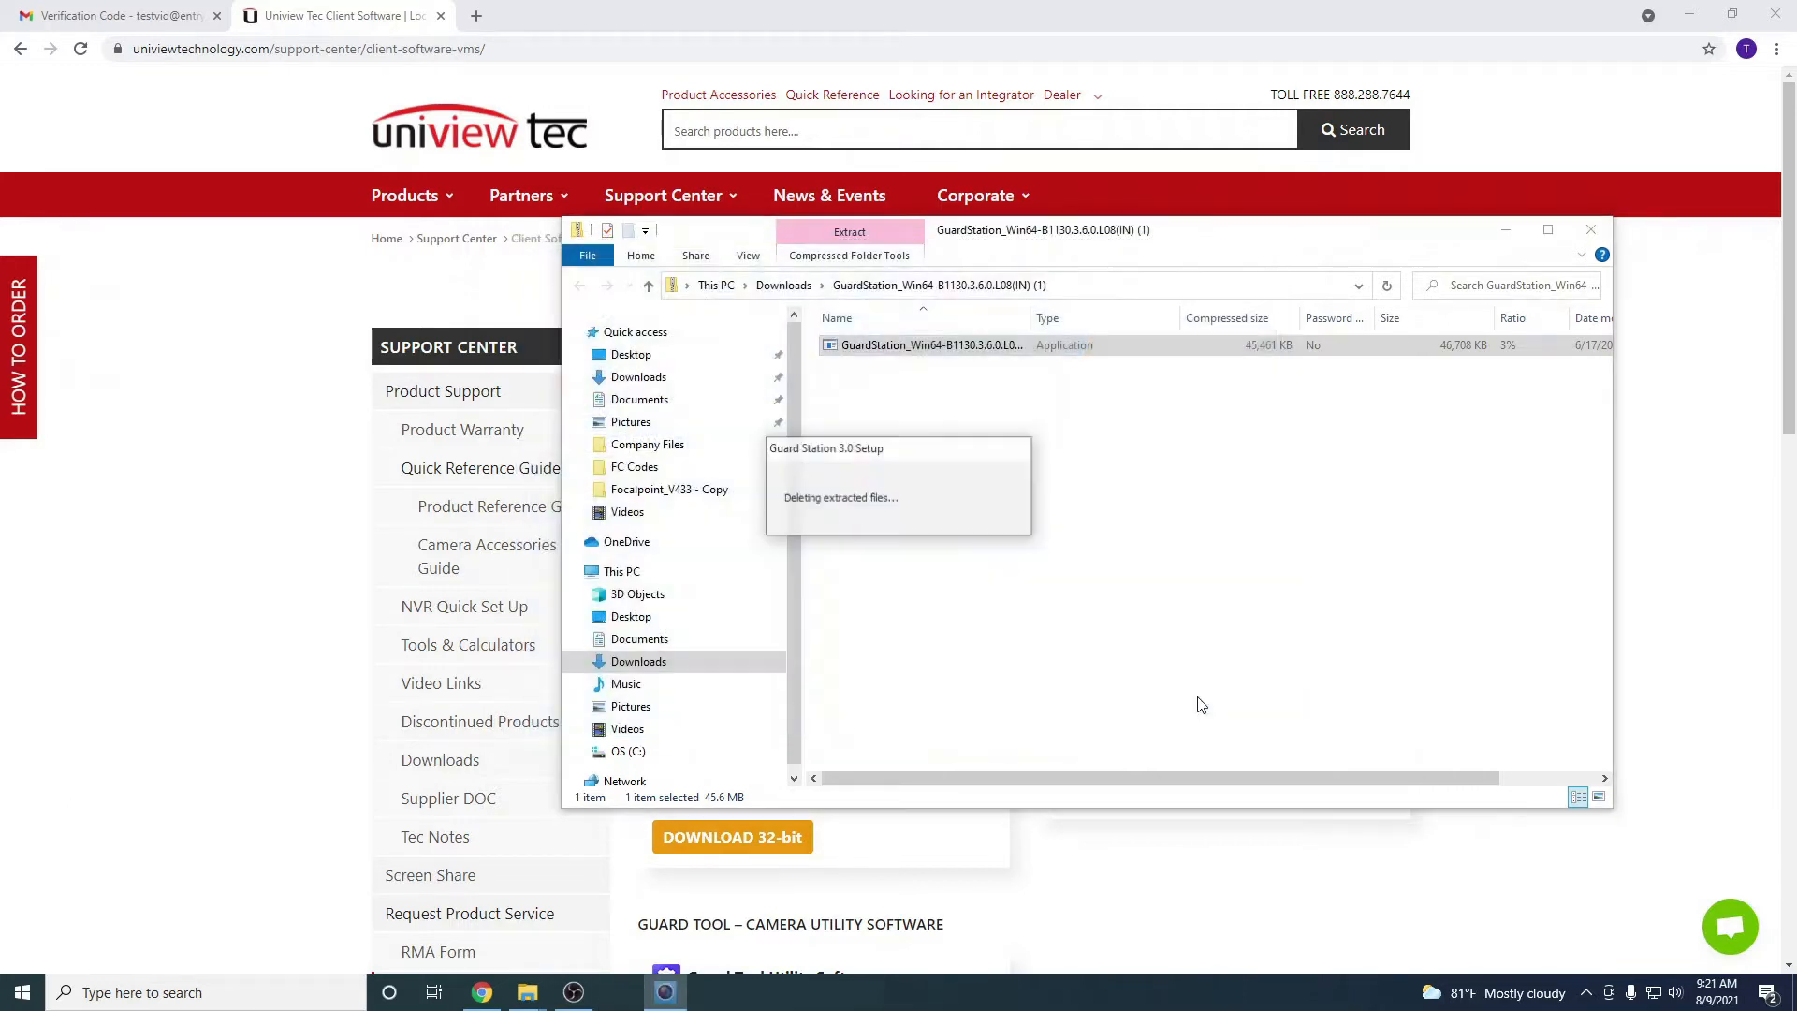
left_click(1591, 230)
key("super+d")
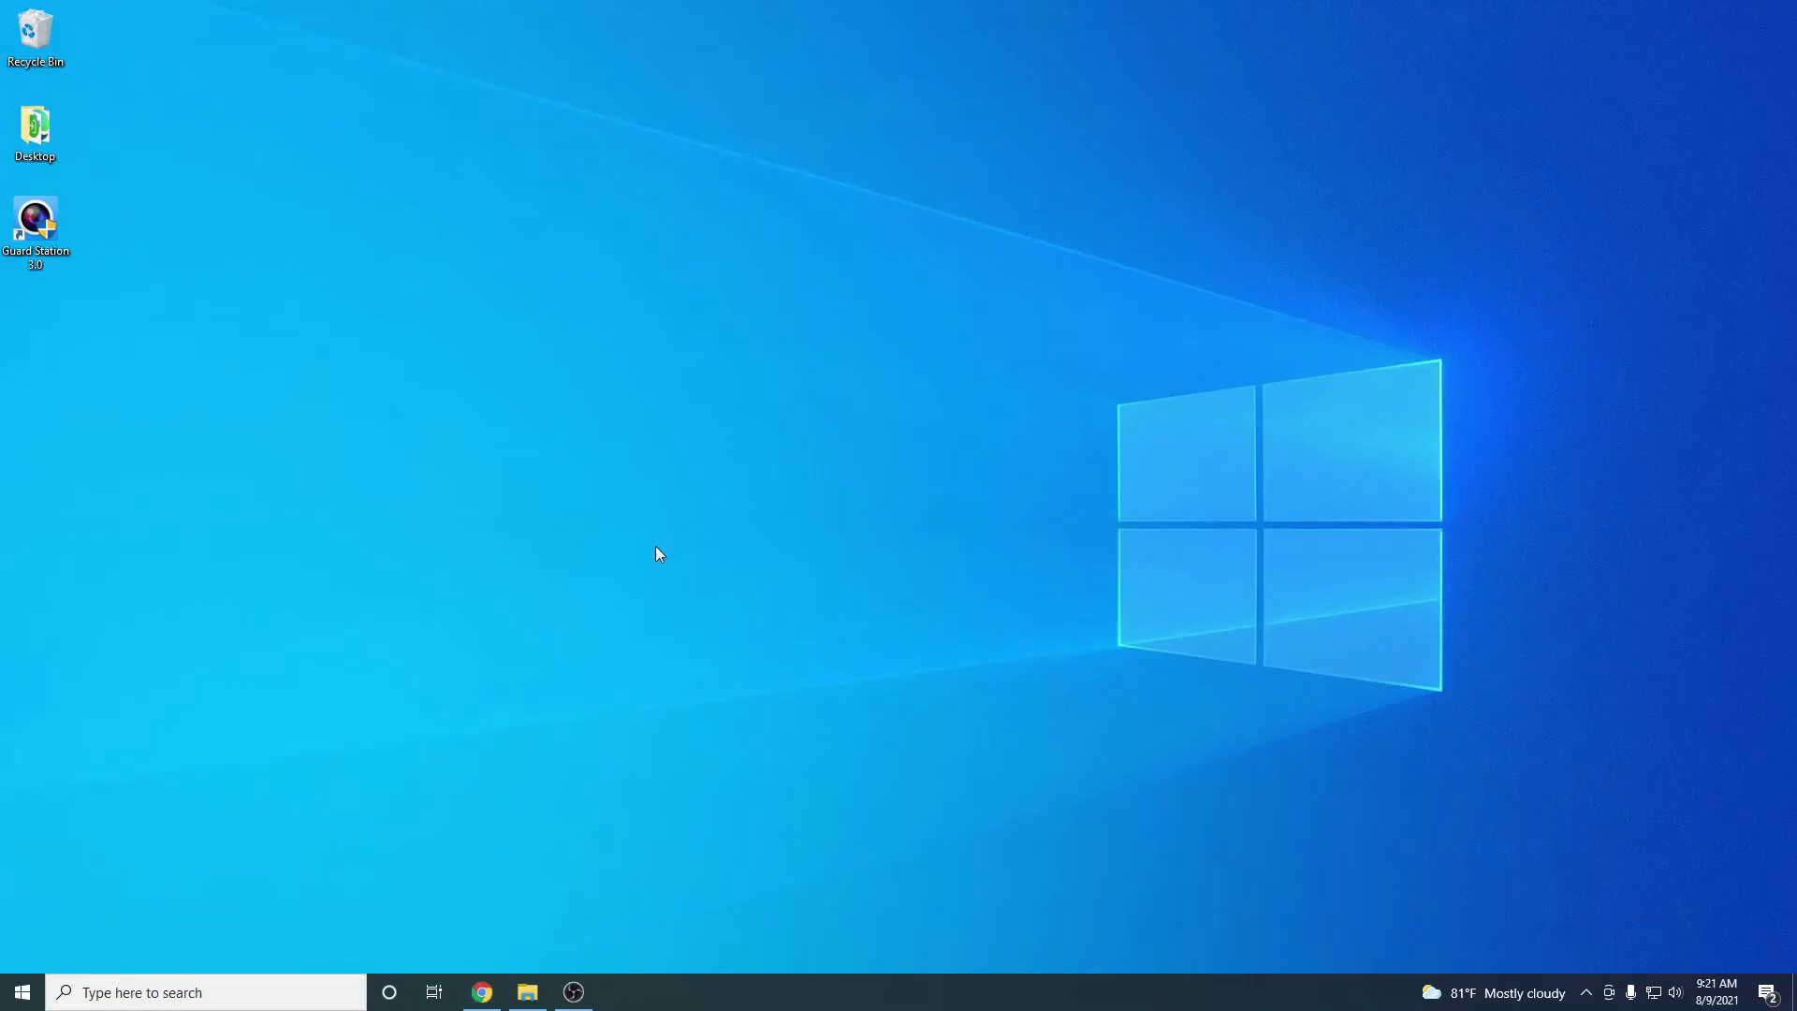
Launch Guard Station 3.0 from its desktop shortcut and log in with the local admin account
double_click(45, 237)
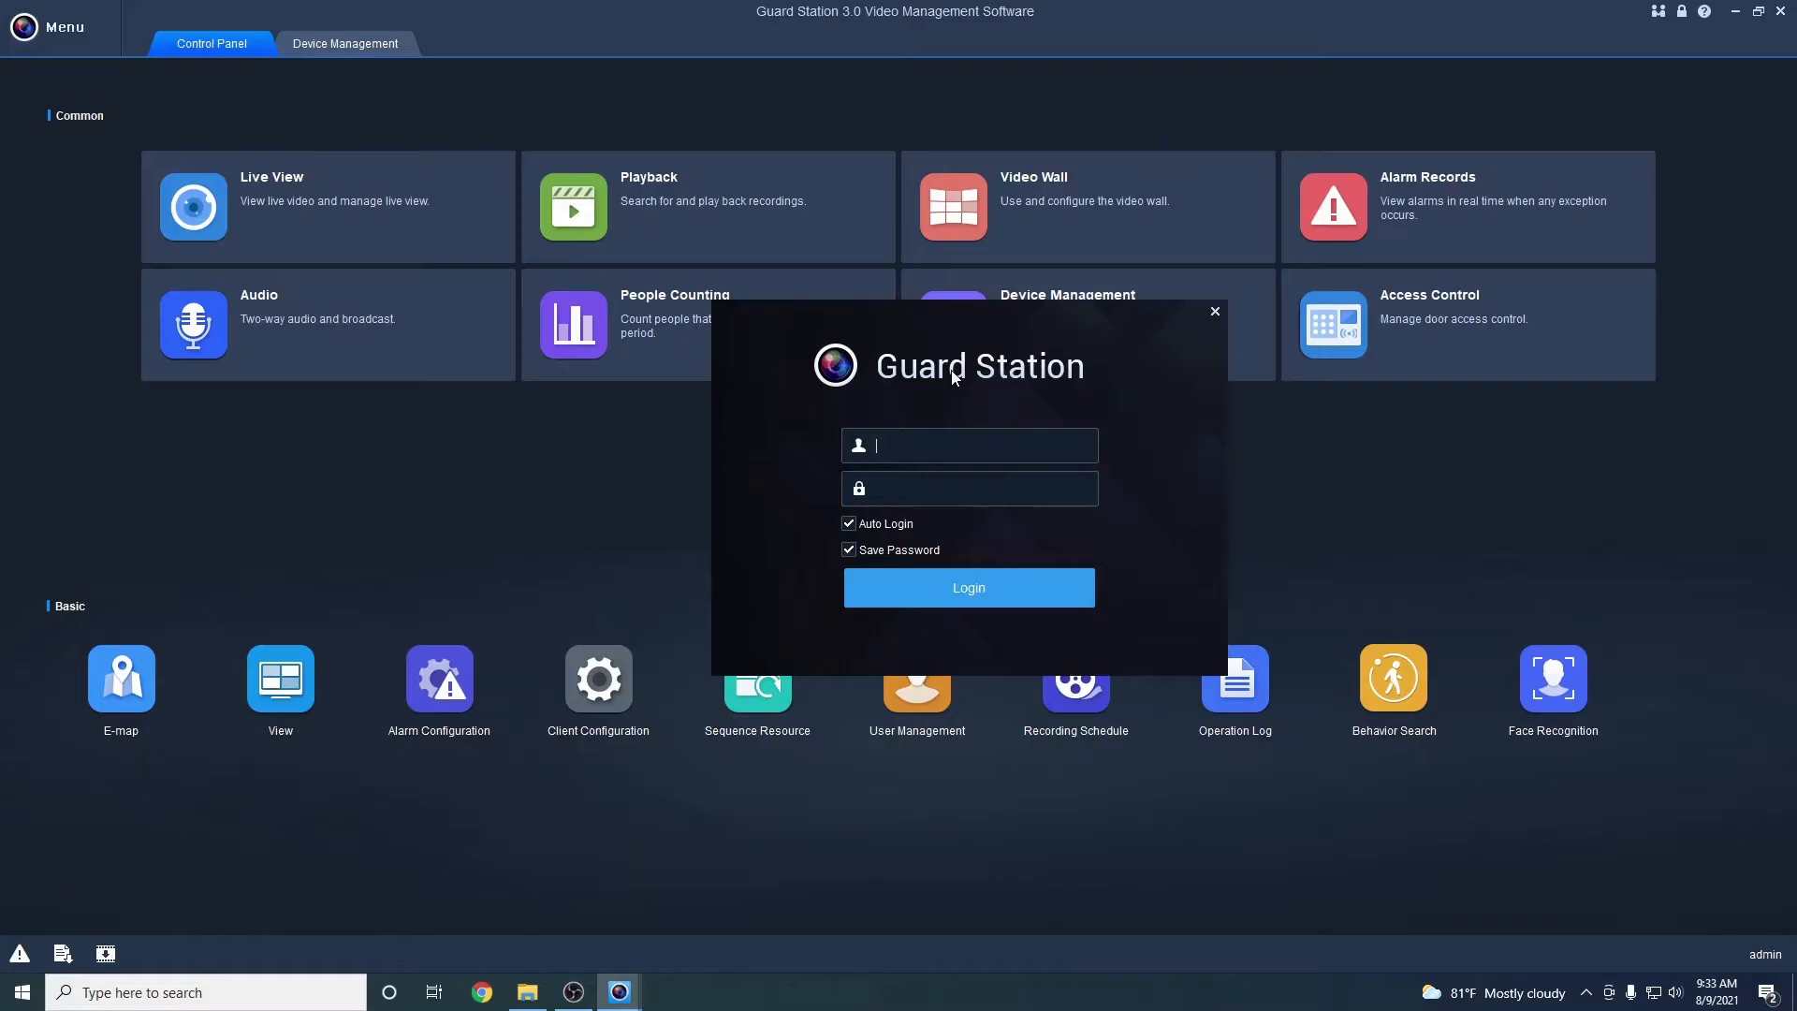
left_click(963, 458)
type("admin")
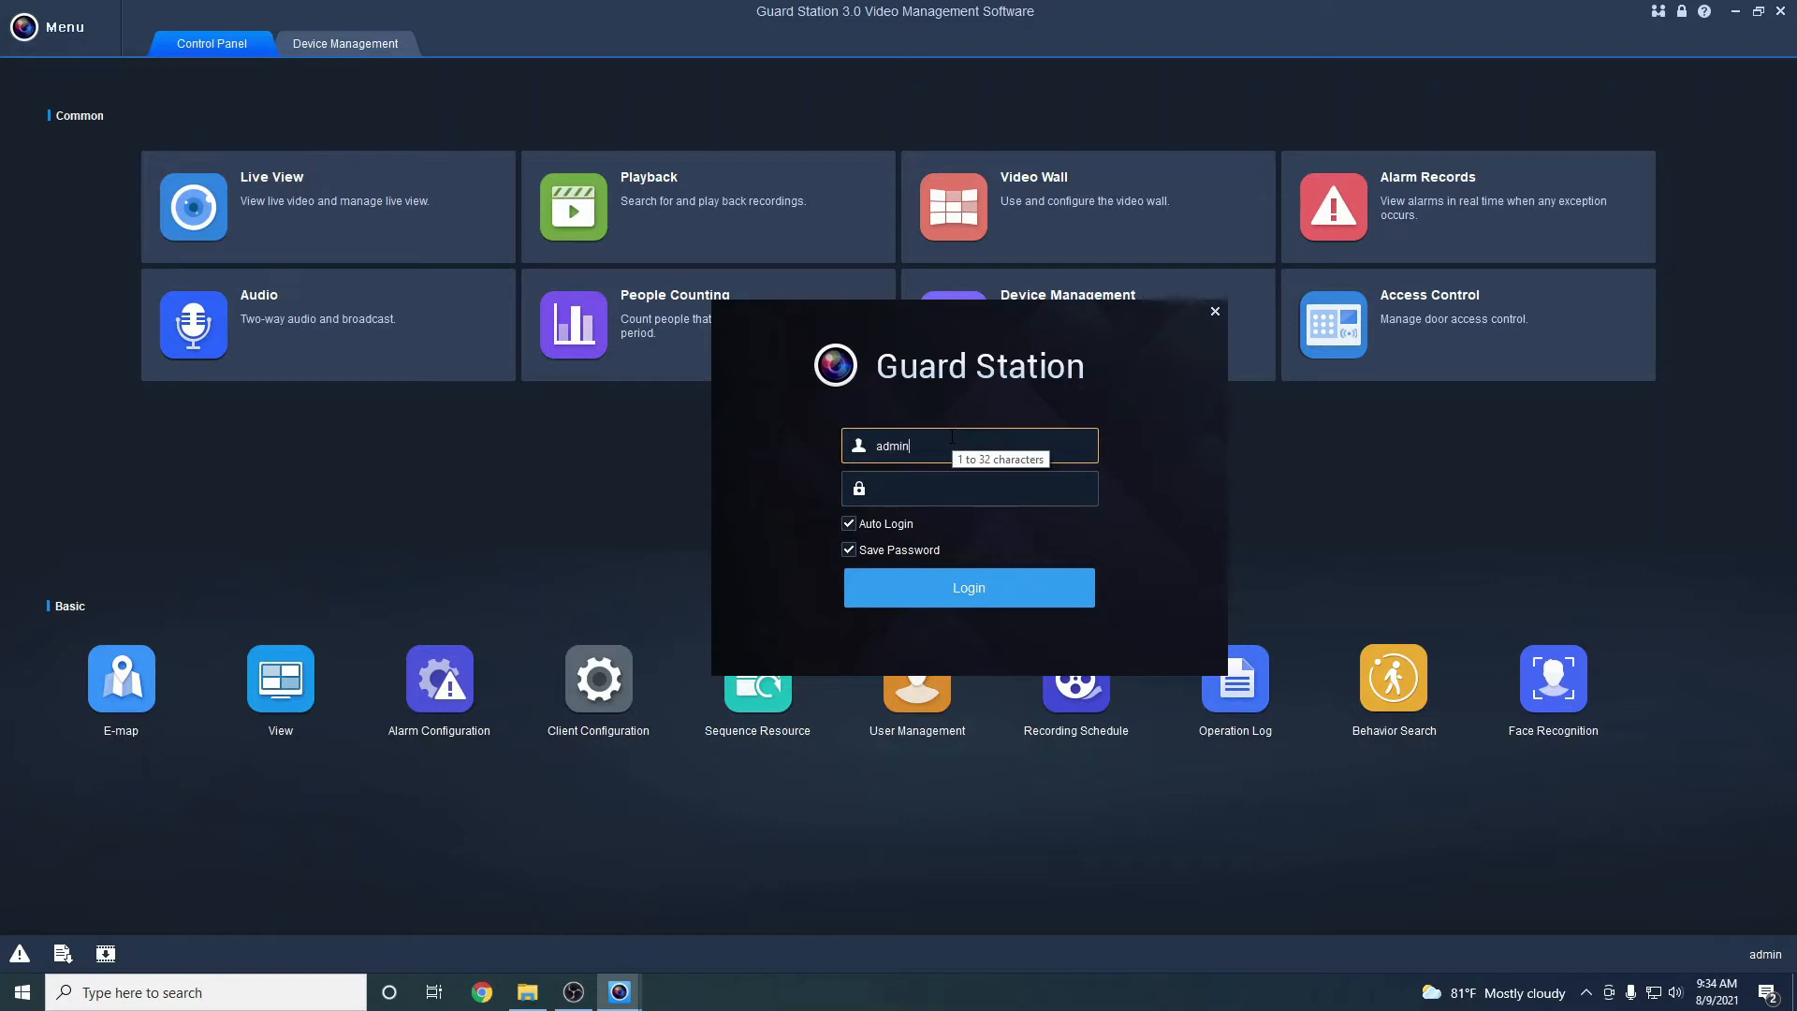
key("Tab")
type("123")
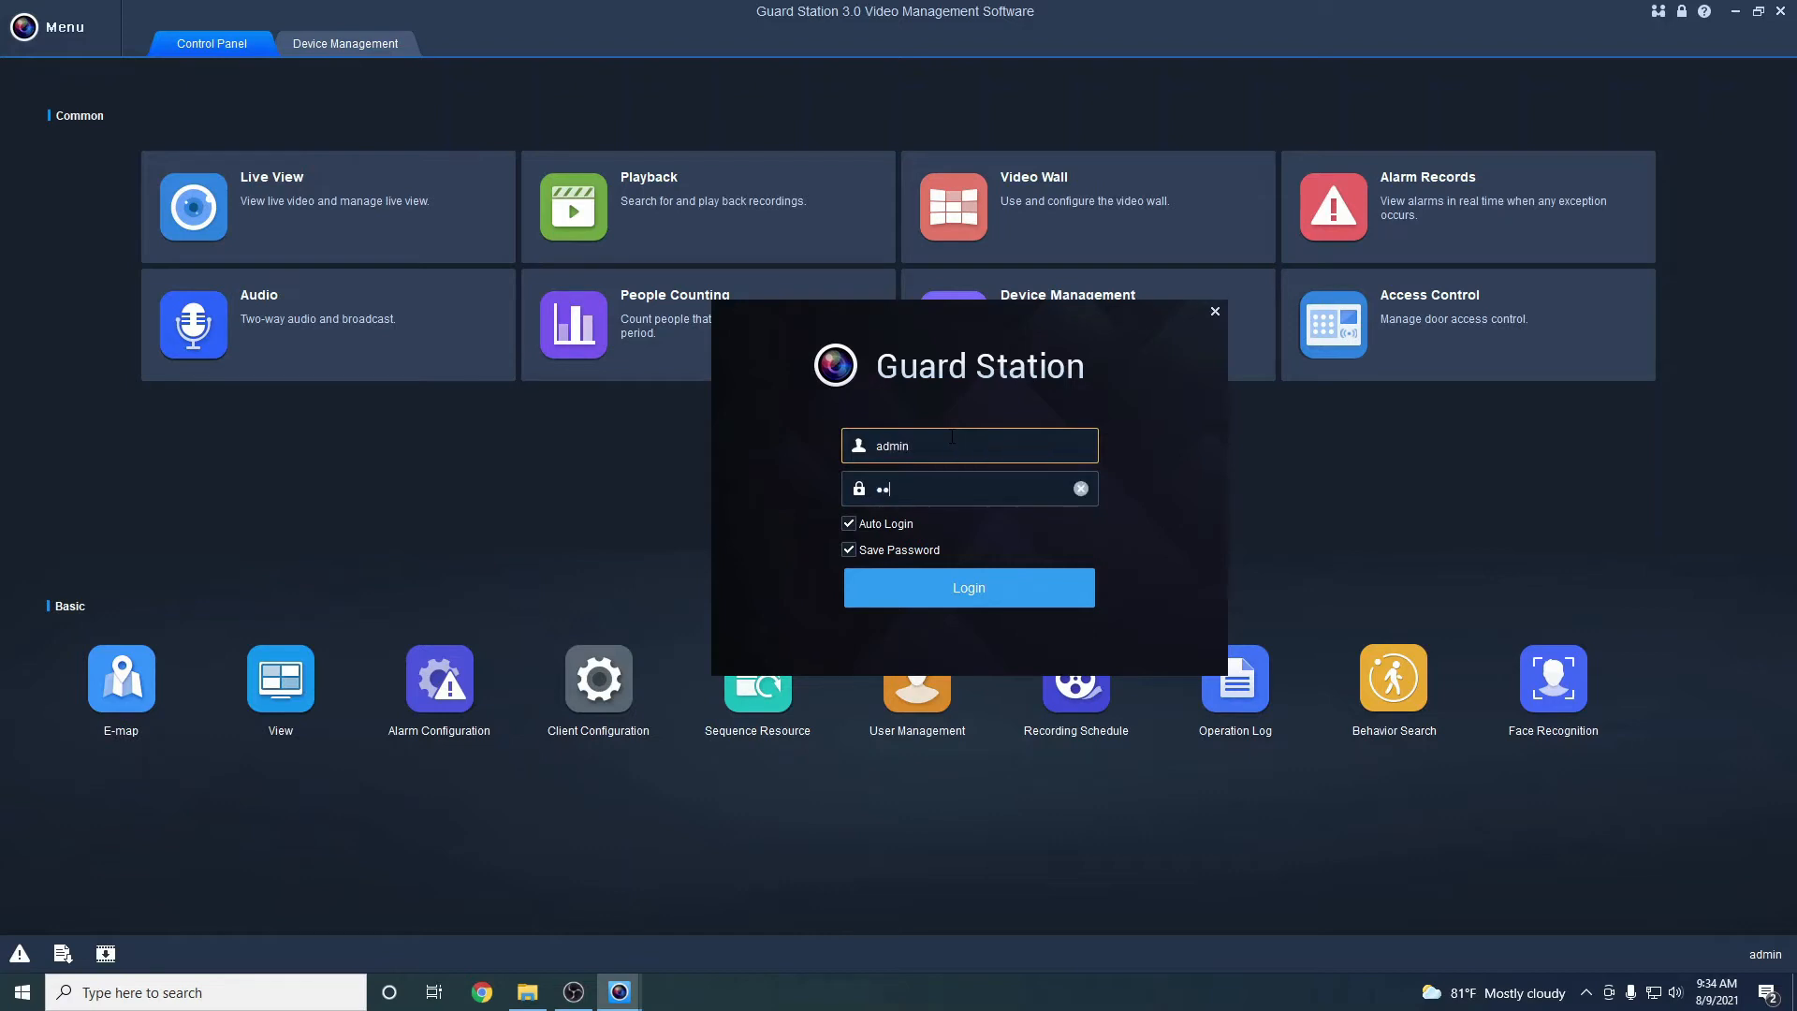
type("456")
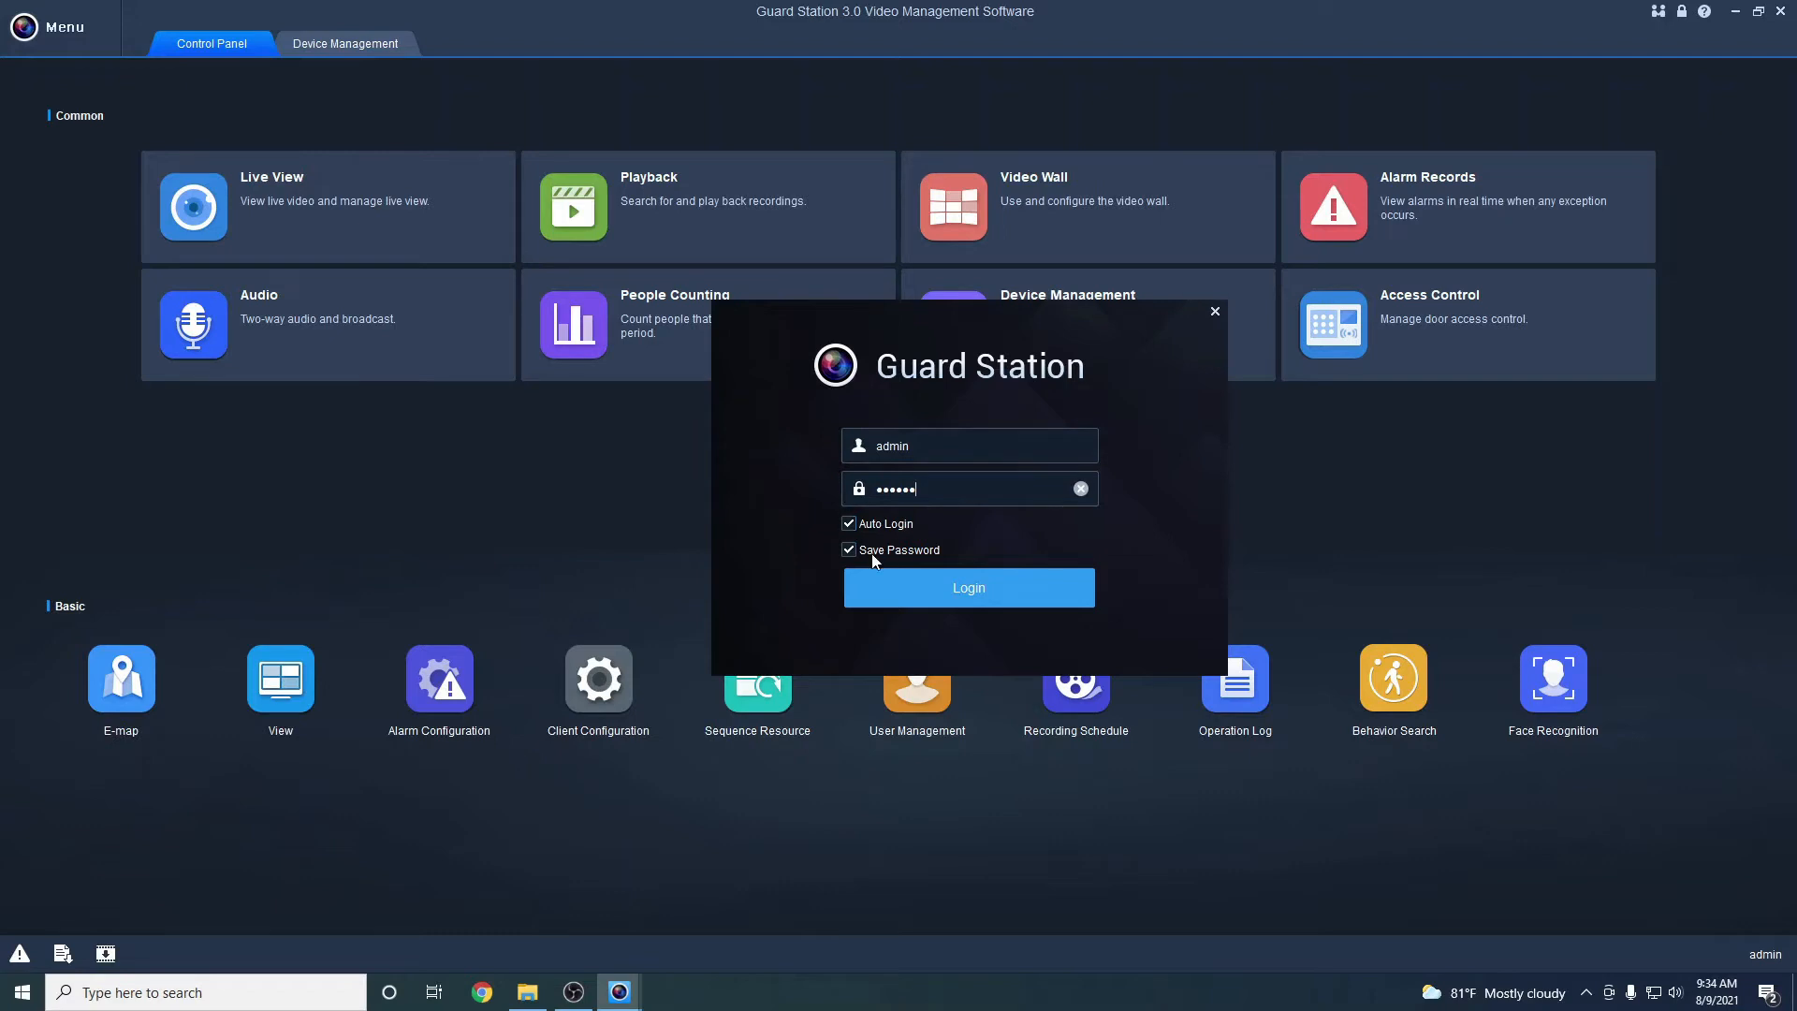
left_click(939, 595)
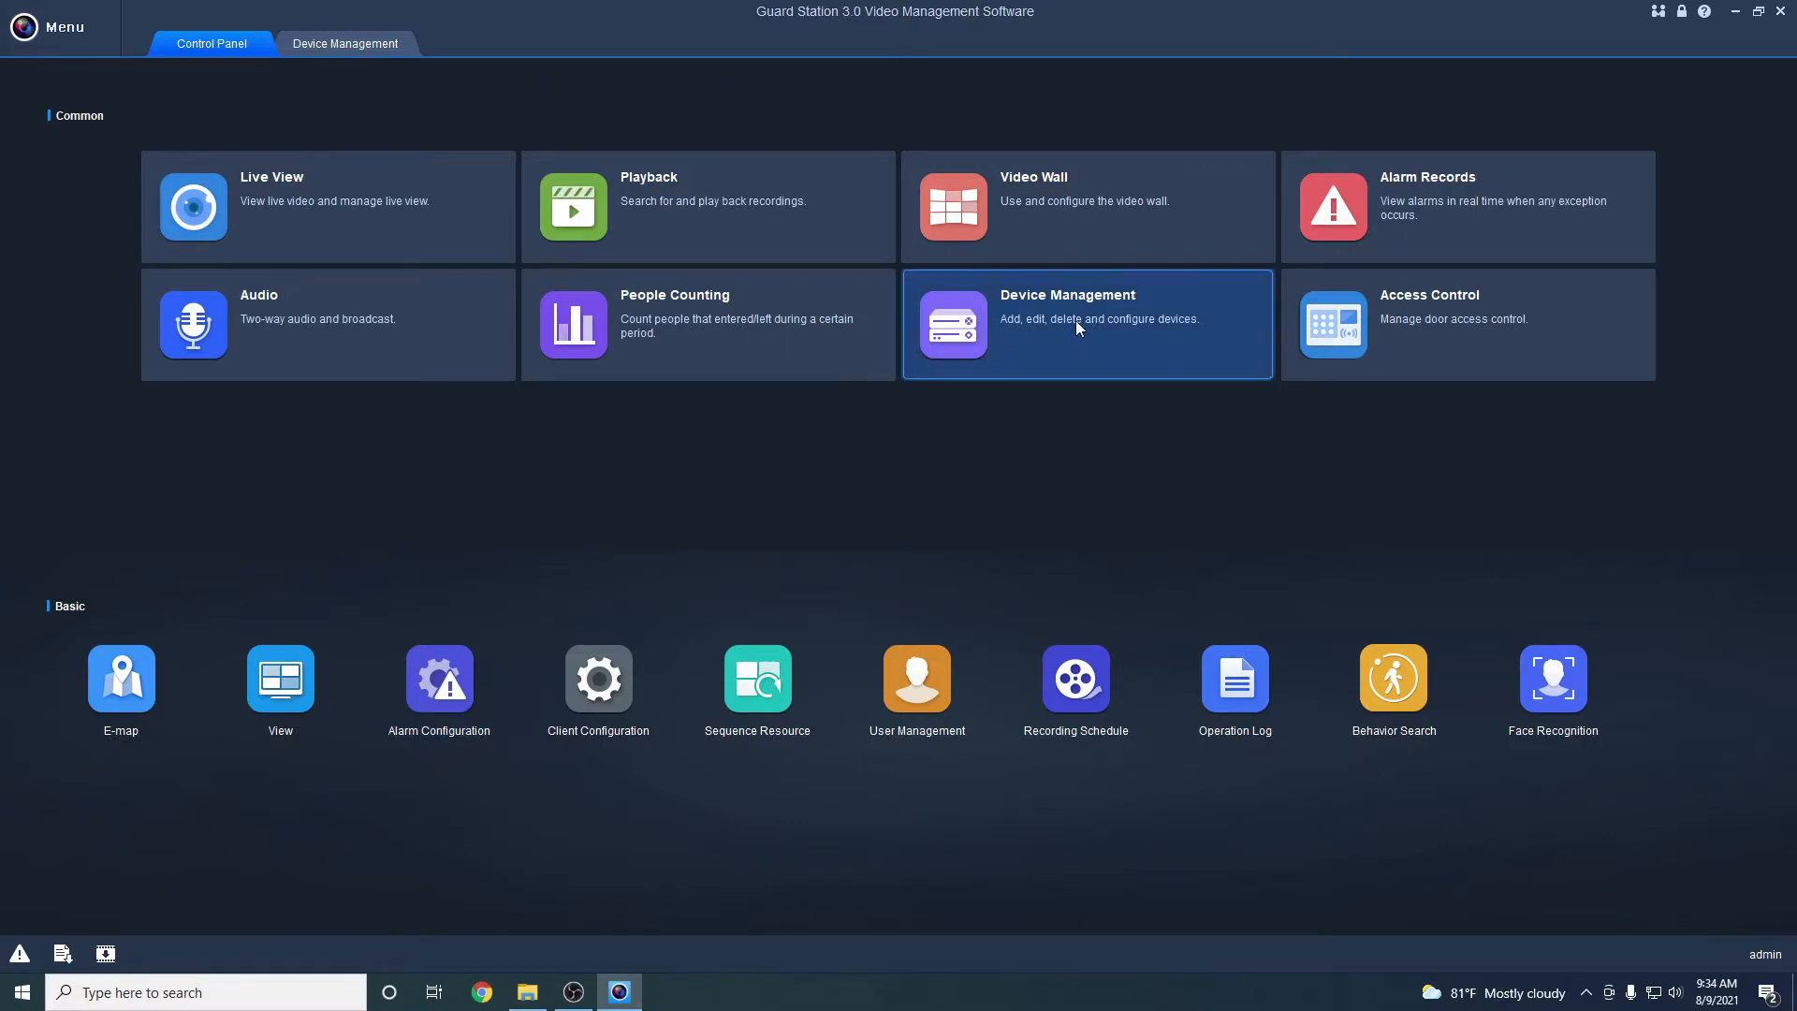
Open the cloud account login in Device Management and clear the prefilled username
left_click(1000, 339)
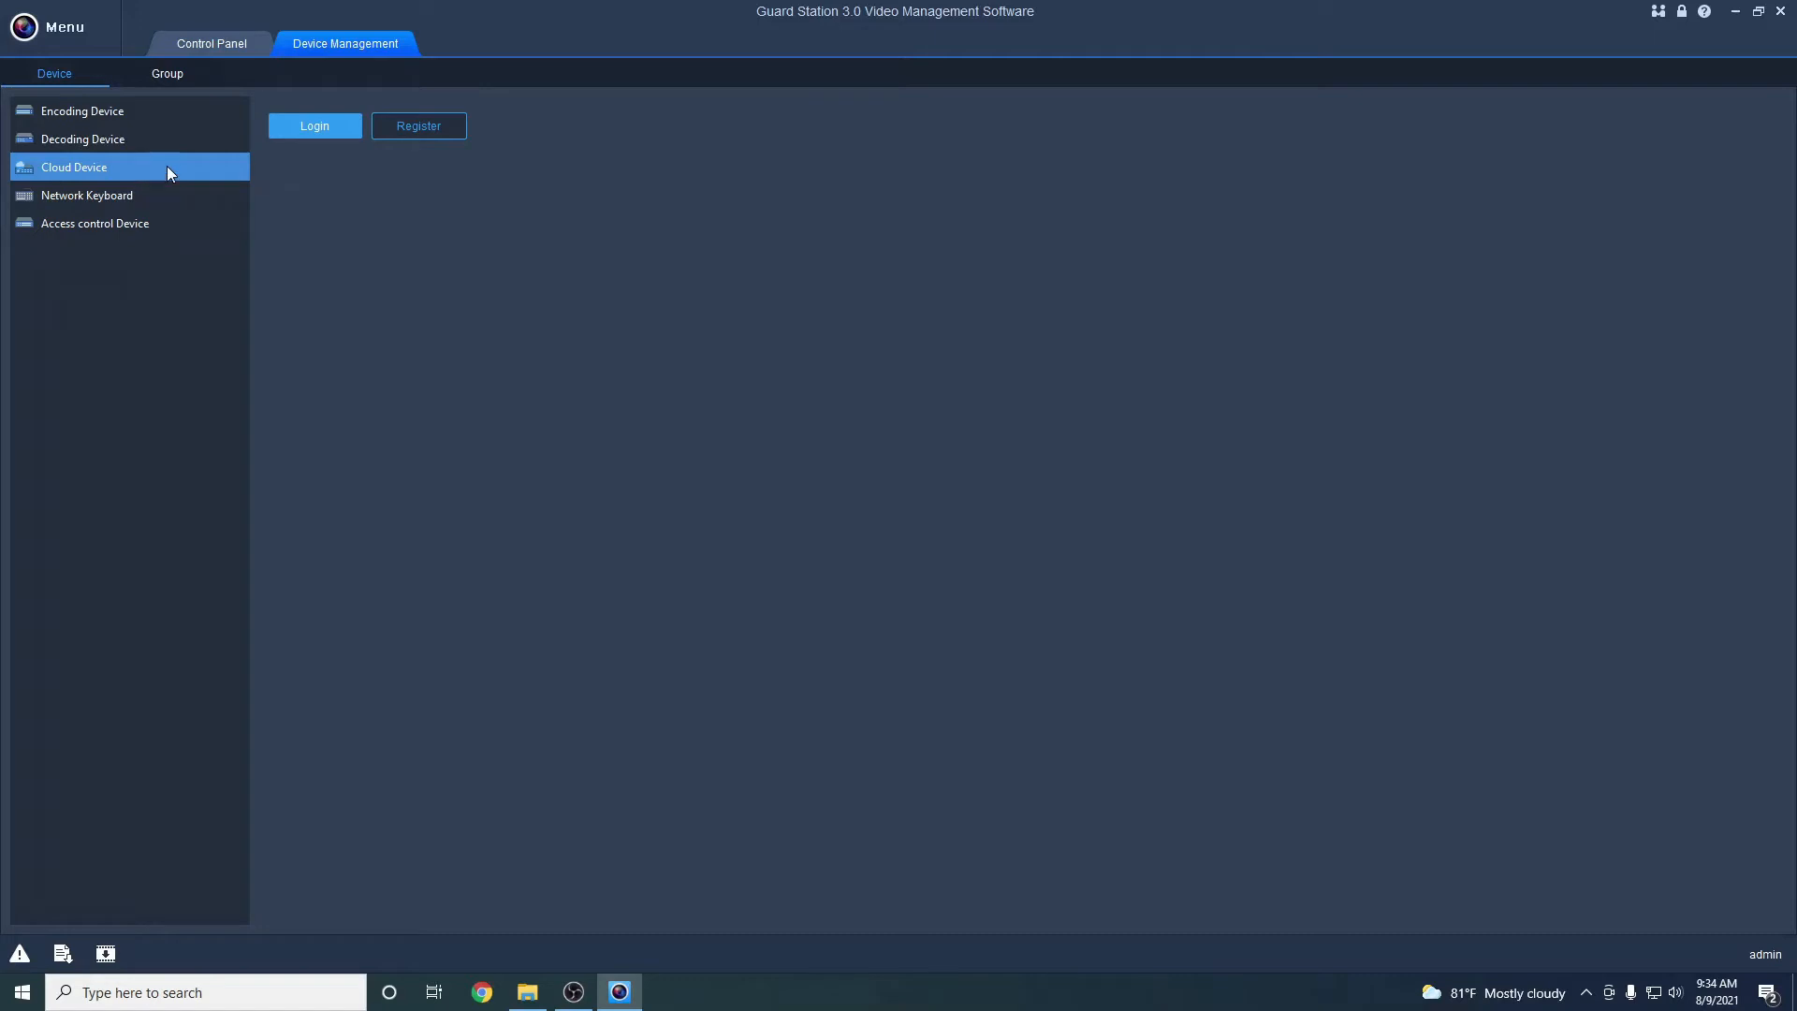
left_click(312, 127)
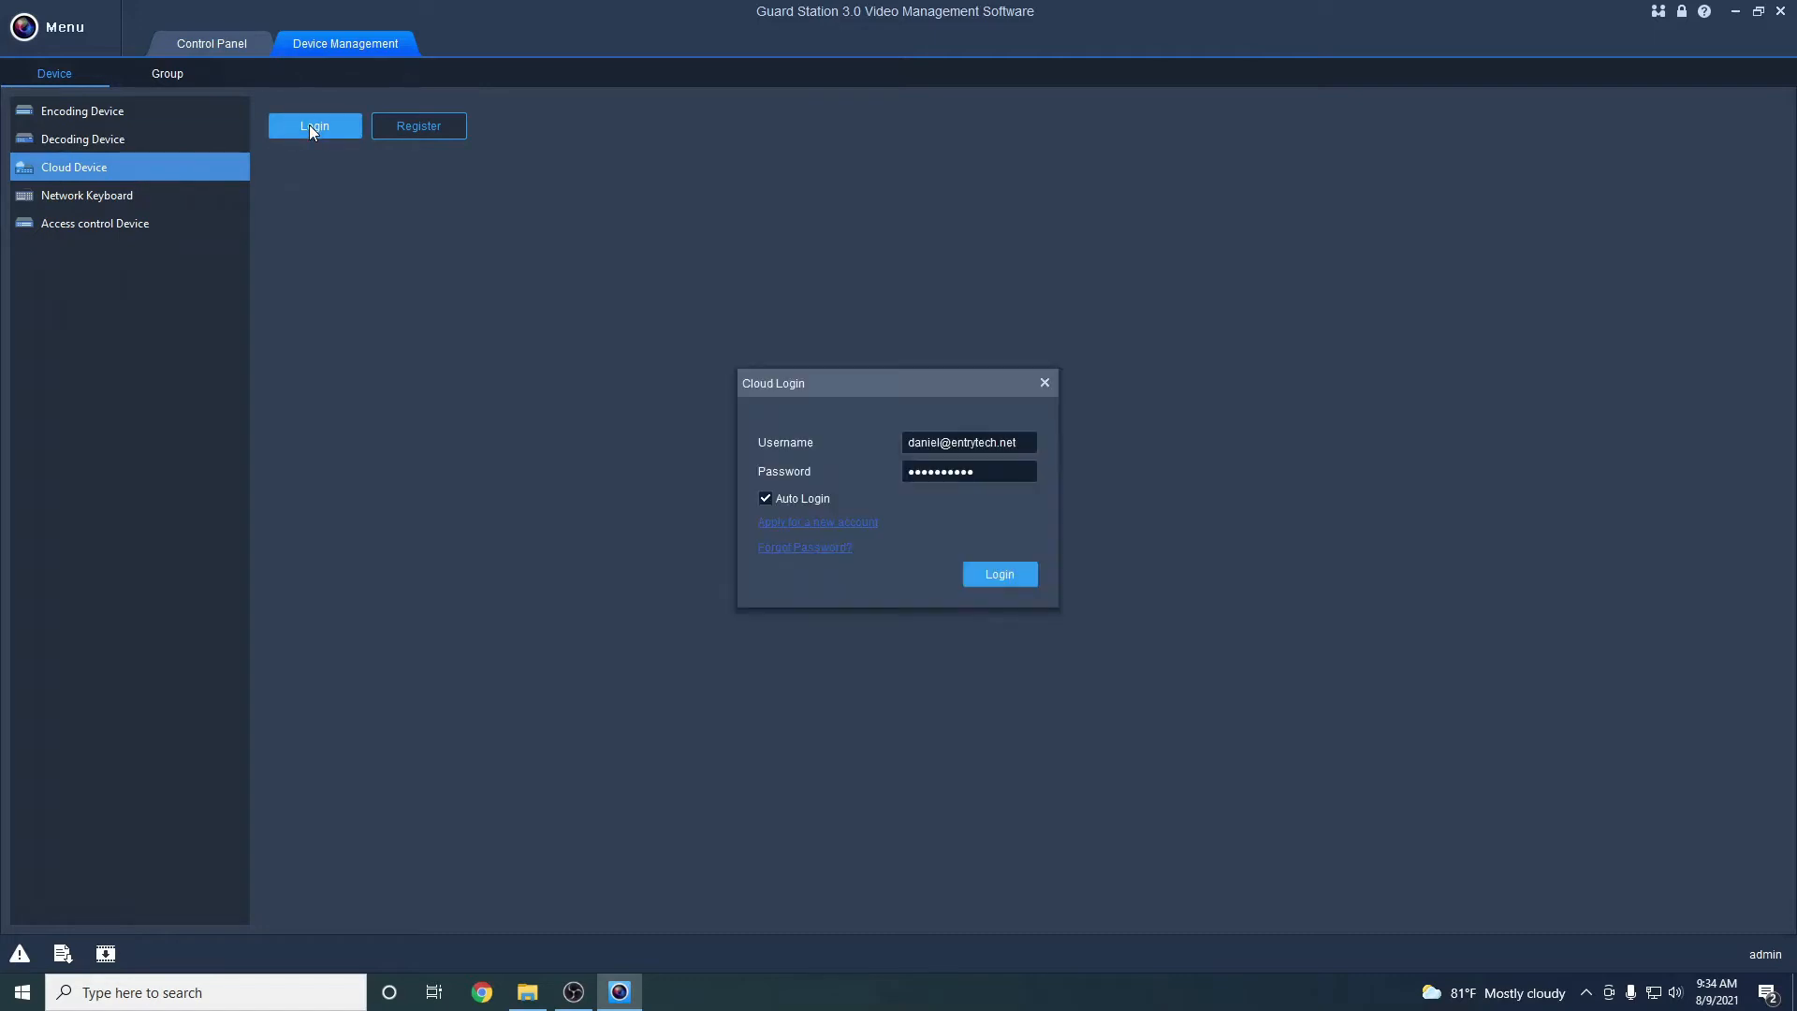
left_click(967, 441)
left_click_drag(1028, 440, 824, 464)
key("BackSpace")
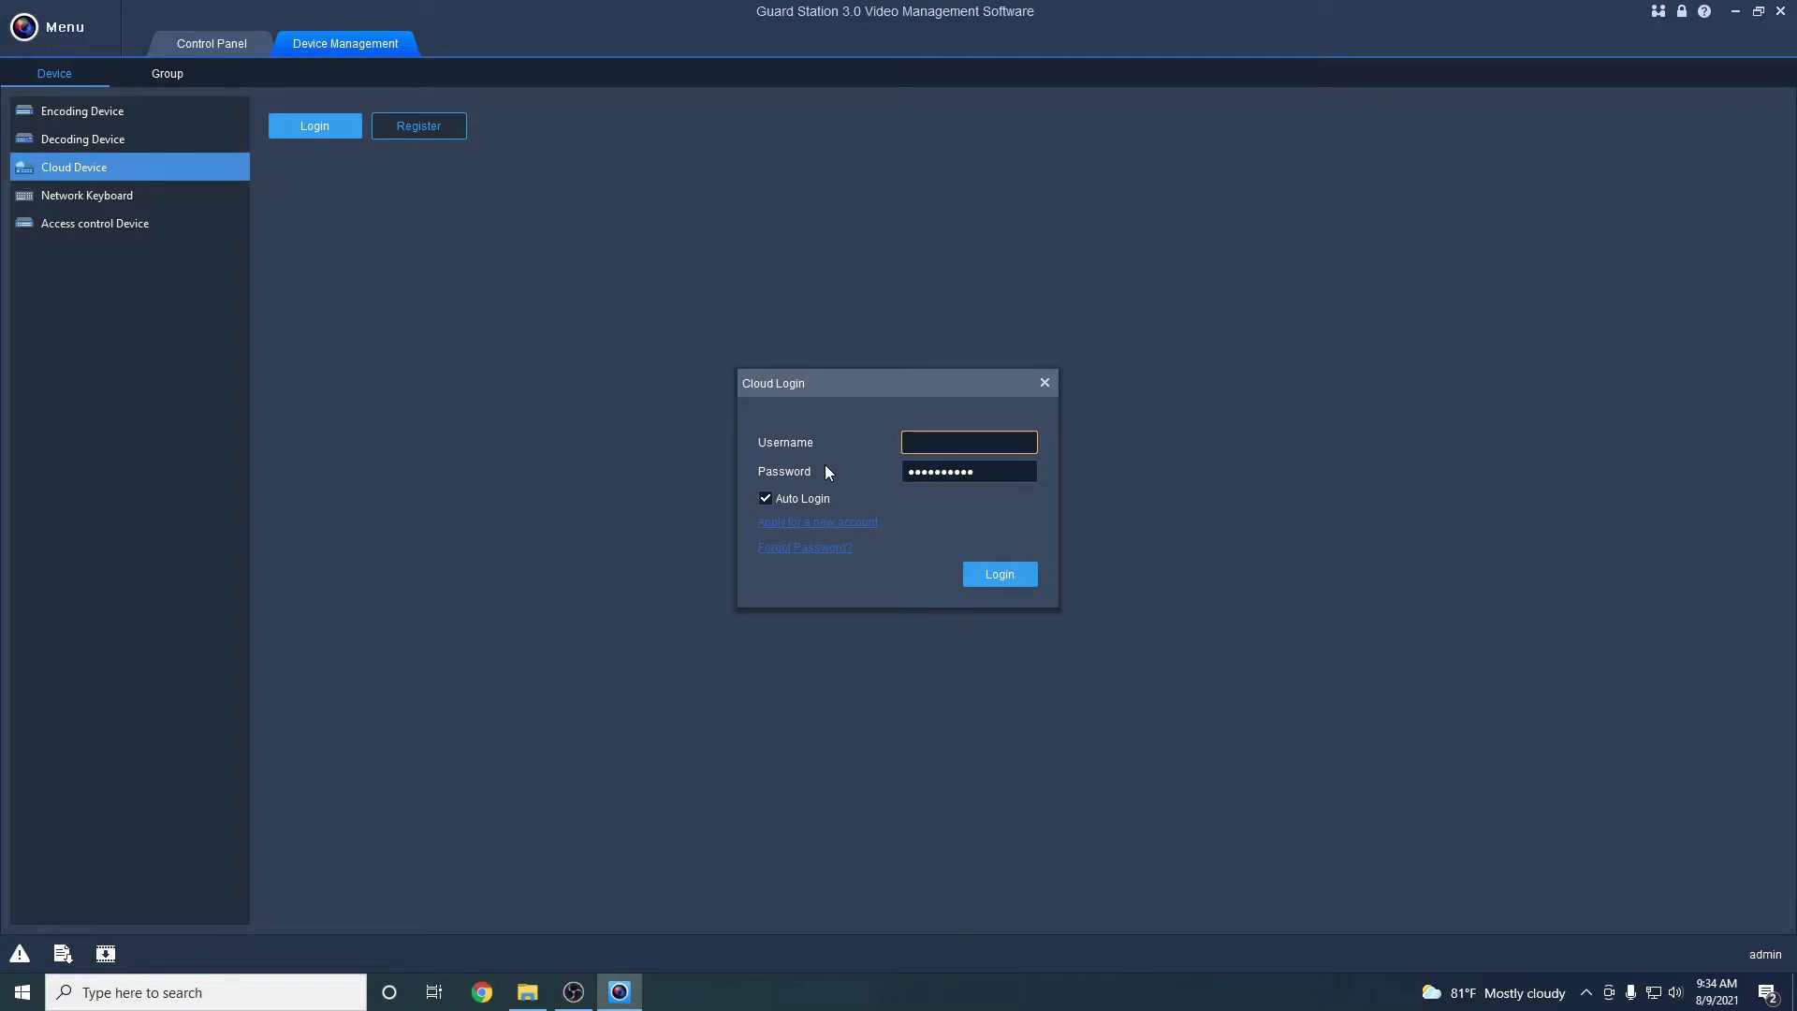
Enter the new cloud username and password, sign in, and refresh ETNT HQ to Online
type("ETNTTestvid")
key("Tab")
key("BackSpace")
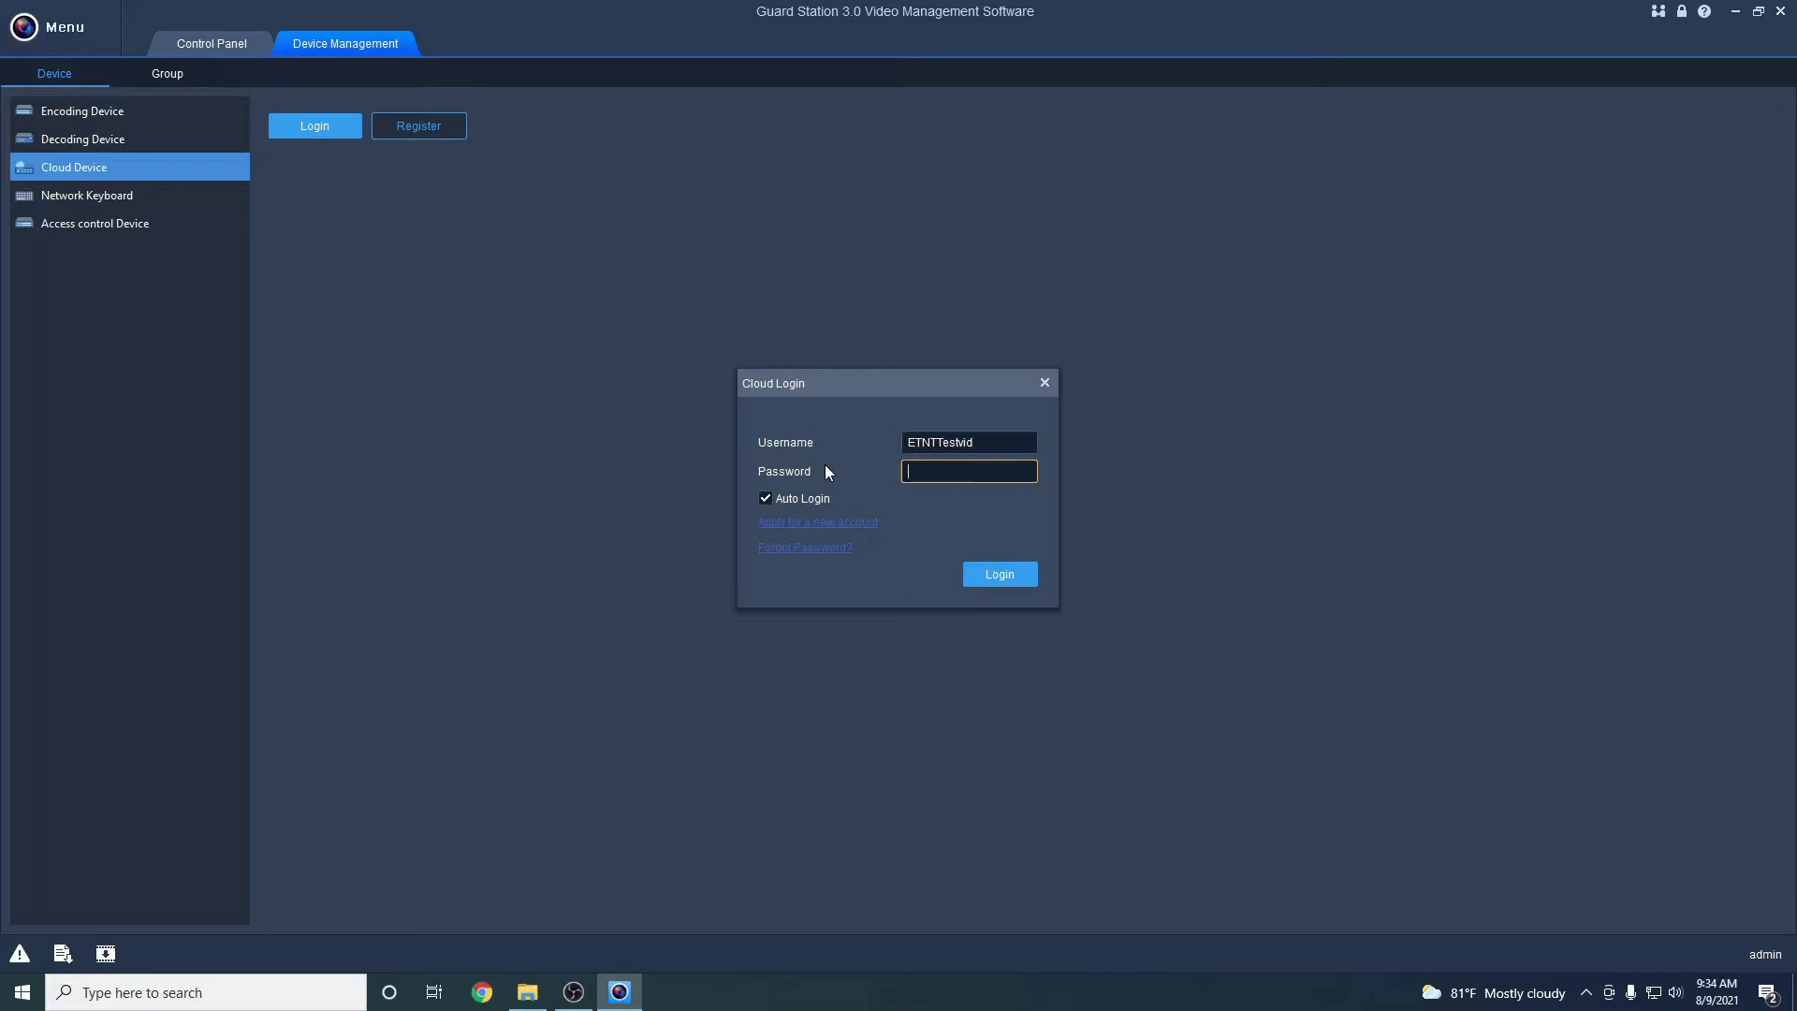
type("**********")
left_click(1001, 575)
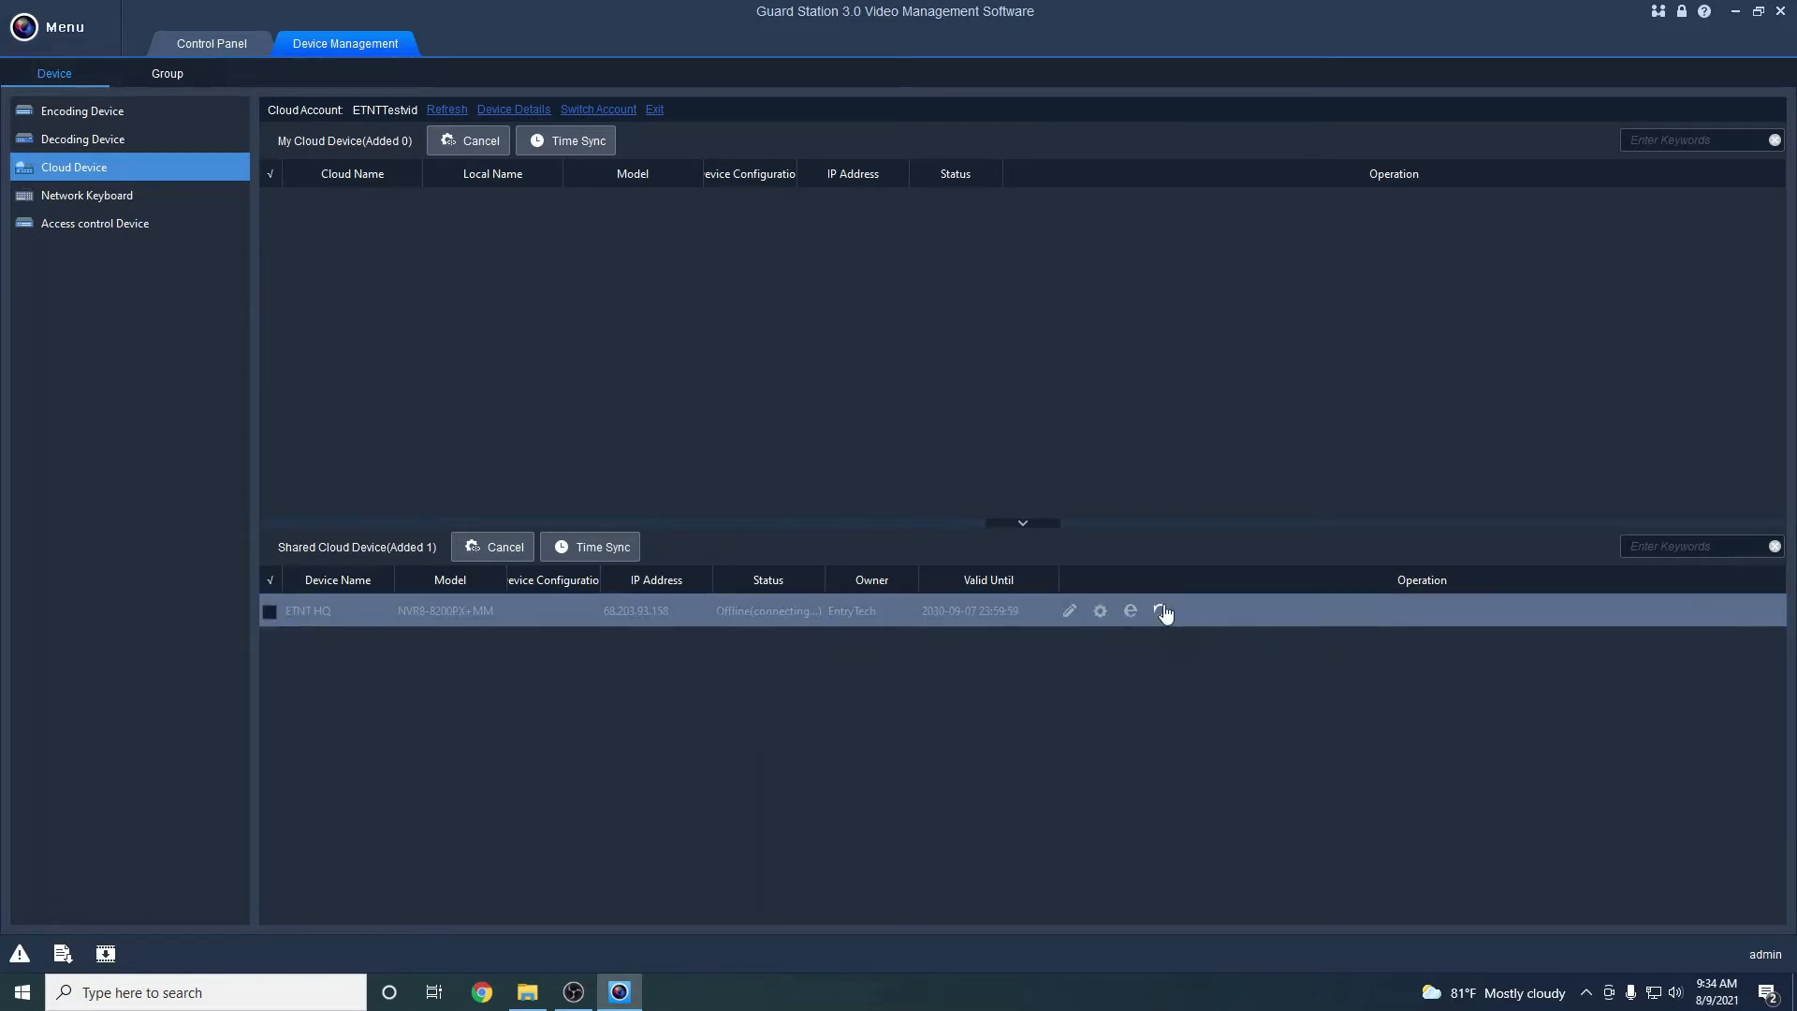
left_click(1161, 610)
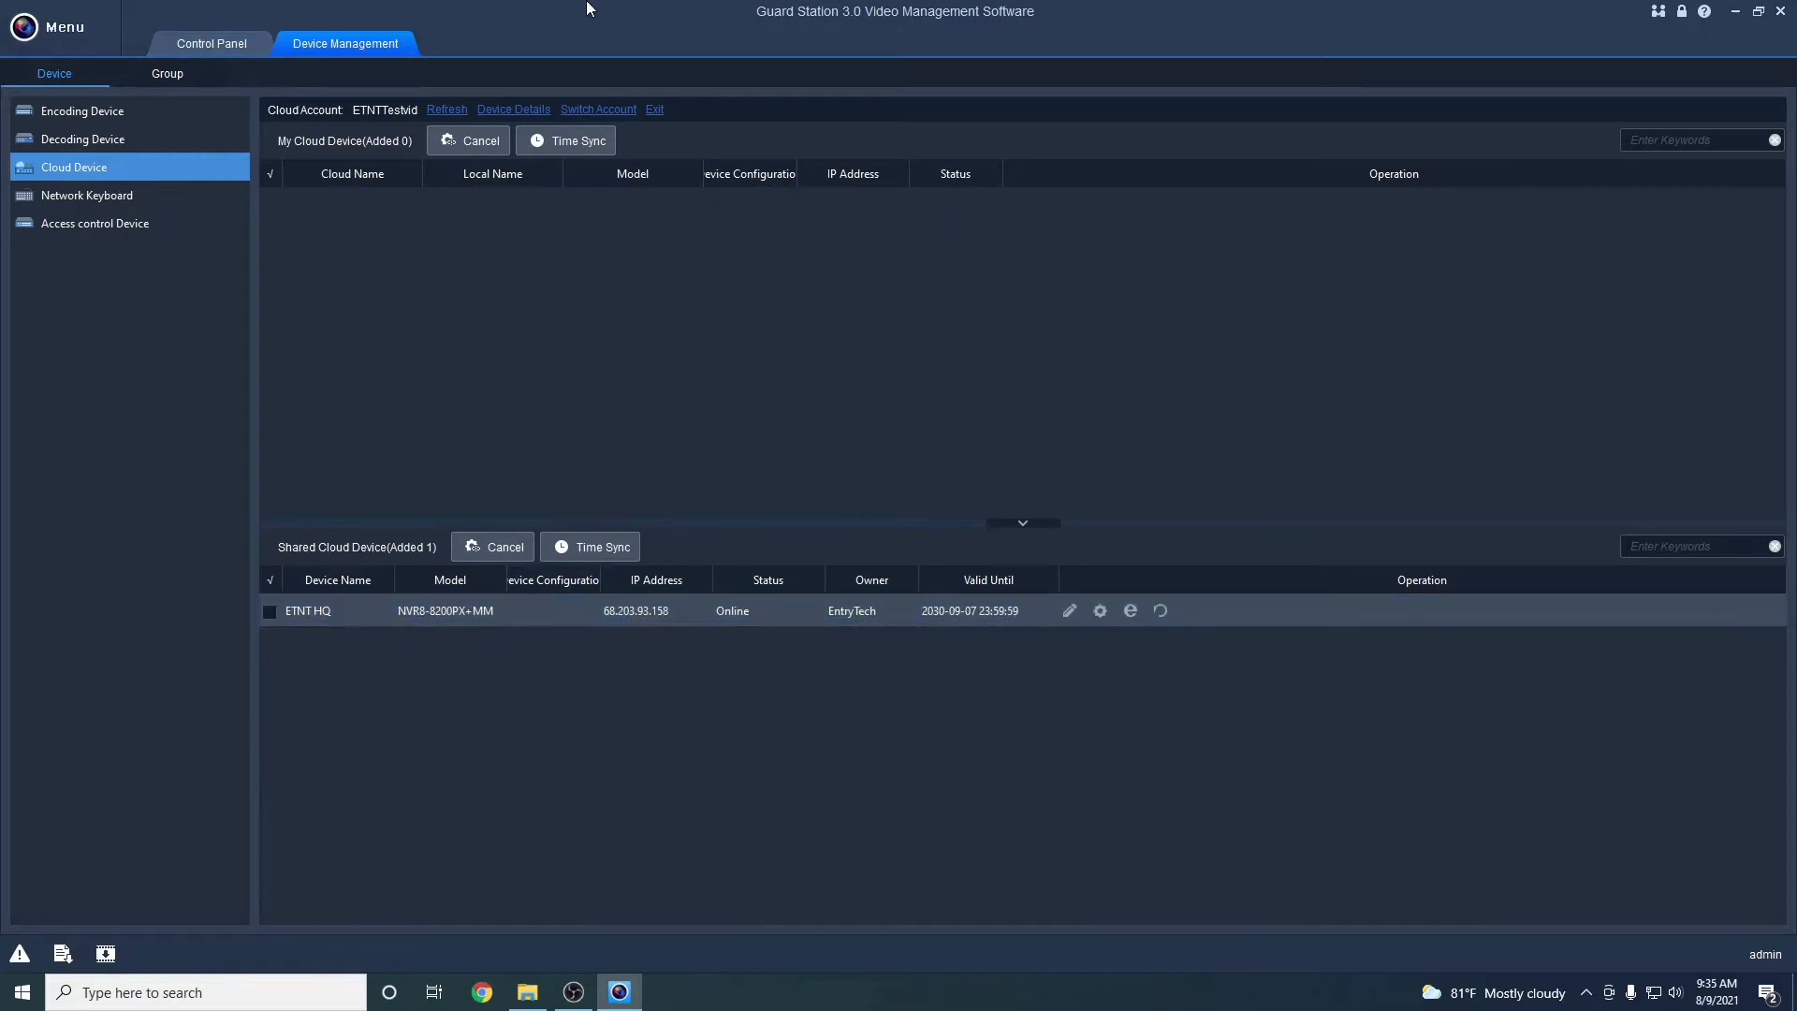
Open a new Live View tab from the Control Panel, check Device Management, then return to Live View(1)
left_click(197, 43)
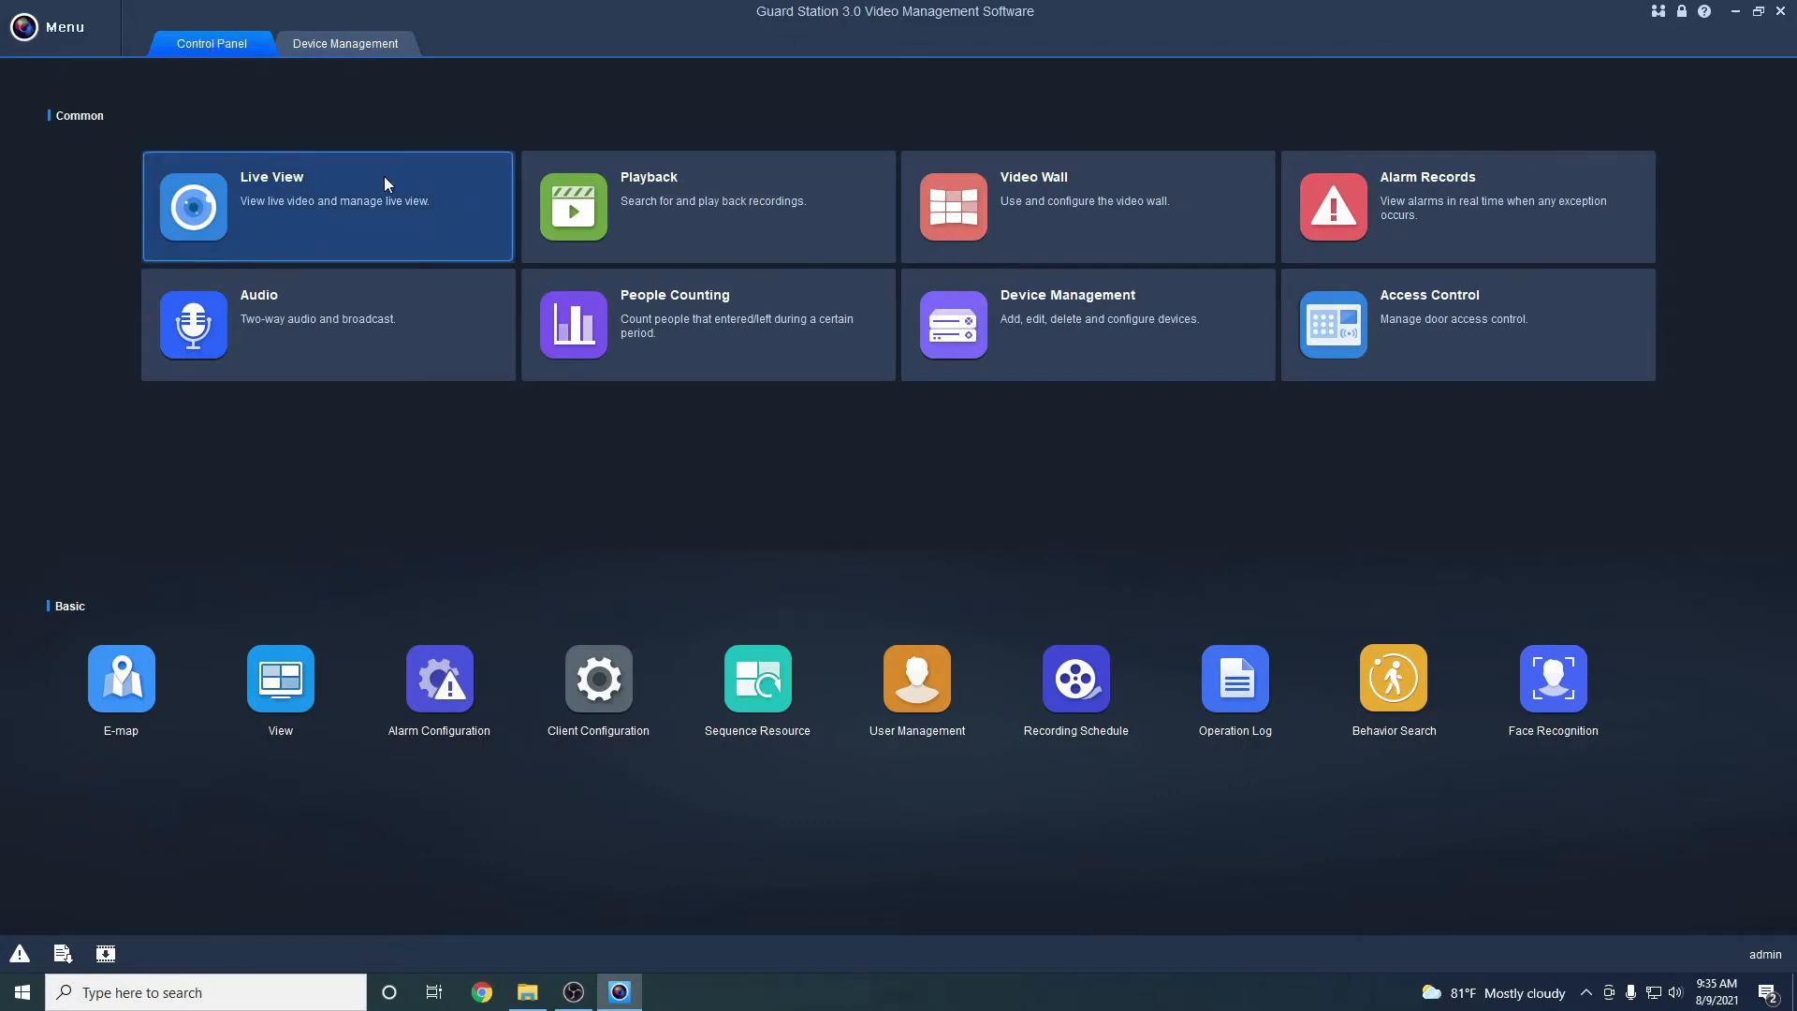
left_click(306, 221)
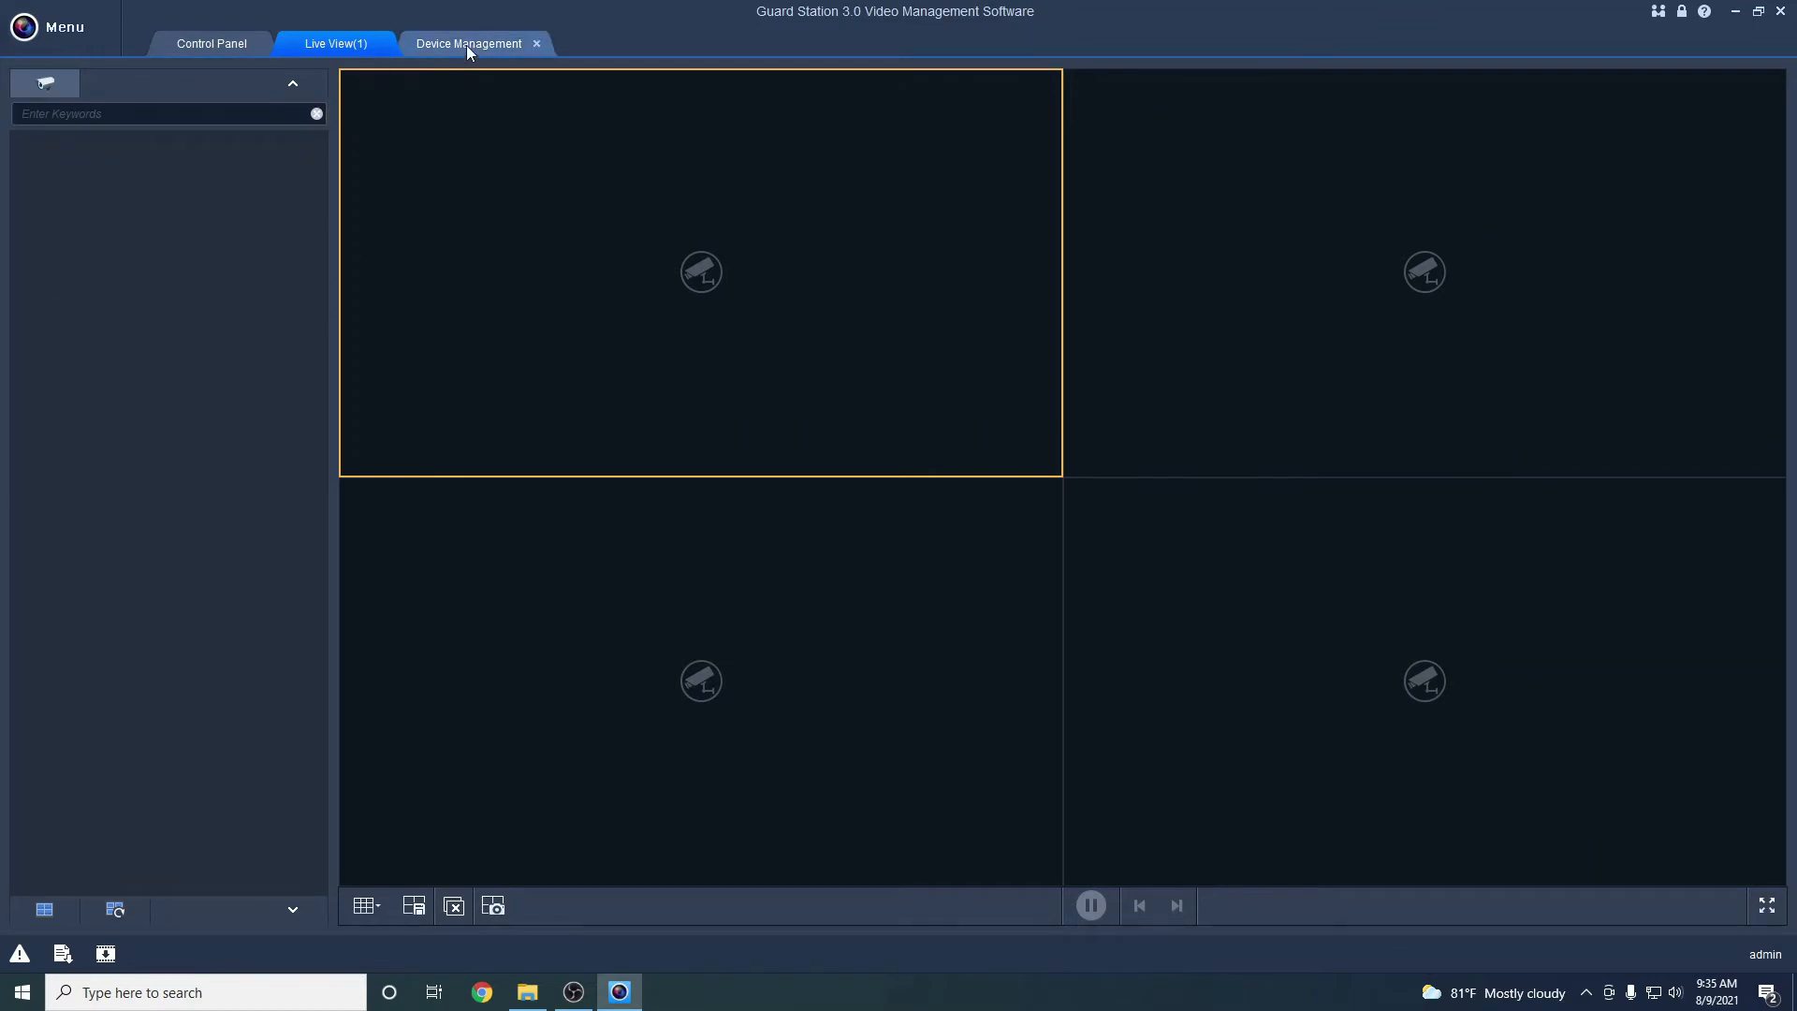
left_click(297, 86)
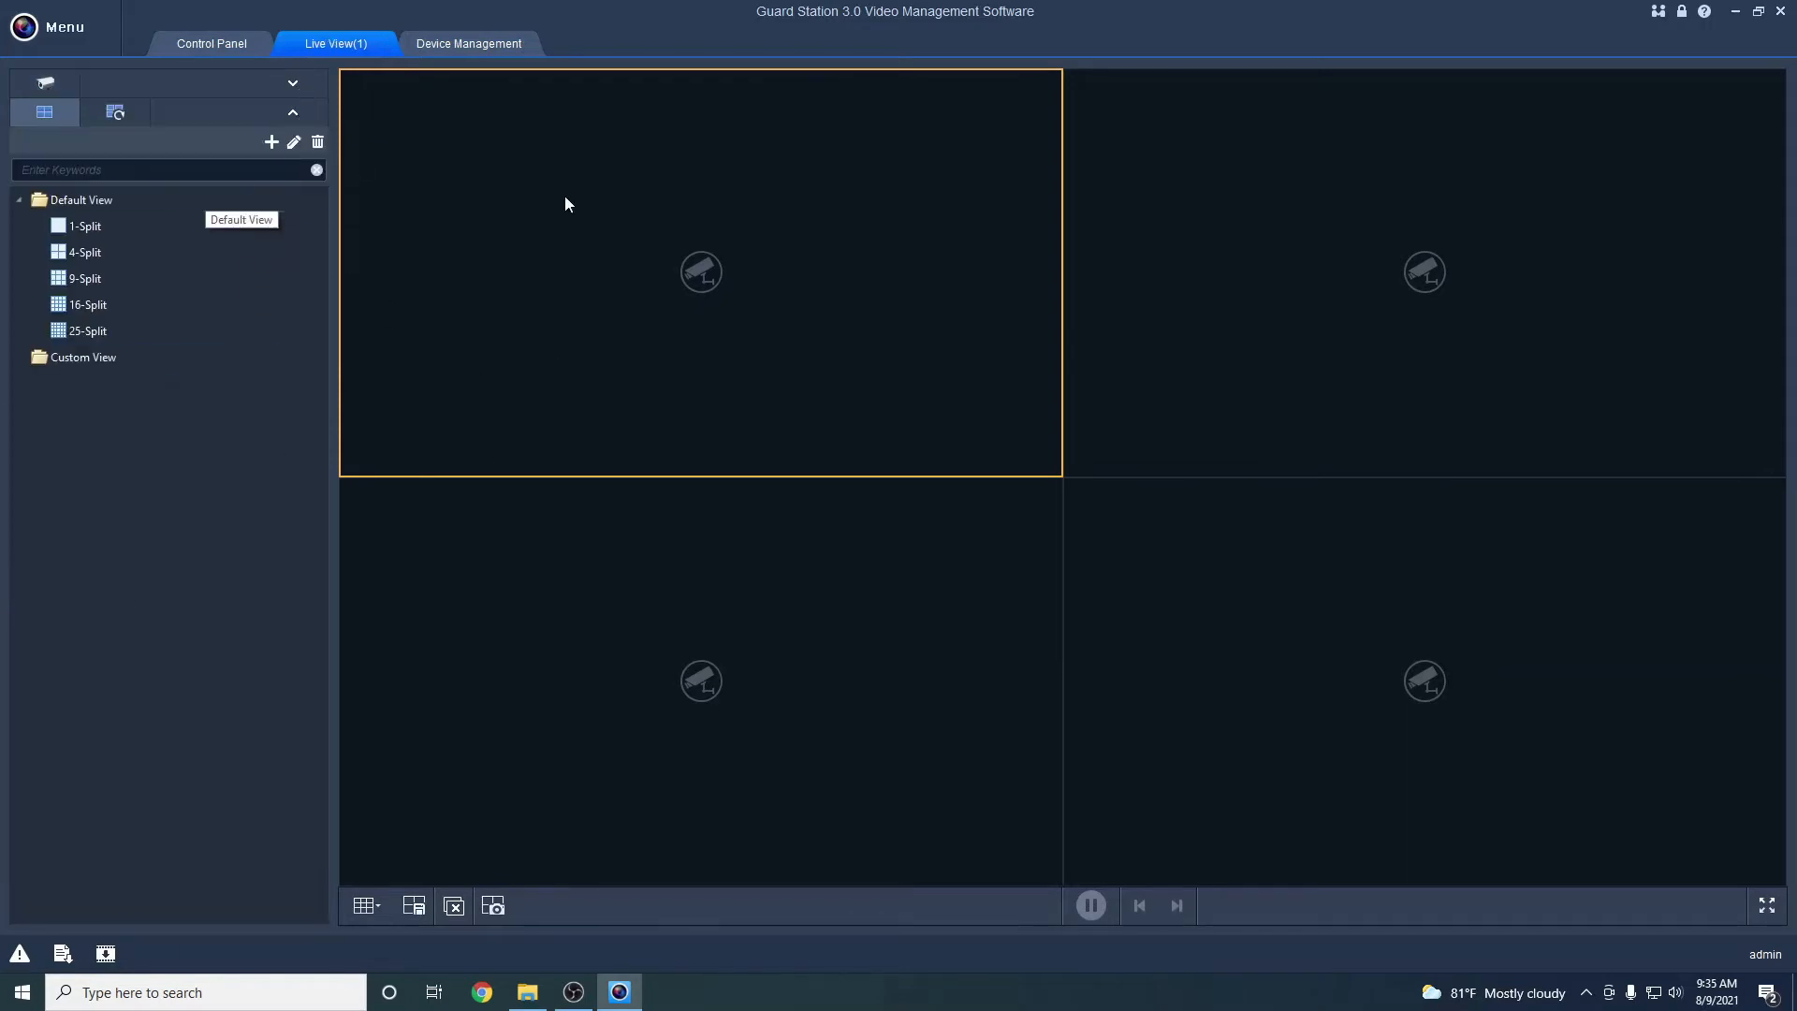
left_click(300, 90)
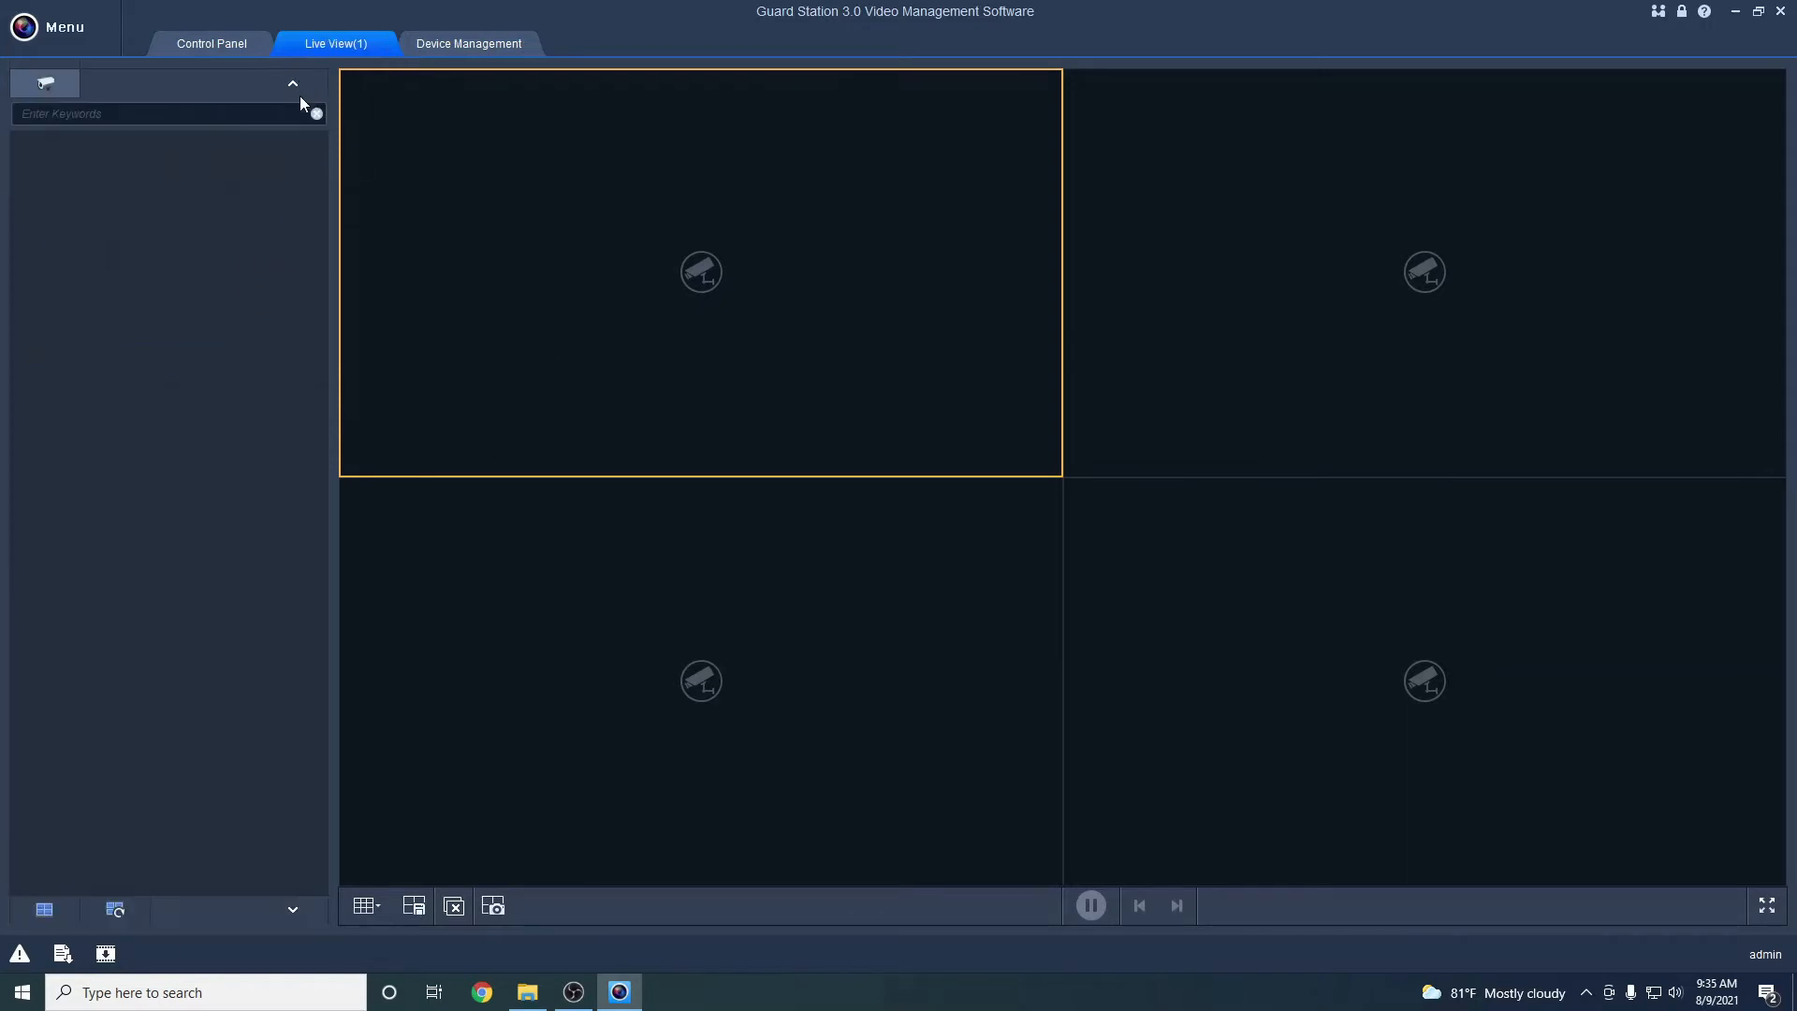
left_click(477, 43)
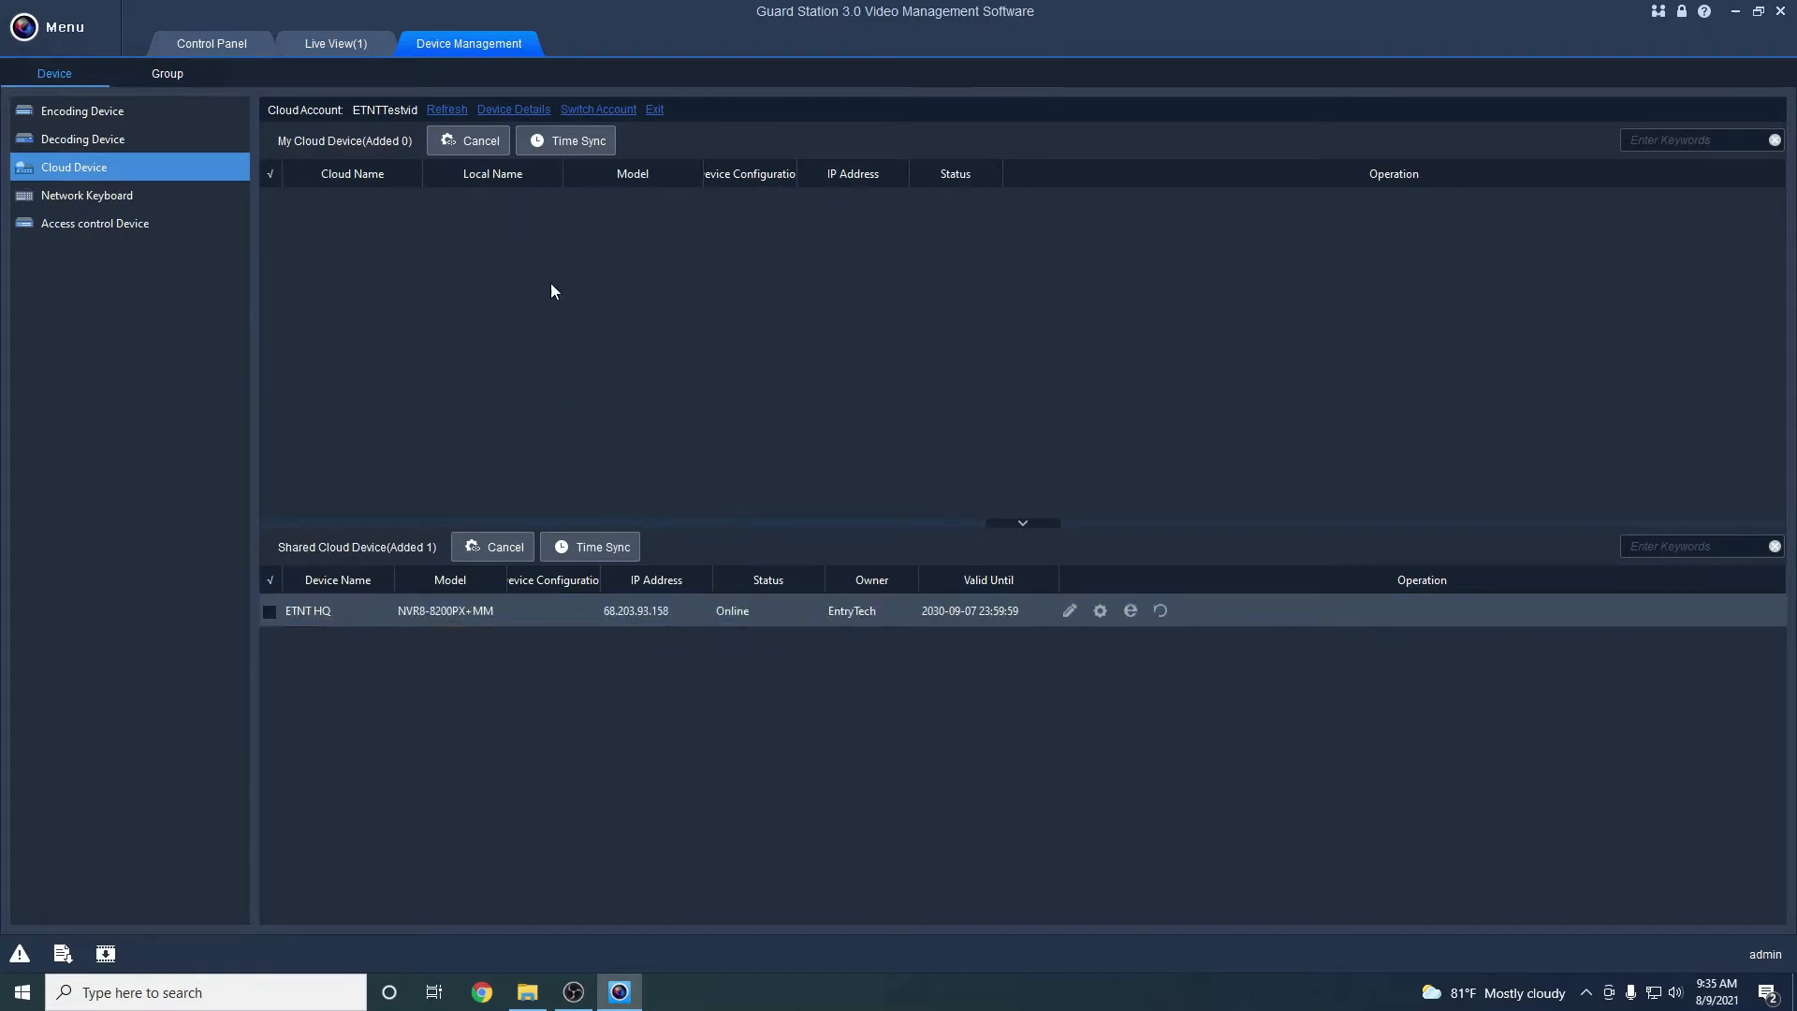
left_click(350, 52)
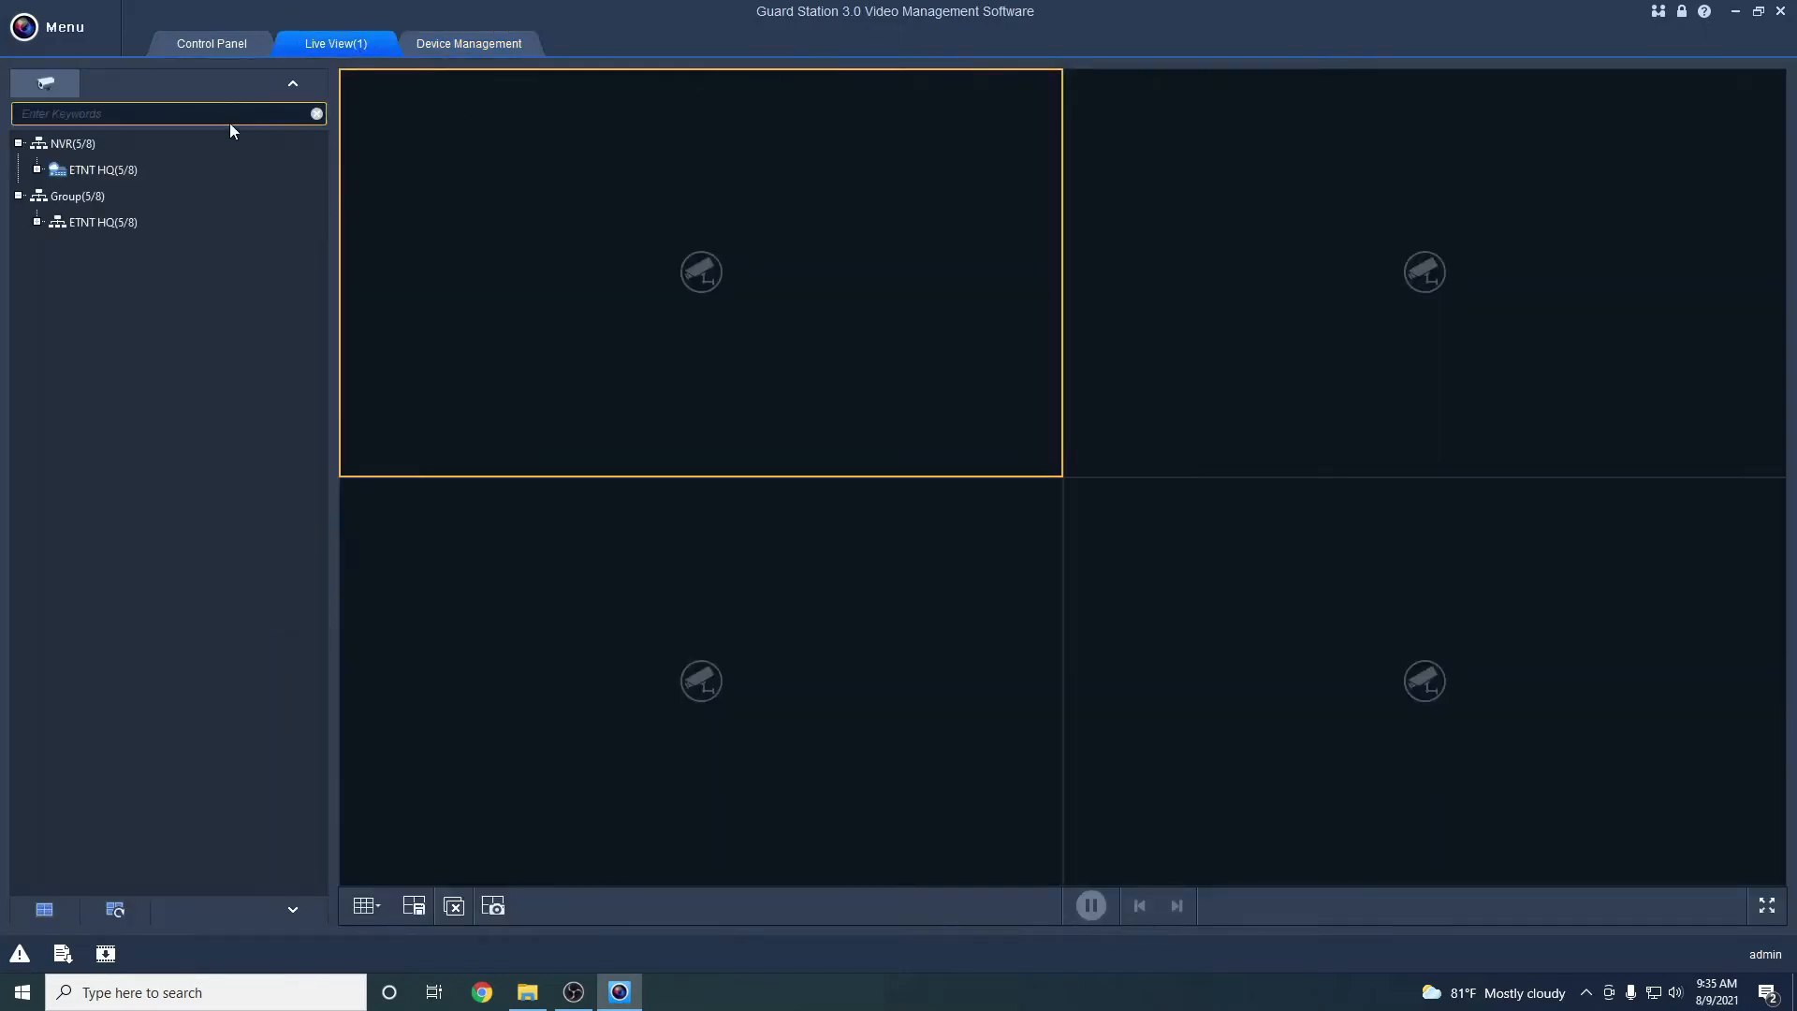
Load the five online ETNT HQ camera feeds into the top row of the 8x8 grid
double_click(69, 171)
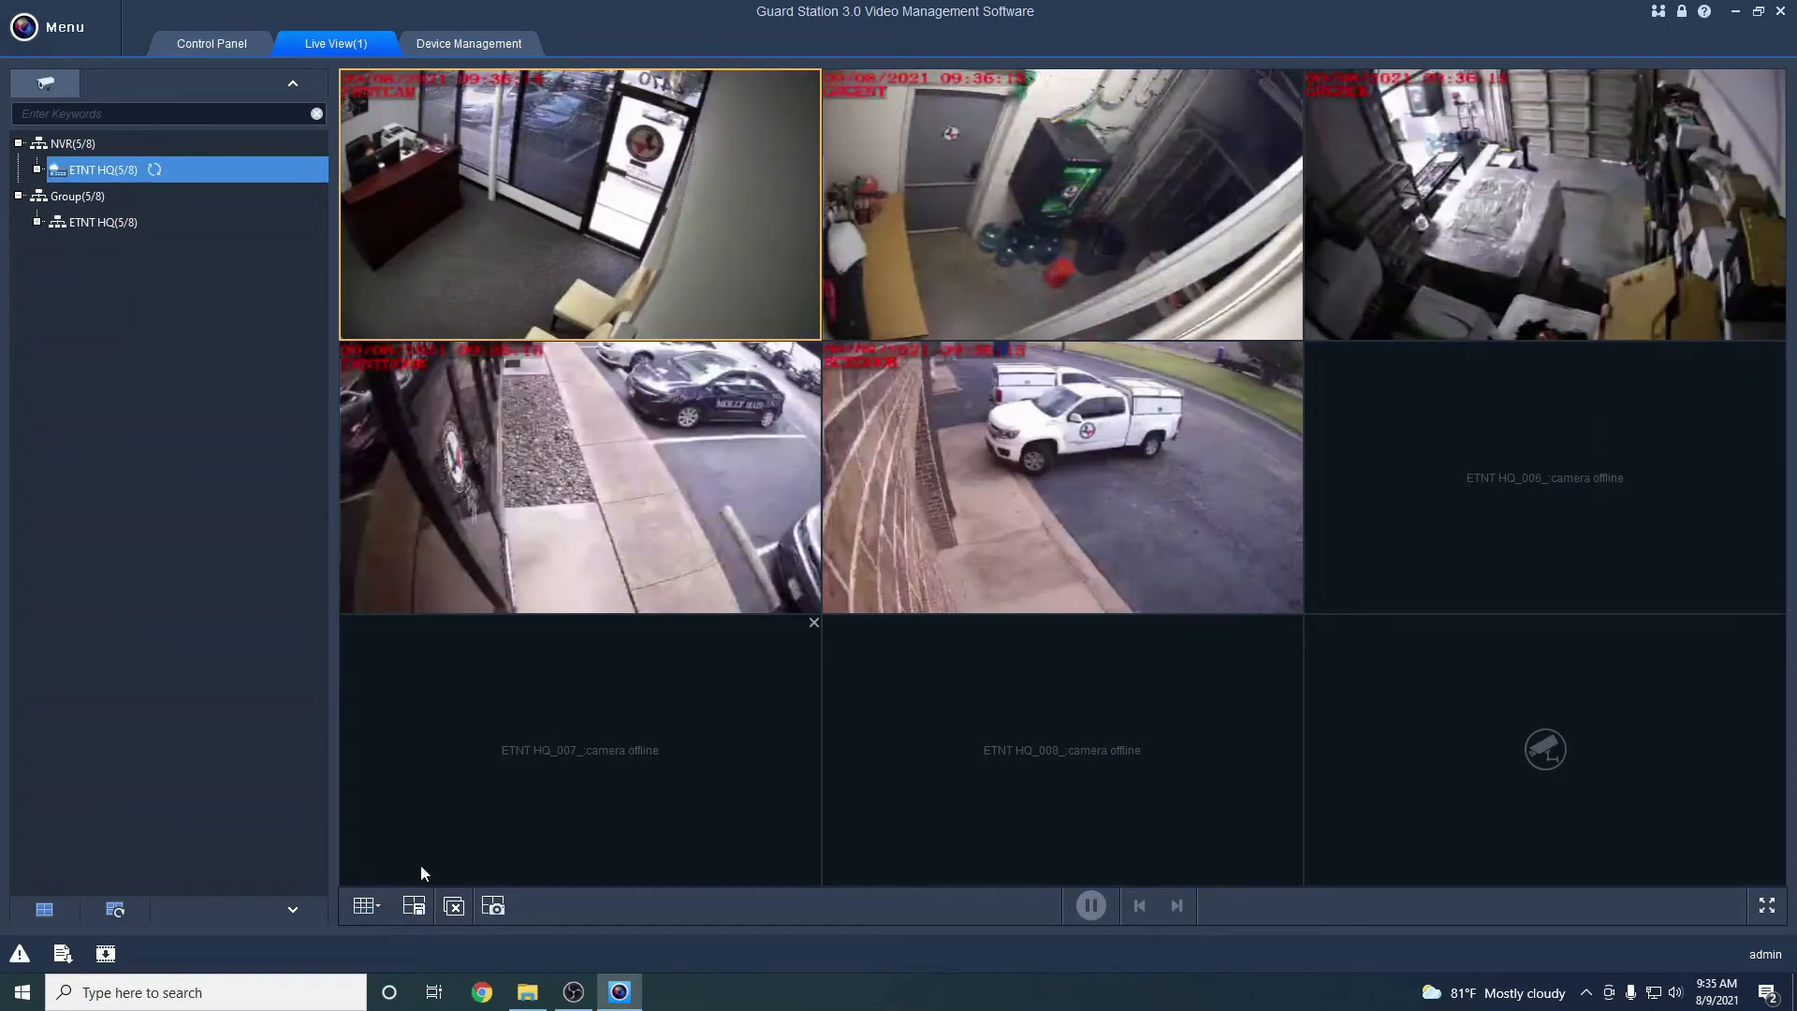
left_click(367, 908)
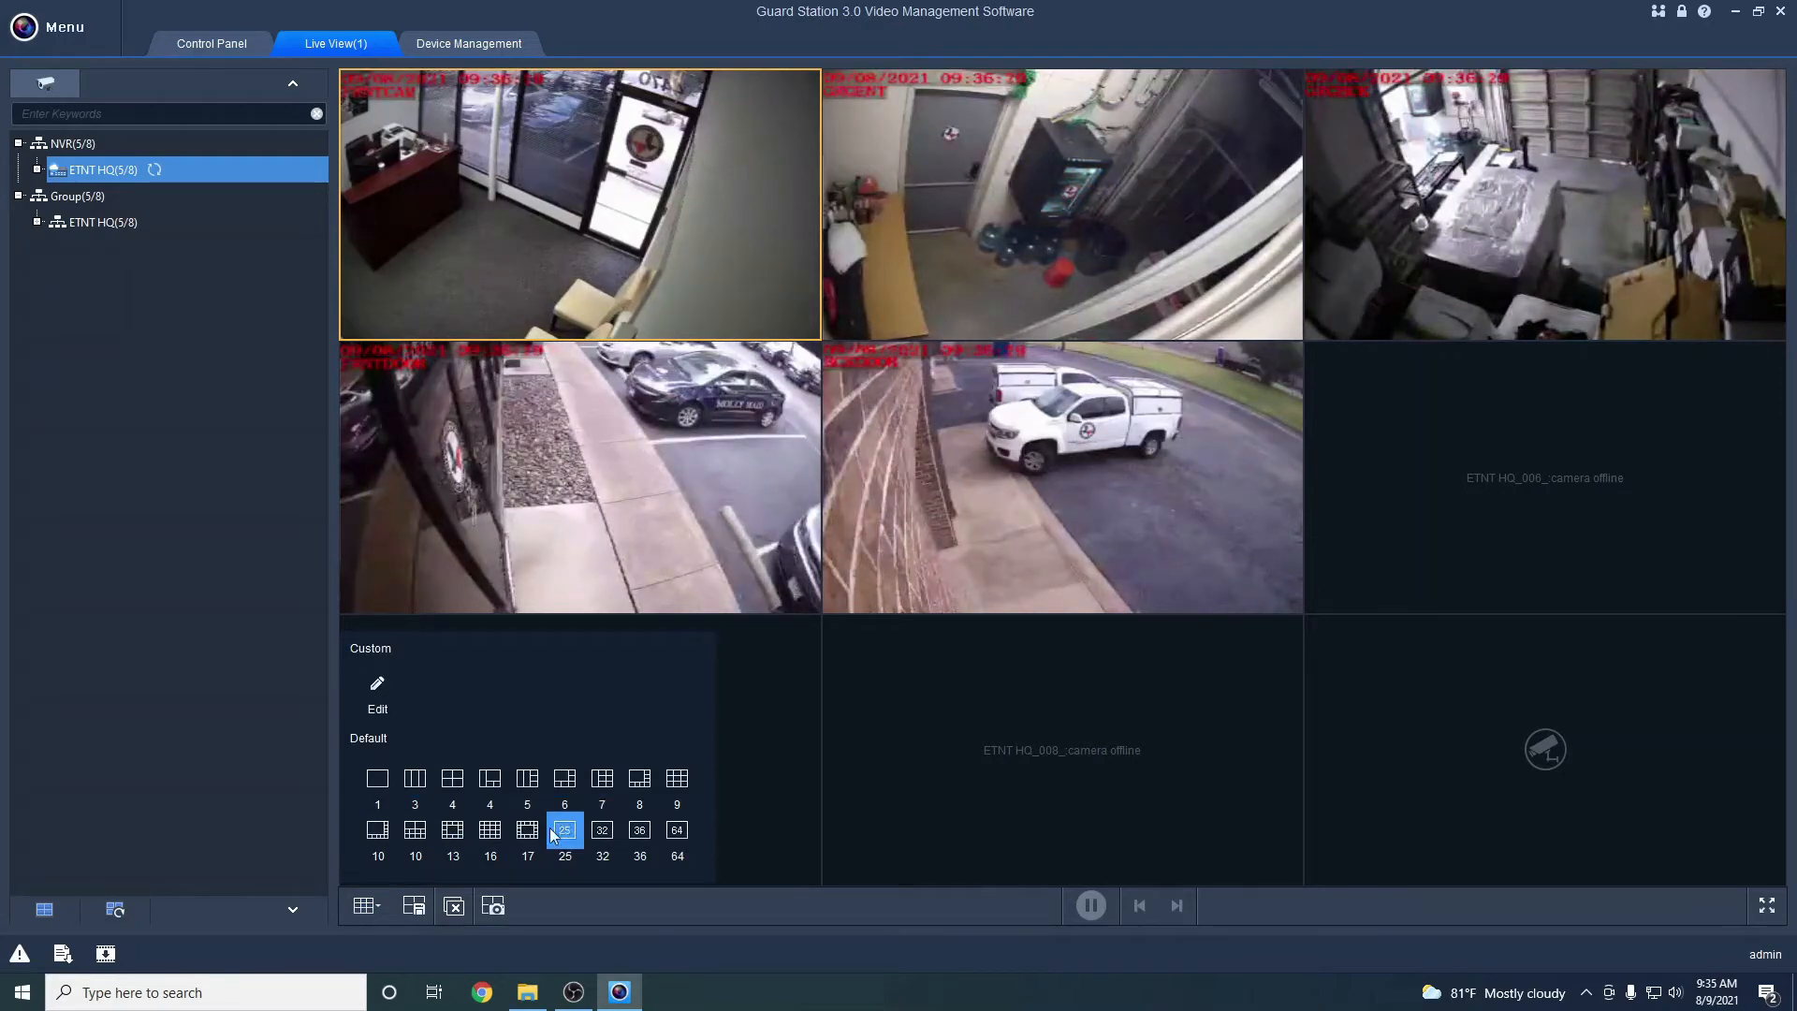
left_click(377, 782)
left_click(367, 906)
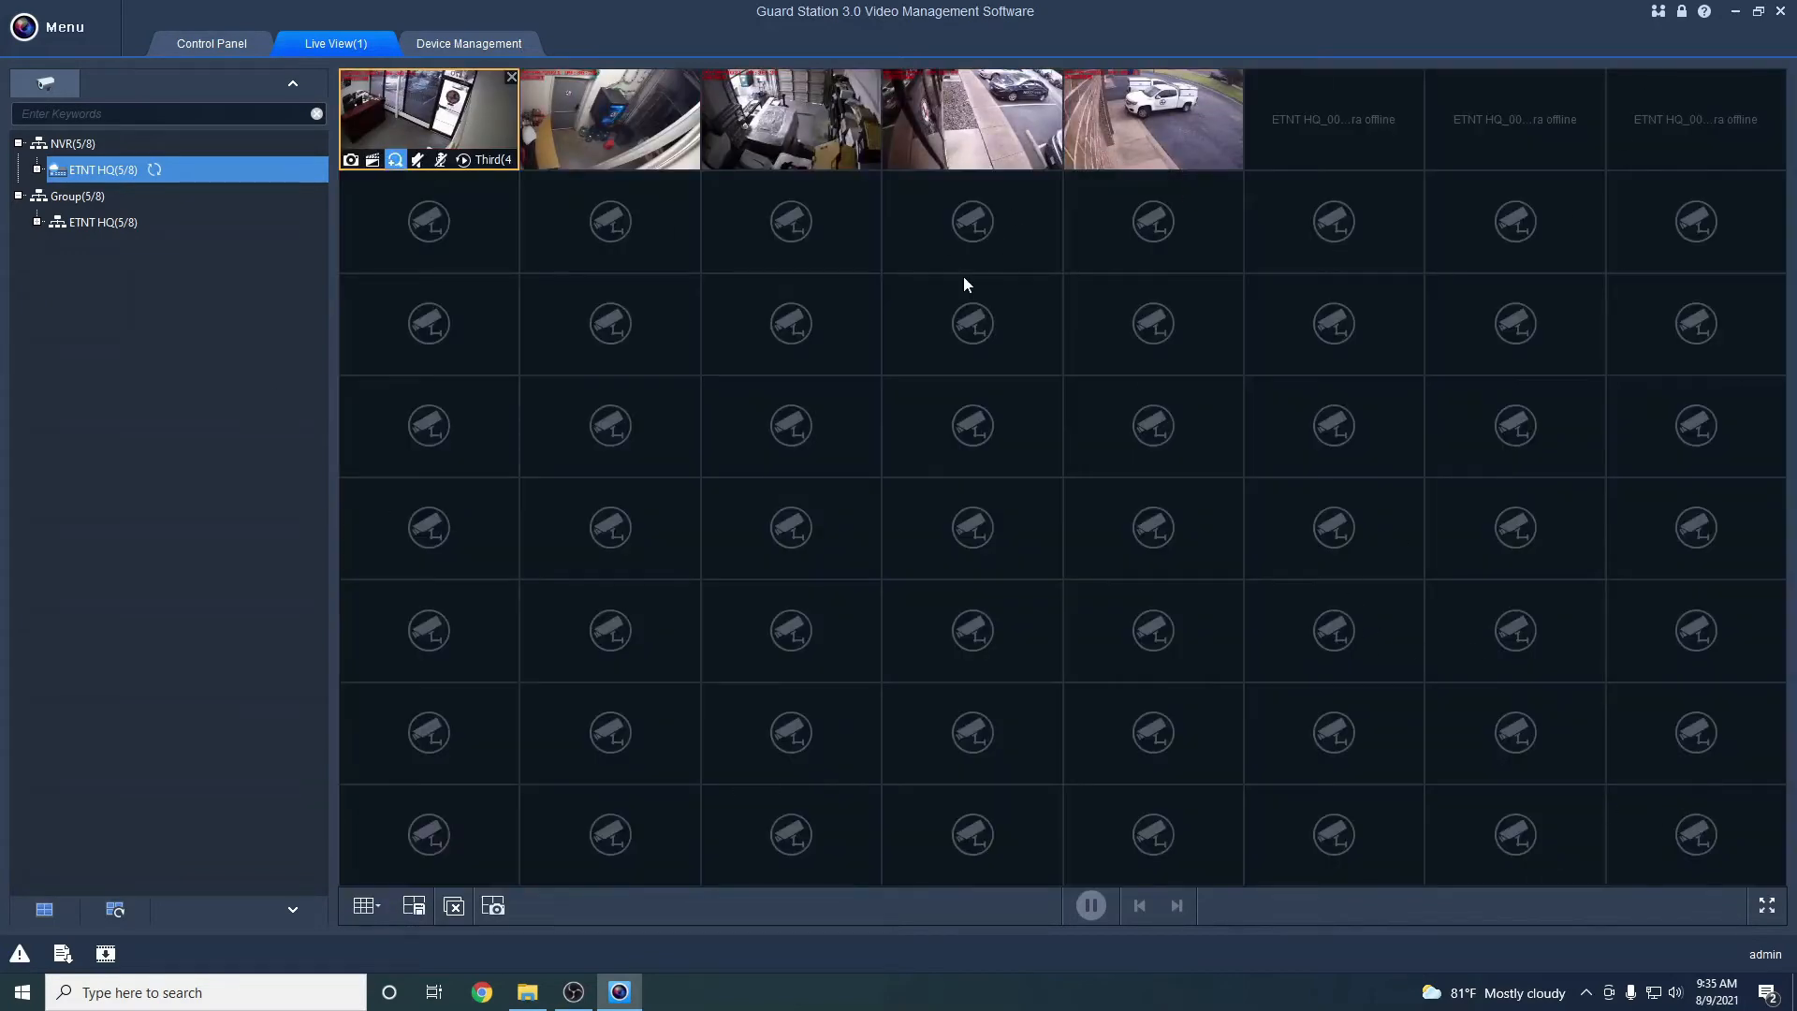
left_click_drag(171, 628, 209, 617)
Maximize the BCKDOOR feed, enable Digital Zoom, and zoom in and back out to the full frame
double_click(1134, 127)
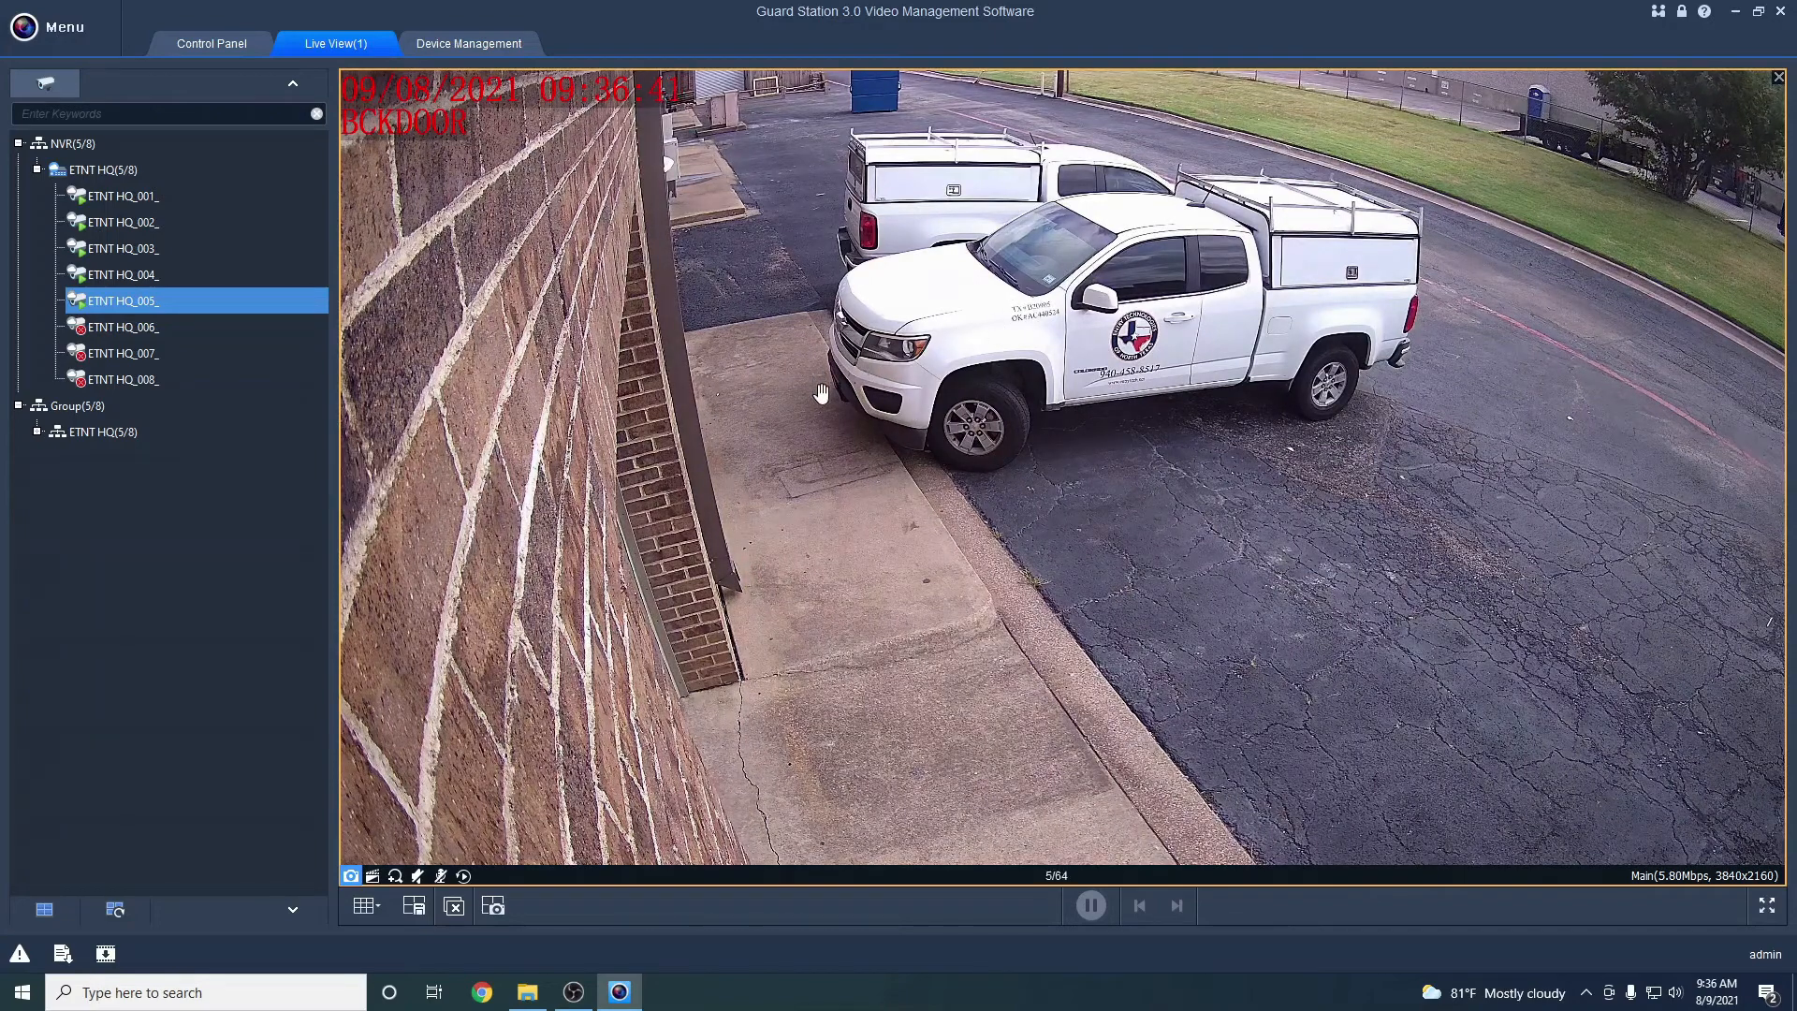
right_click(884, 449)
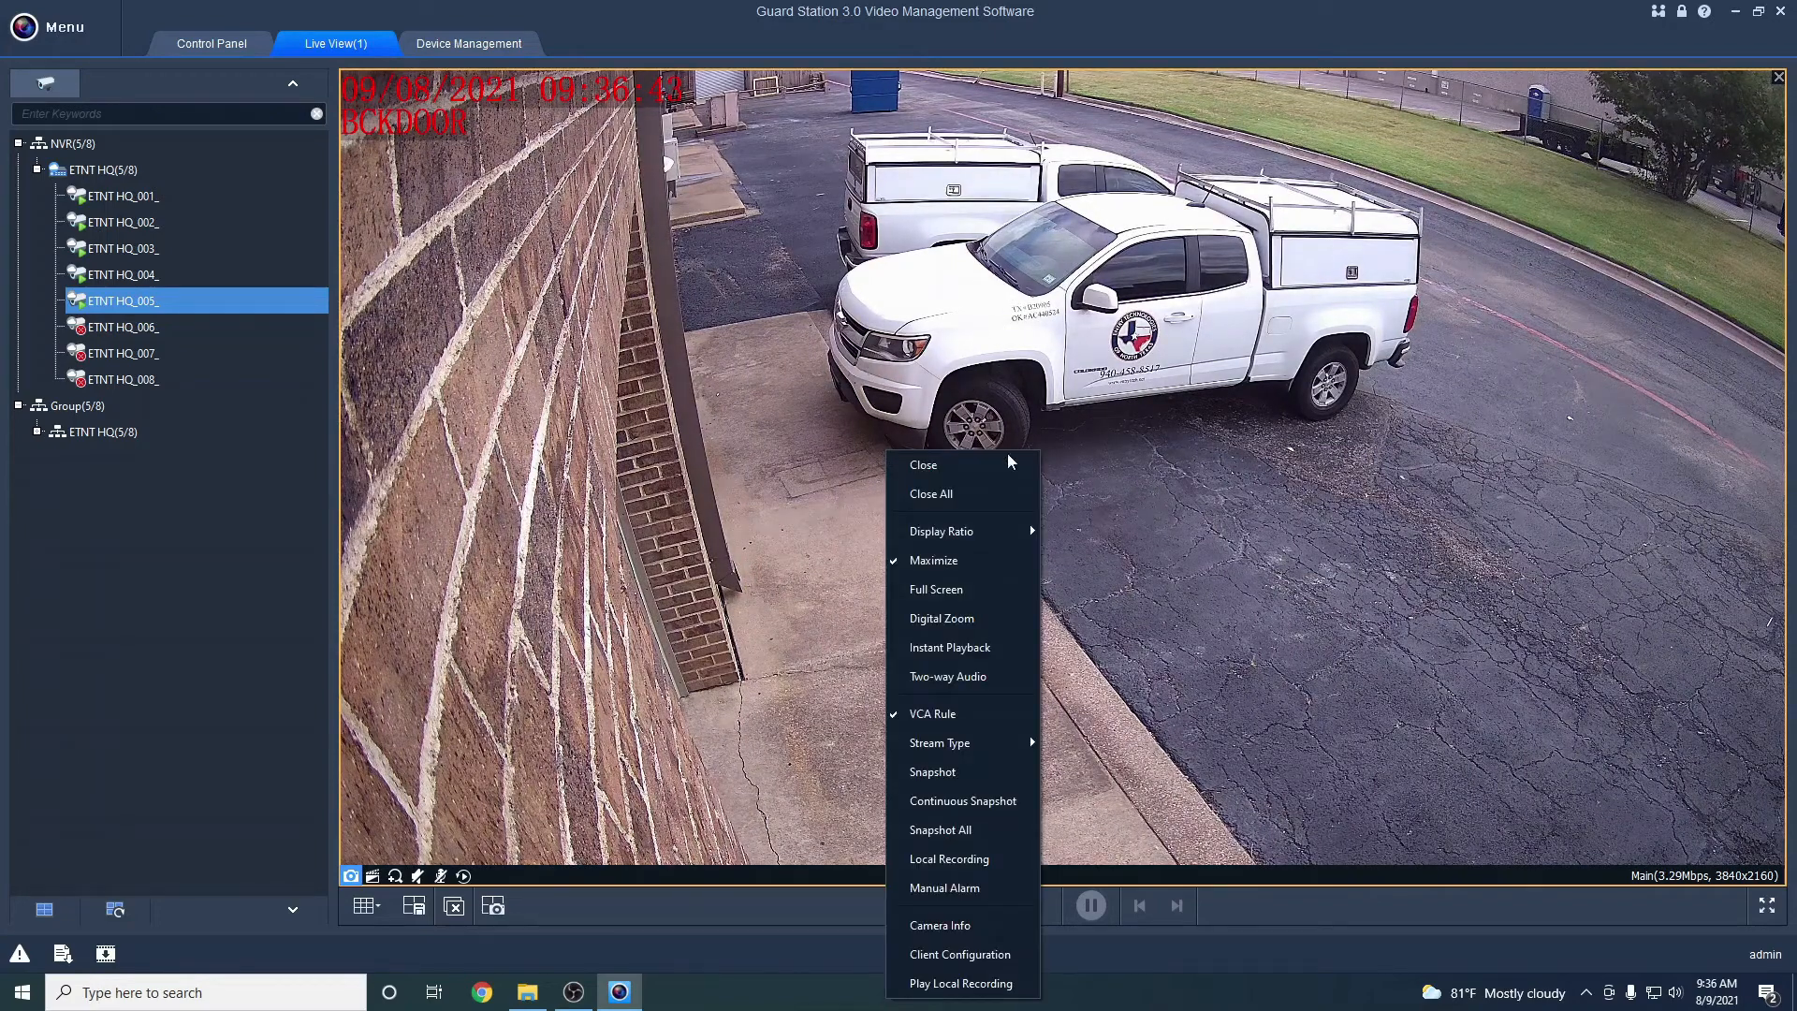
left_click(970, 625)
scroll(971, 463, "up", 3)
scroll(971, 468, "down", 3)
scroll(1401, 220, "up", 3)
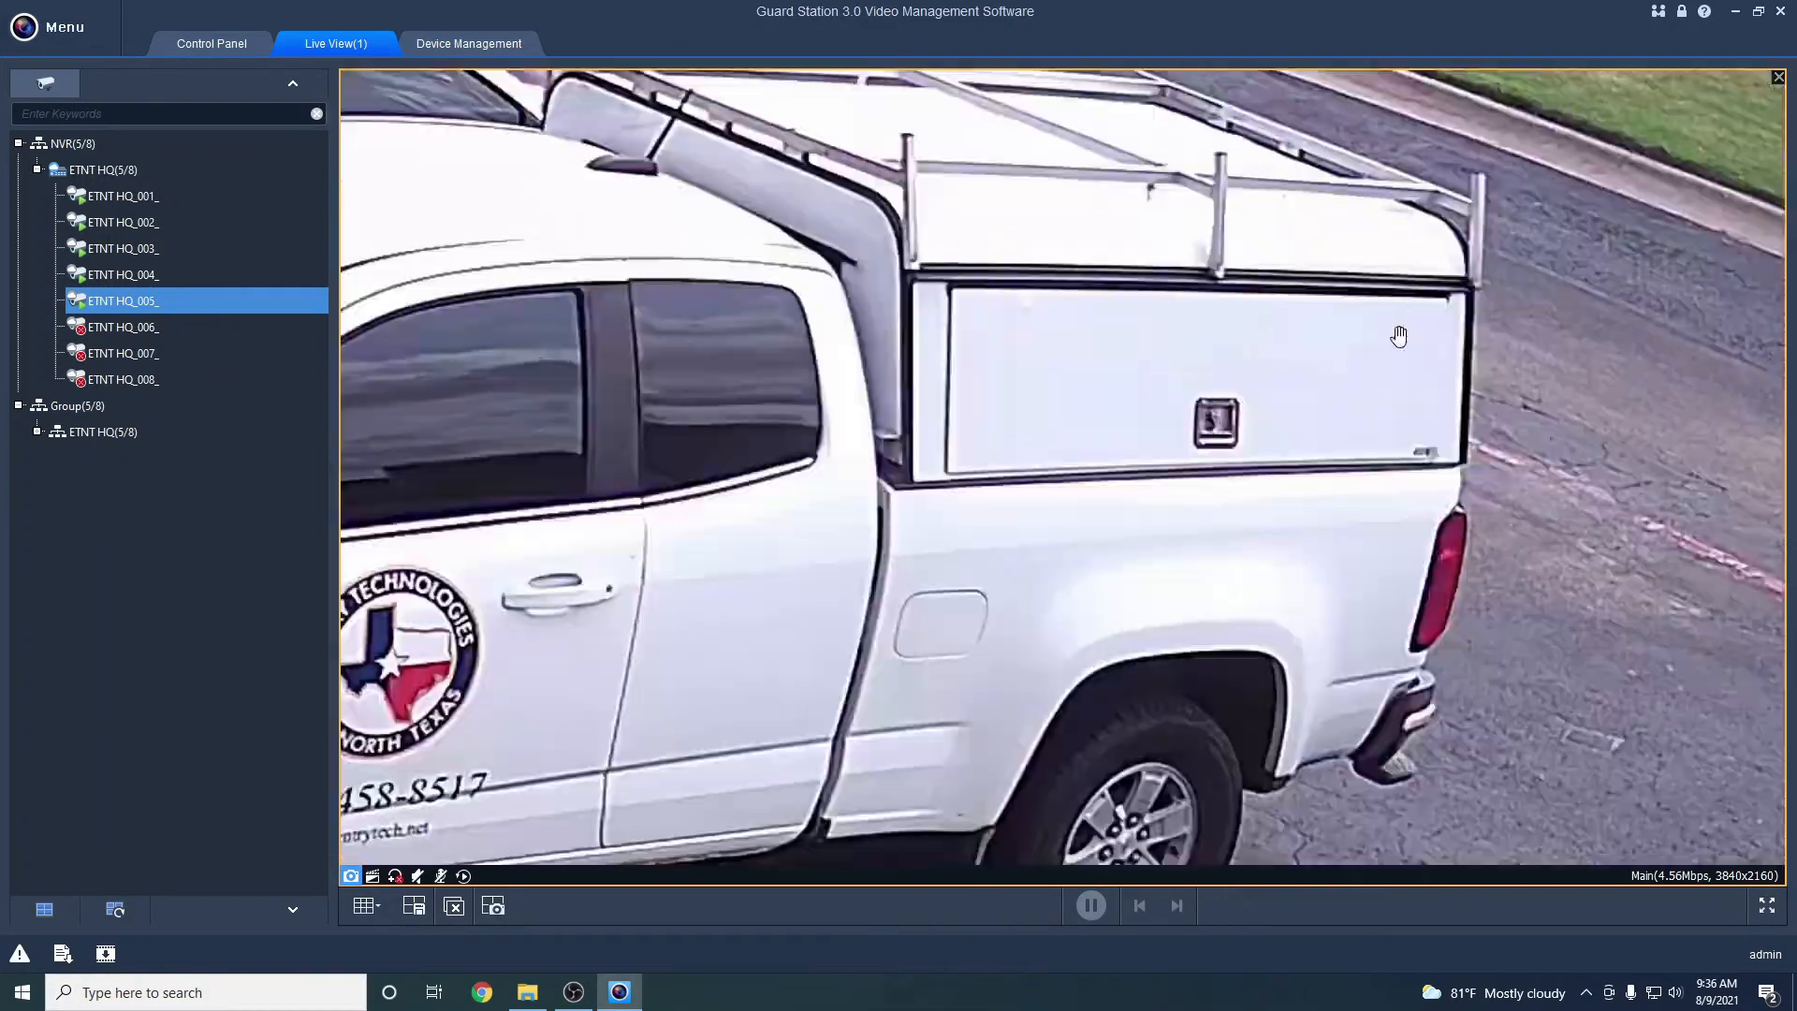
scroll(1399, 336, "up", 4)
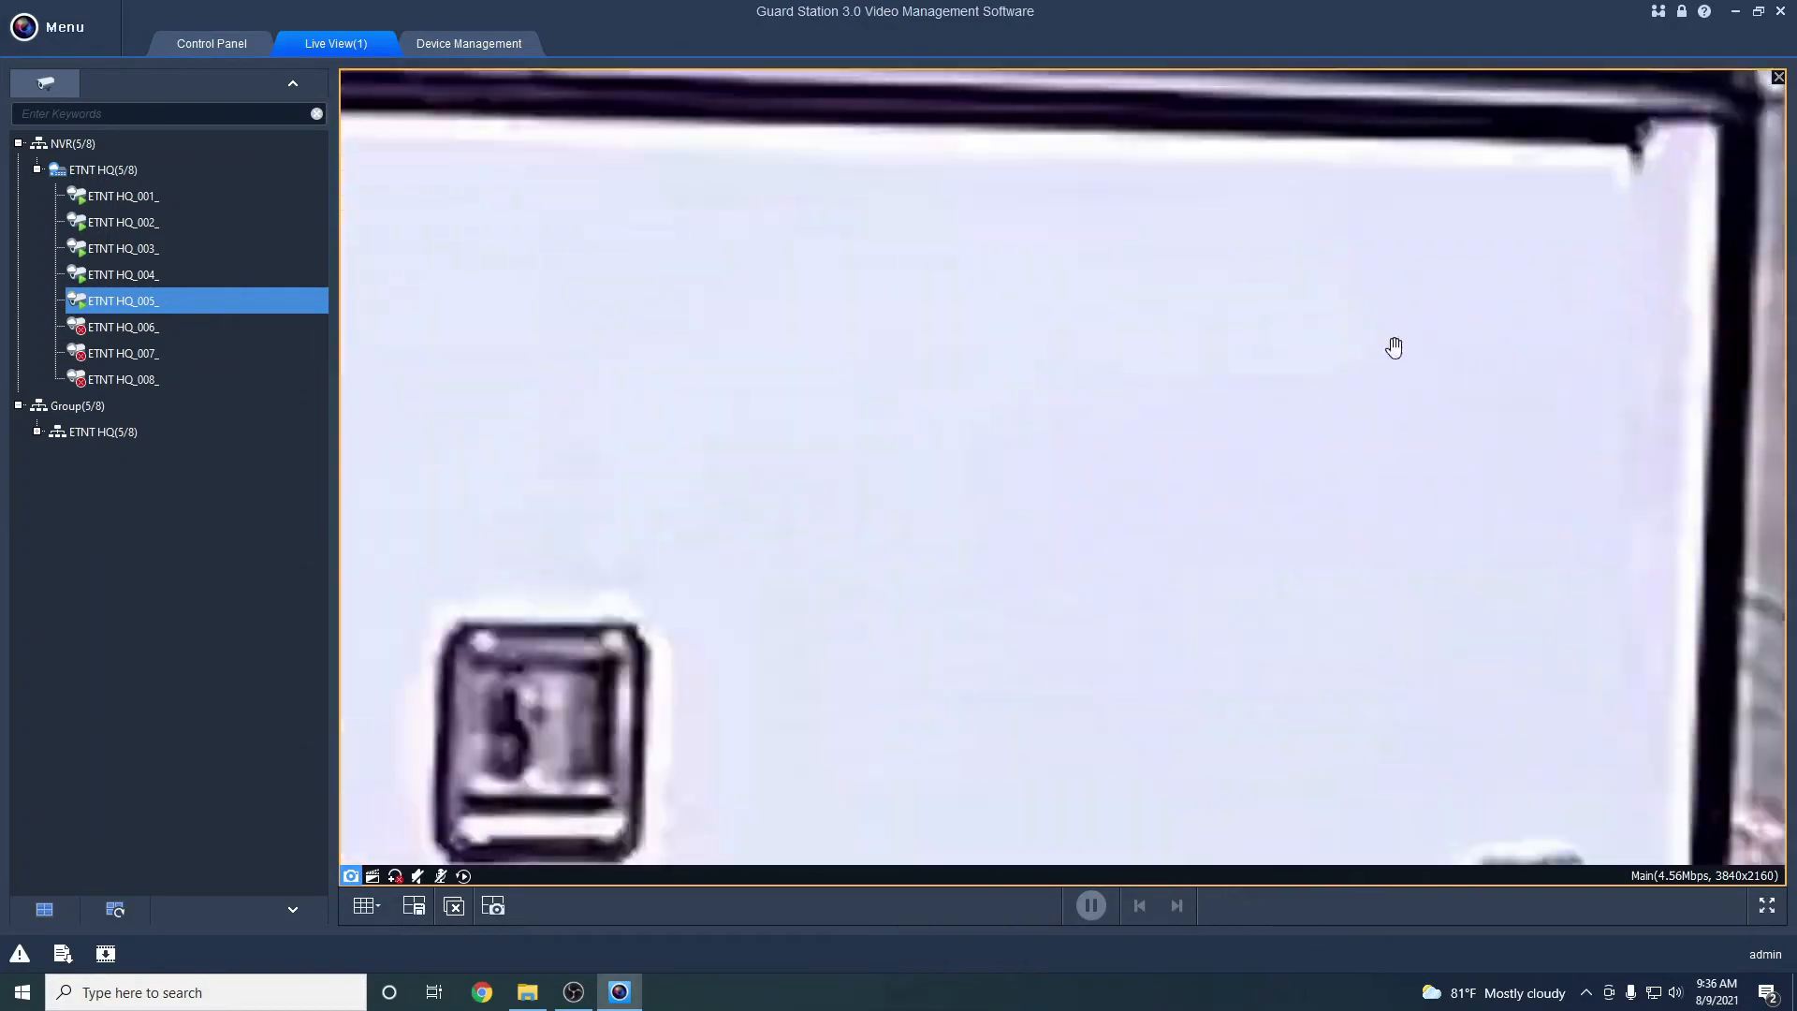
scroll(1327, 453, "down", 6)
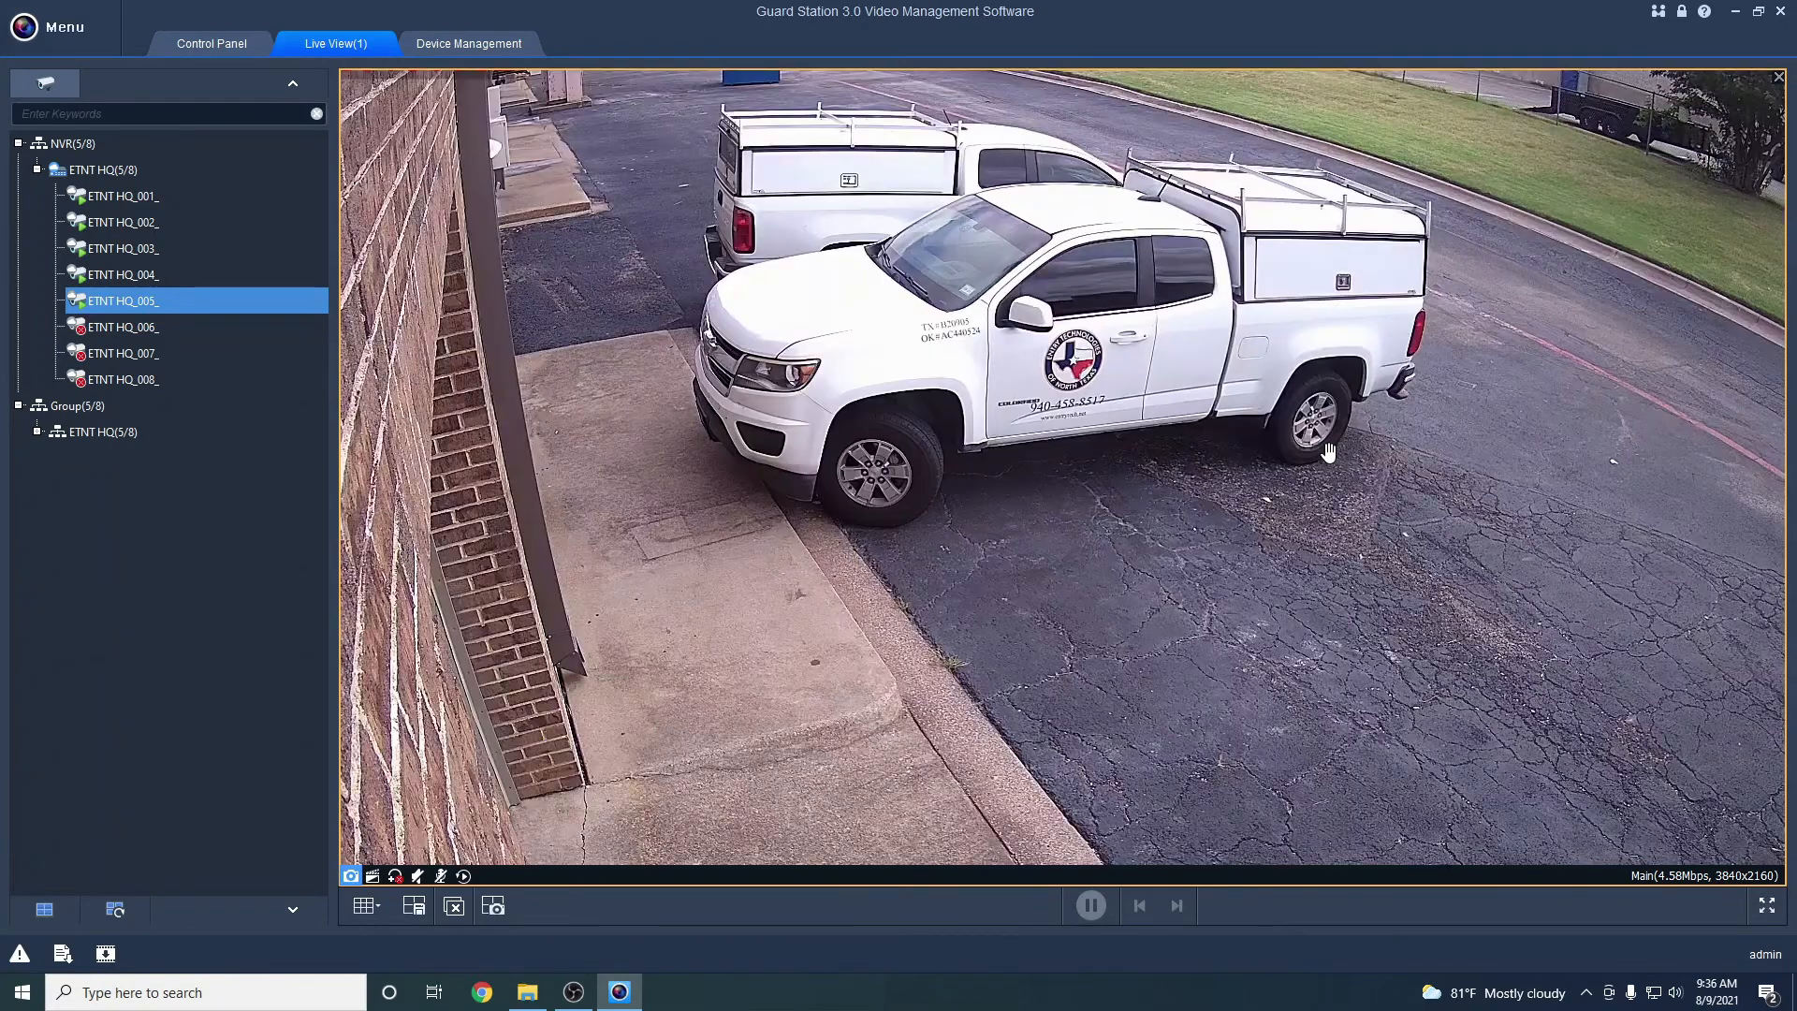
scroll(1327, 453, "down", 3)
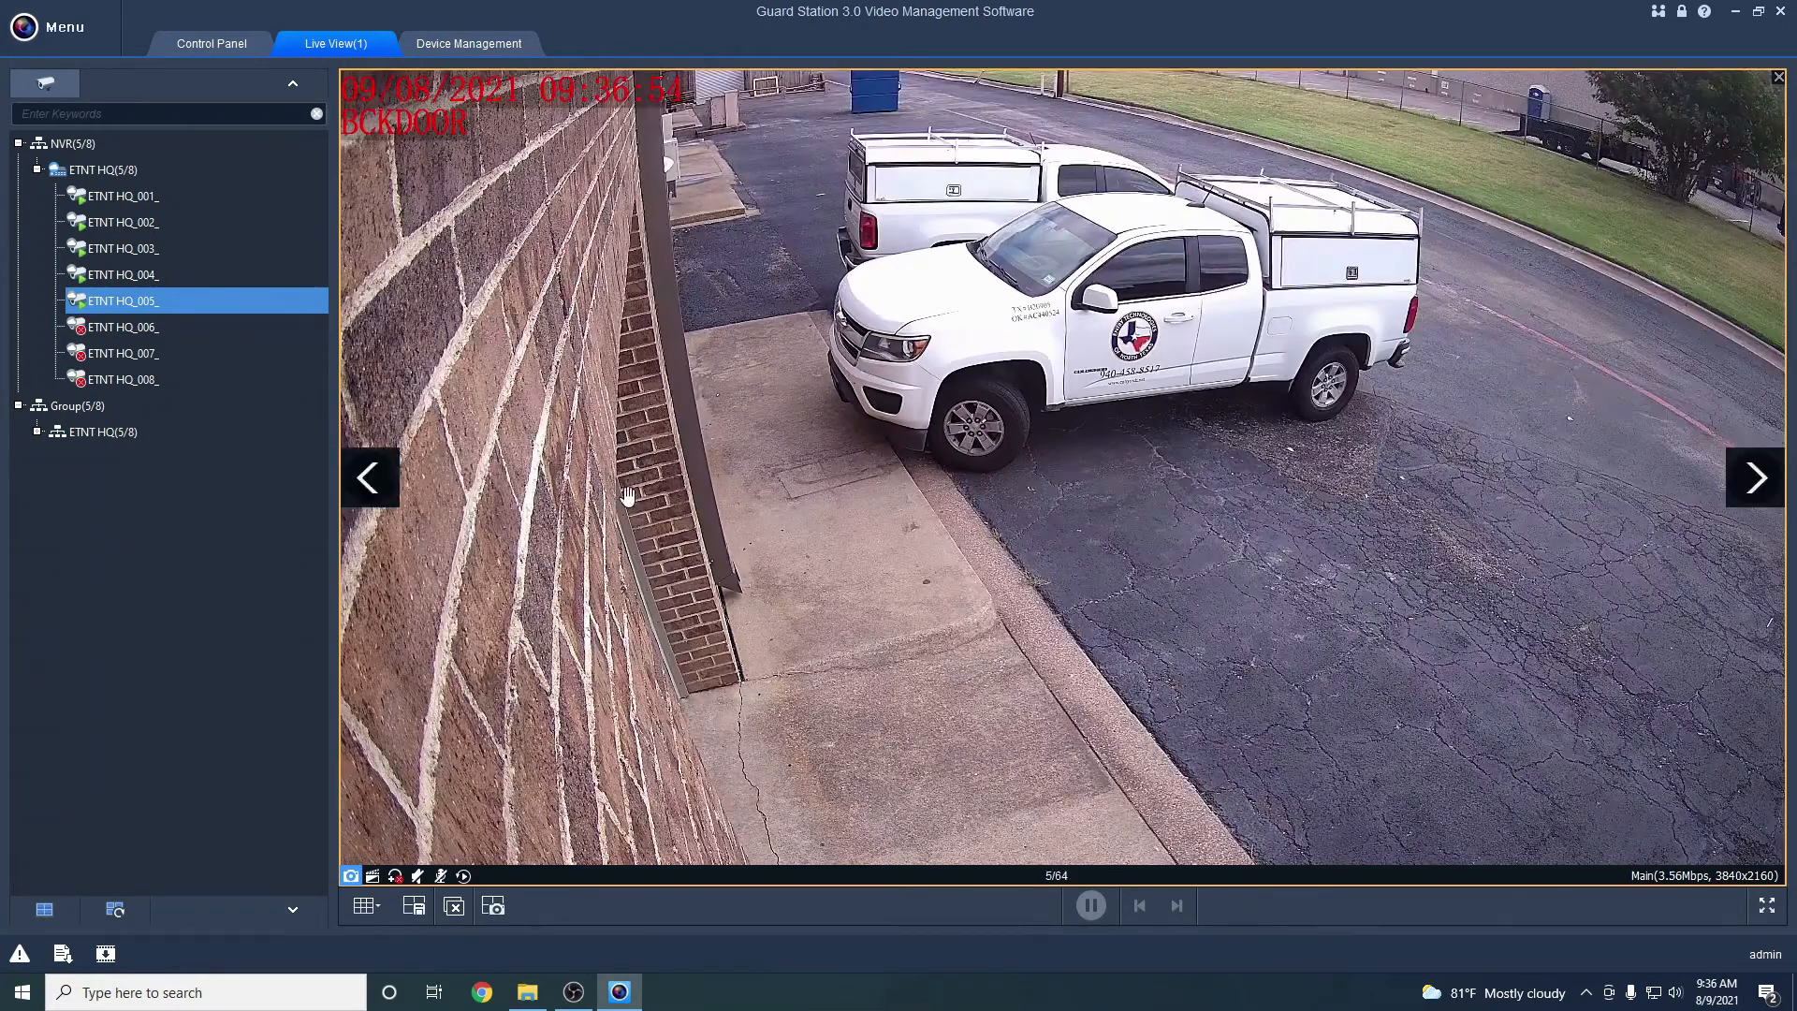
Turn off Digital Zoom on BCKDOOR and change its stream type to Third, then Sub
right_click(754, 501)
left_click(852, 169)
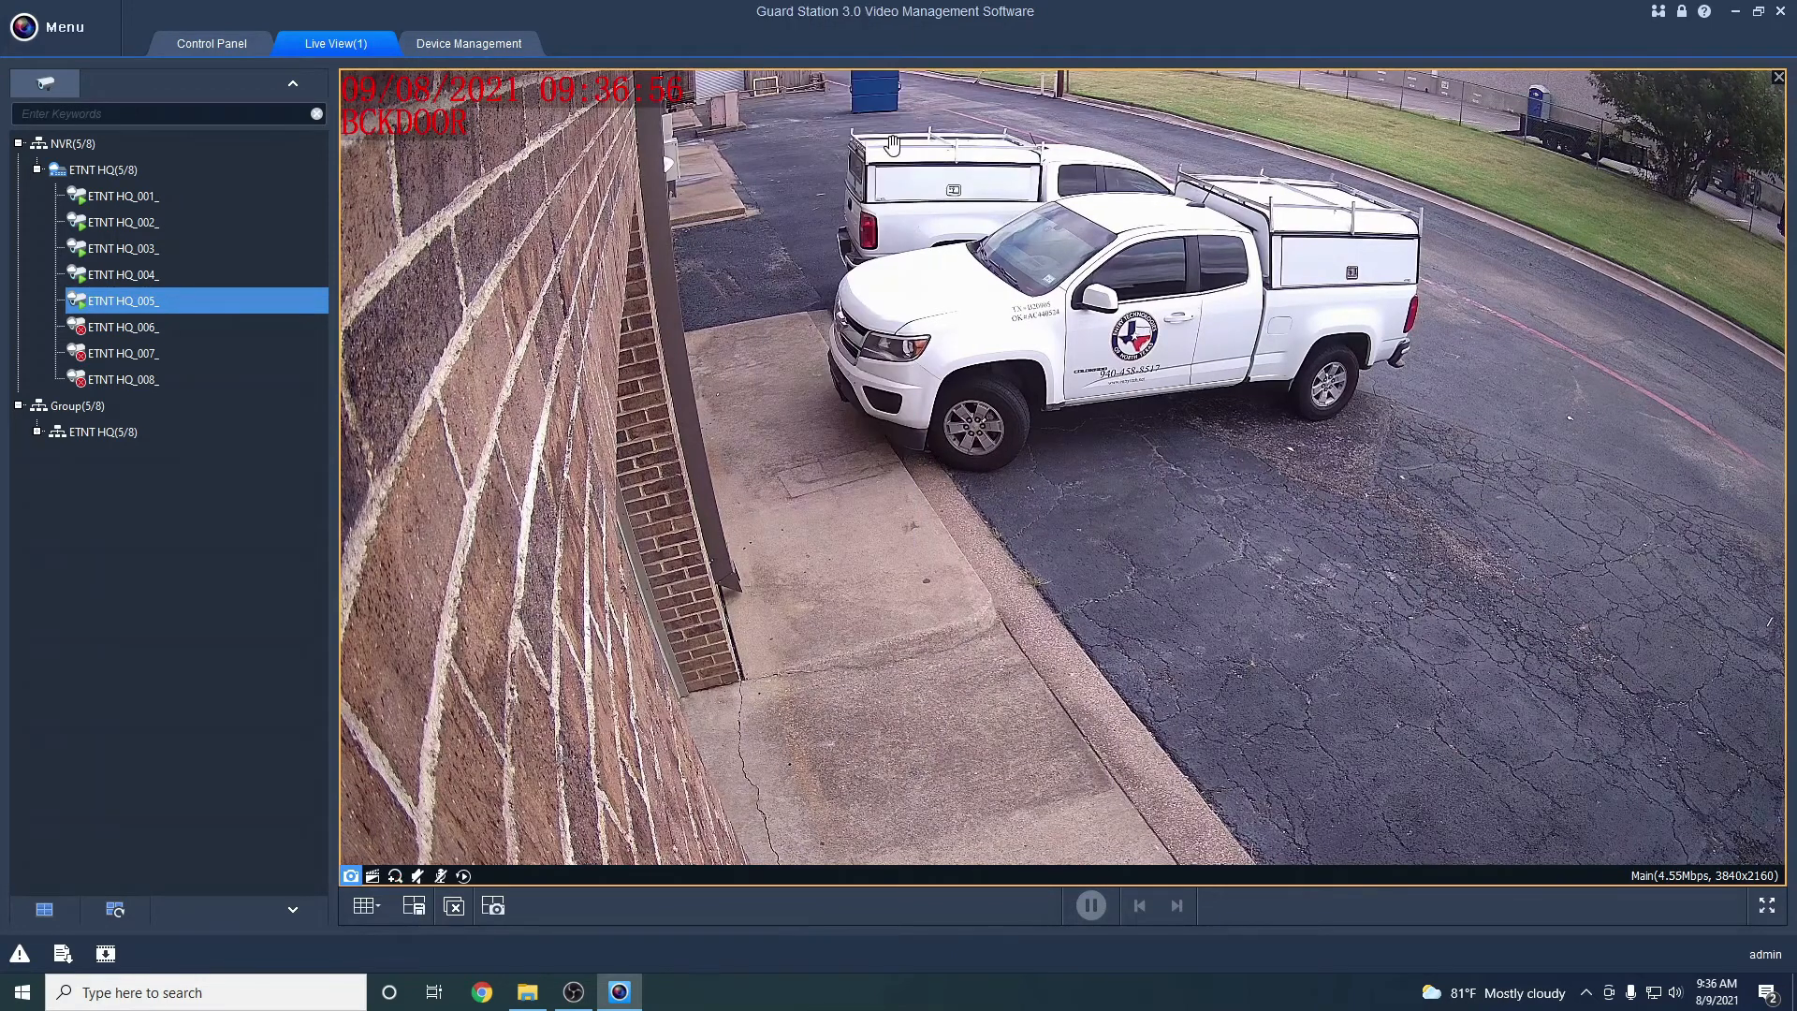
right_click(1027, 522)
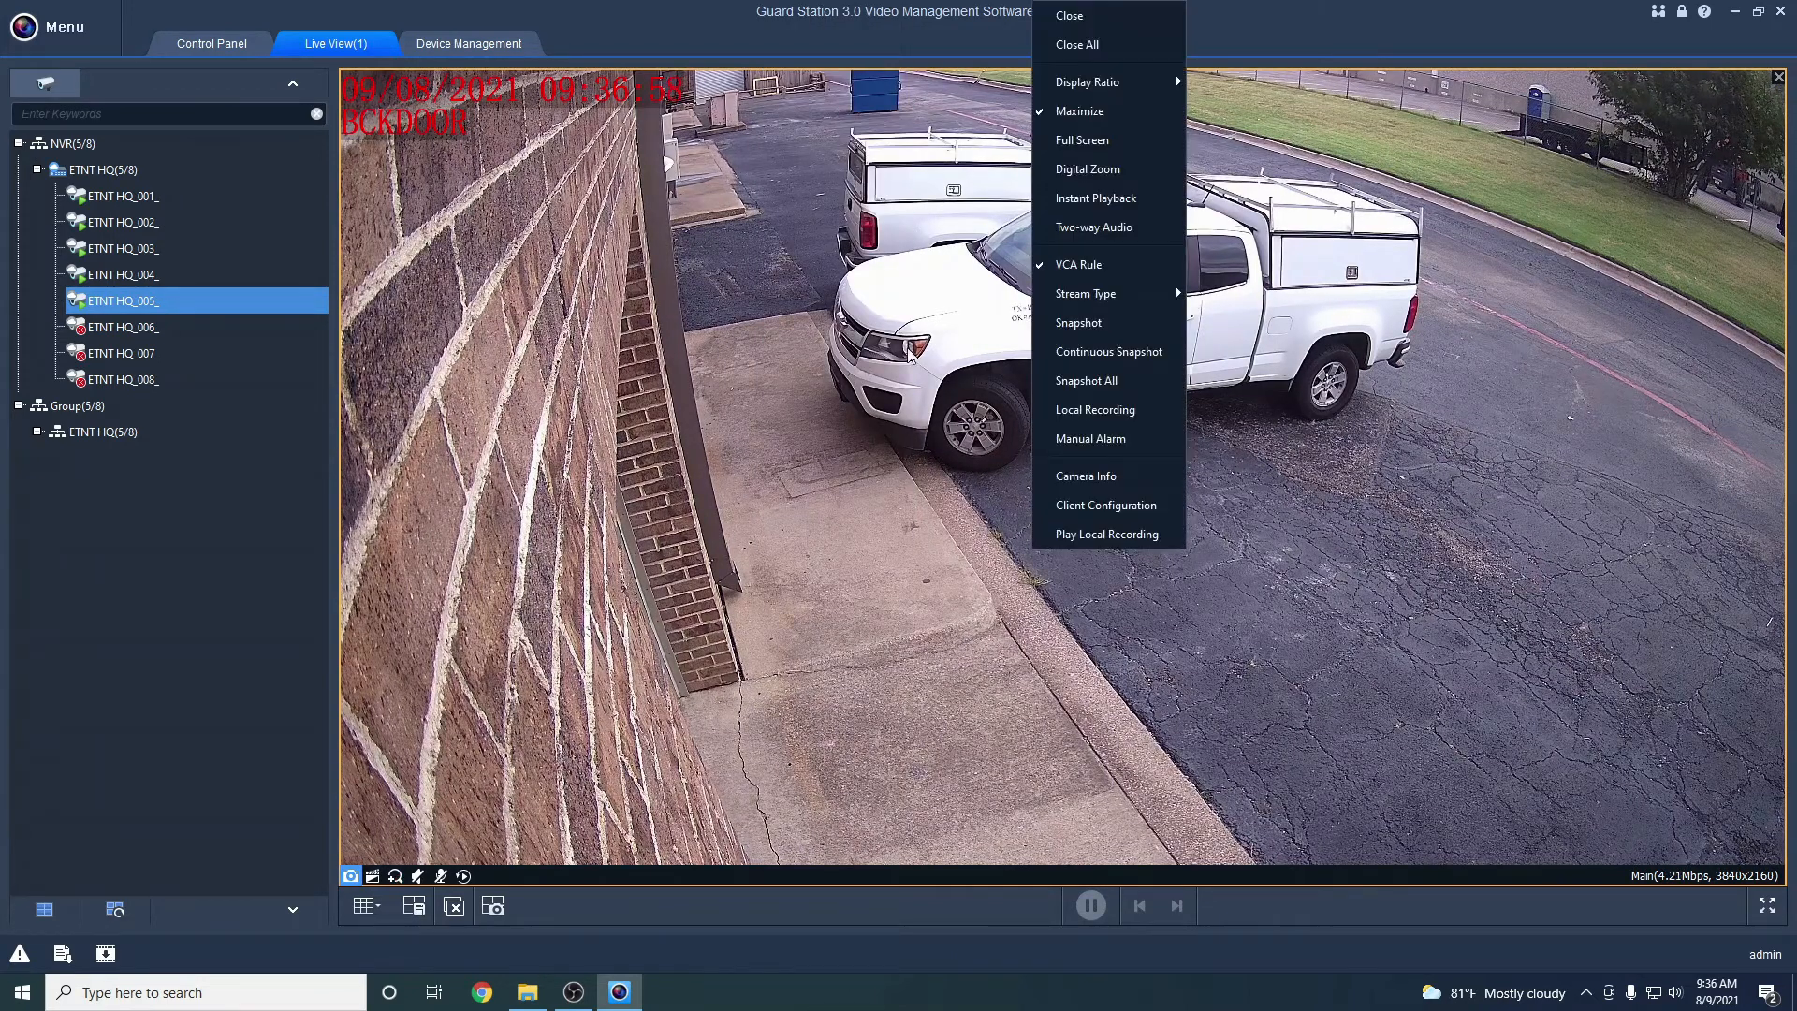
mouse_move(1114, 298)
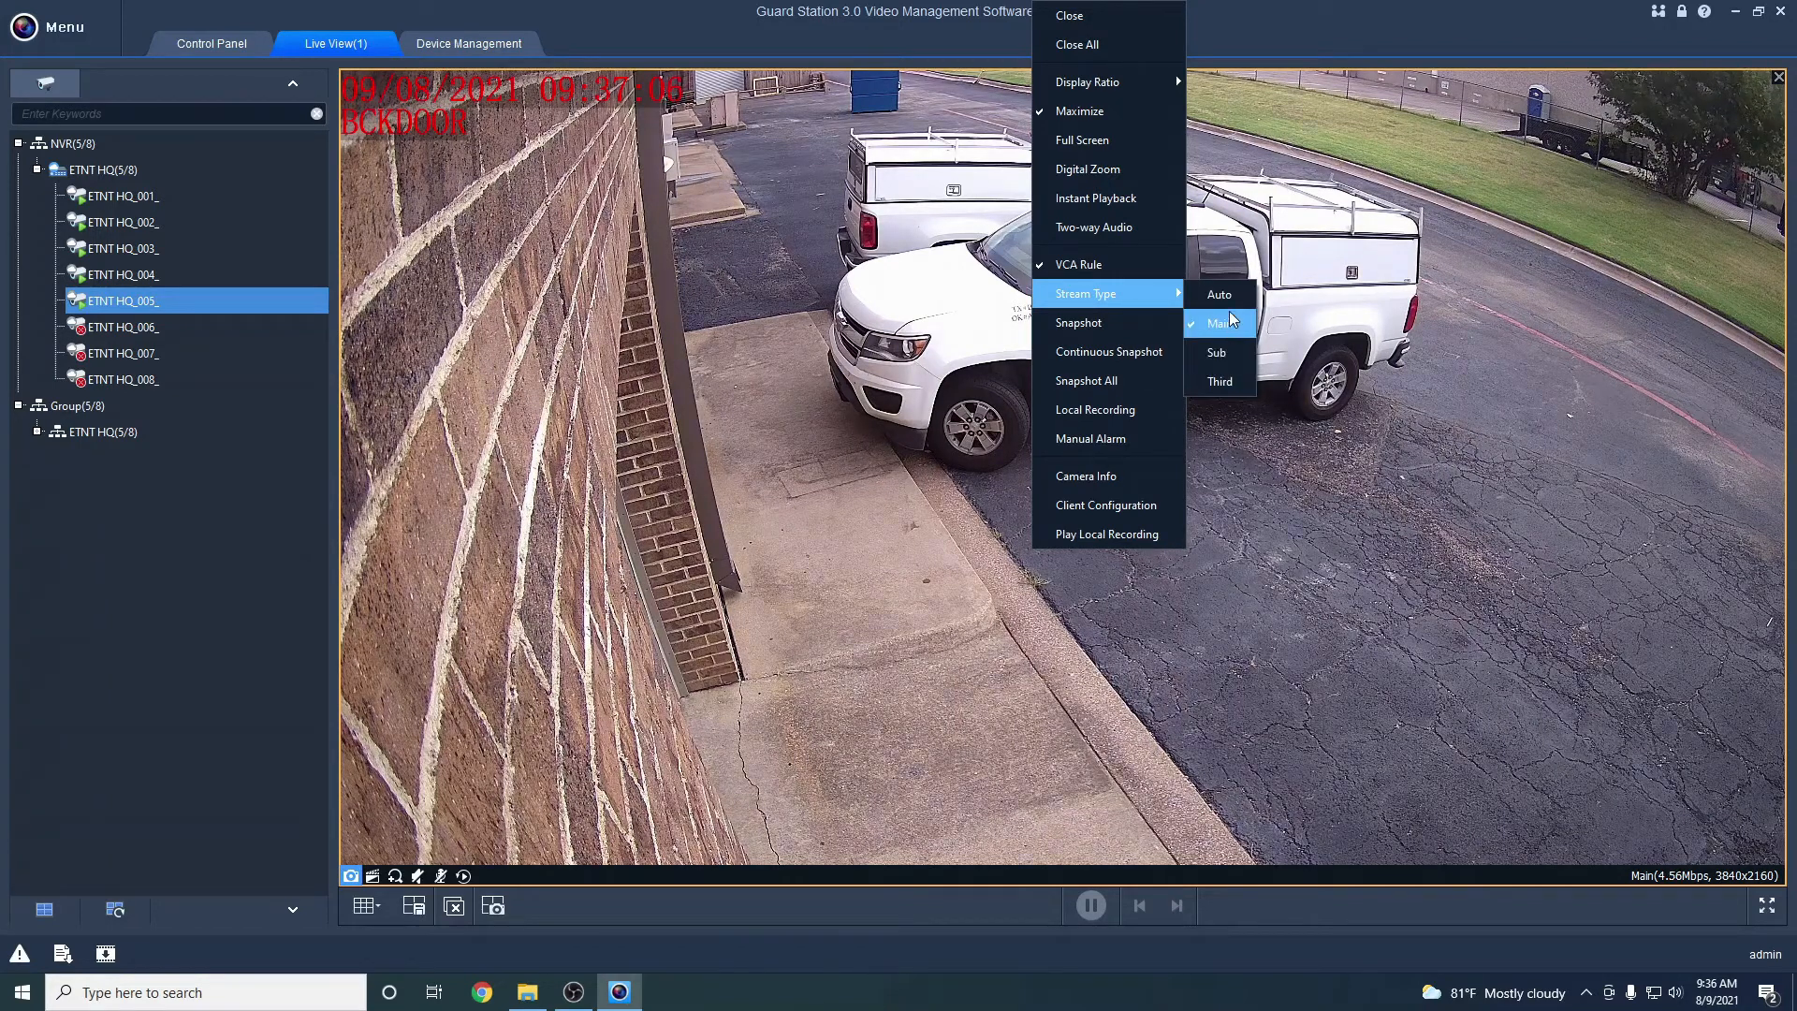
left_click(1220, 382)
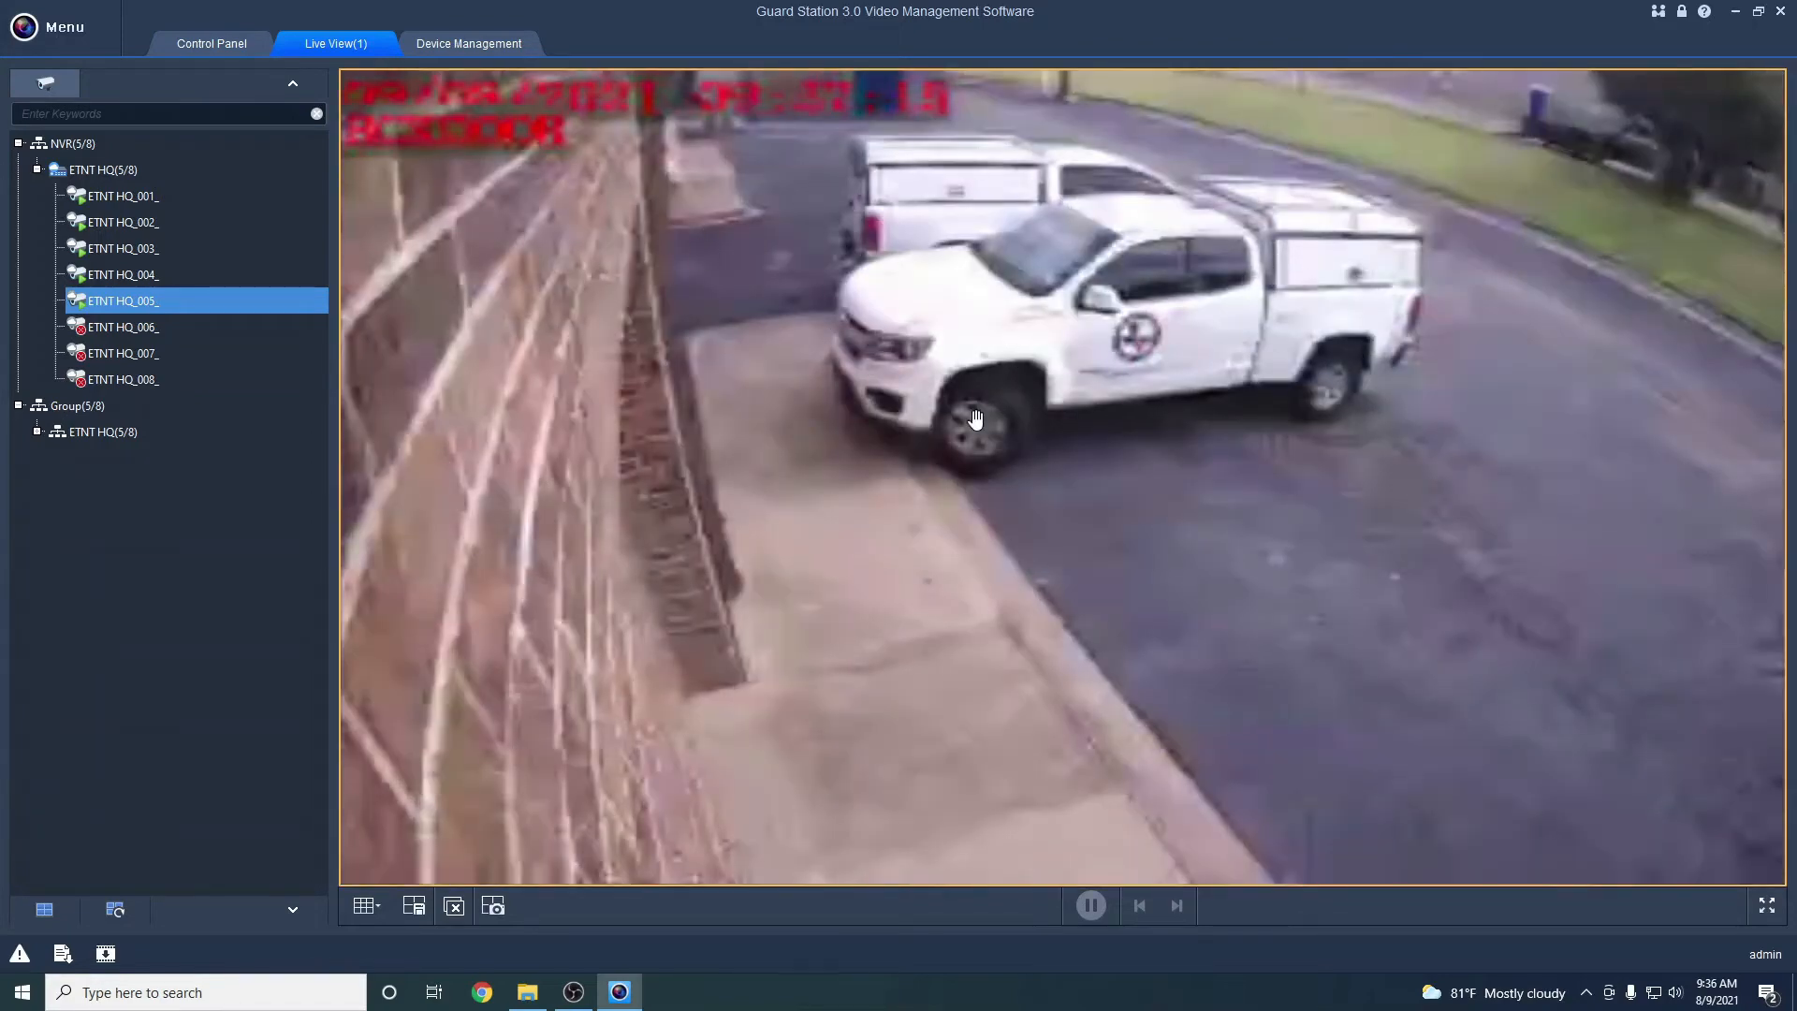
right_click(1002, 449)
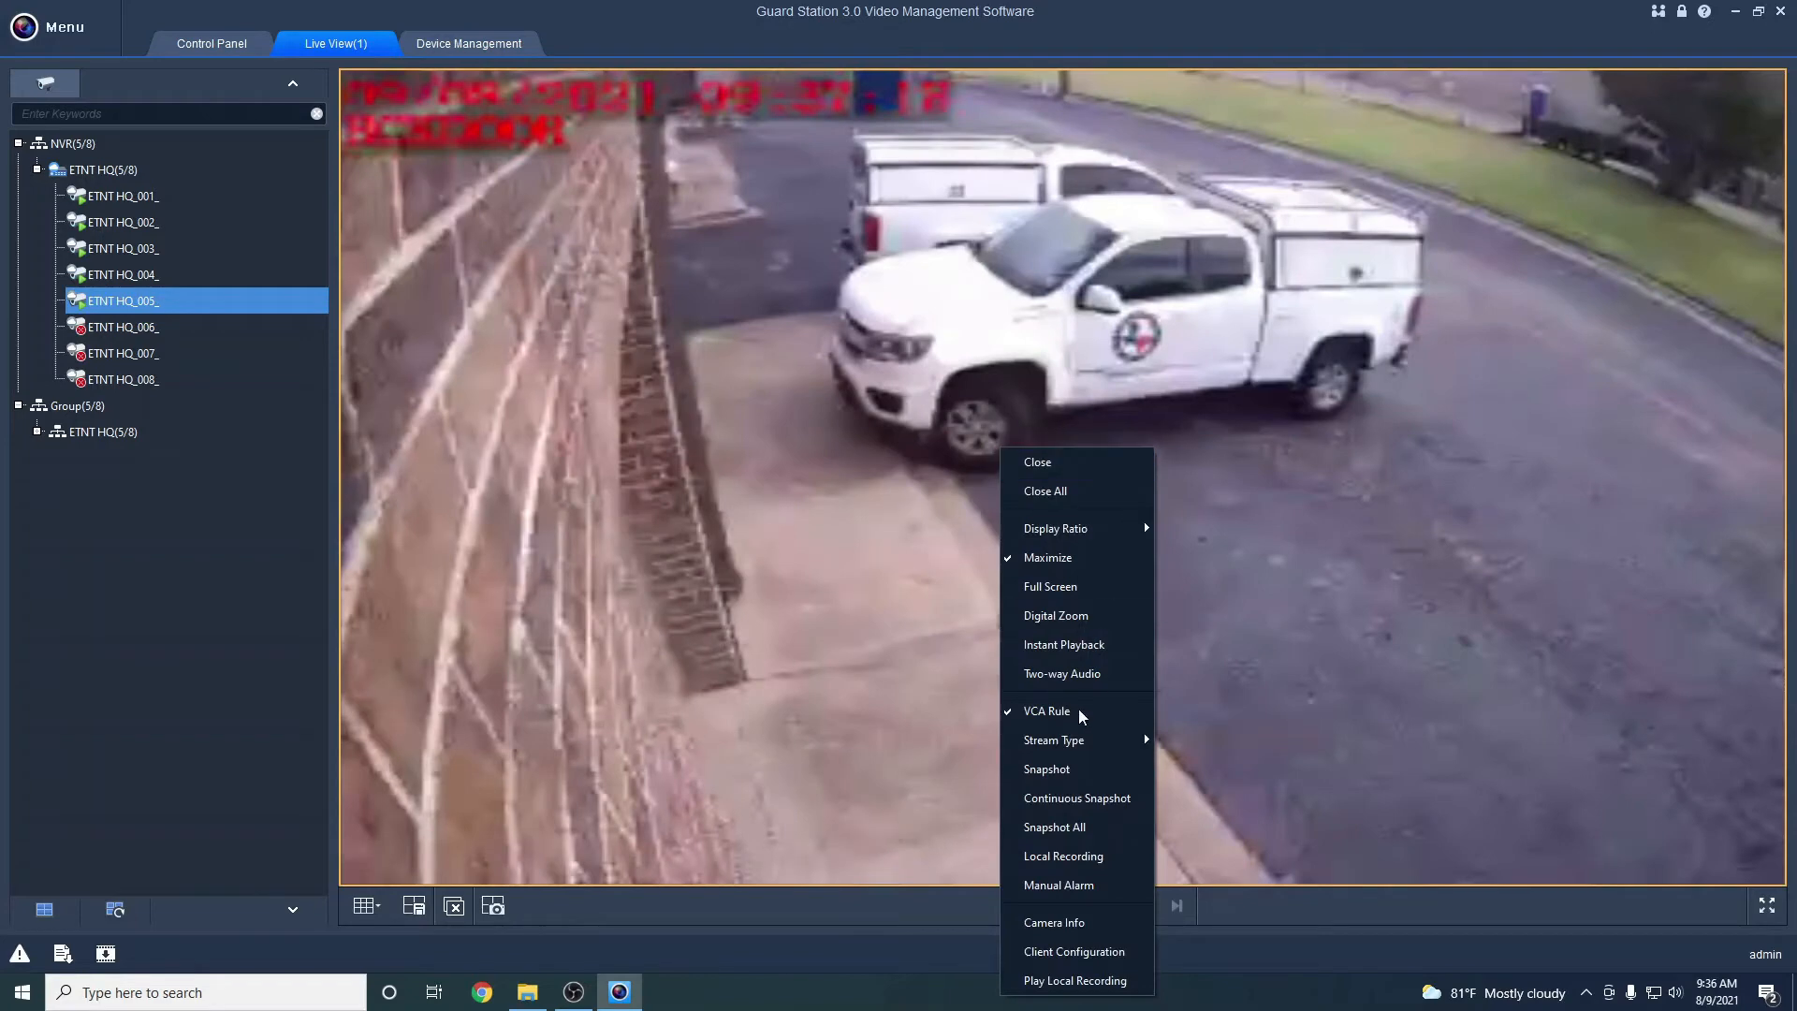
mouse_move(1114, 740)
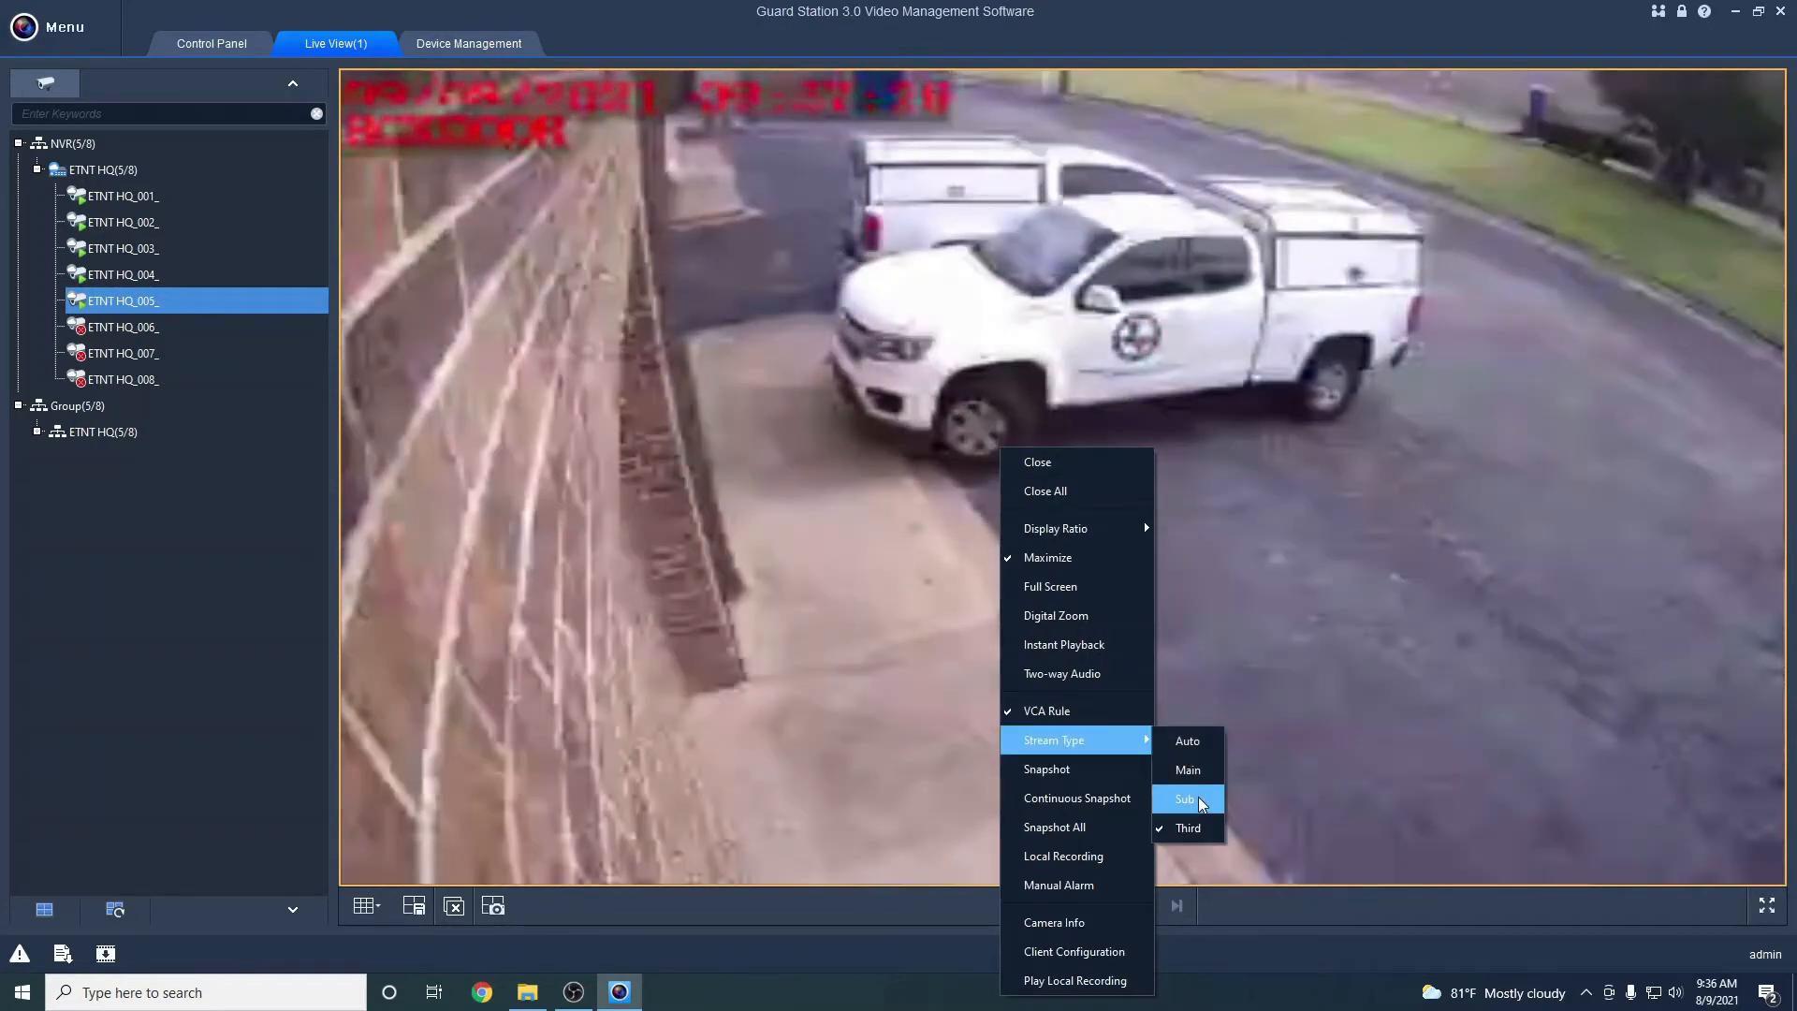
left_click(1187, 797)
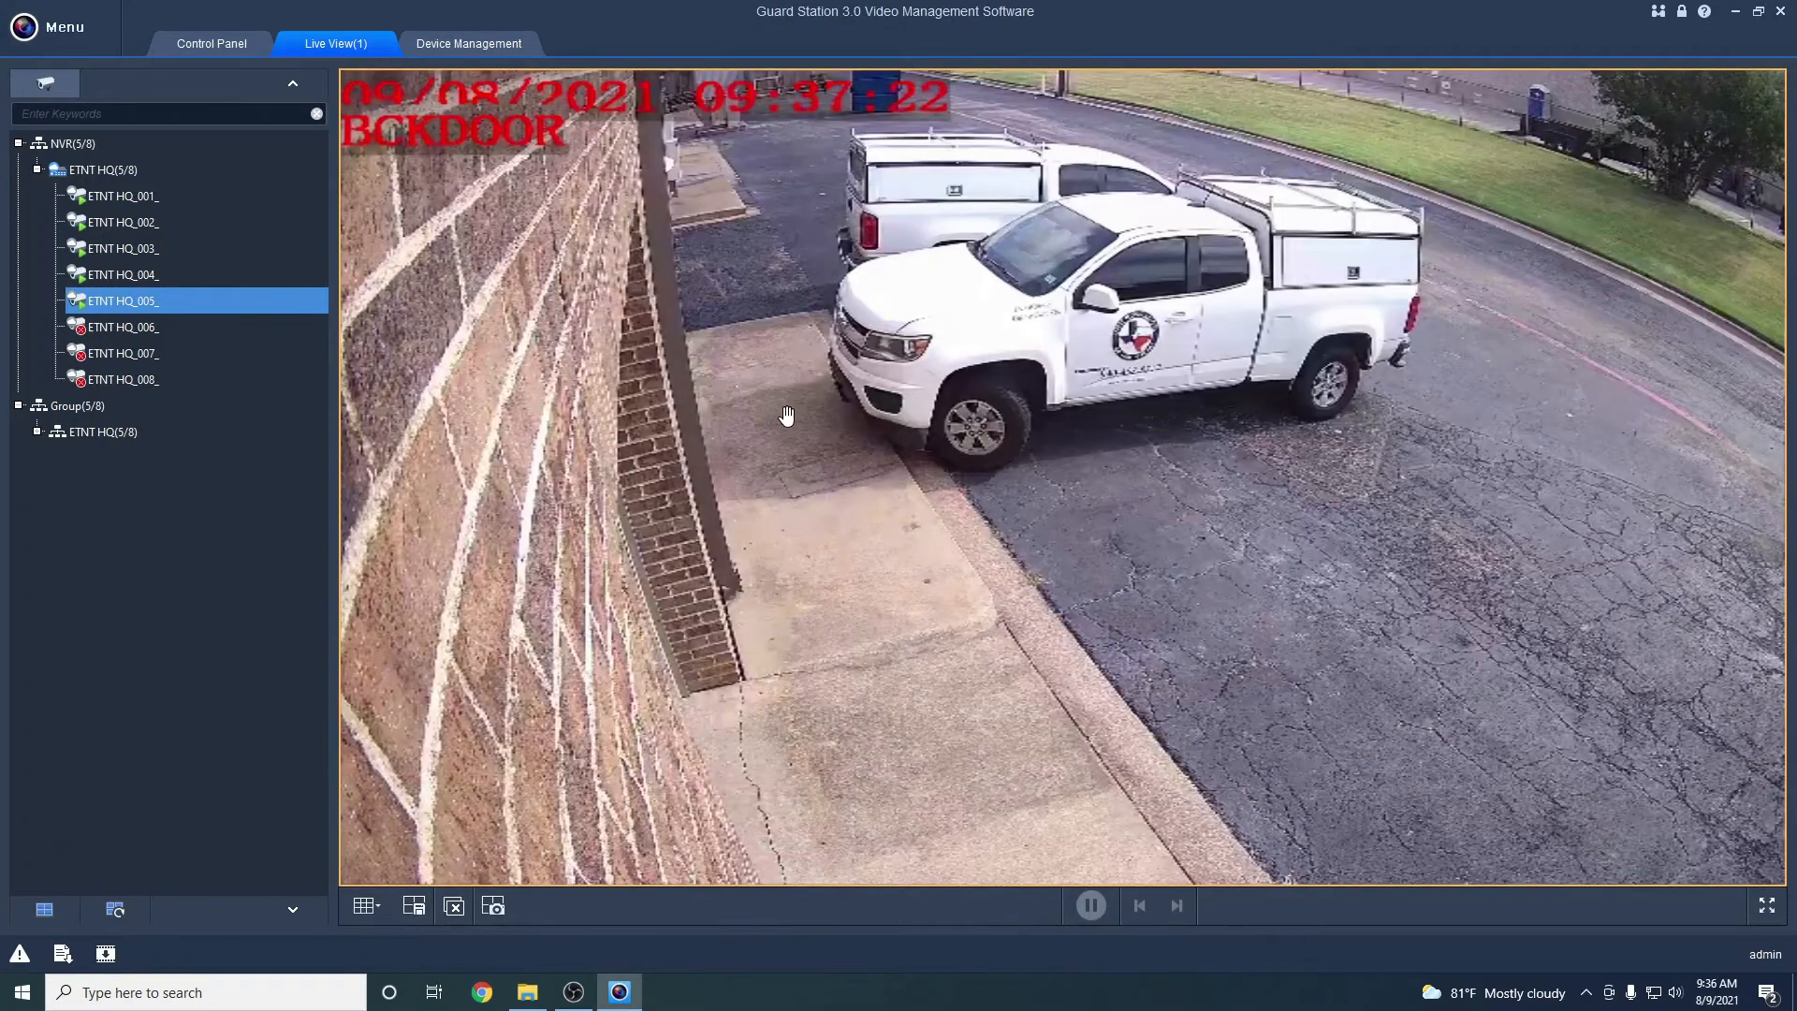
Load all ETNT HQ cameras into a 3x3 grid, with channels 006 to 008 offline
double_click(90, 181)
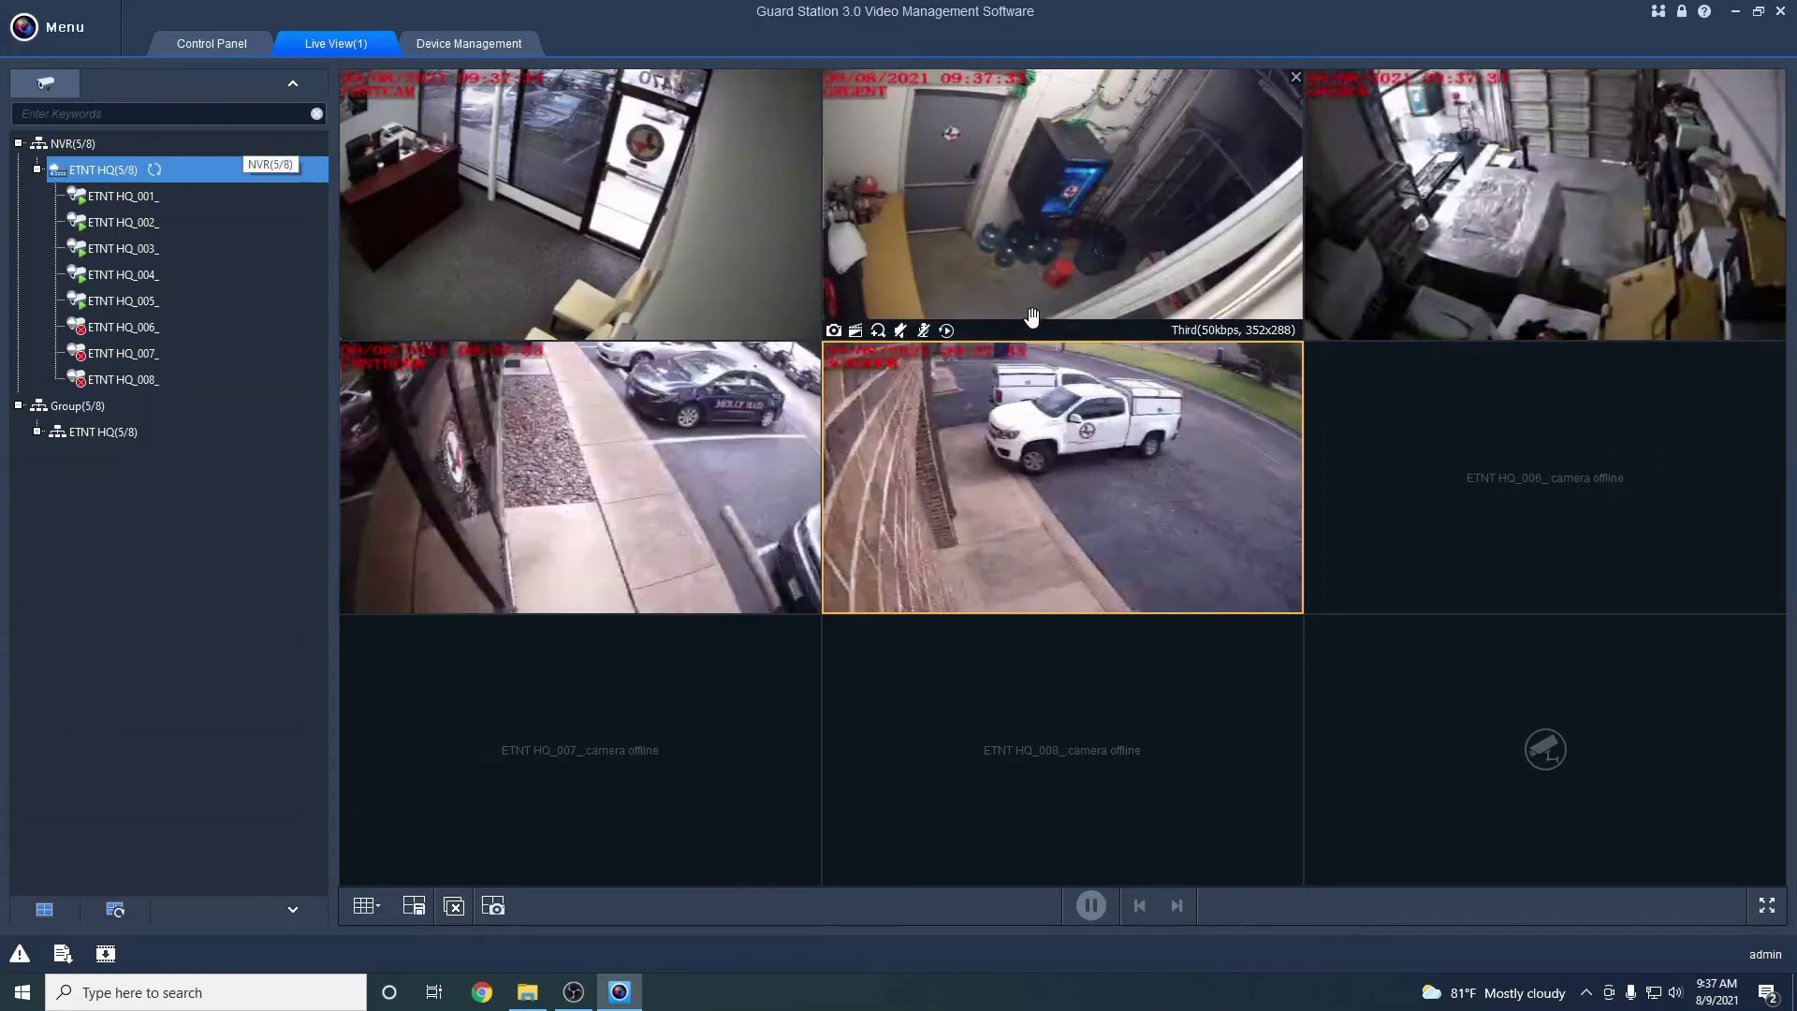
left_click_drag(1062, 451, 638, 182)
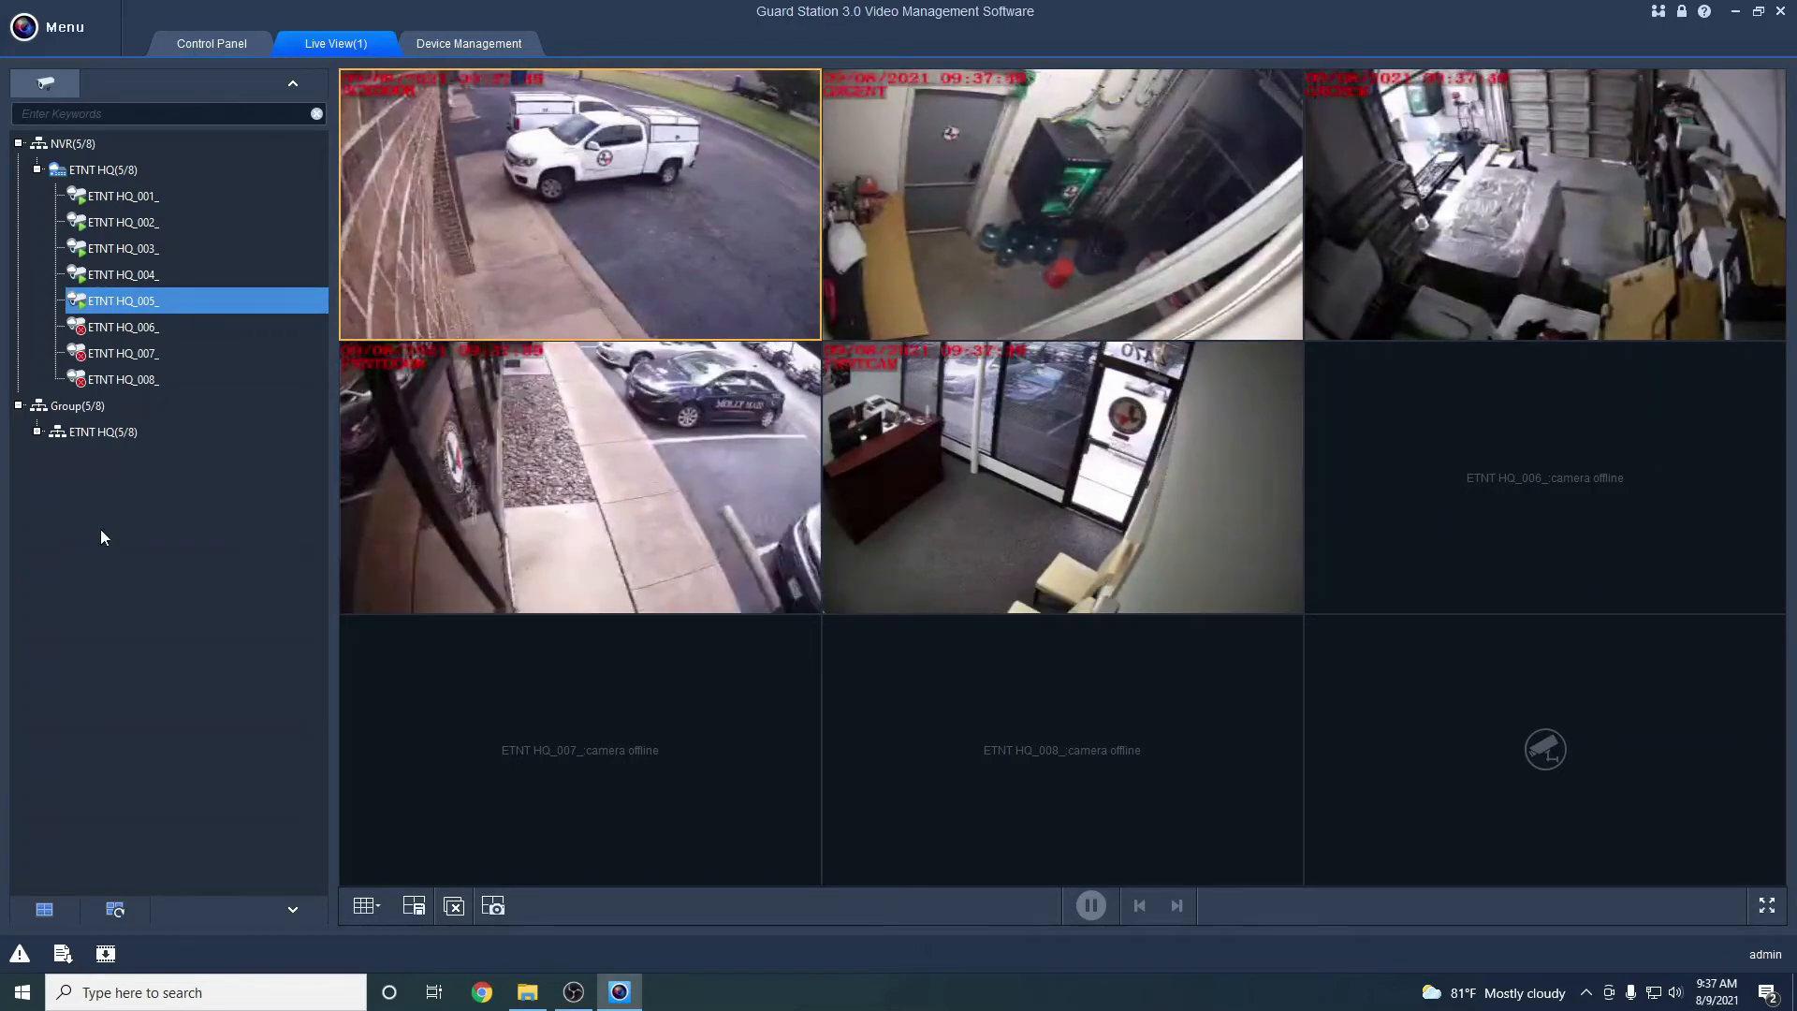
double_click(93, 171)
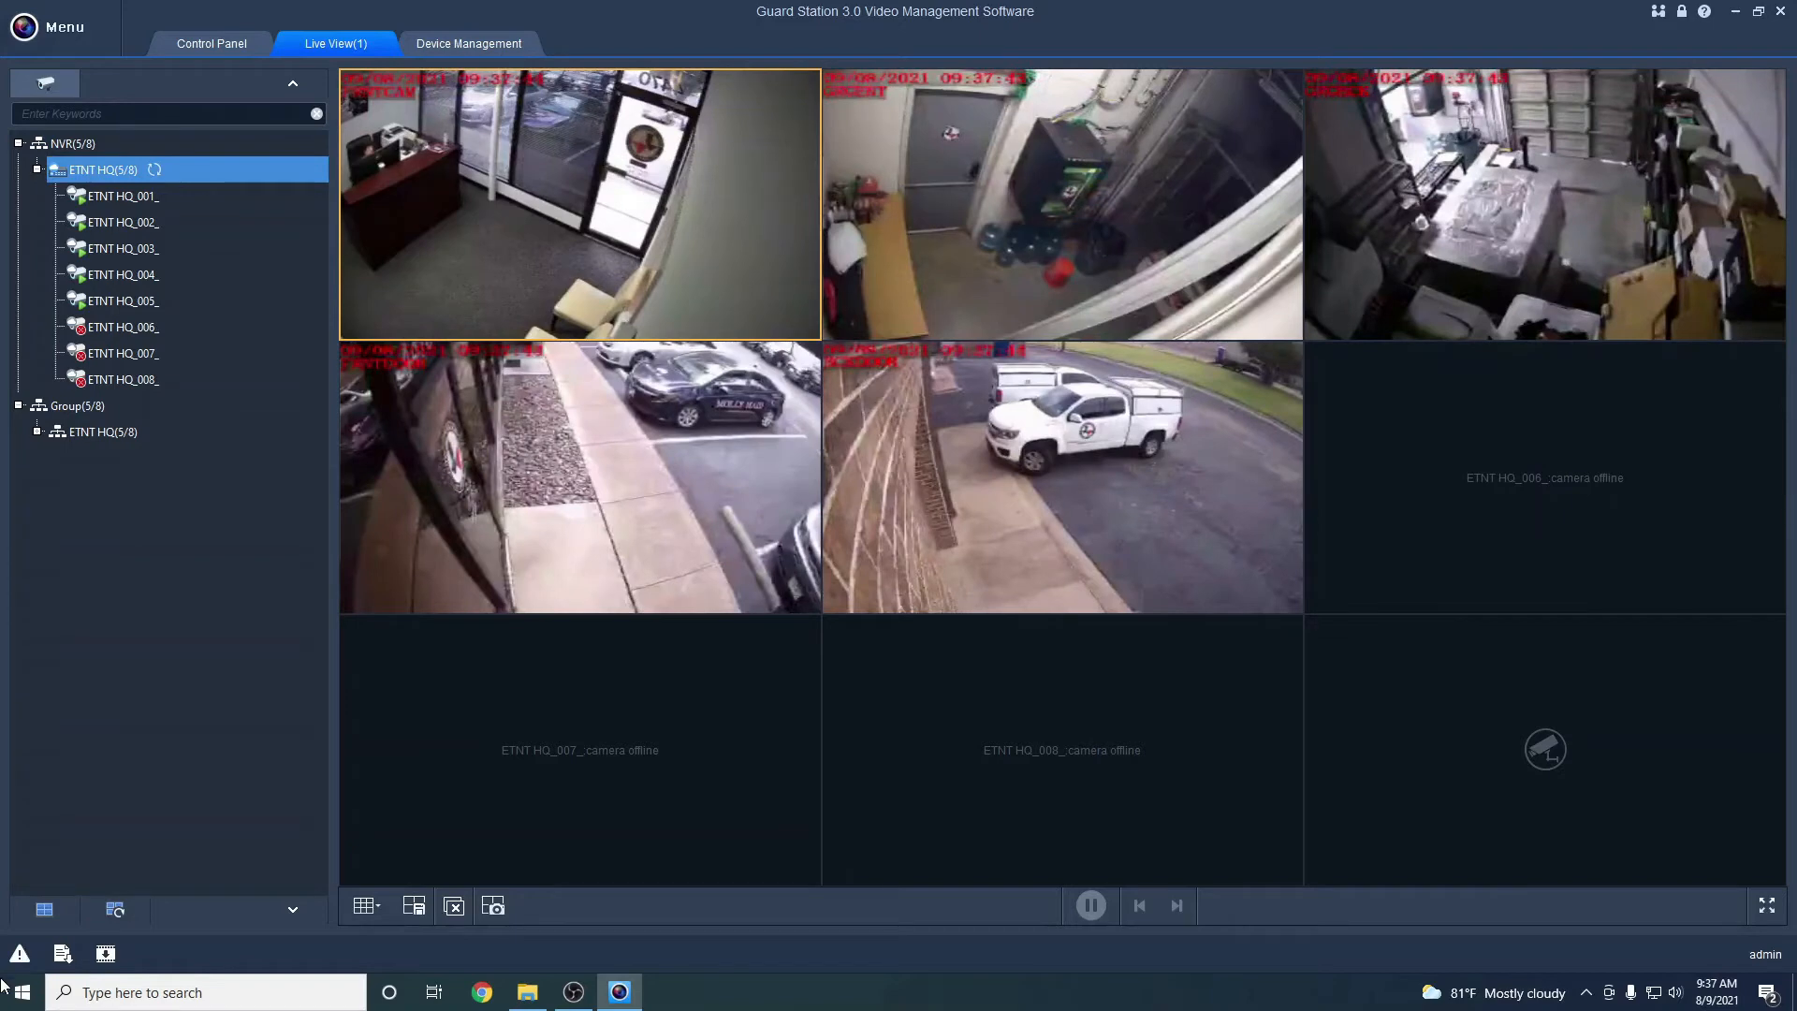
Start a new view under the Custom View group named Custom View 1
left_click(44, 913)
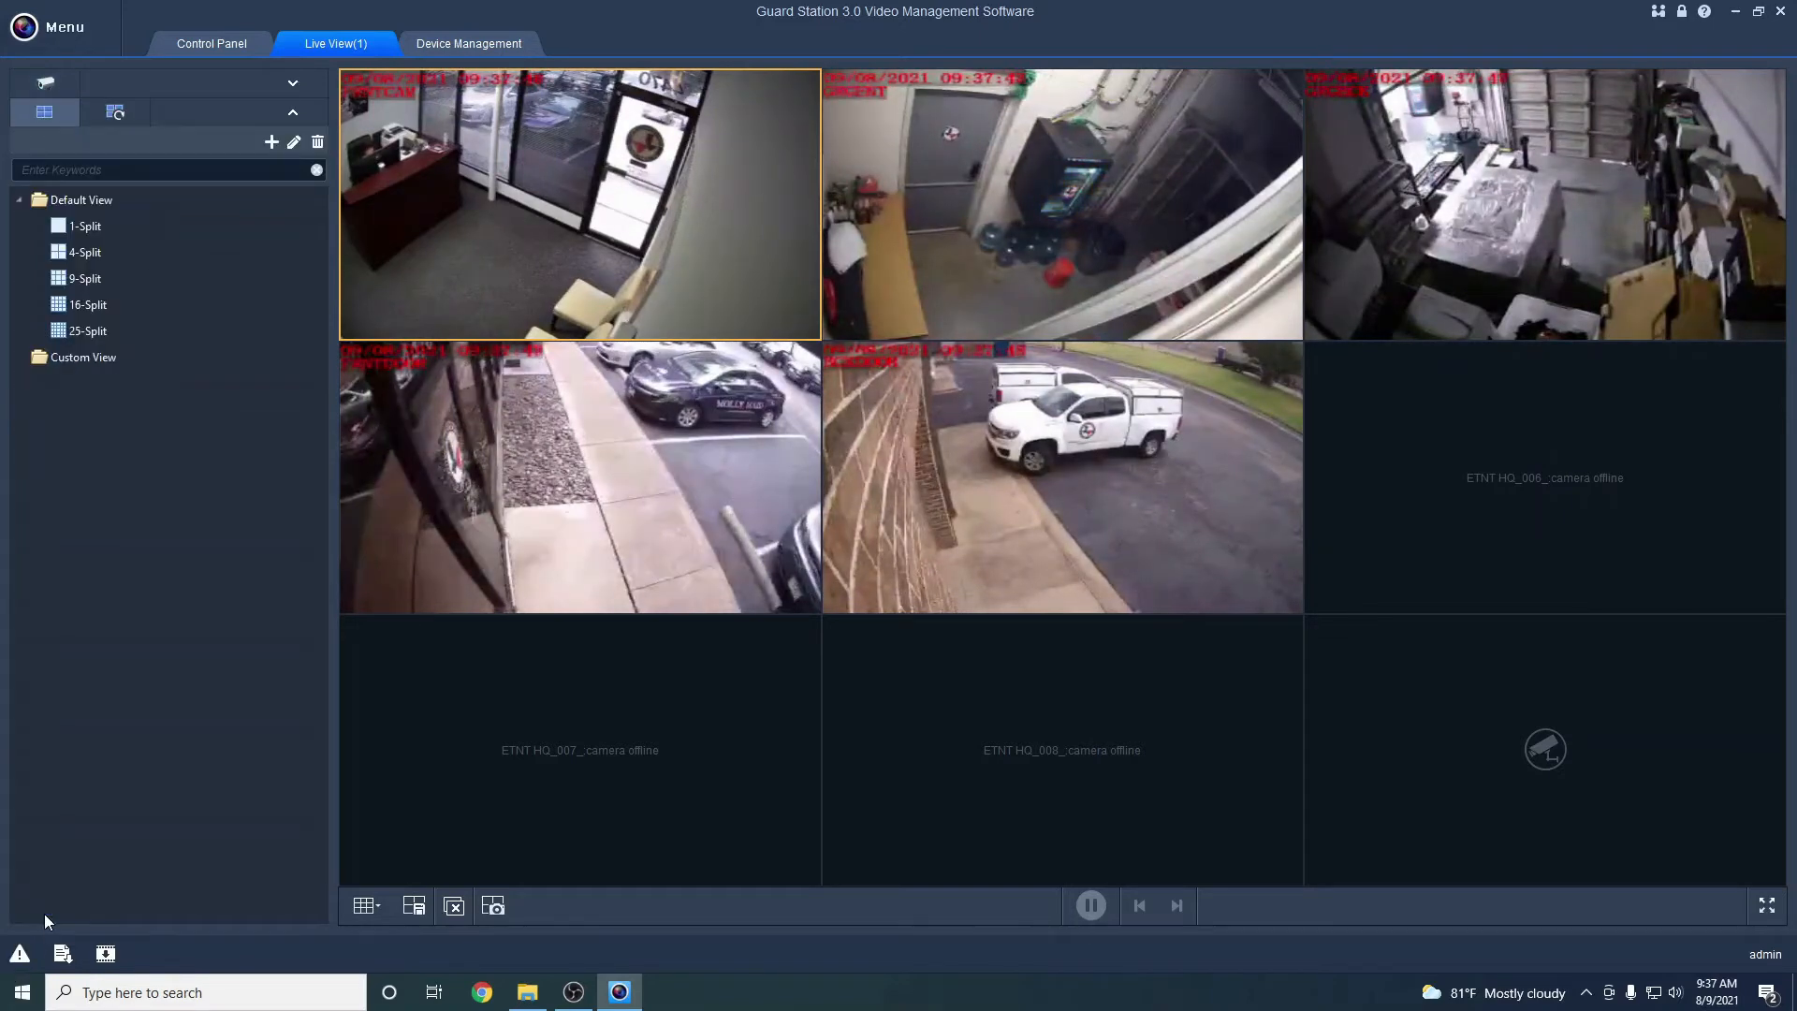
left_click(88, 359)
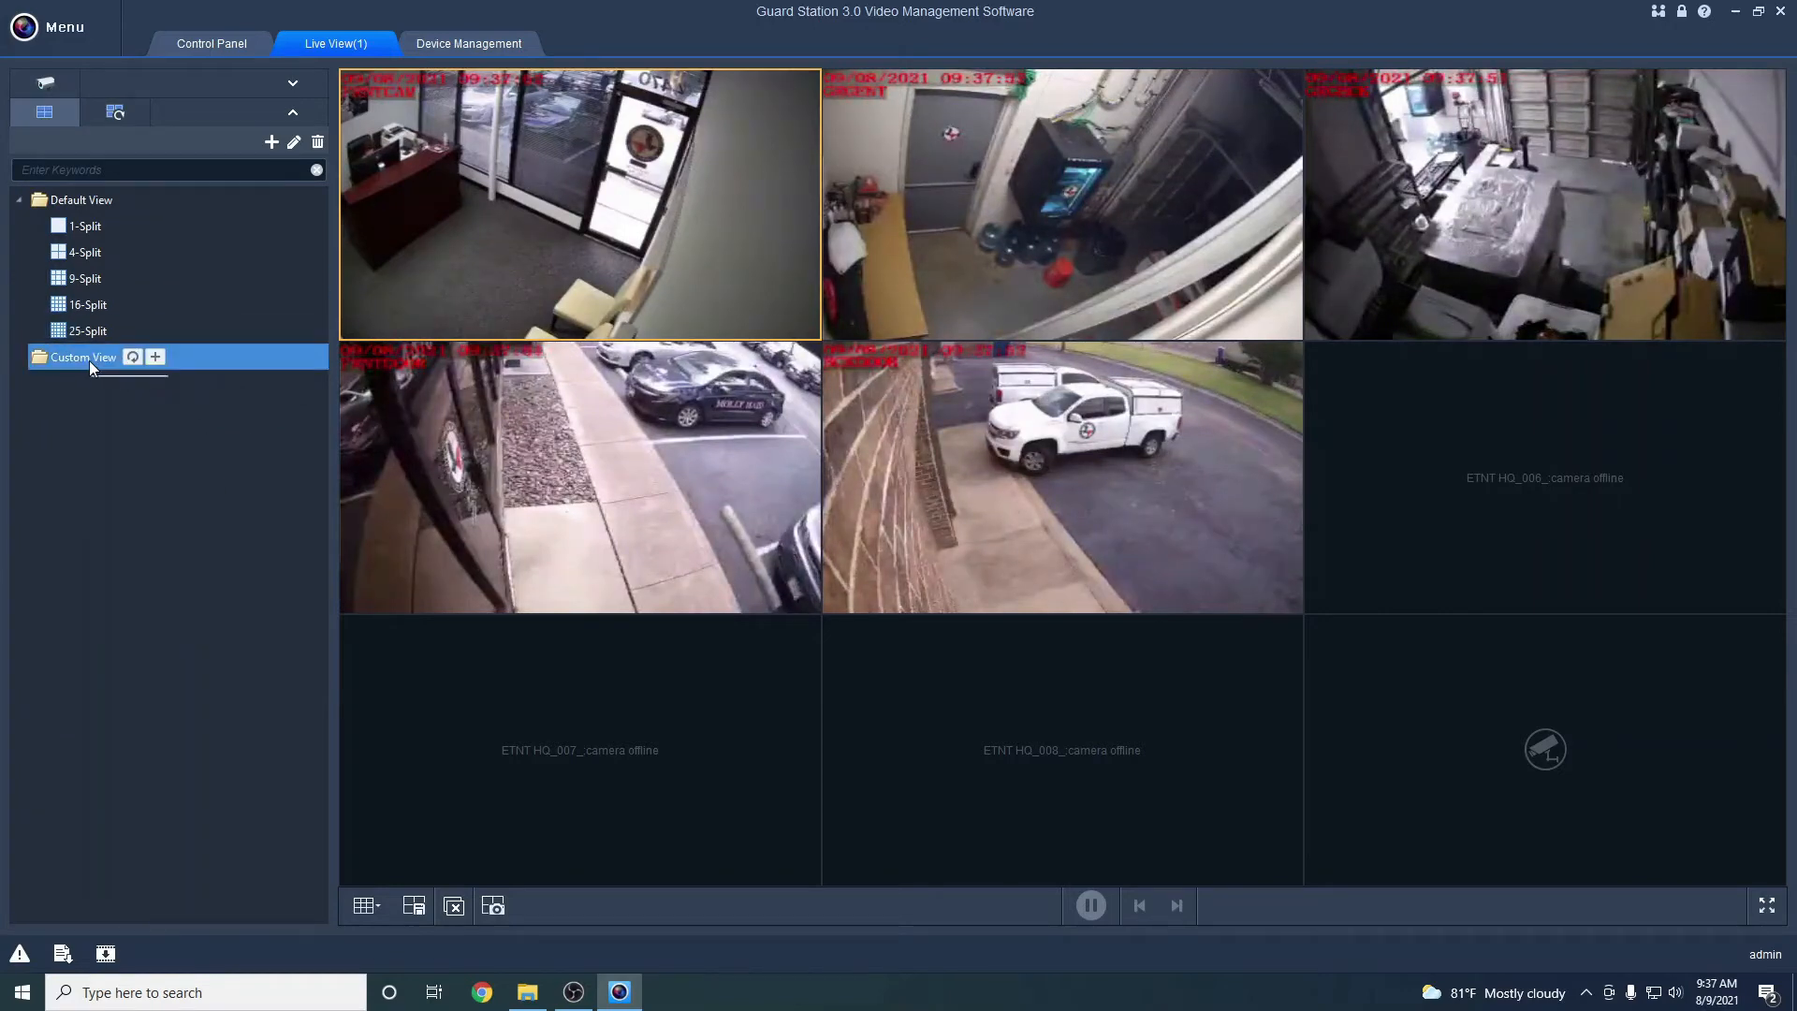
left_click(156, 358)
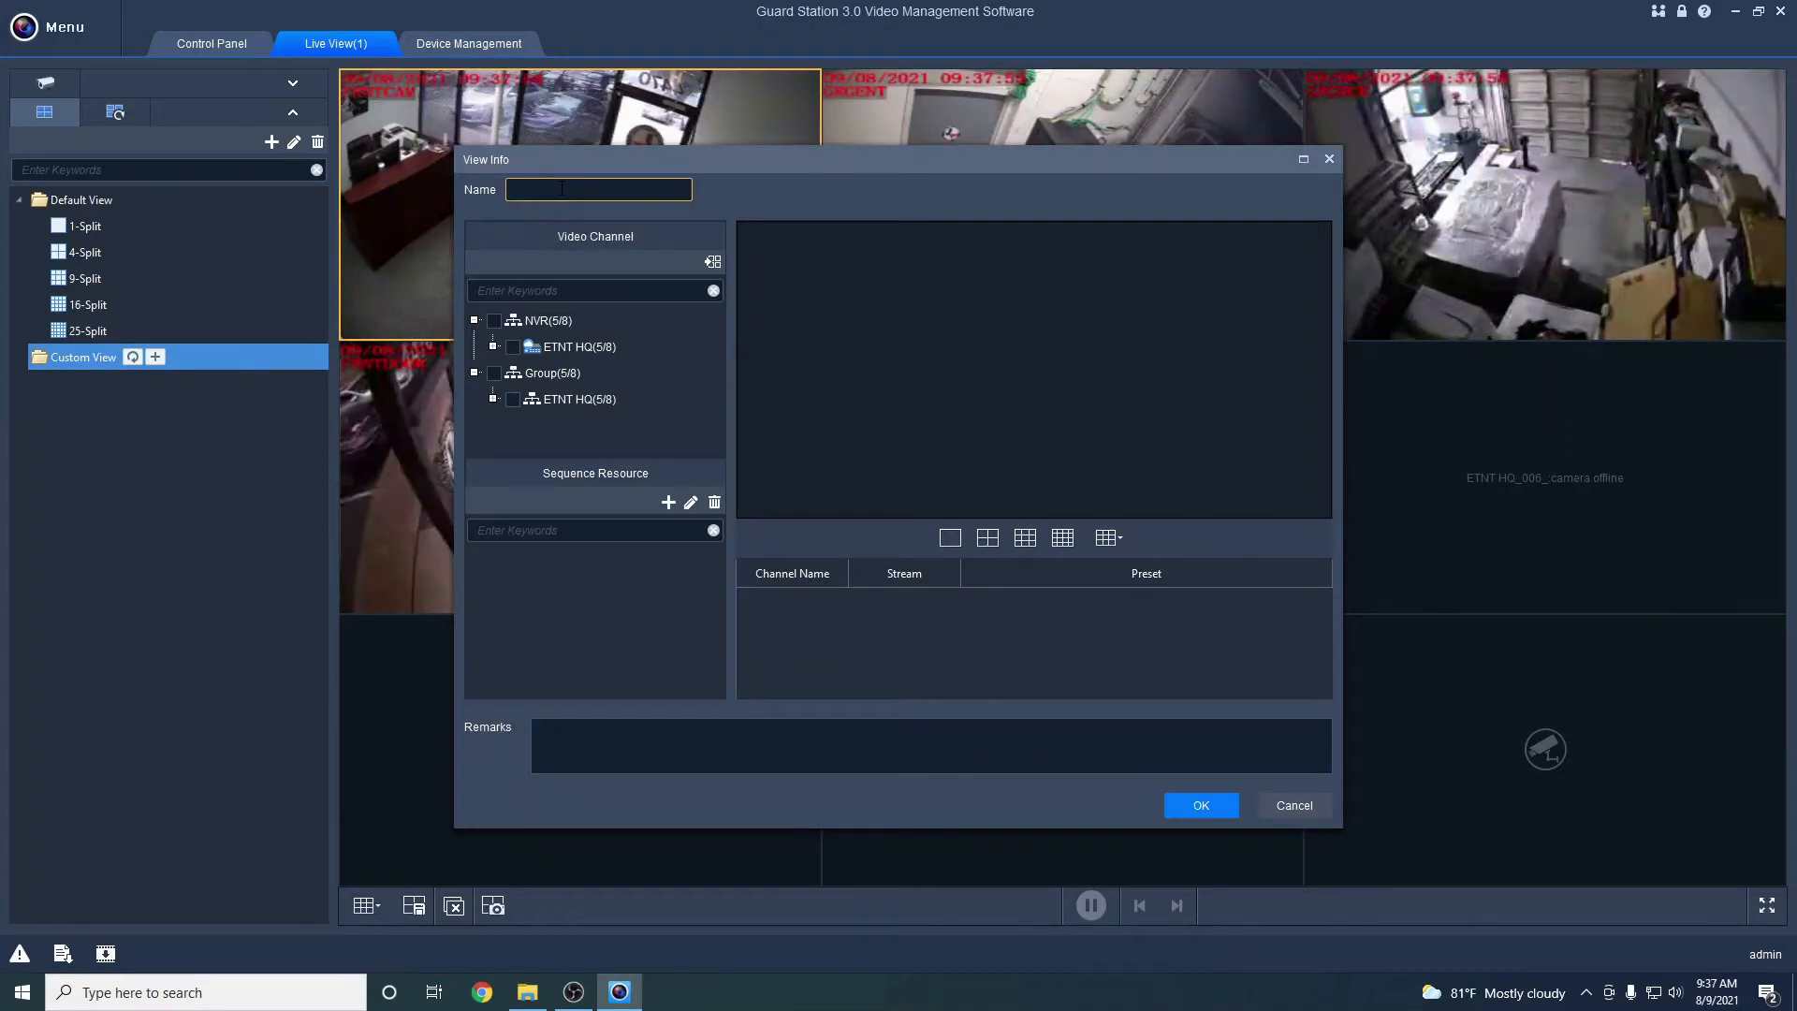
type("Custom View 1")
Give the new view the 9-cell layout and expand the ETNT HQ camera list
left_click(1108, 537)
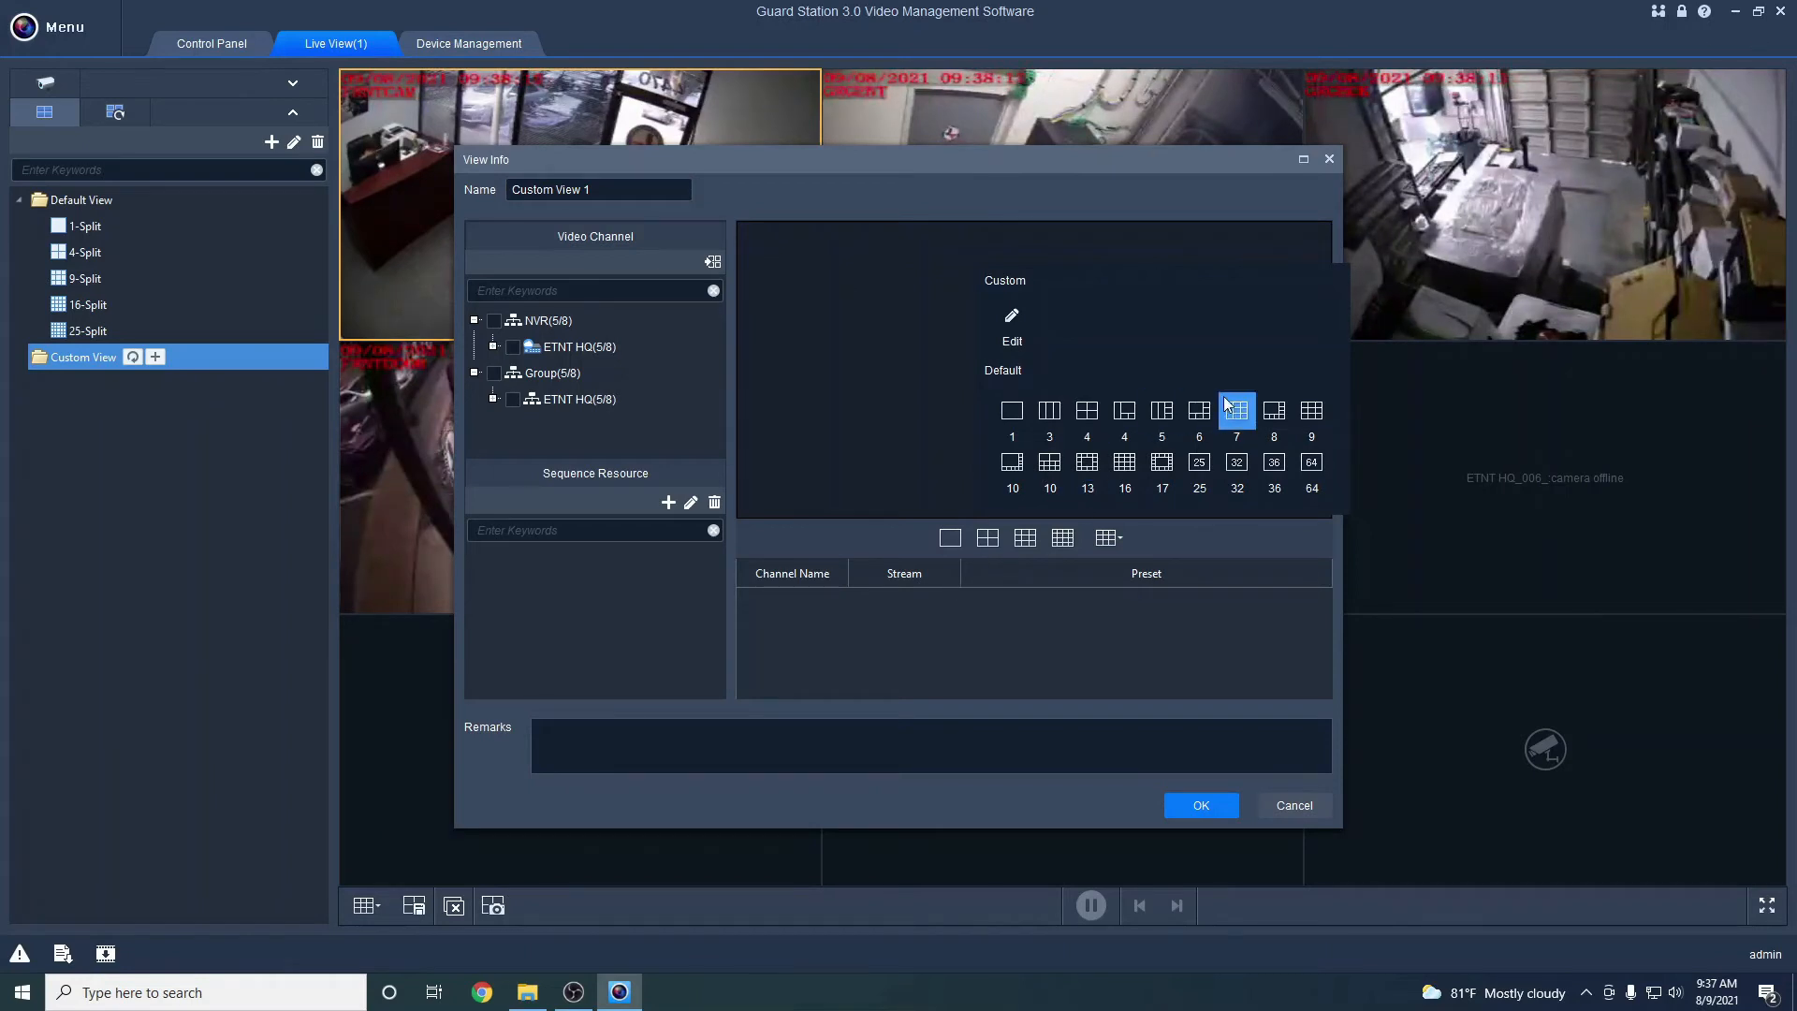
left_click(1307, 409)
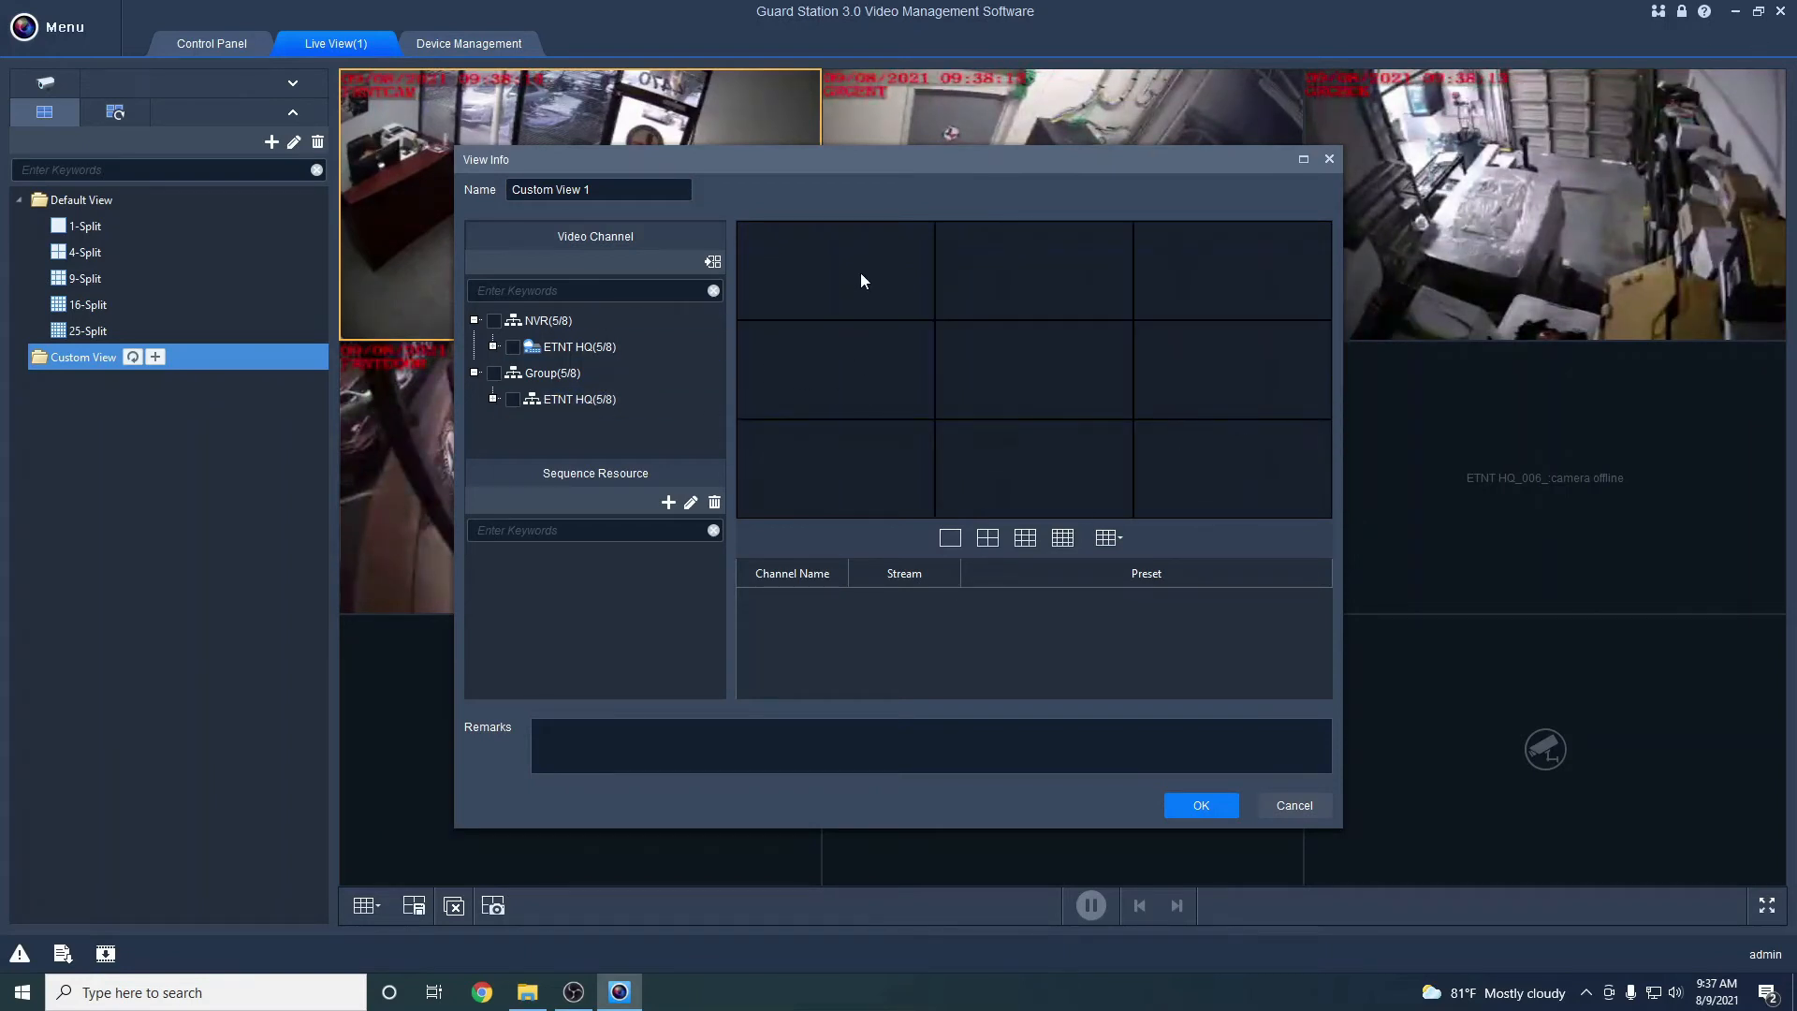
left_click(493, 347)
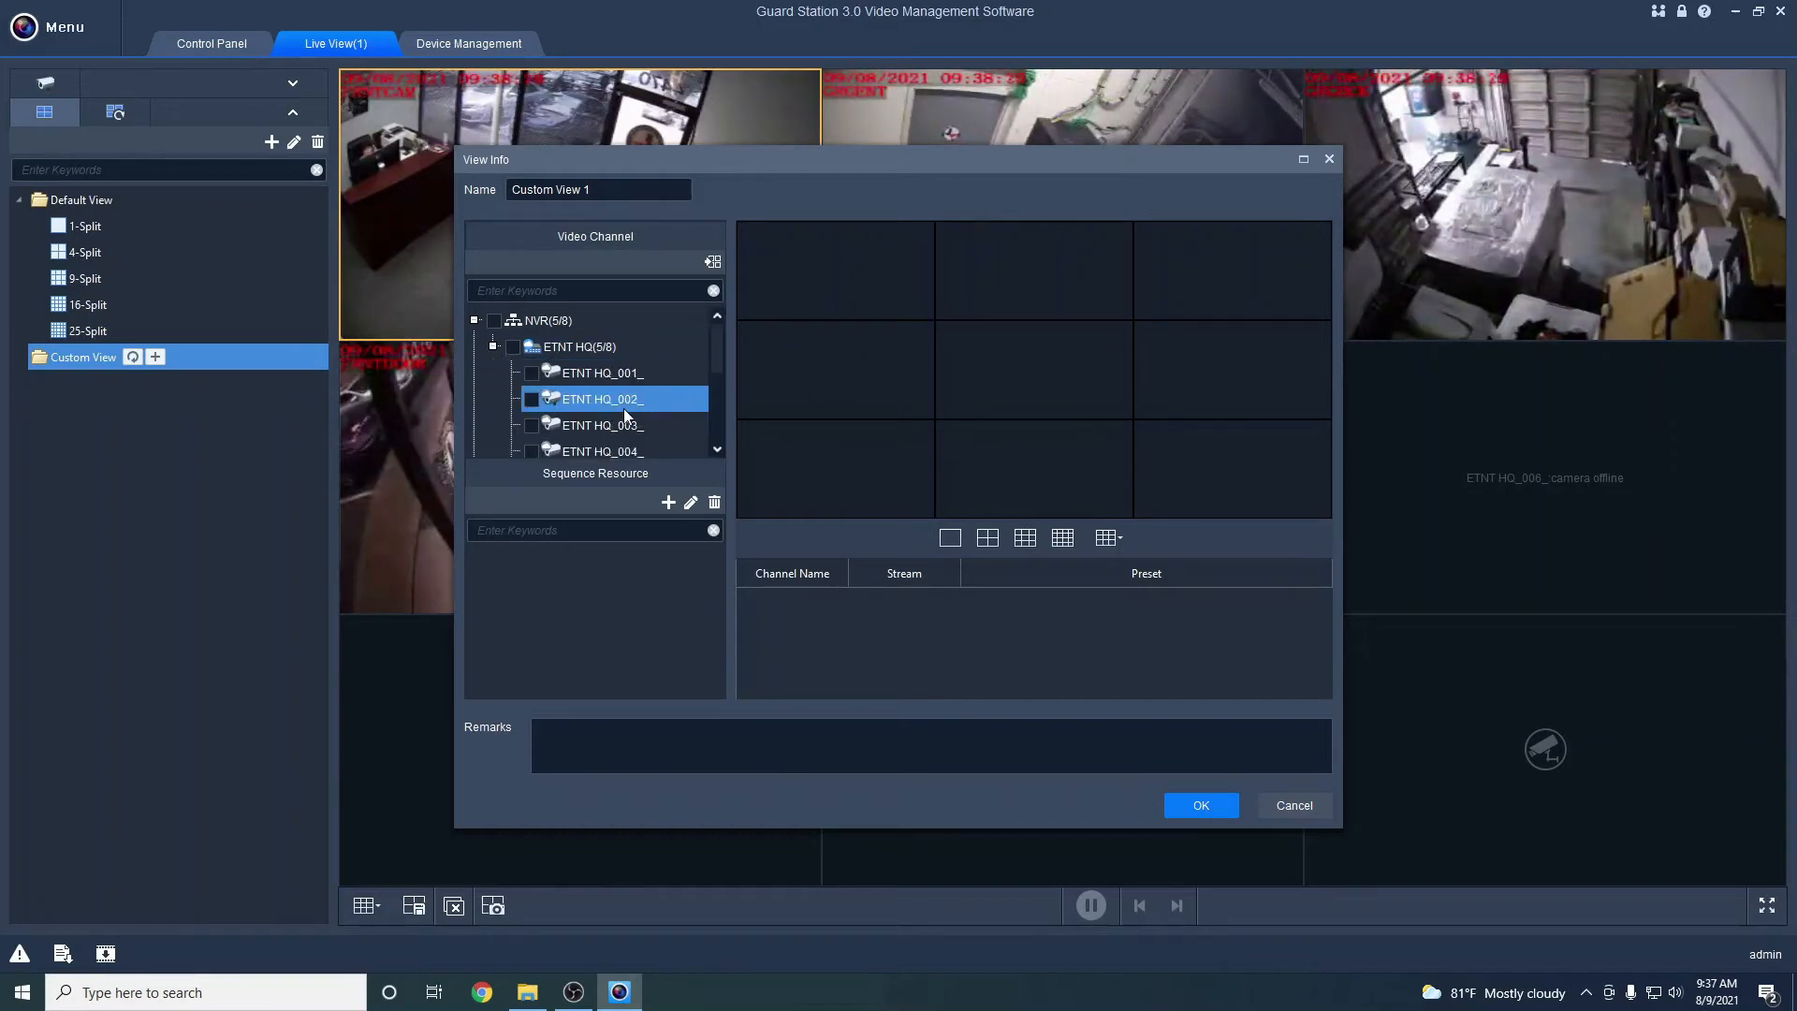
scroll(627, 403, "down", 2)
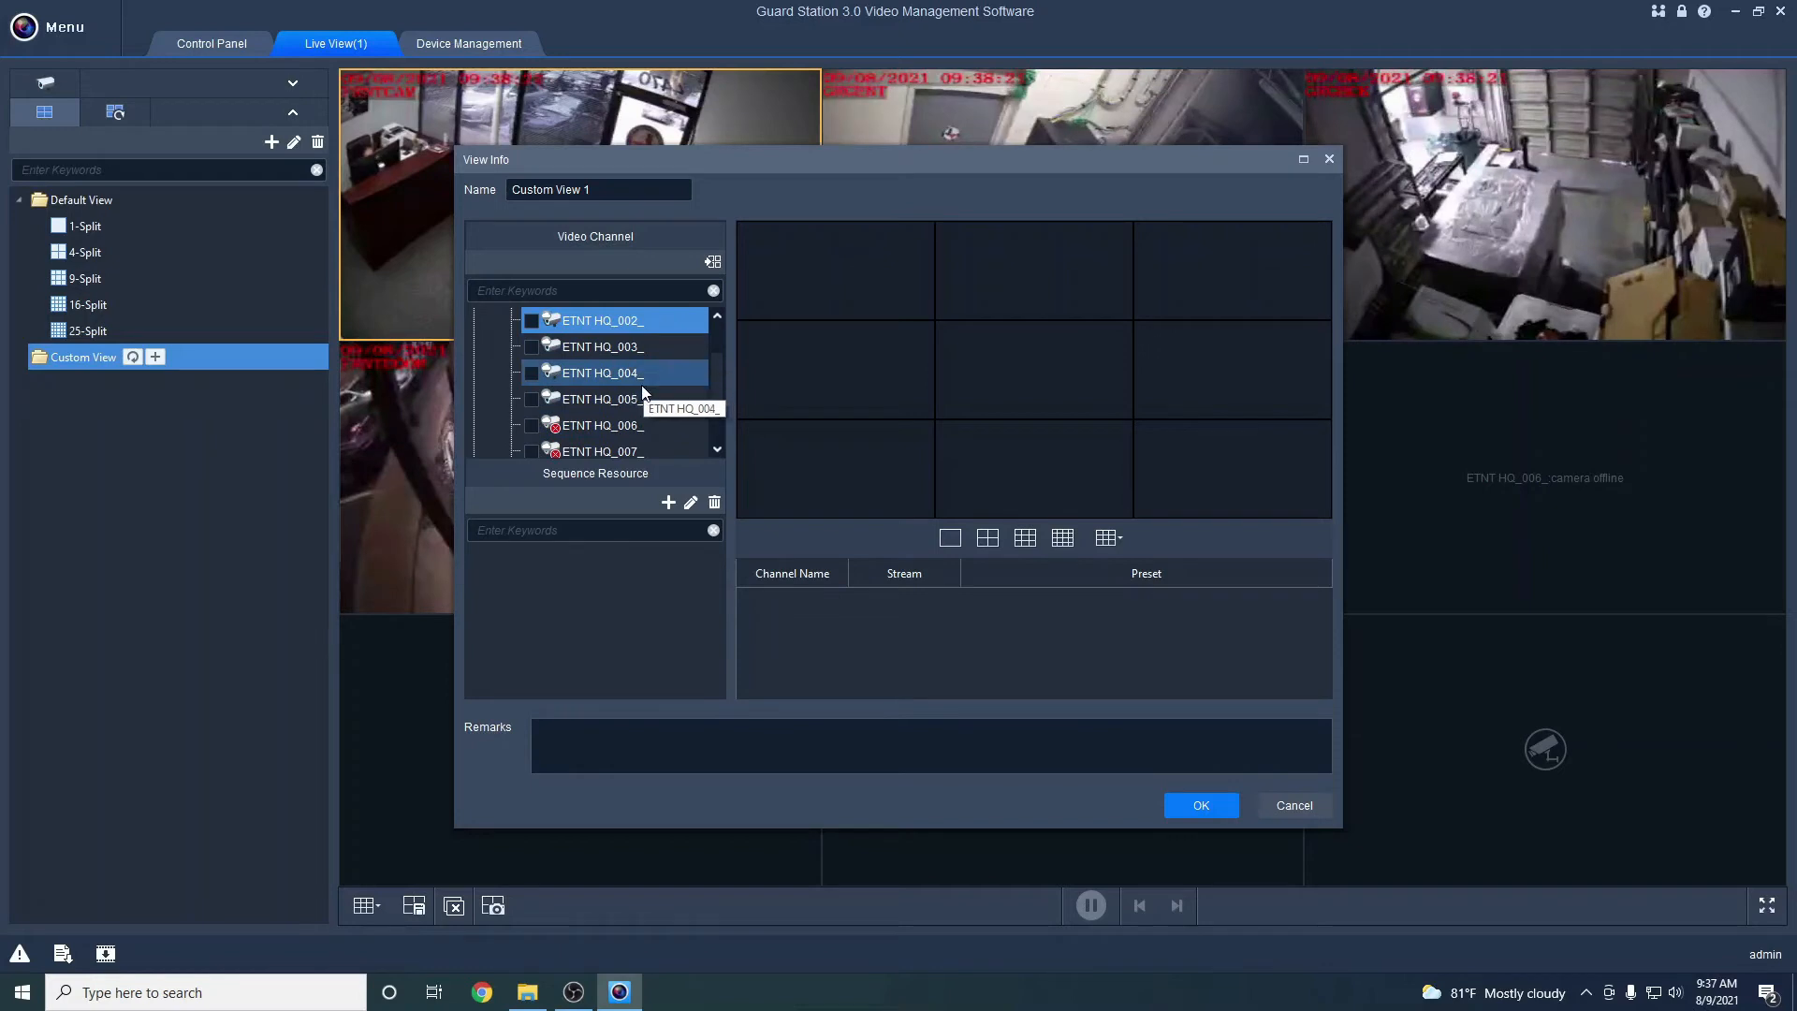
scroll(636, 389, "up", 3)
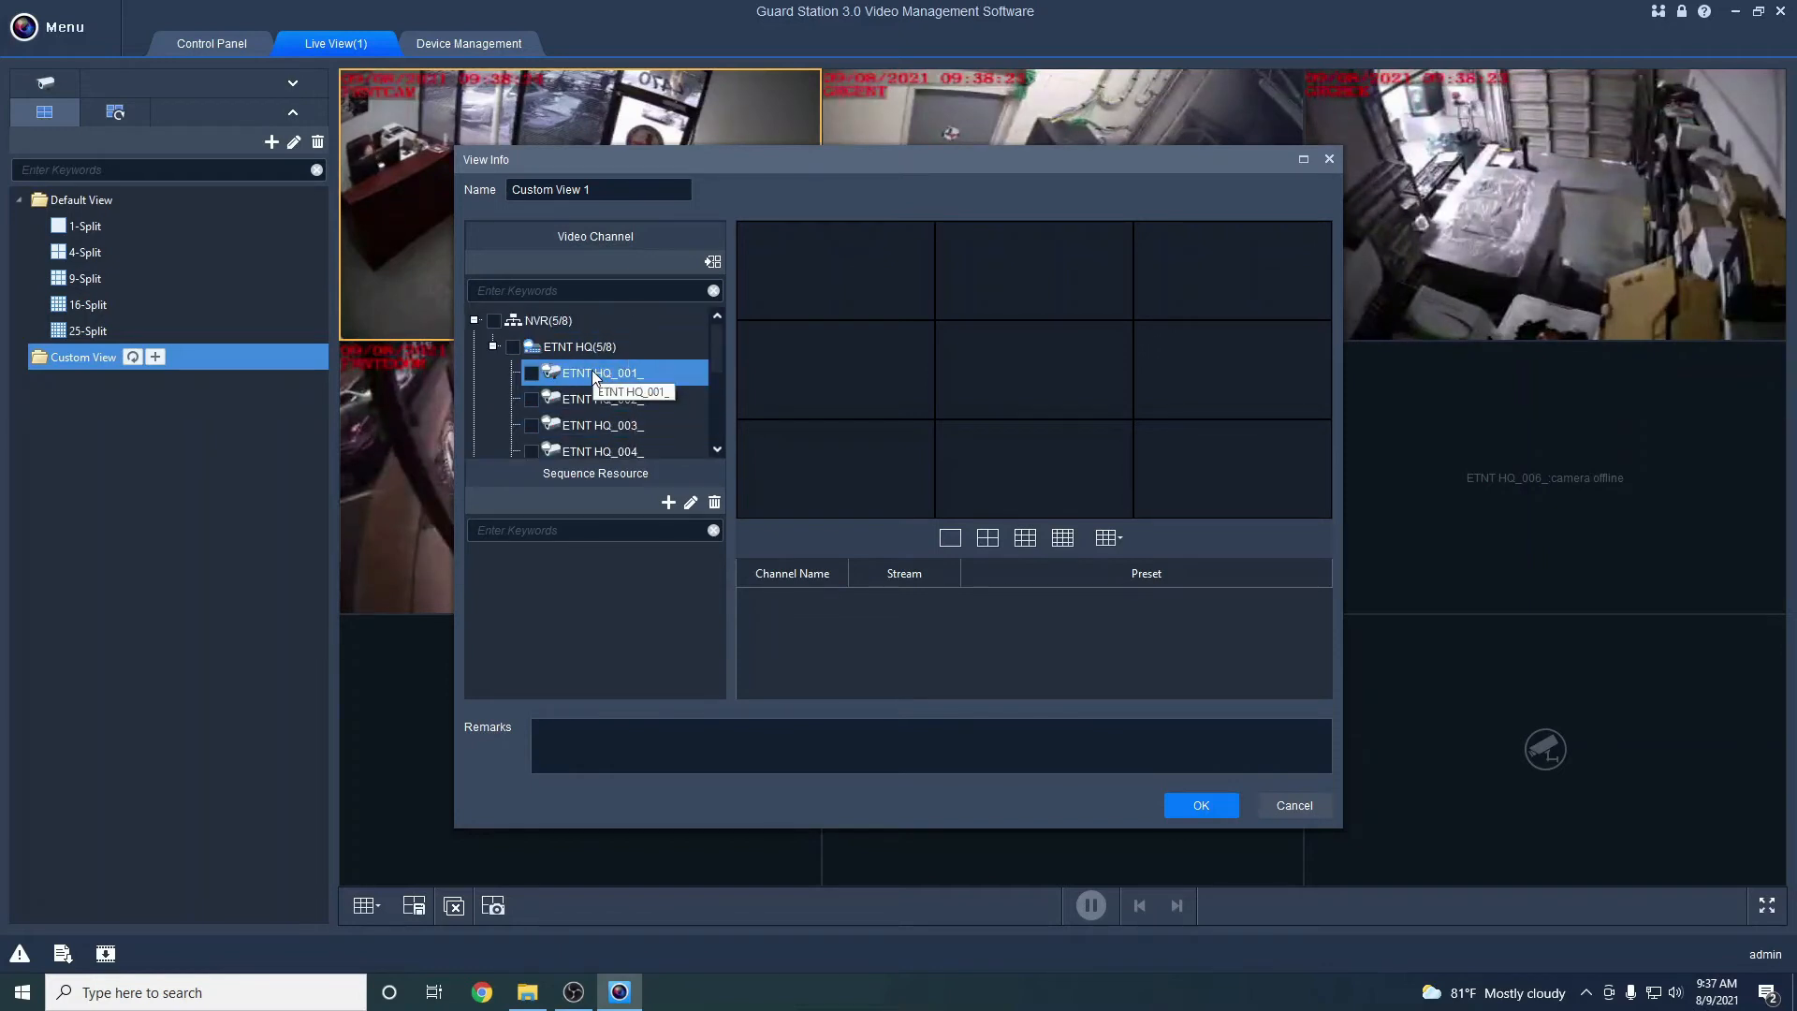
Place ETNT HQ_005_, 001_, 002_, 003_ and 004_ into the first five grid cells
left_click_drag(609, 150, 599, 234)
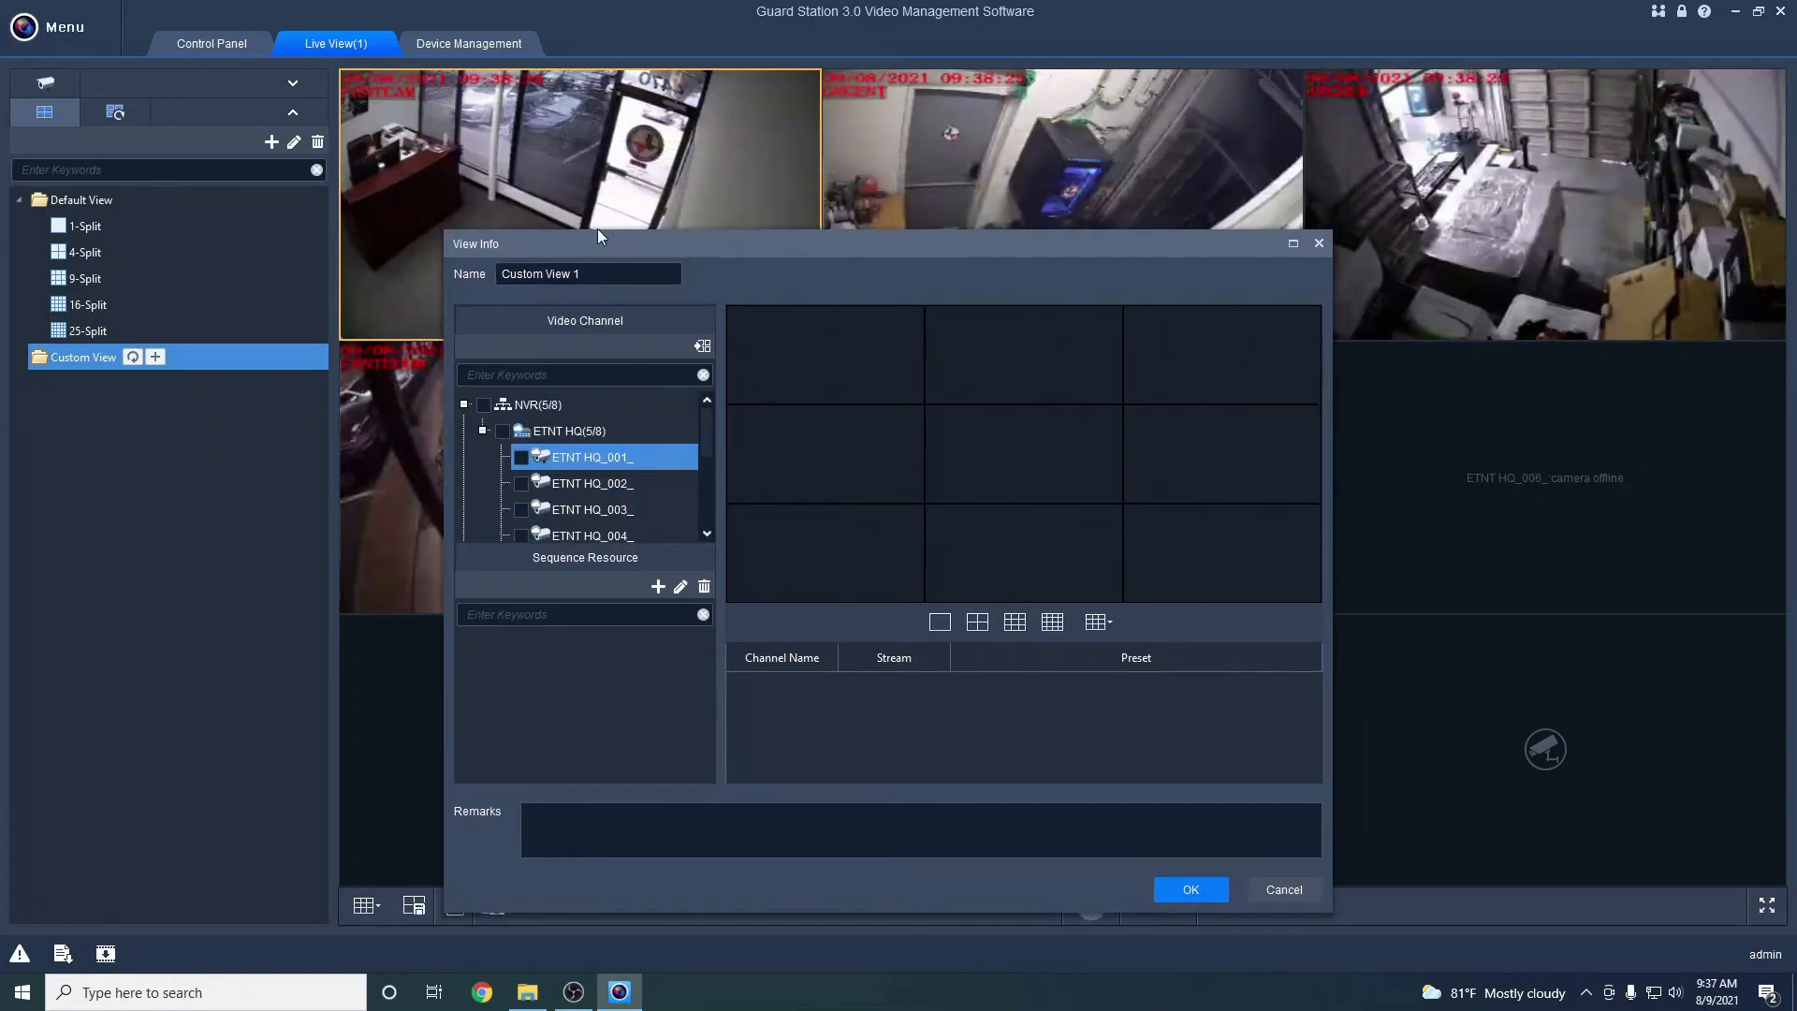
left_click_drag(771, 243, 1015, 226)
scroll(843, 468, "down", 1)
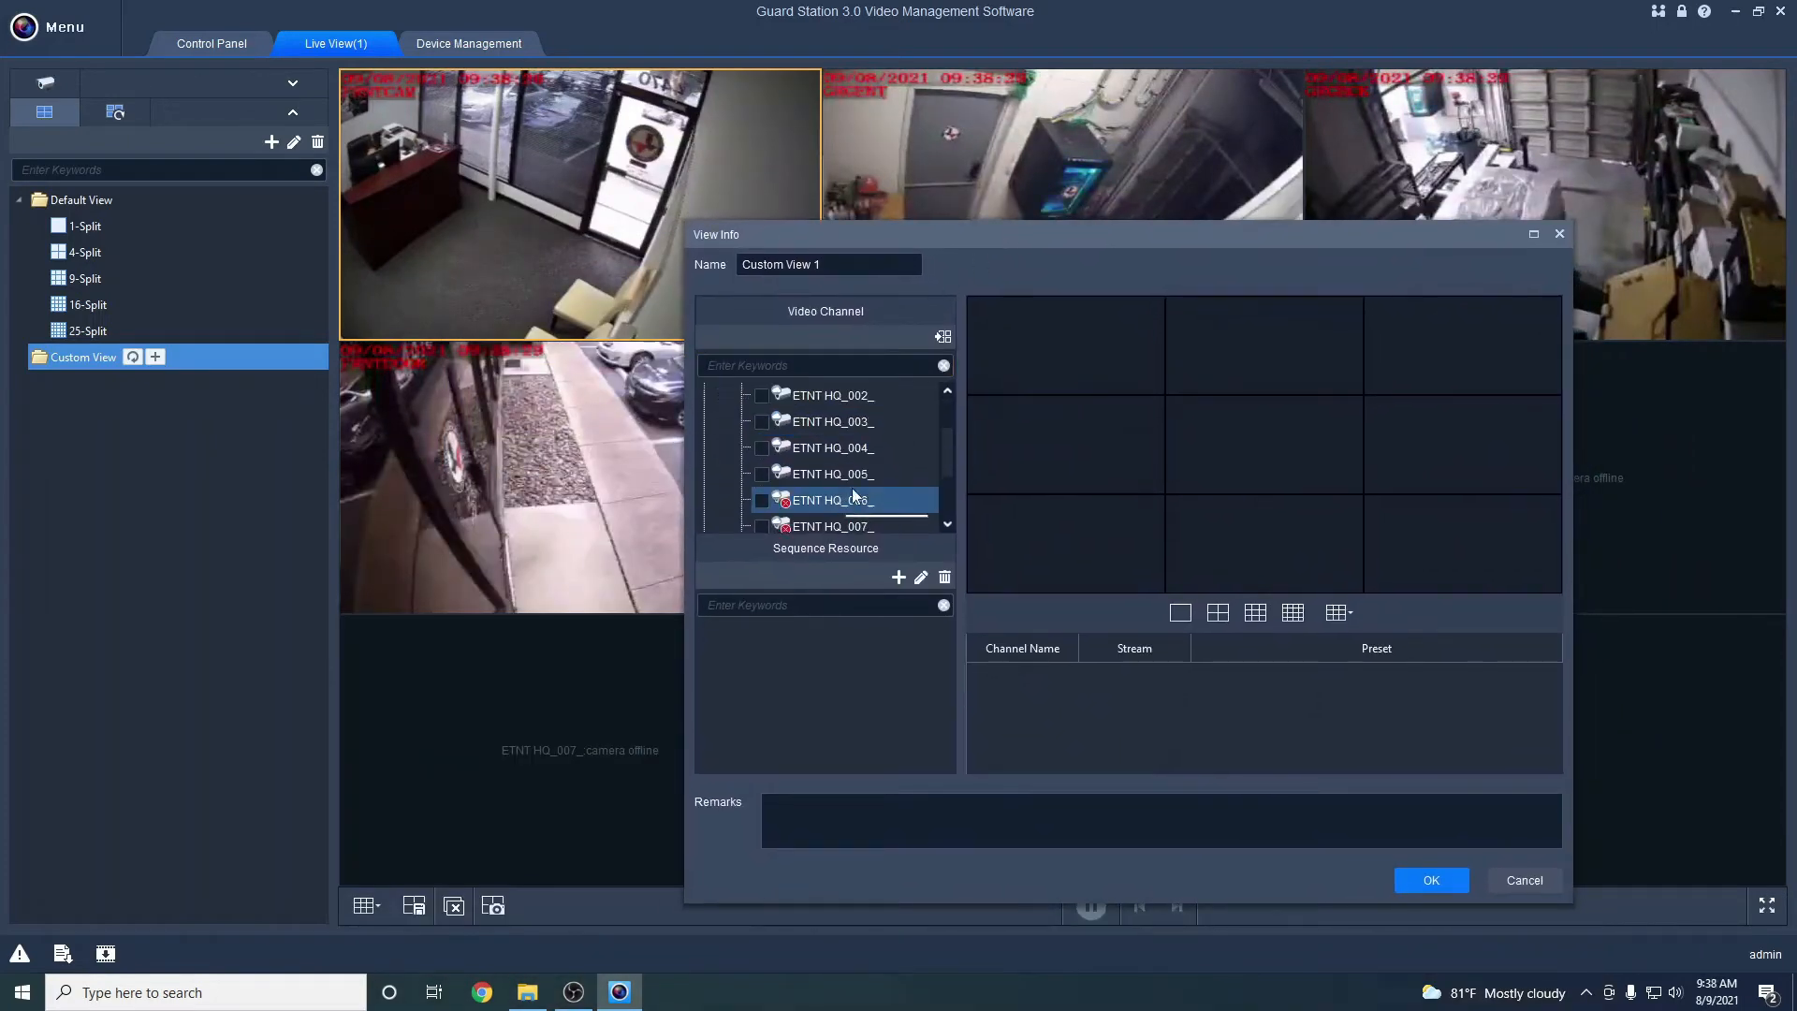
left_click_drag(866, 475, 1011, 354)
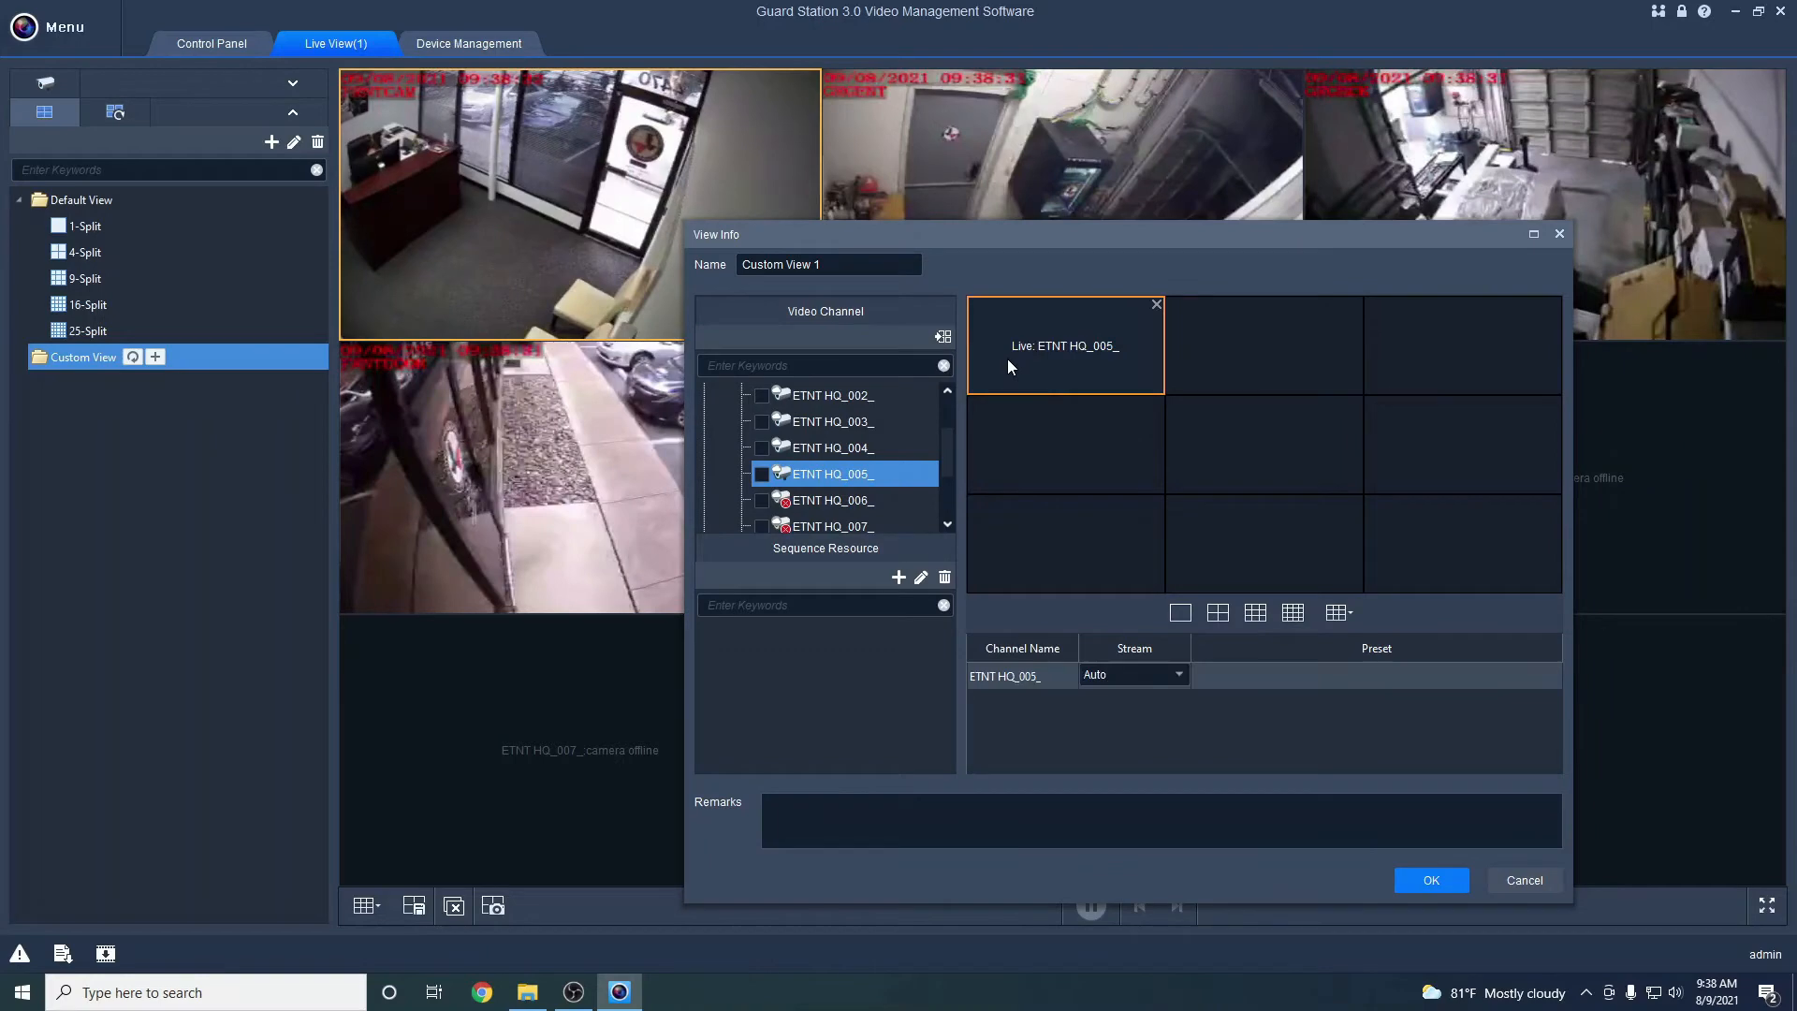
scroll(860, 479, "up", 1)
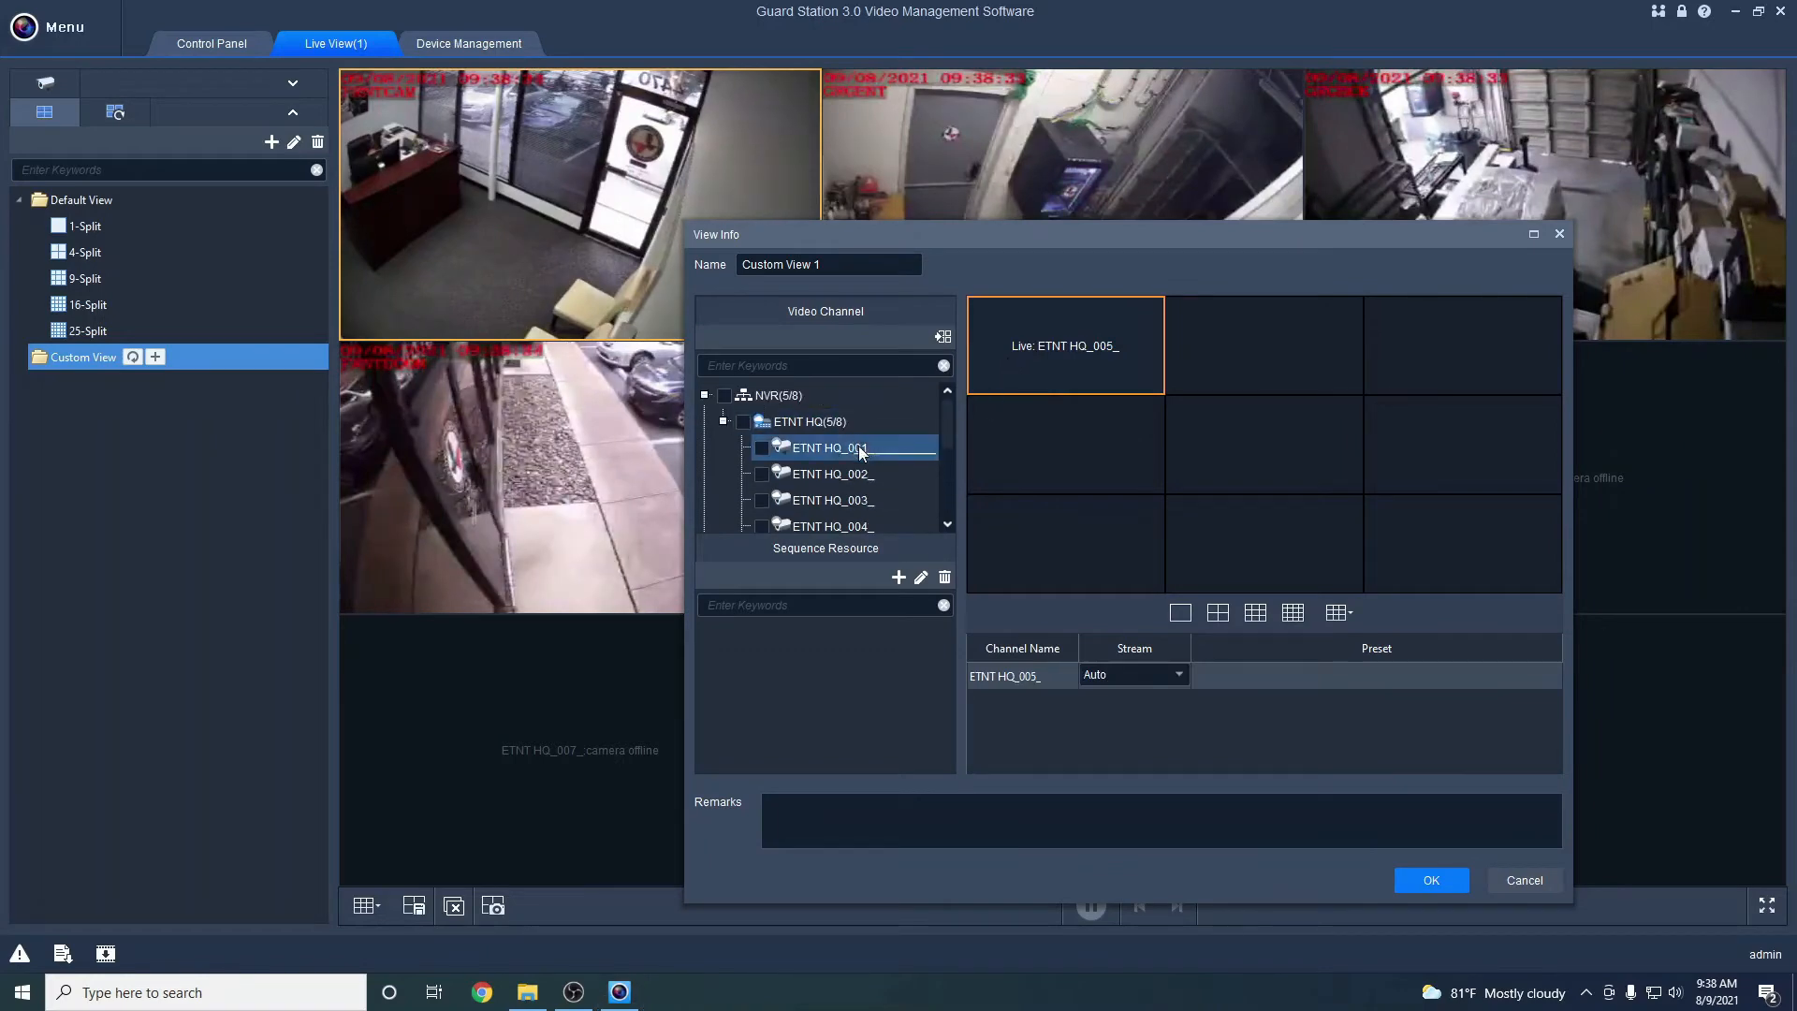
left_click_drag(855, 425, 1162, 380)
left_click_drag(845, 453, 1391, 337)
left_click(873, 500)
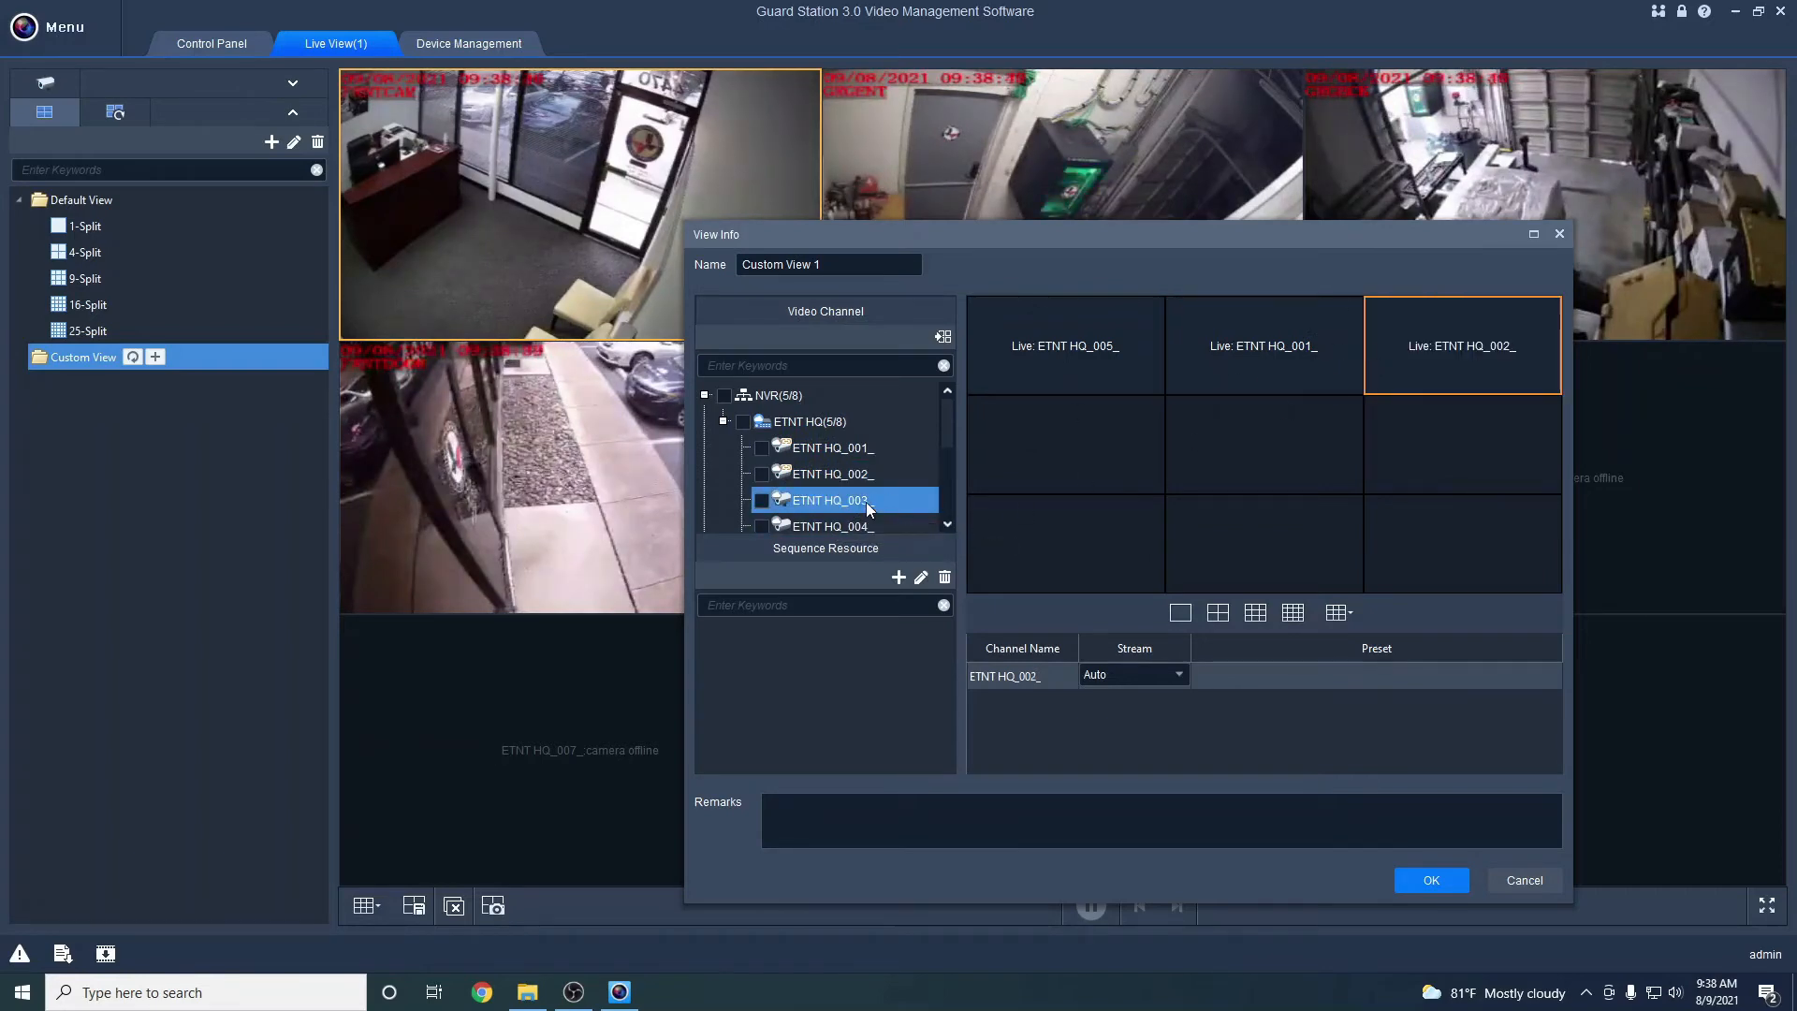
left_click_drag(906, 509, 1065, 445)
left_click_drag(835, 524, 1216, 422)
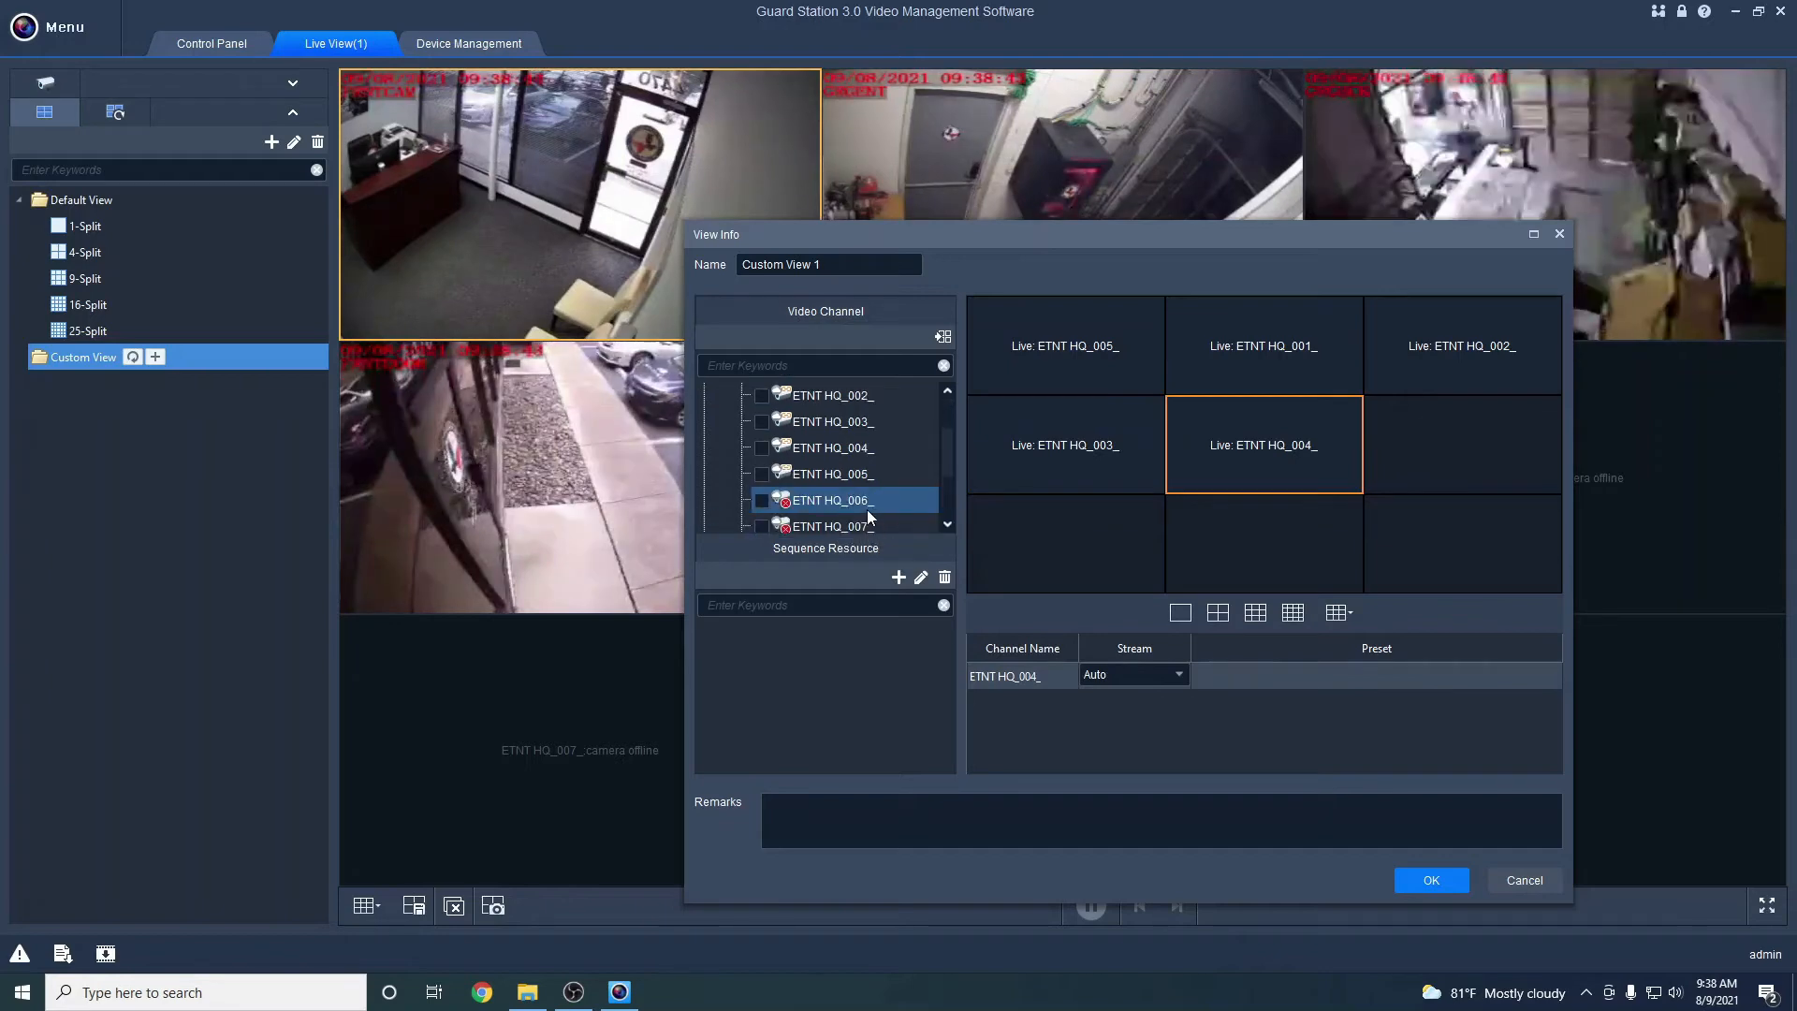
Check the camera in each filled cell and select the ETNT HQ_005_ cell
left_click(1105, 371)
left_click(1067, 440)
left_click(1256, 331)
left_click(1239, 440)
left_click(1481, 333)
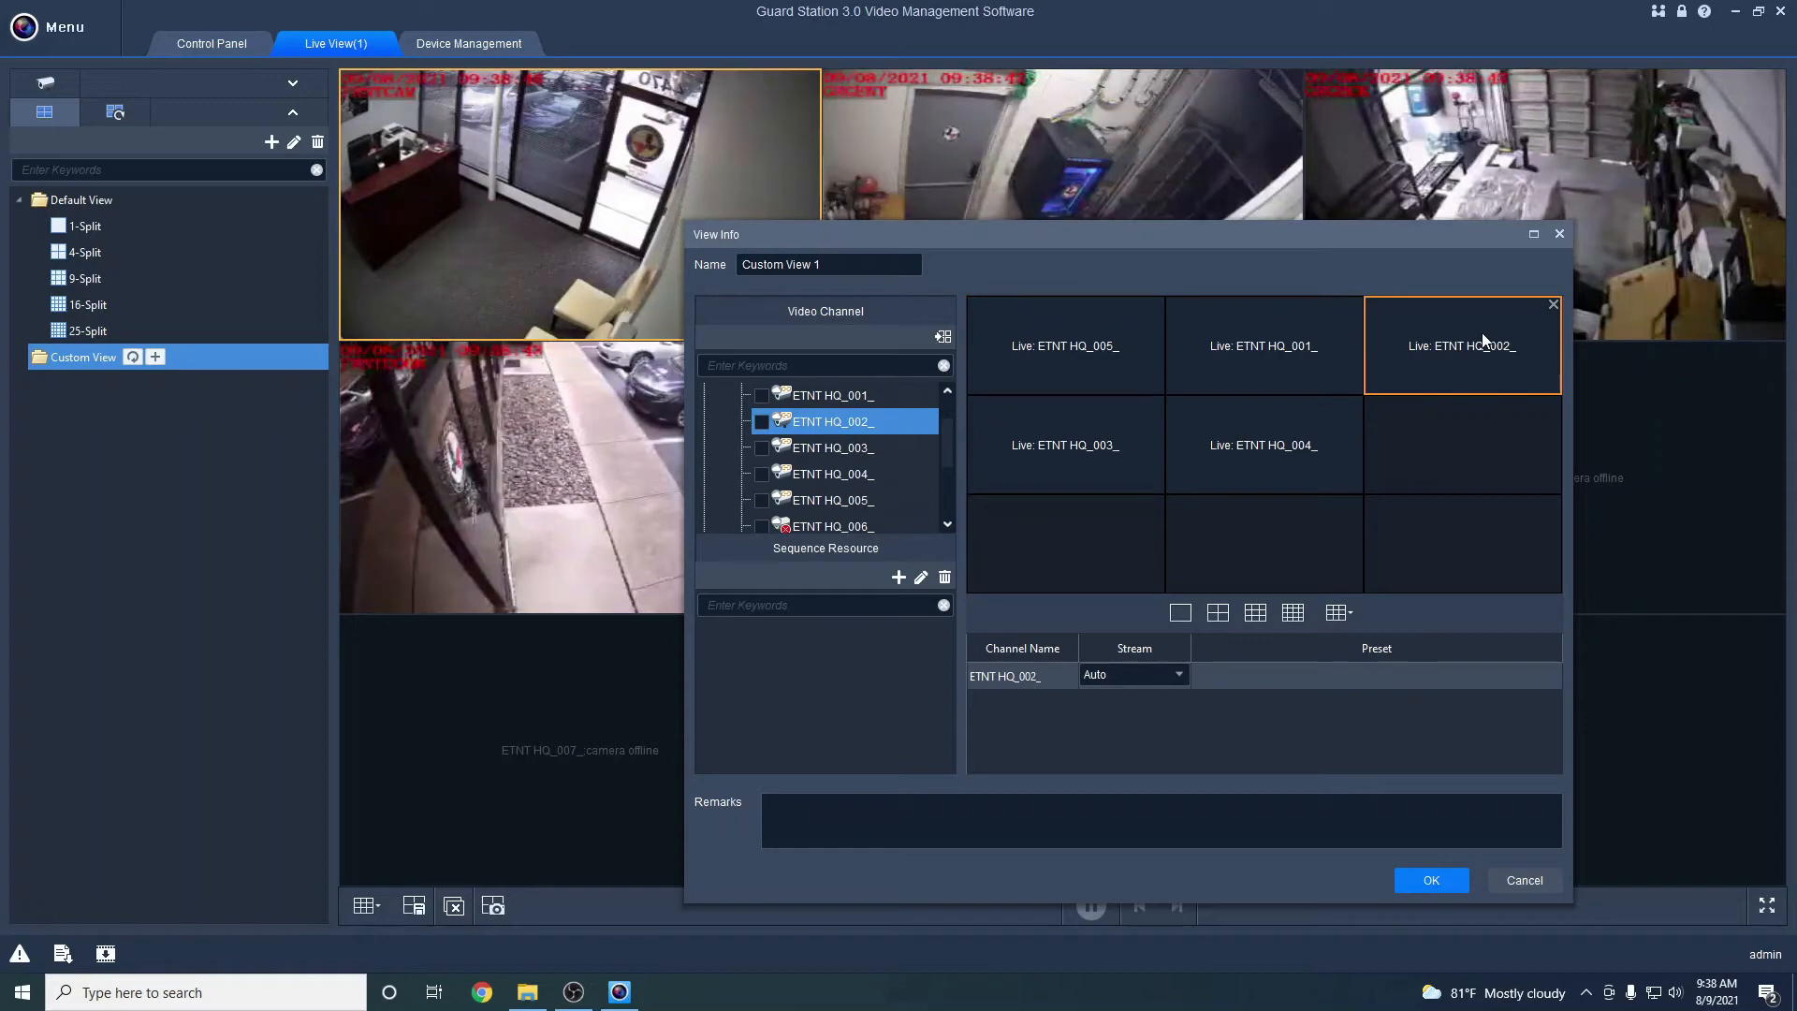
left_click(1098, 360)
Set ETNT HQ_005_, 001_ and 002_ to the Main stream
left_click(1115, 674)
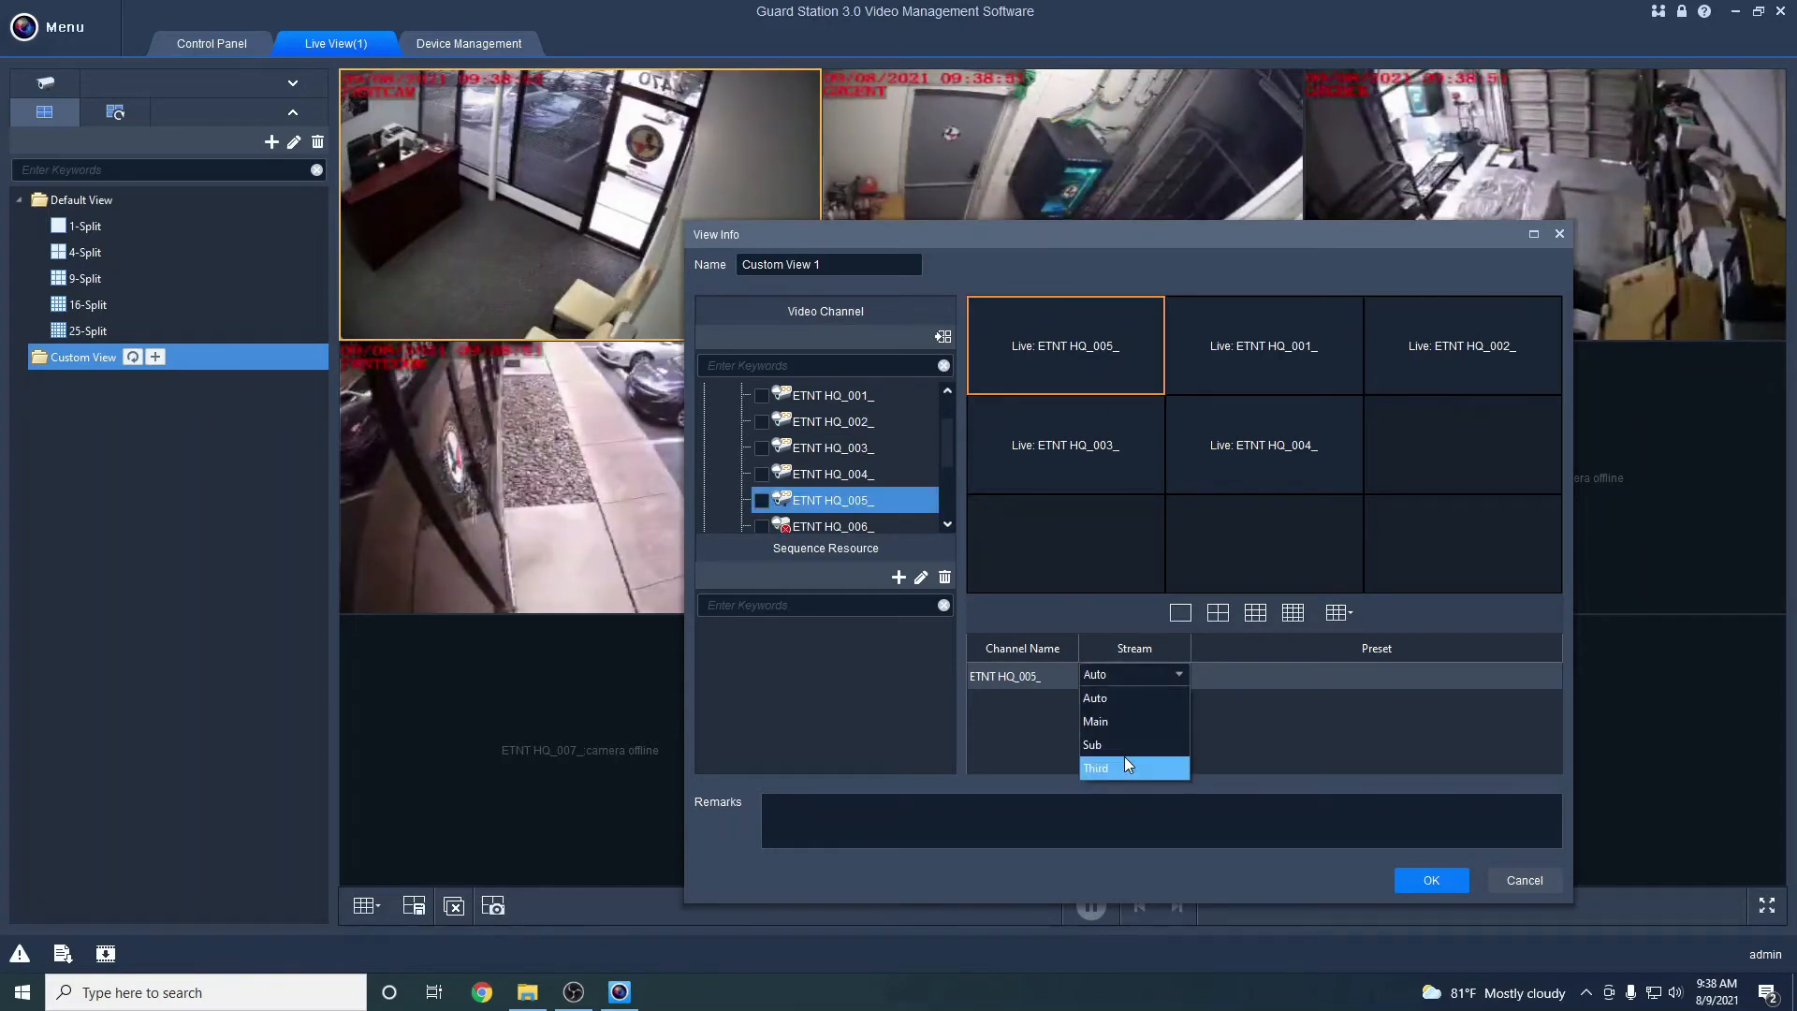
left_click(1031, 744)
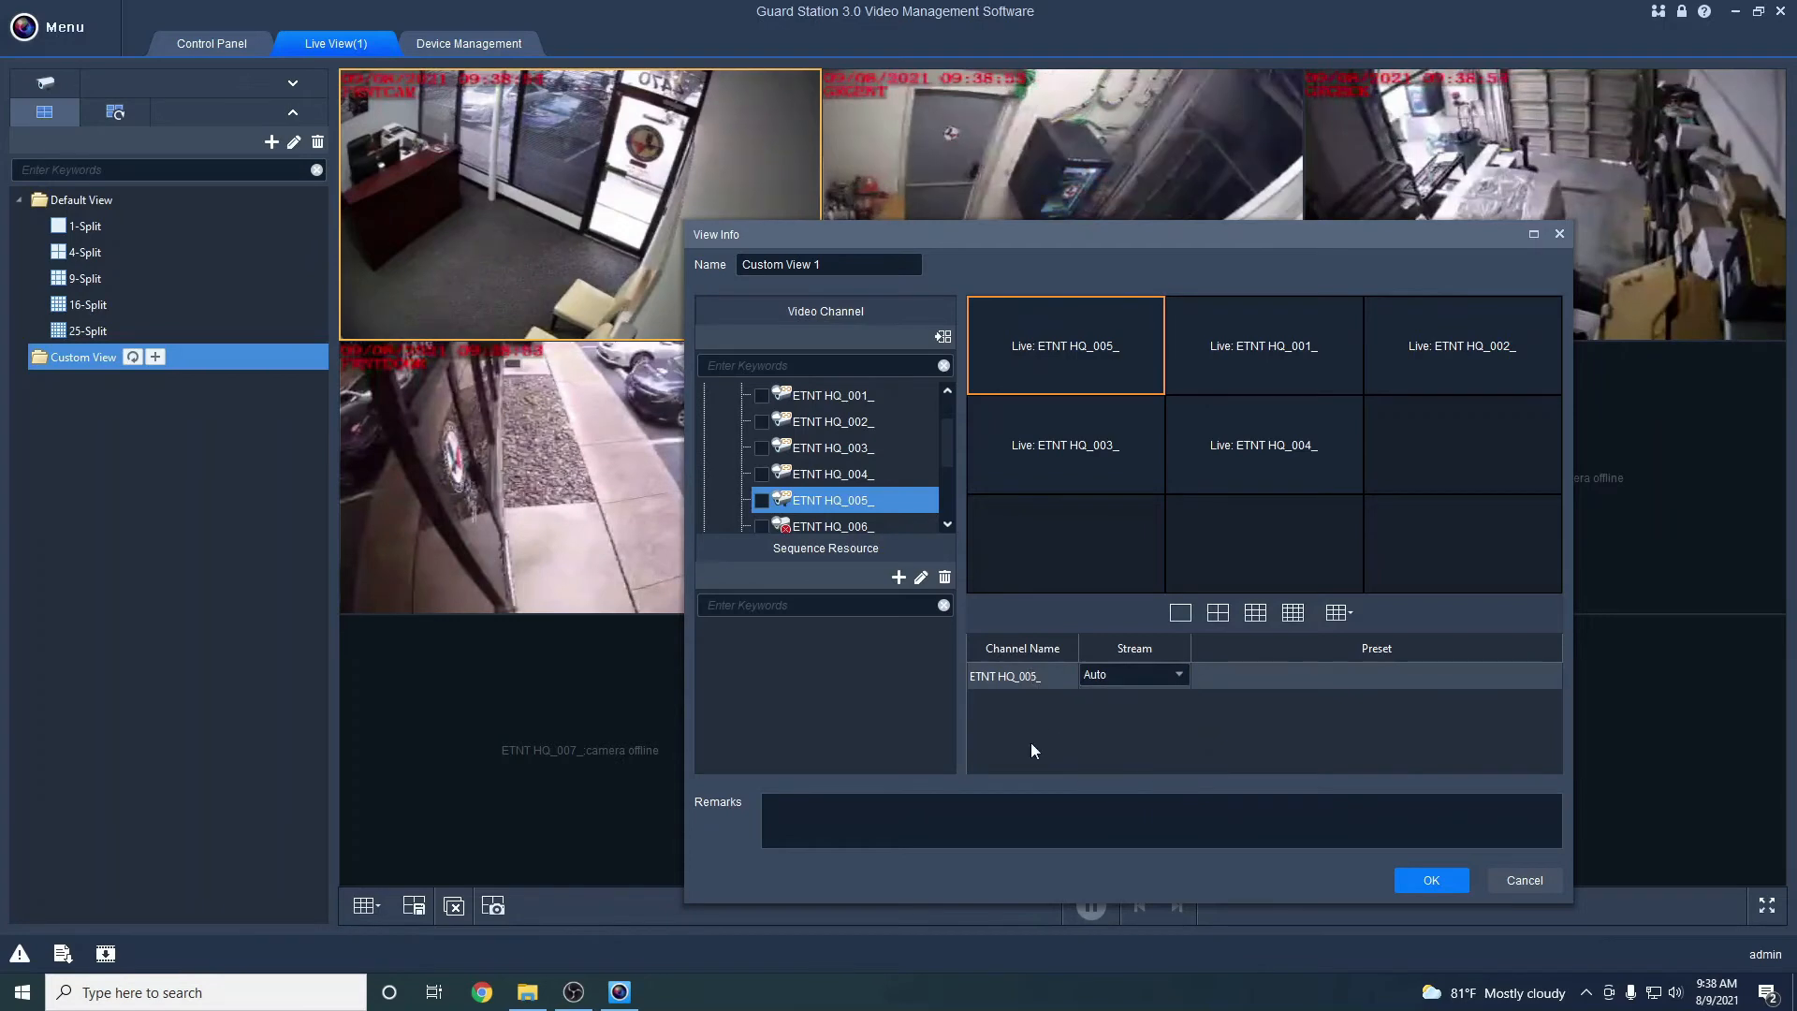
left_click(1119, 675)
left_click(1105, 721)
left_click(1241, 330)
left_click(1123, 674)
left_click(1116, 721)
left_click(1478, 316)
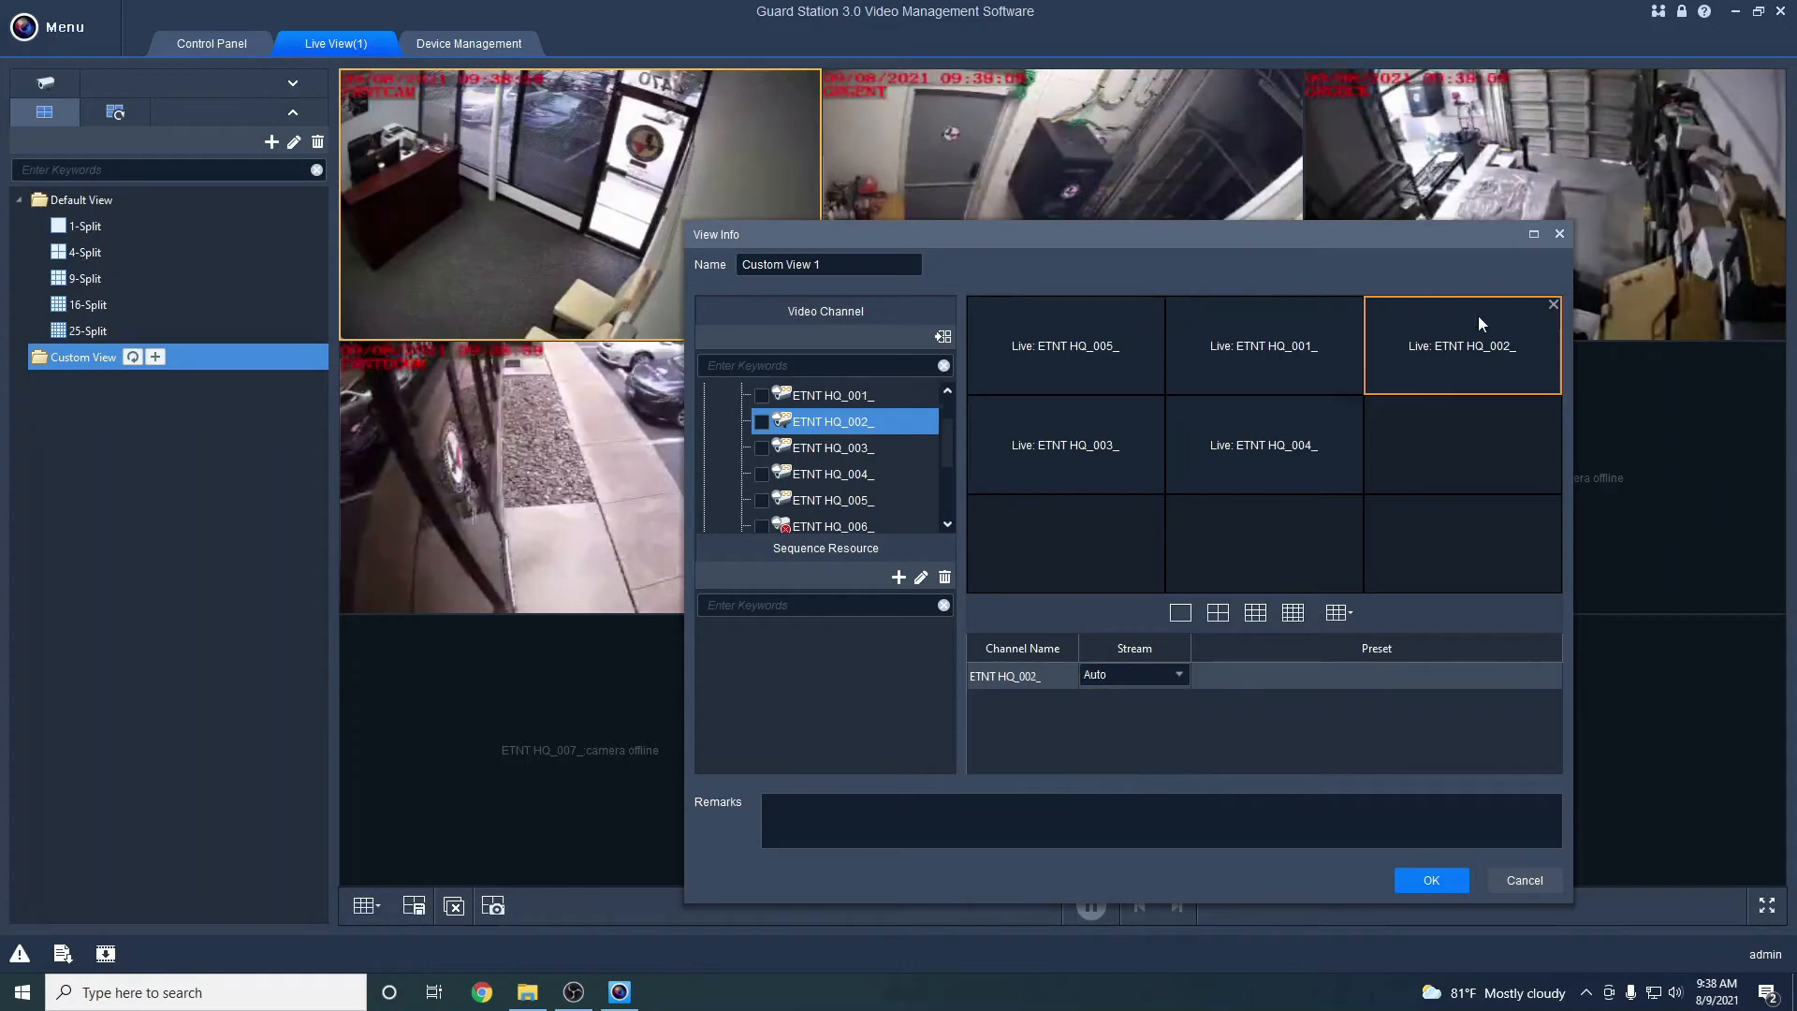
left_click(1123, 674)
left_click(1118, 719)
Set ETNT HQ_003_ and 004_ to Main, review every tile, and save the view
left_click(1071, 482)
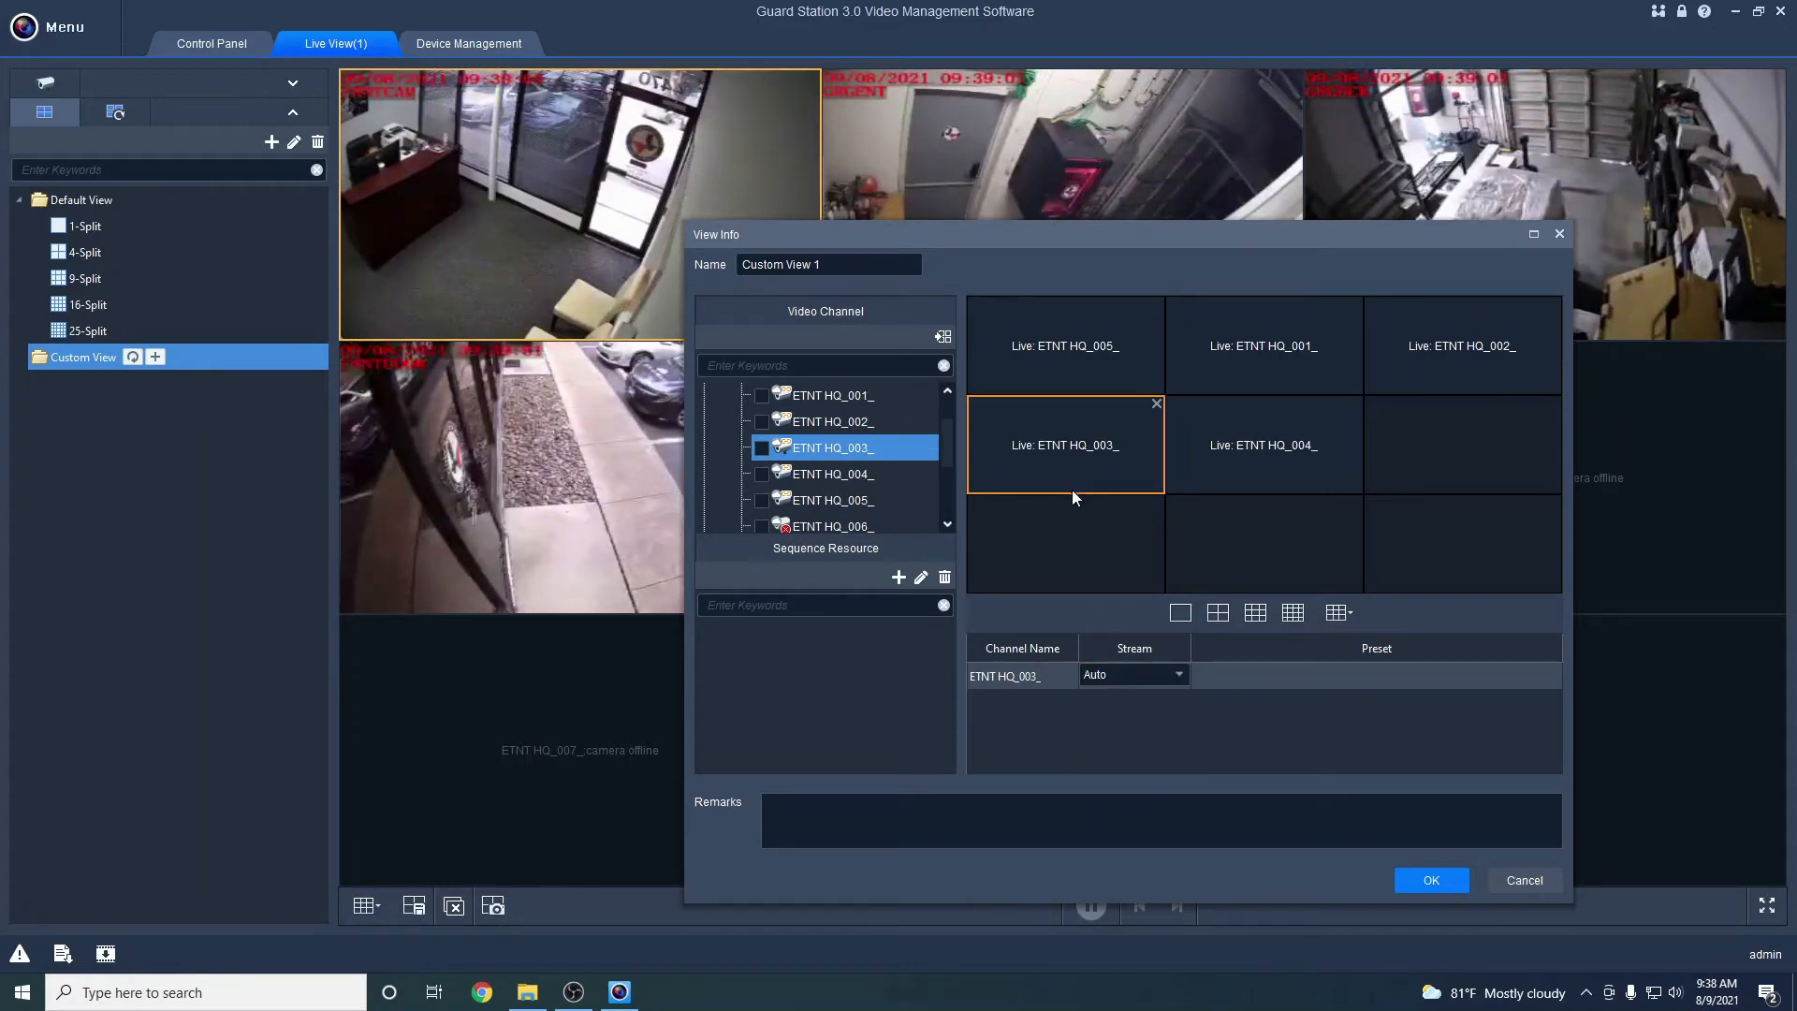
left_click(1107, 676)
left_click(1105, 721)
left_click(1296, 475)
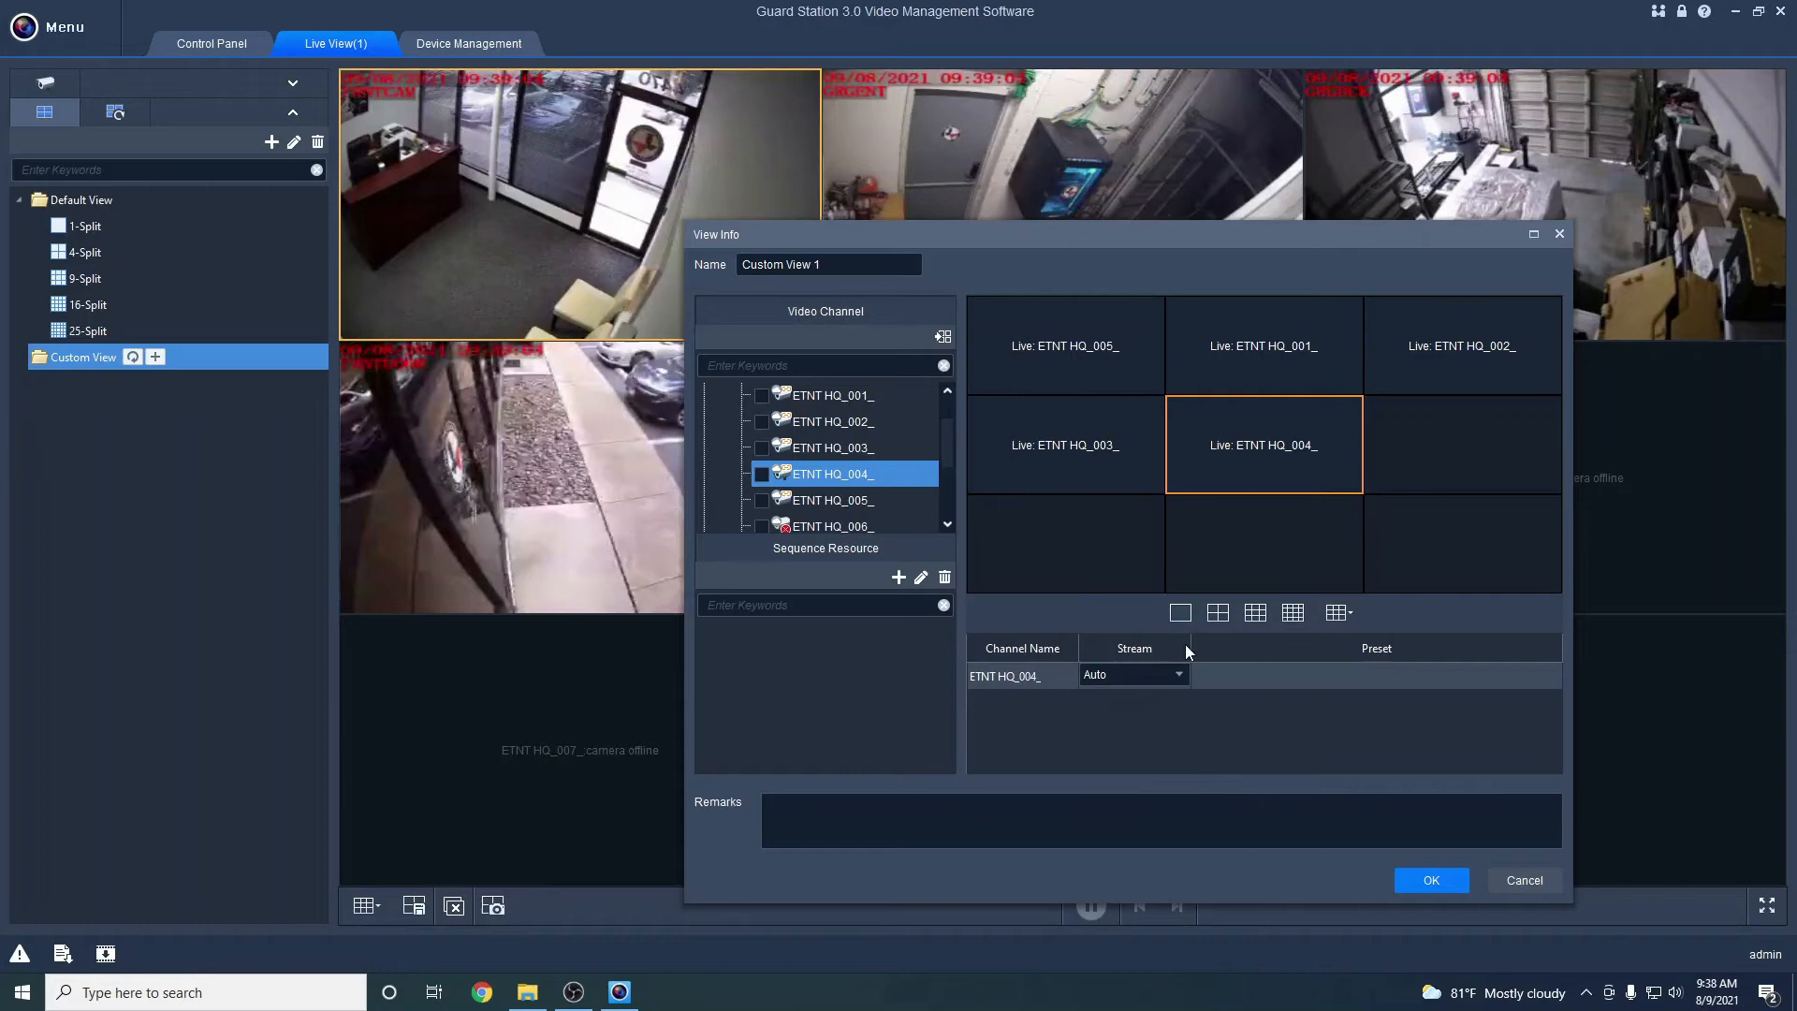
left_click(1123, 675)
left_click(1131, 721)
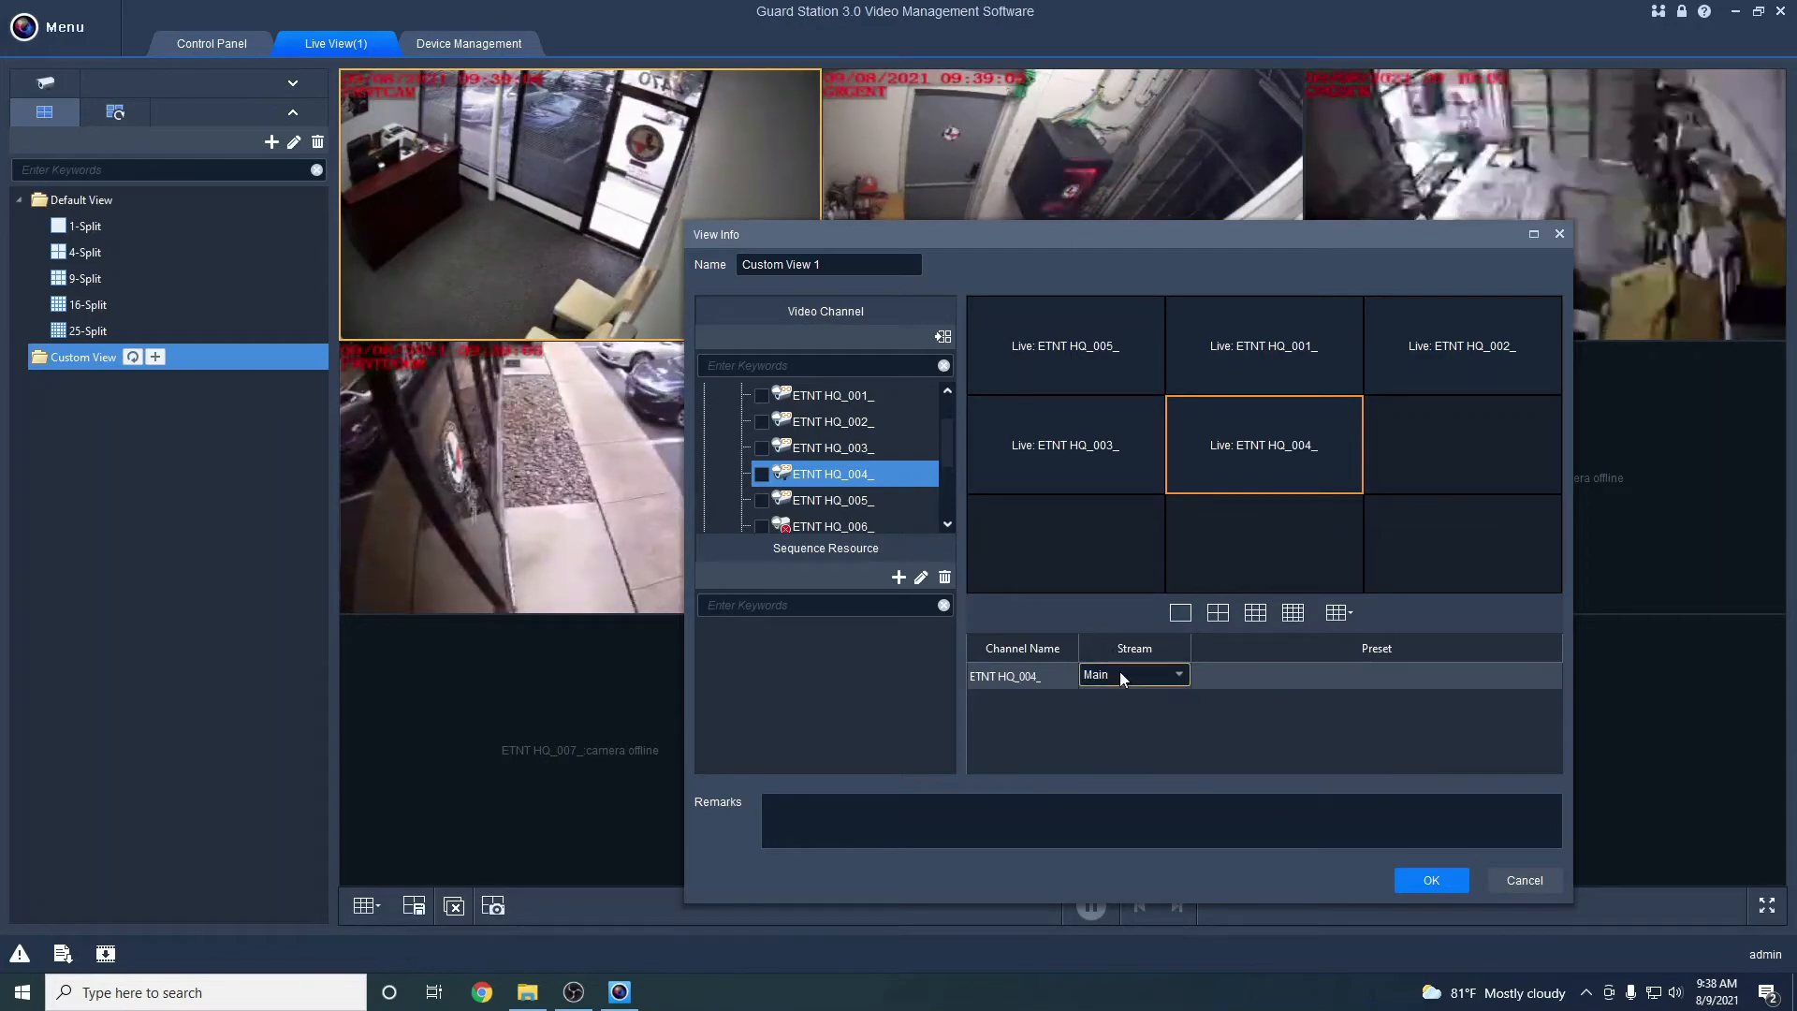
left_click(1070, 417)
left_click(1078, 345)
left_click(1257, 323)
left_click(1274, 428)
left_click(1436, 337)
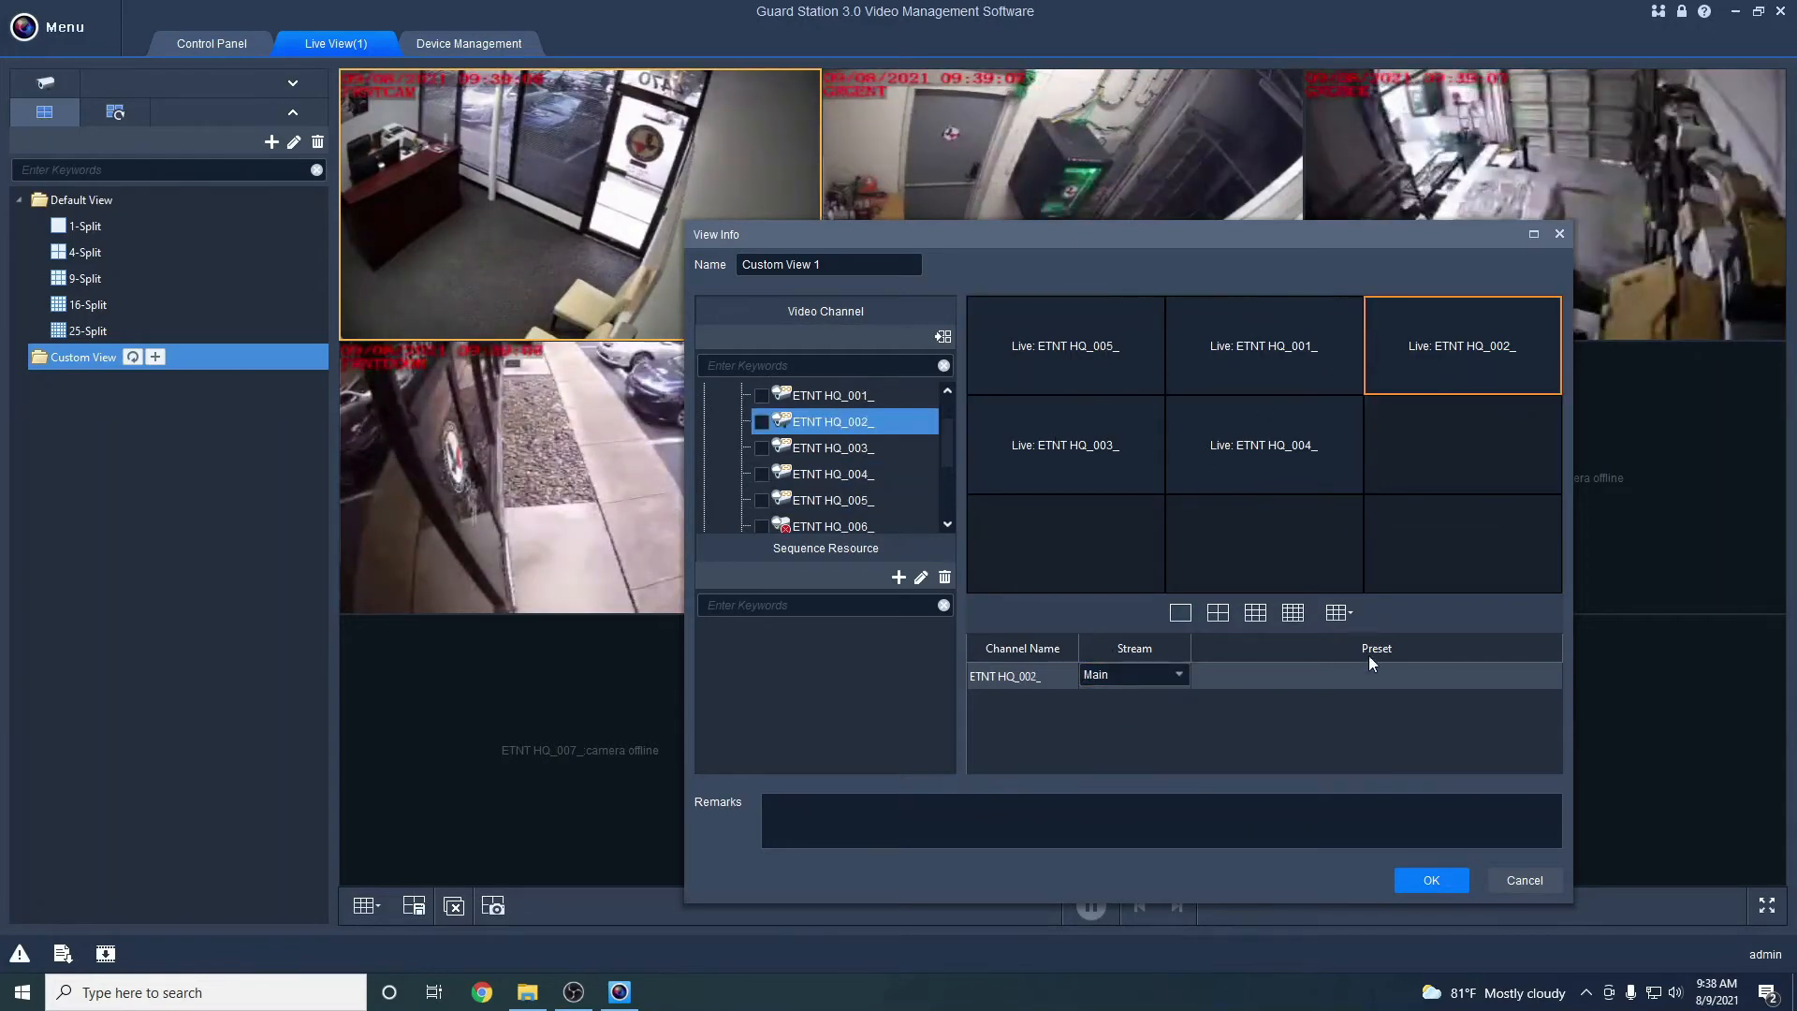
left_click(1445, 885)
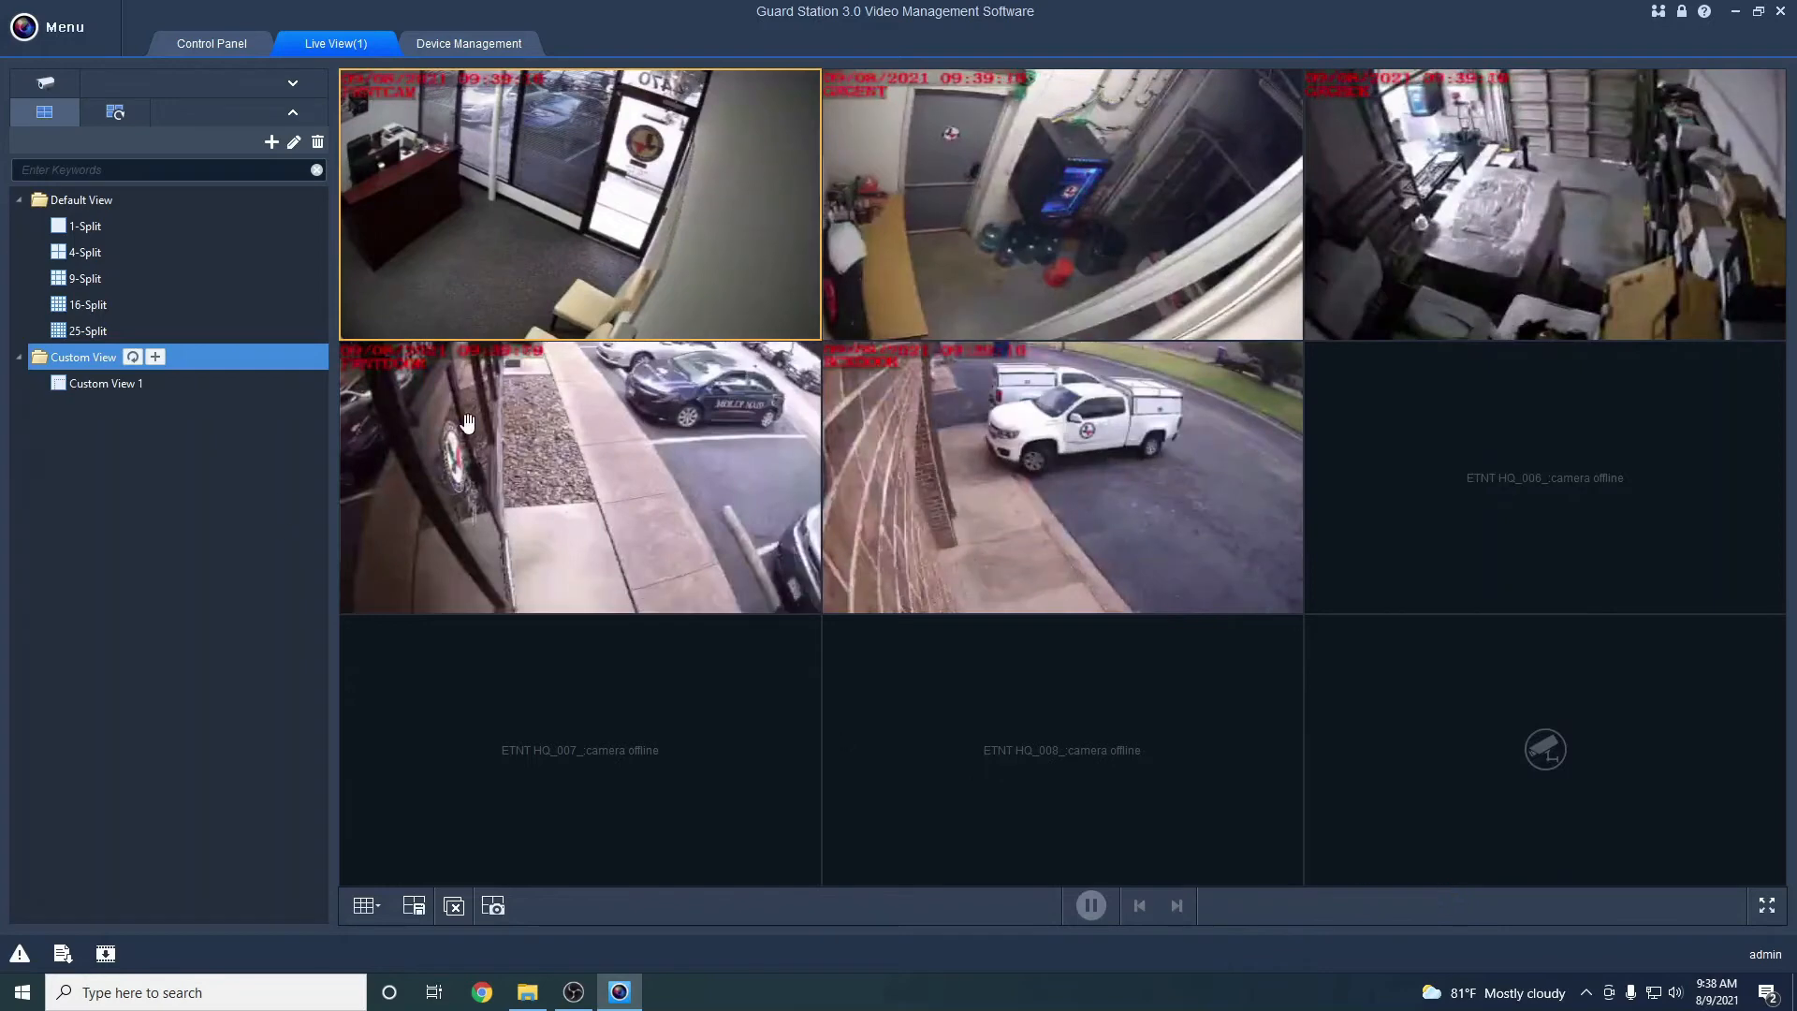
Load Custom View 1 into the live grid and cancel a rename, keeping its name
left_click(112, 387)
left_click(185, 383)
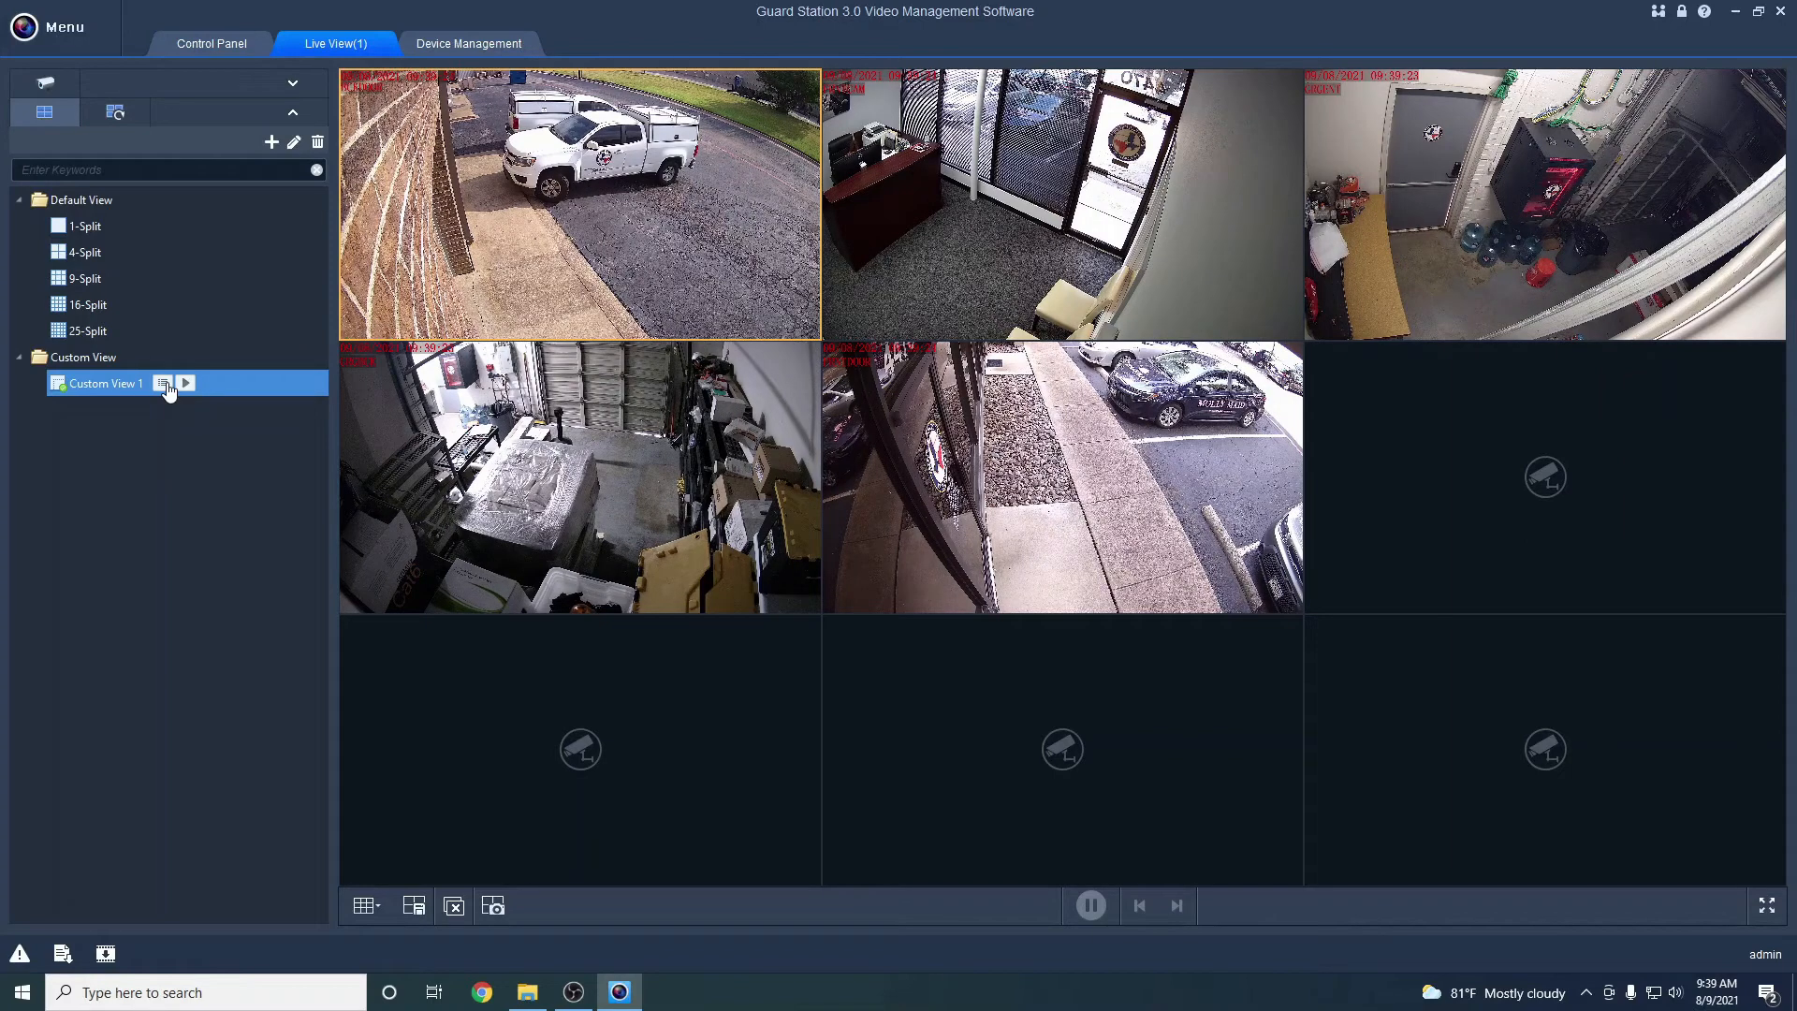
left_click(165, 386)
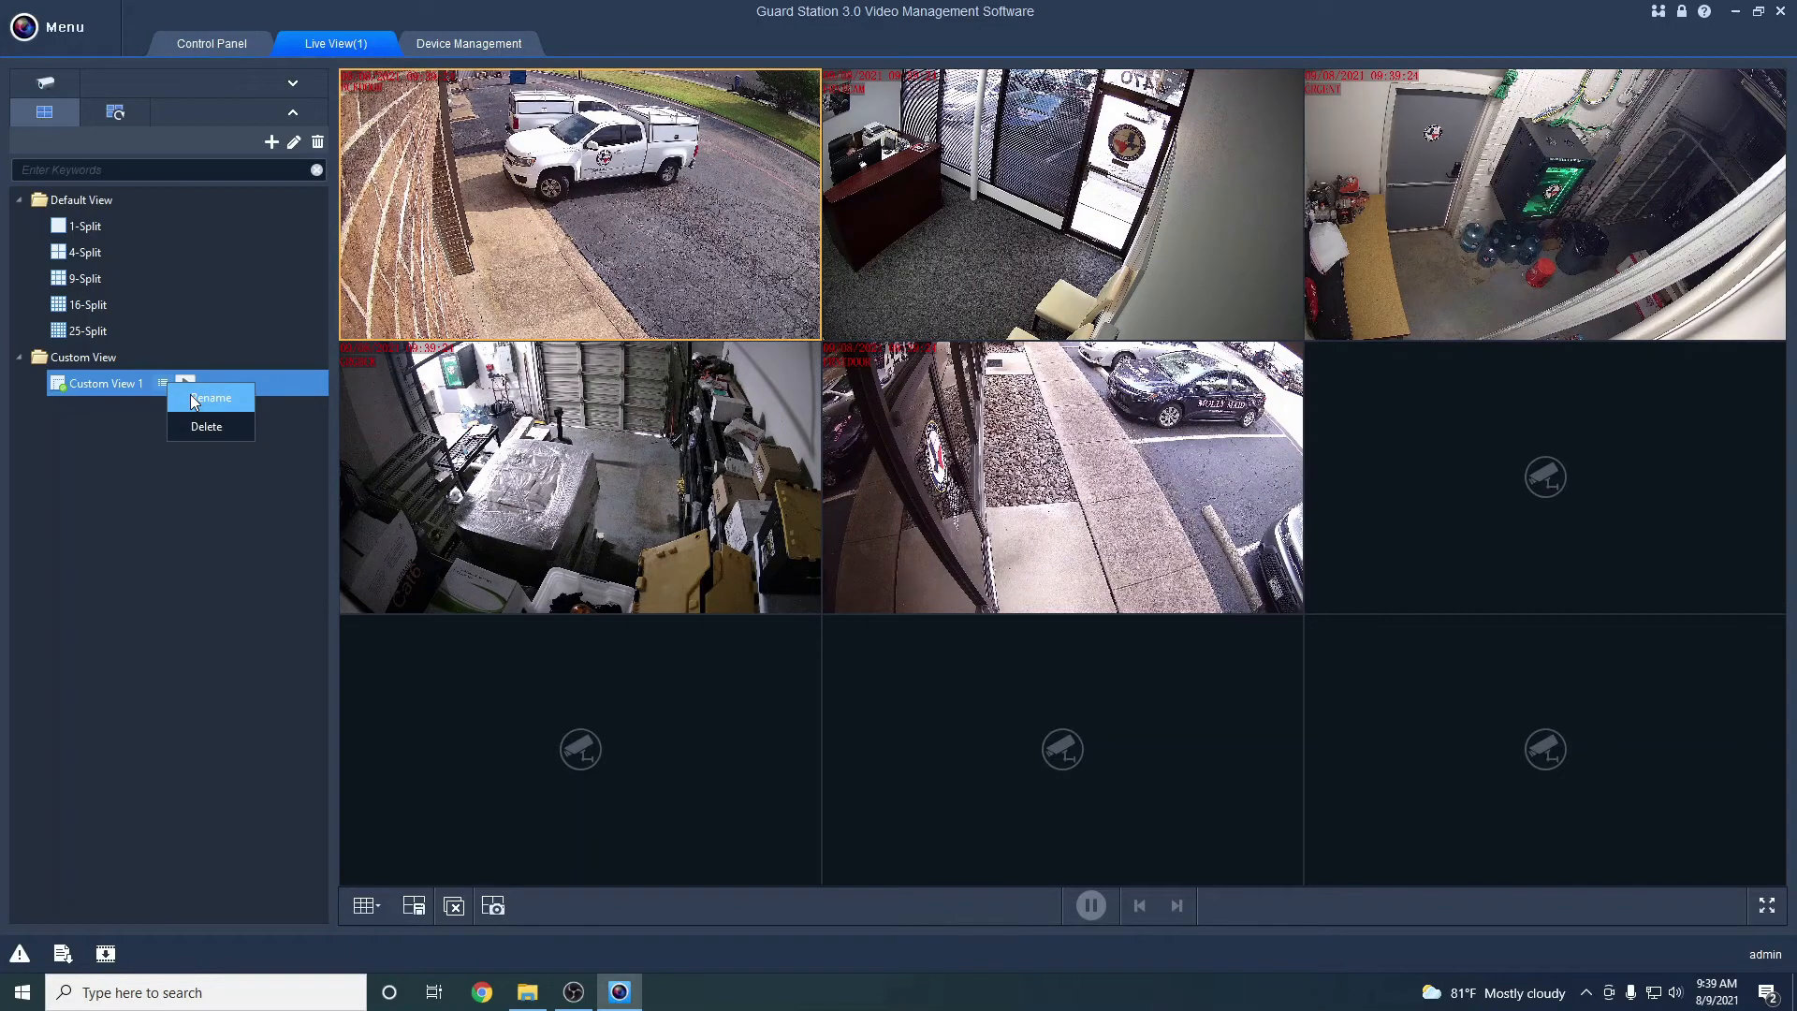
left_click(197, 399)
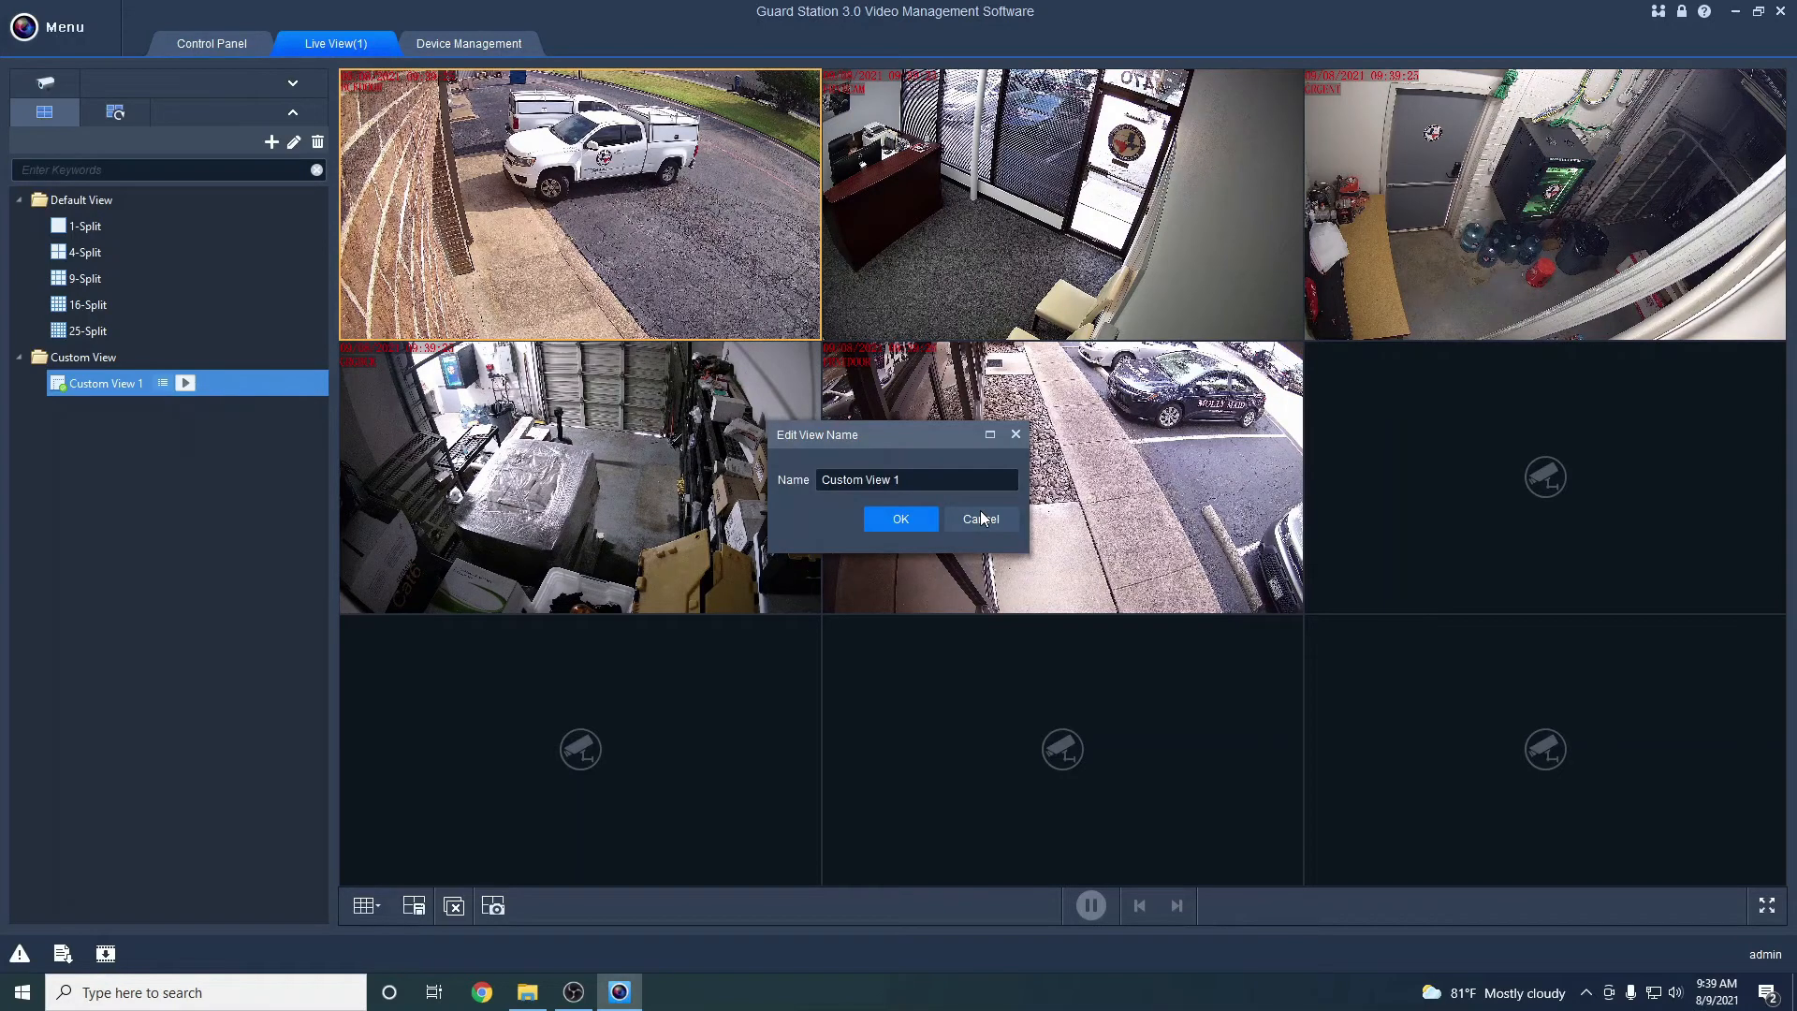
left_click(980, 518)
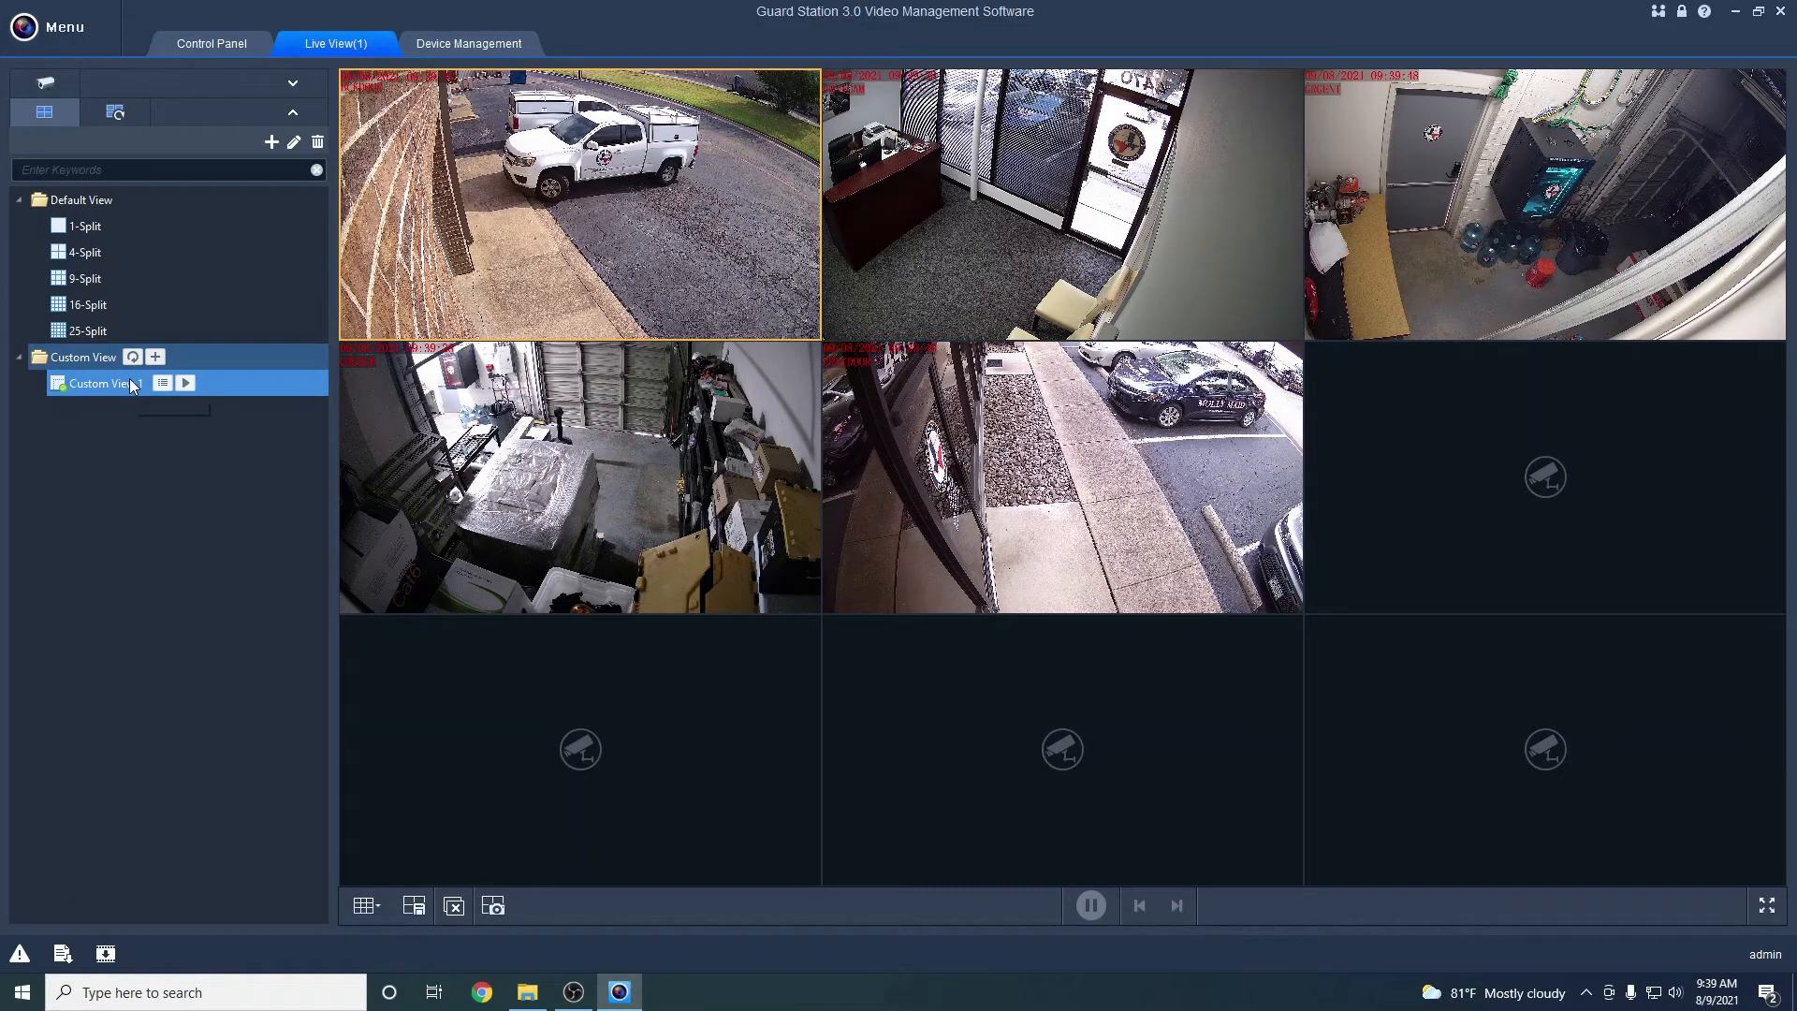
Switch the side panel to the device list and return to the Control Panel
left_click(294, 85)
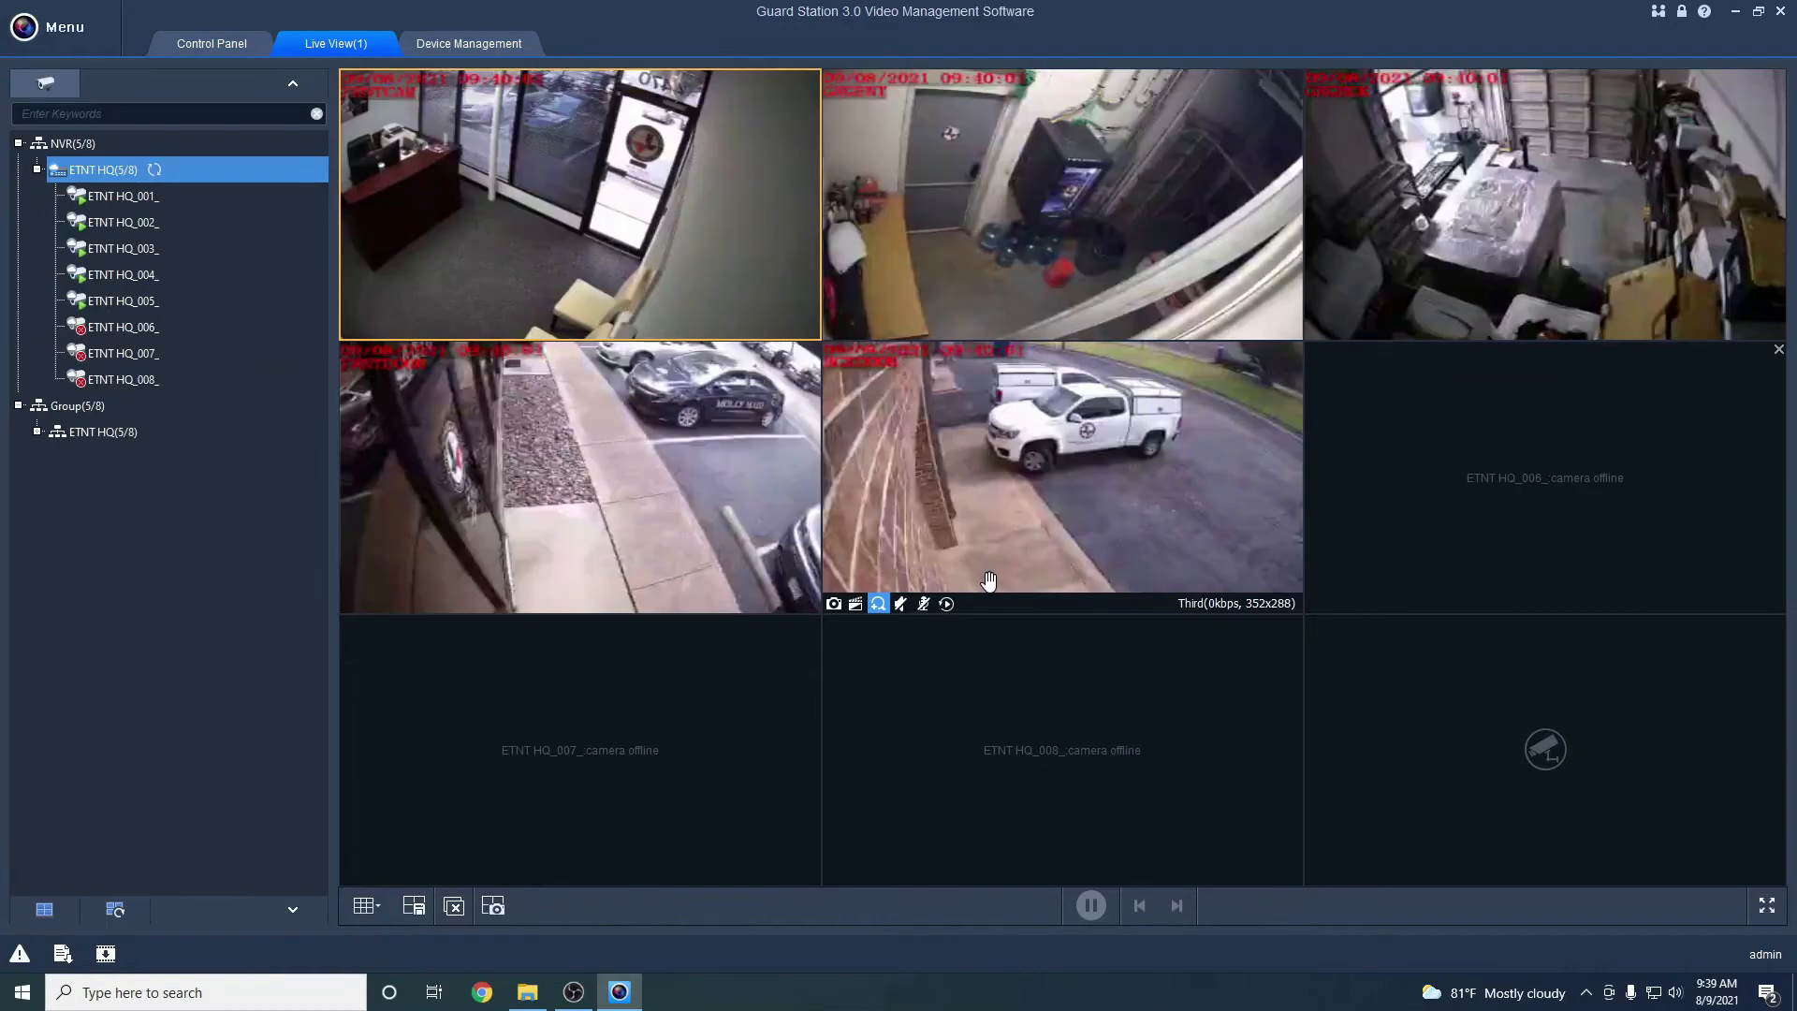
mouse_move(842, 339)
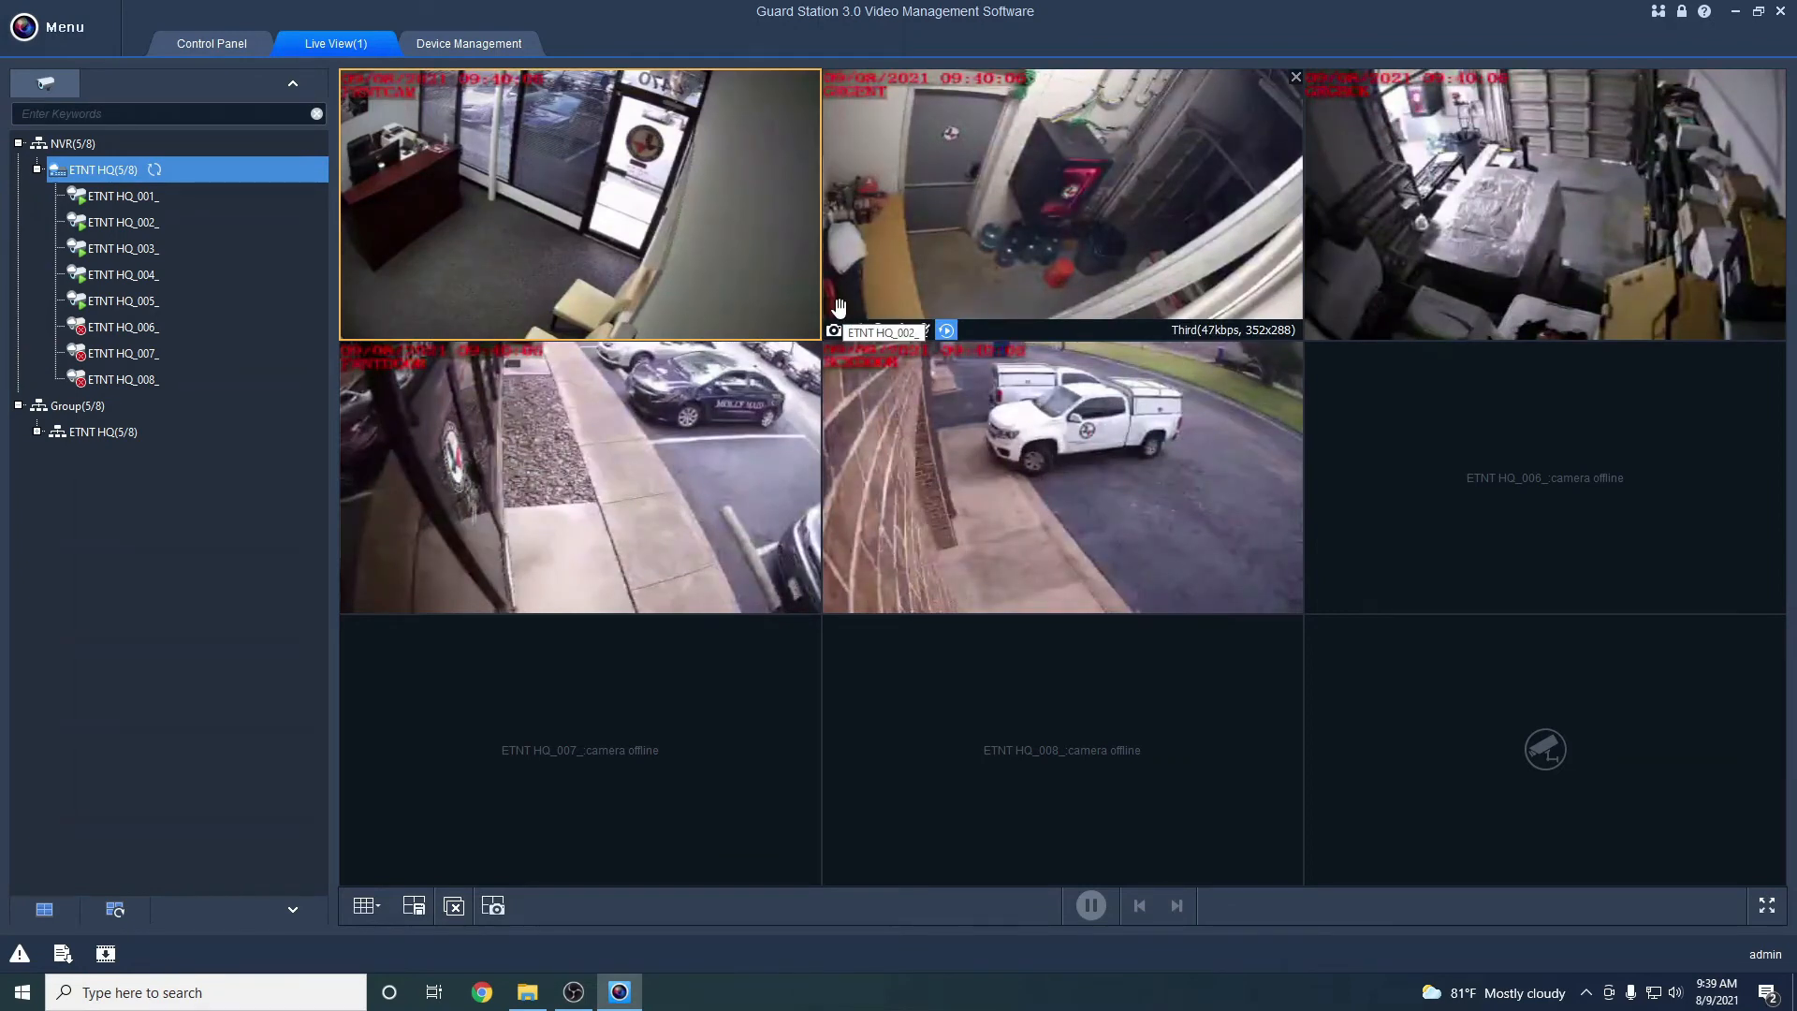
left_click(233, 47)
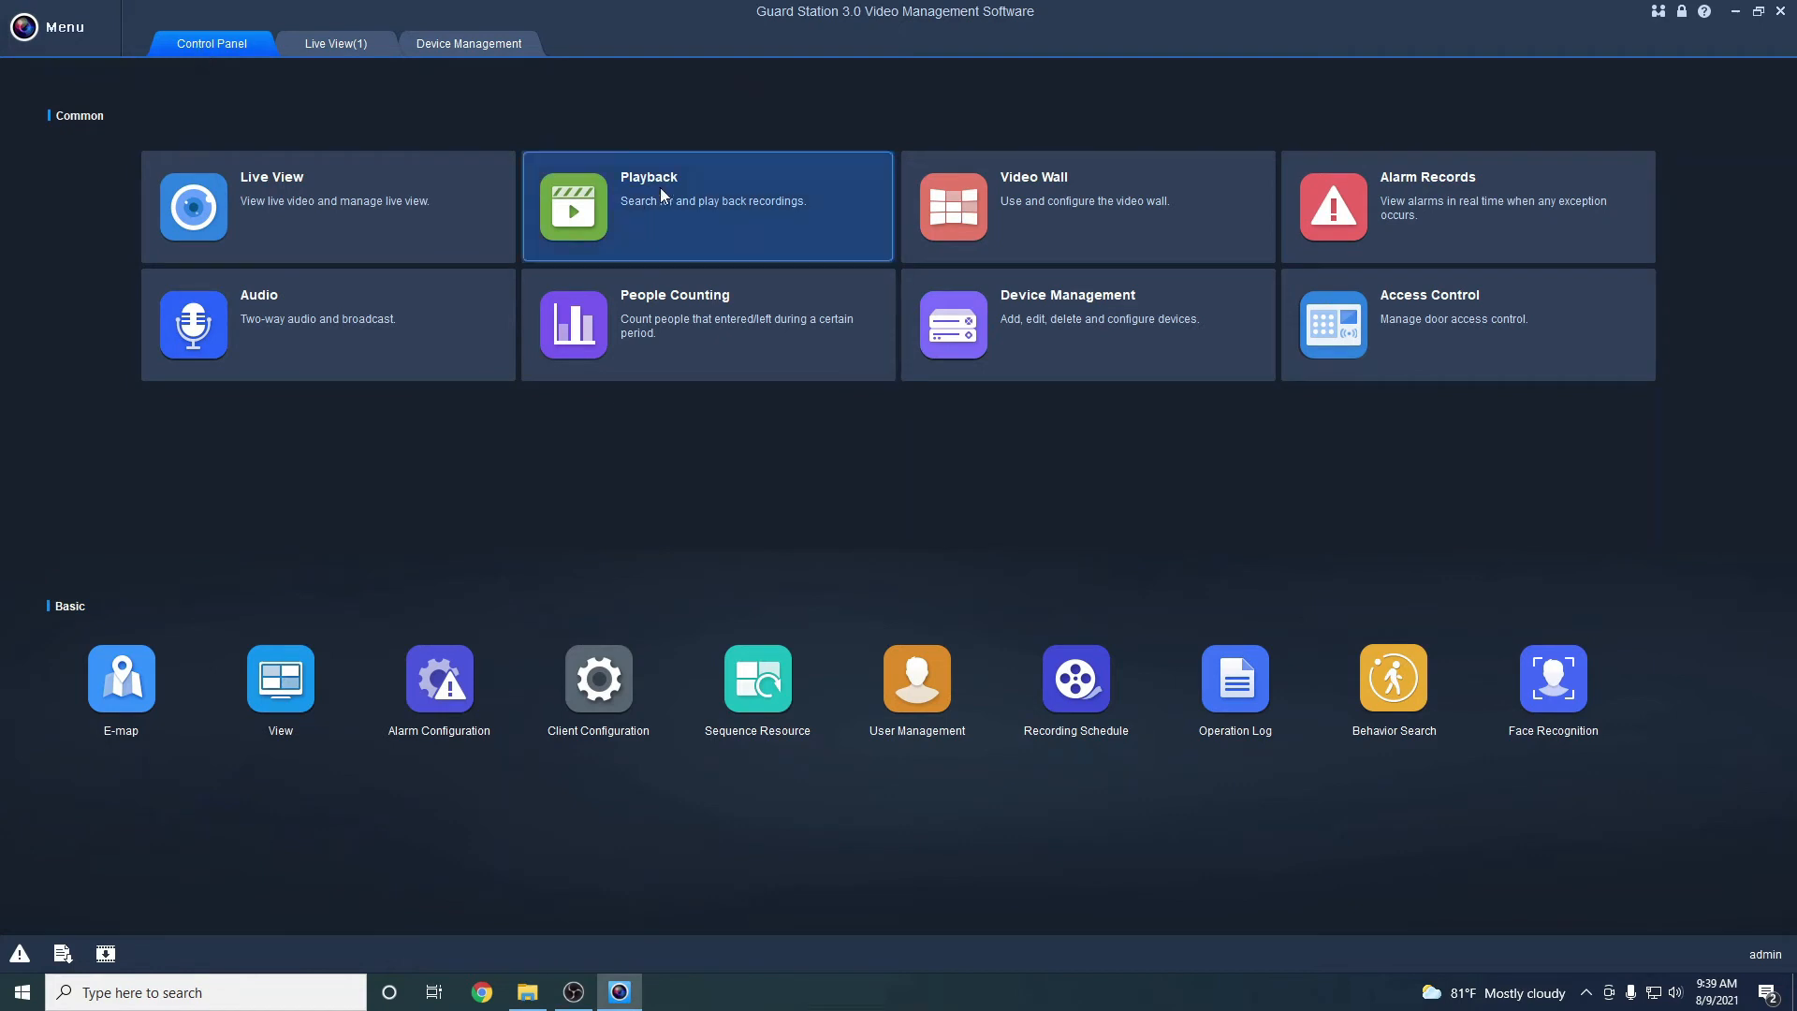
In Playback, tick only camera ETNT HQ_005_ under ETNT HQ(5/8) and target the top-left pane
left_click(704, 199)
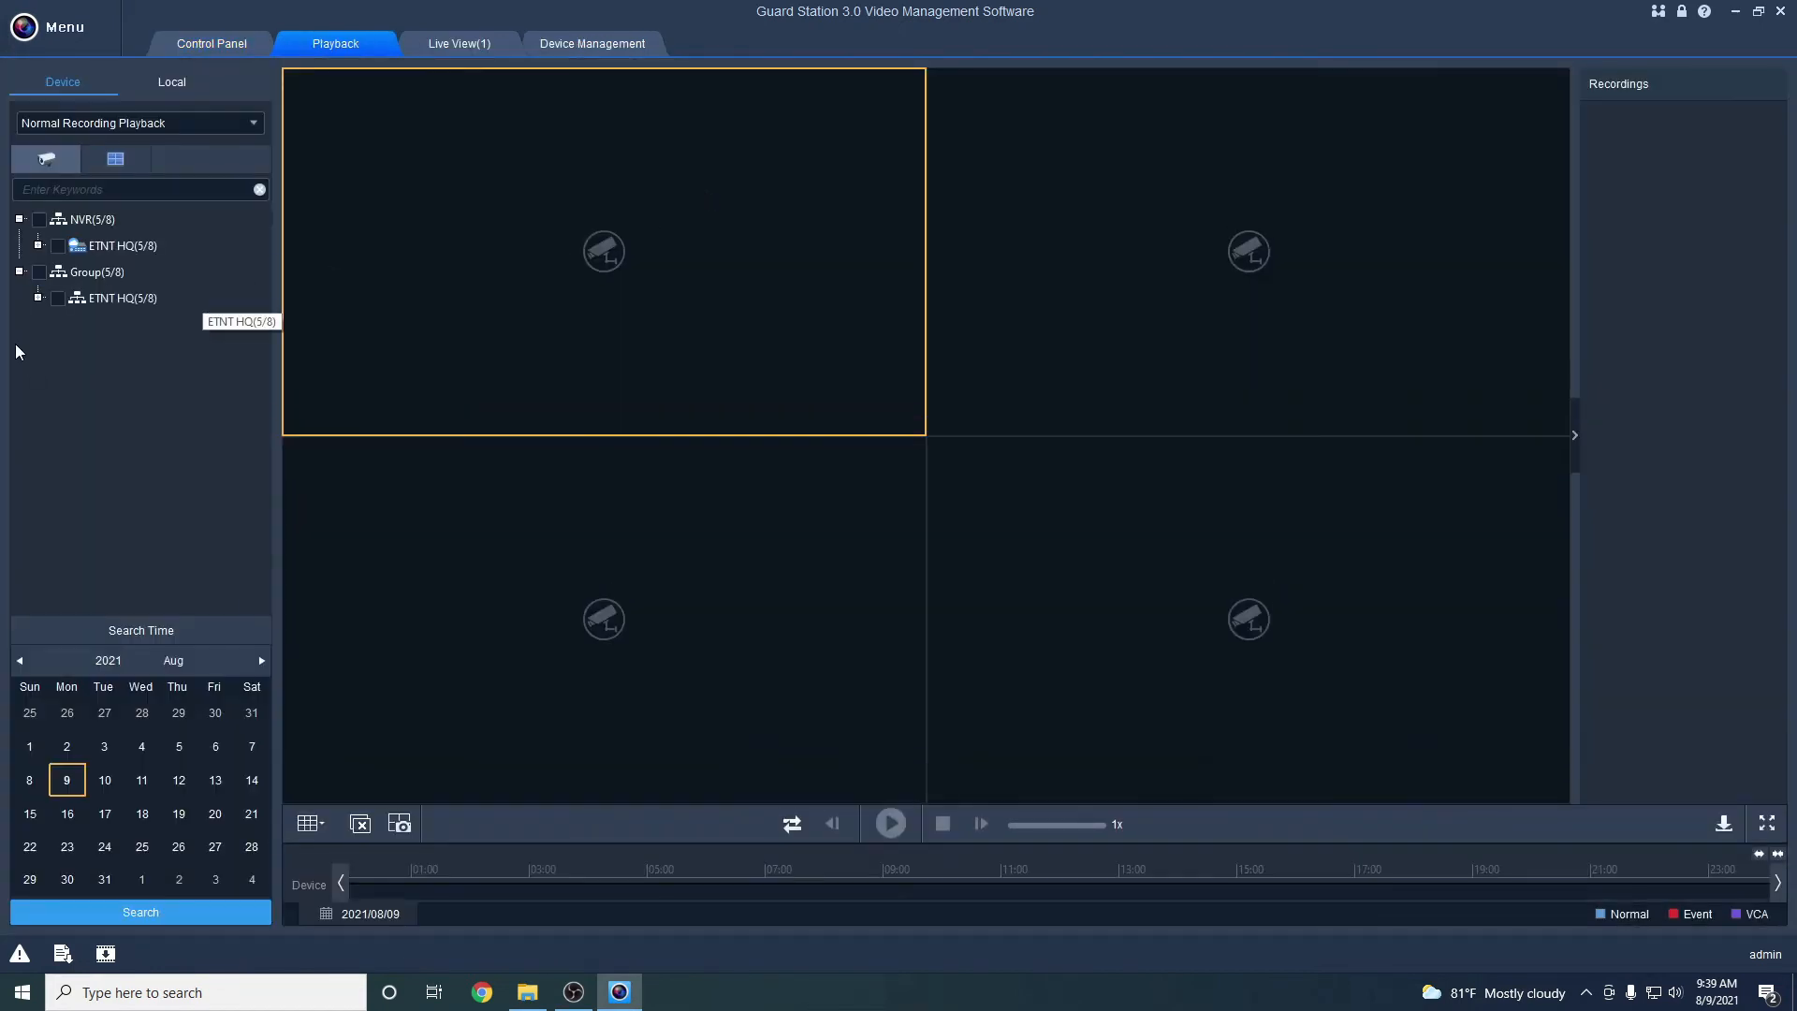
left_click(39, 246)
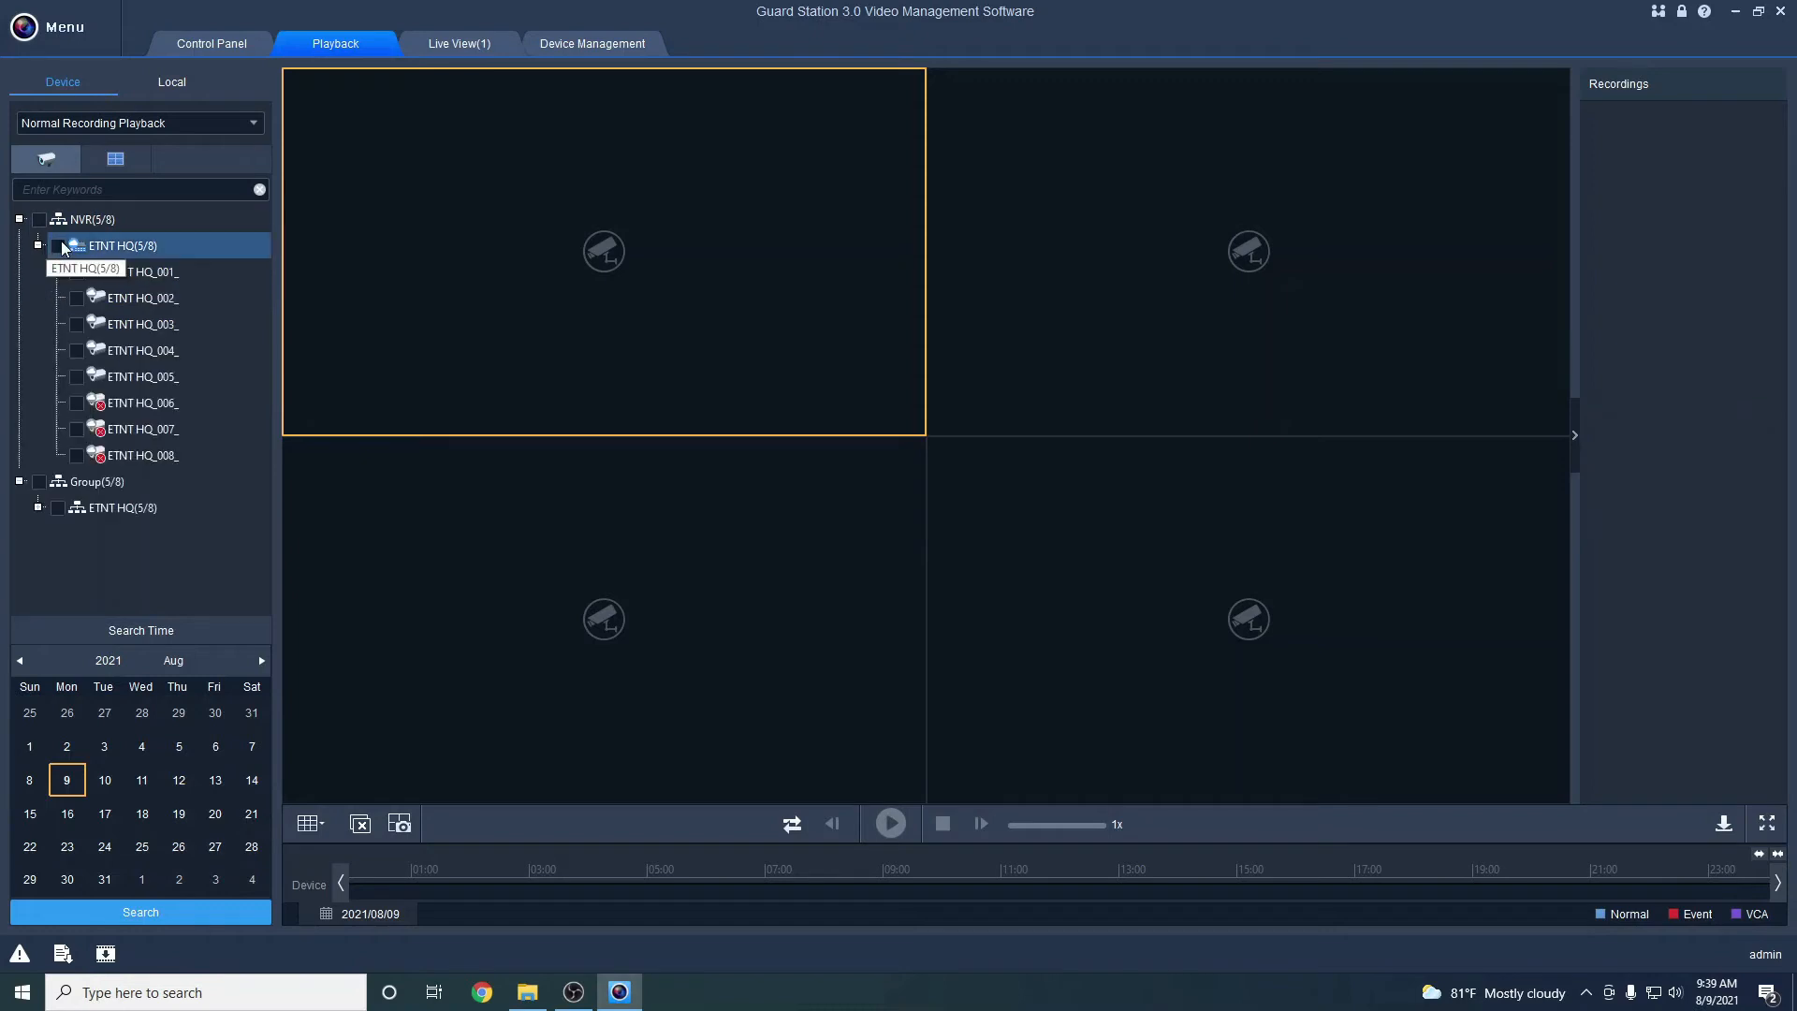
left_click(59, 246)
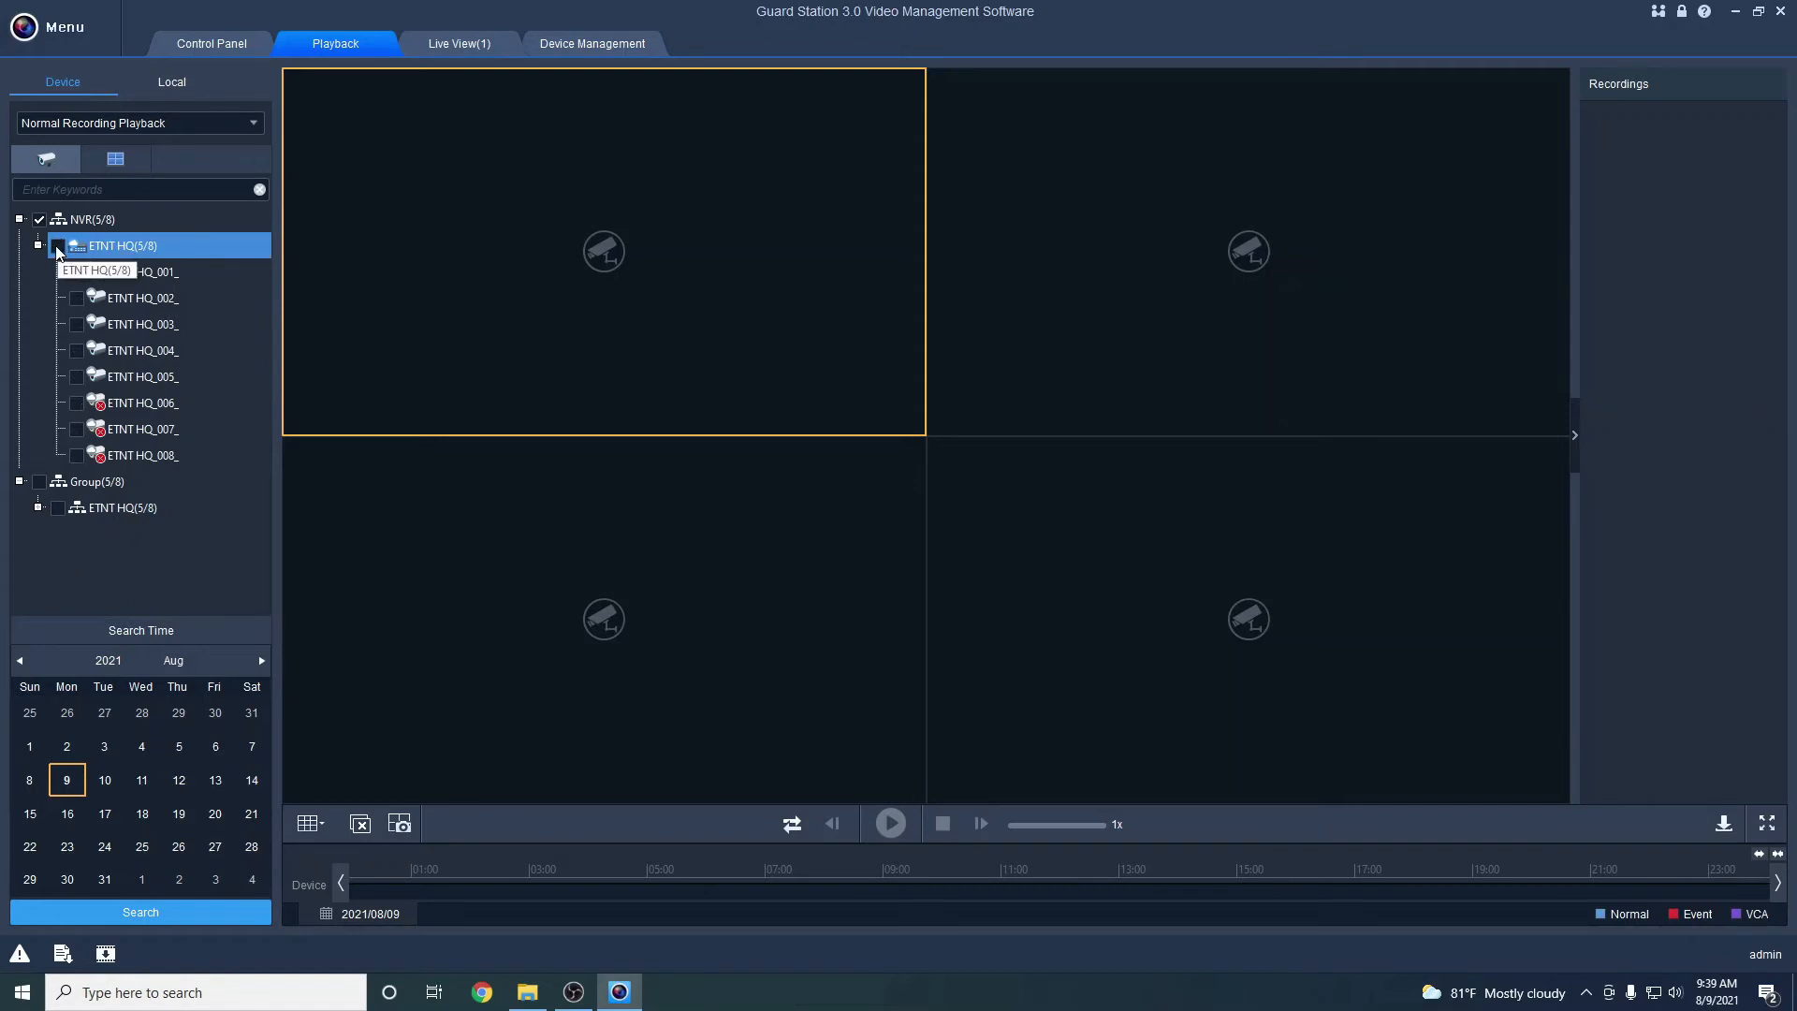
left_click(59, 246)
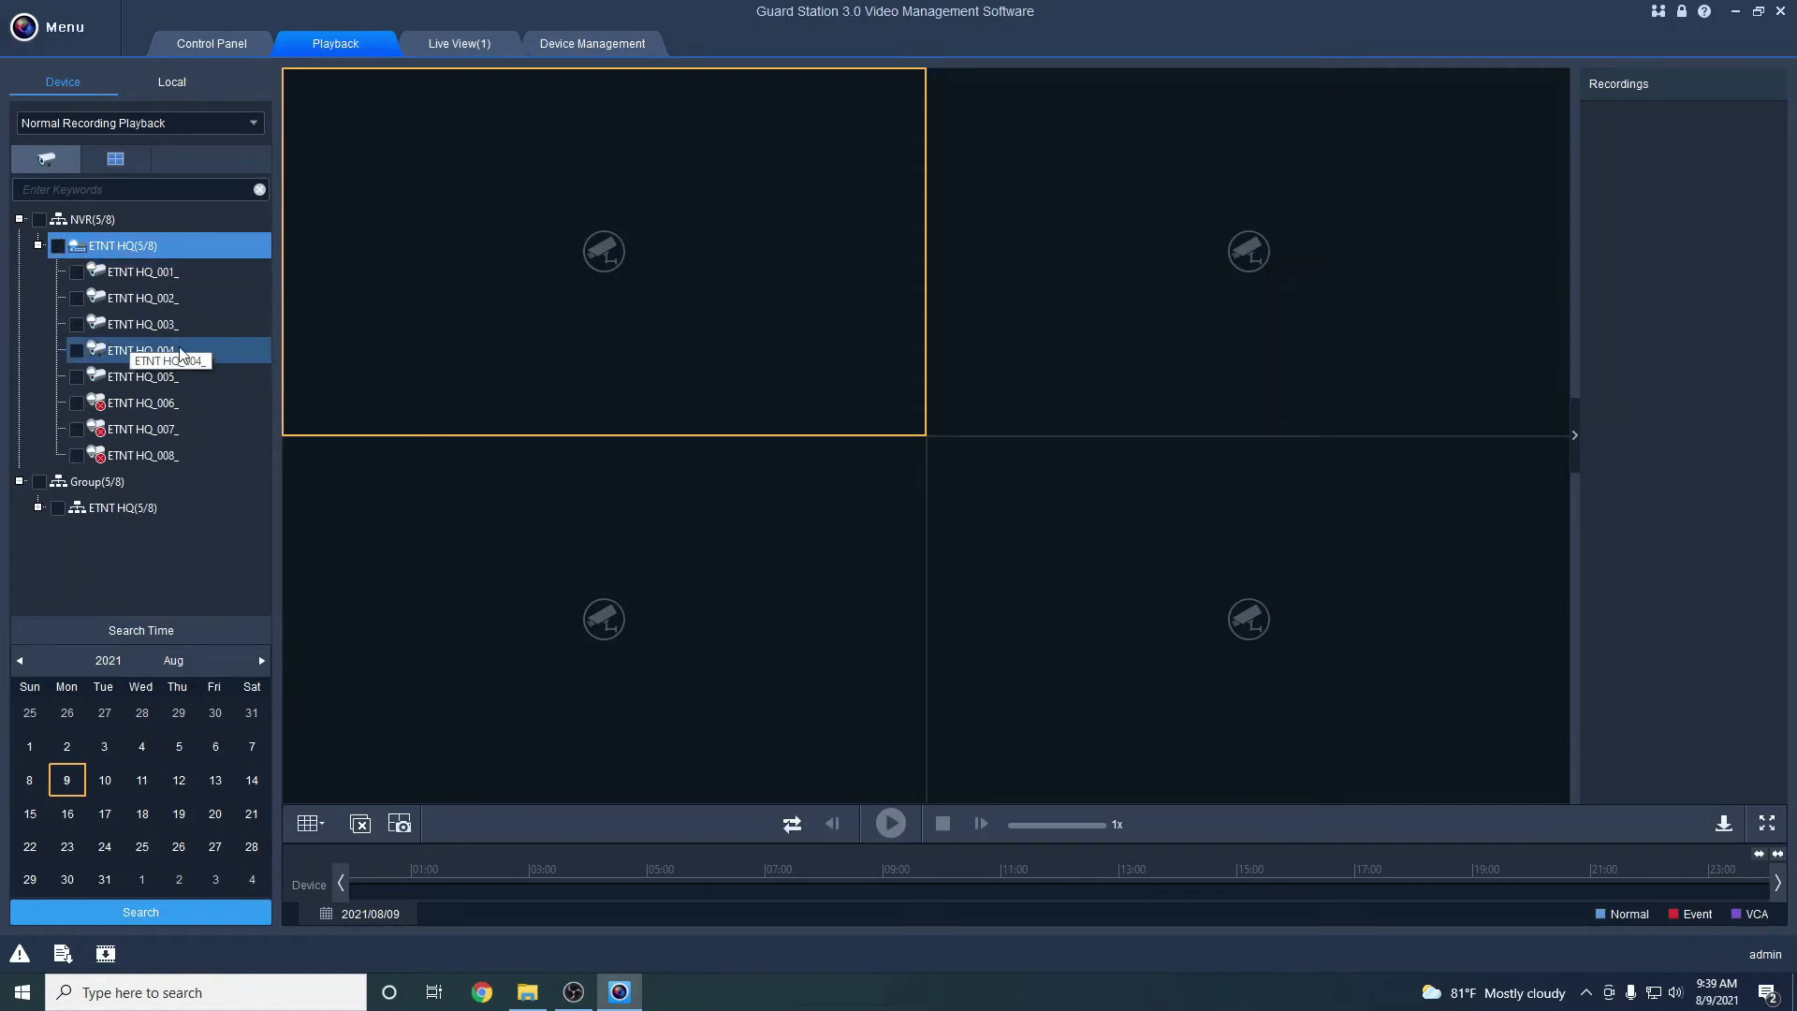
left_click(108, 379)
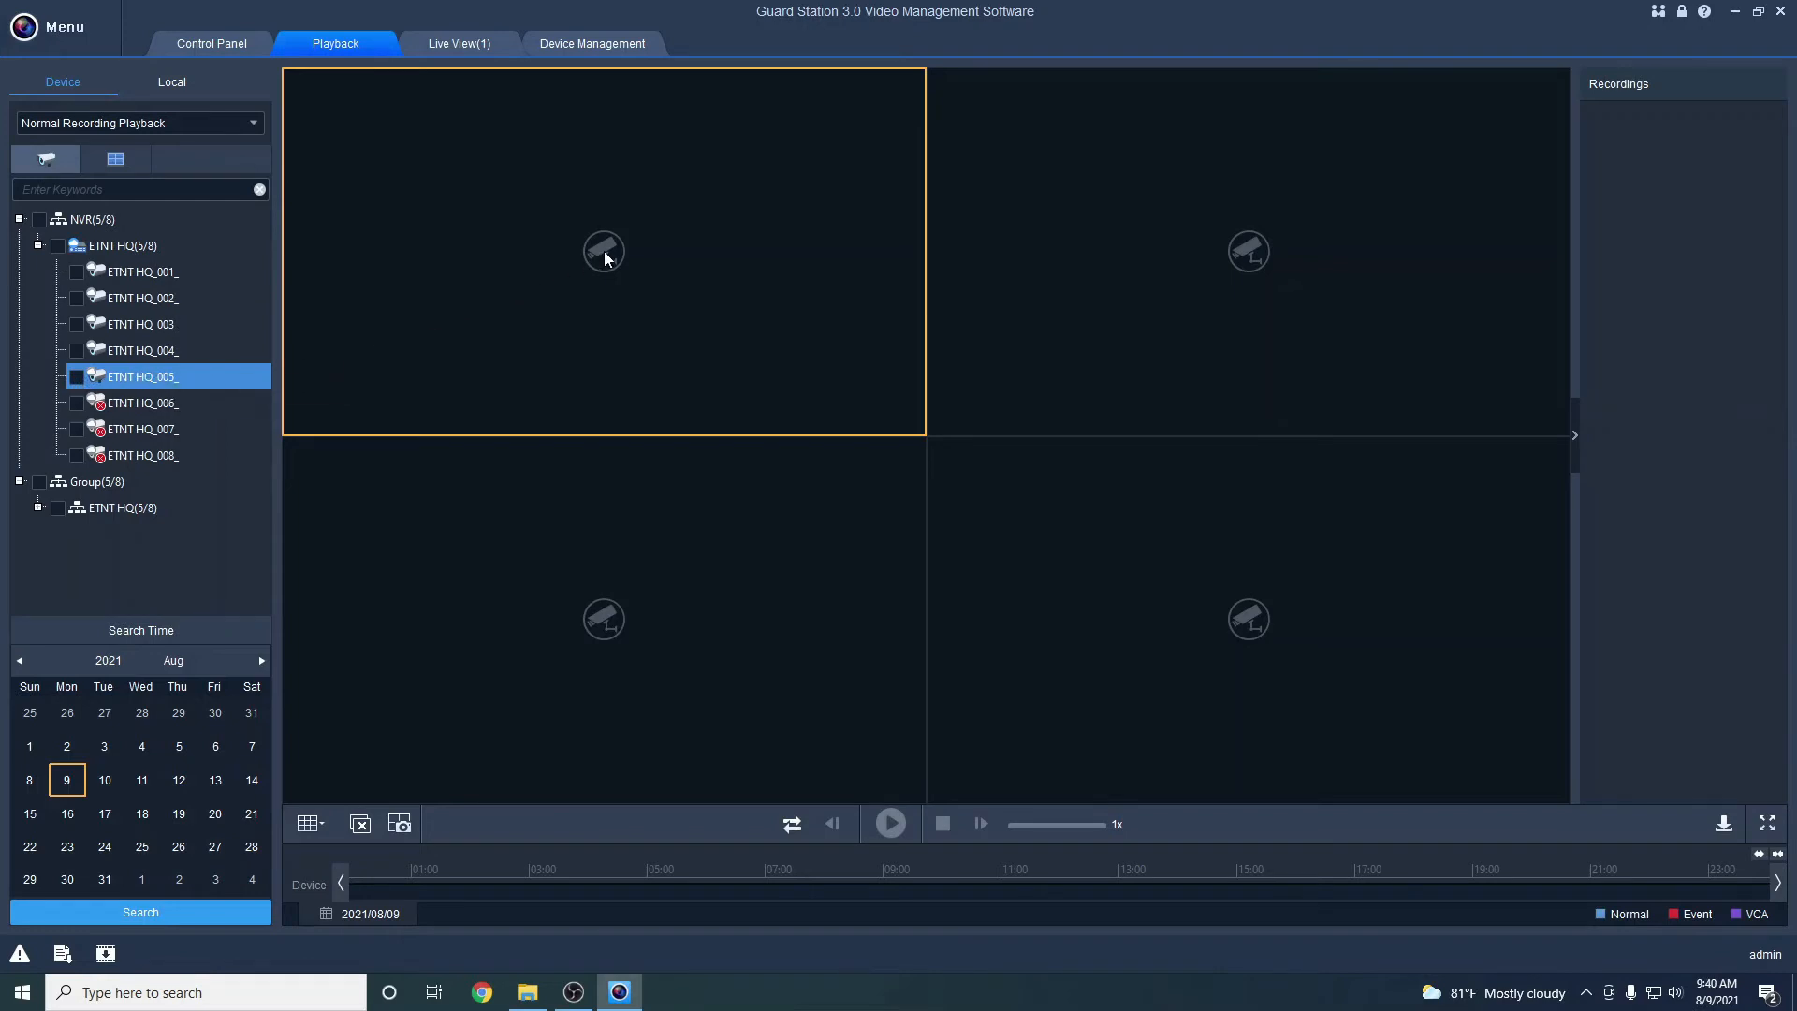
left_click(1067, 293)
left_click(561, 379)
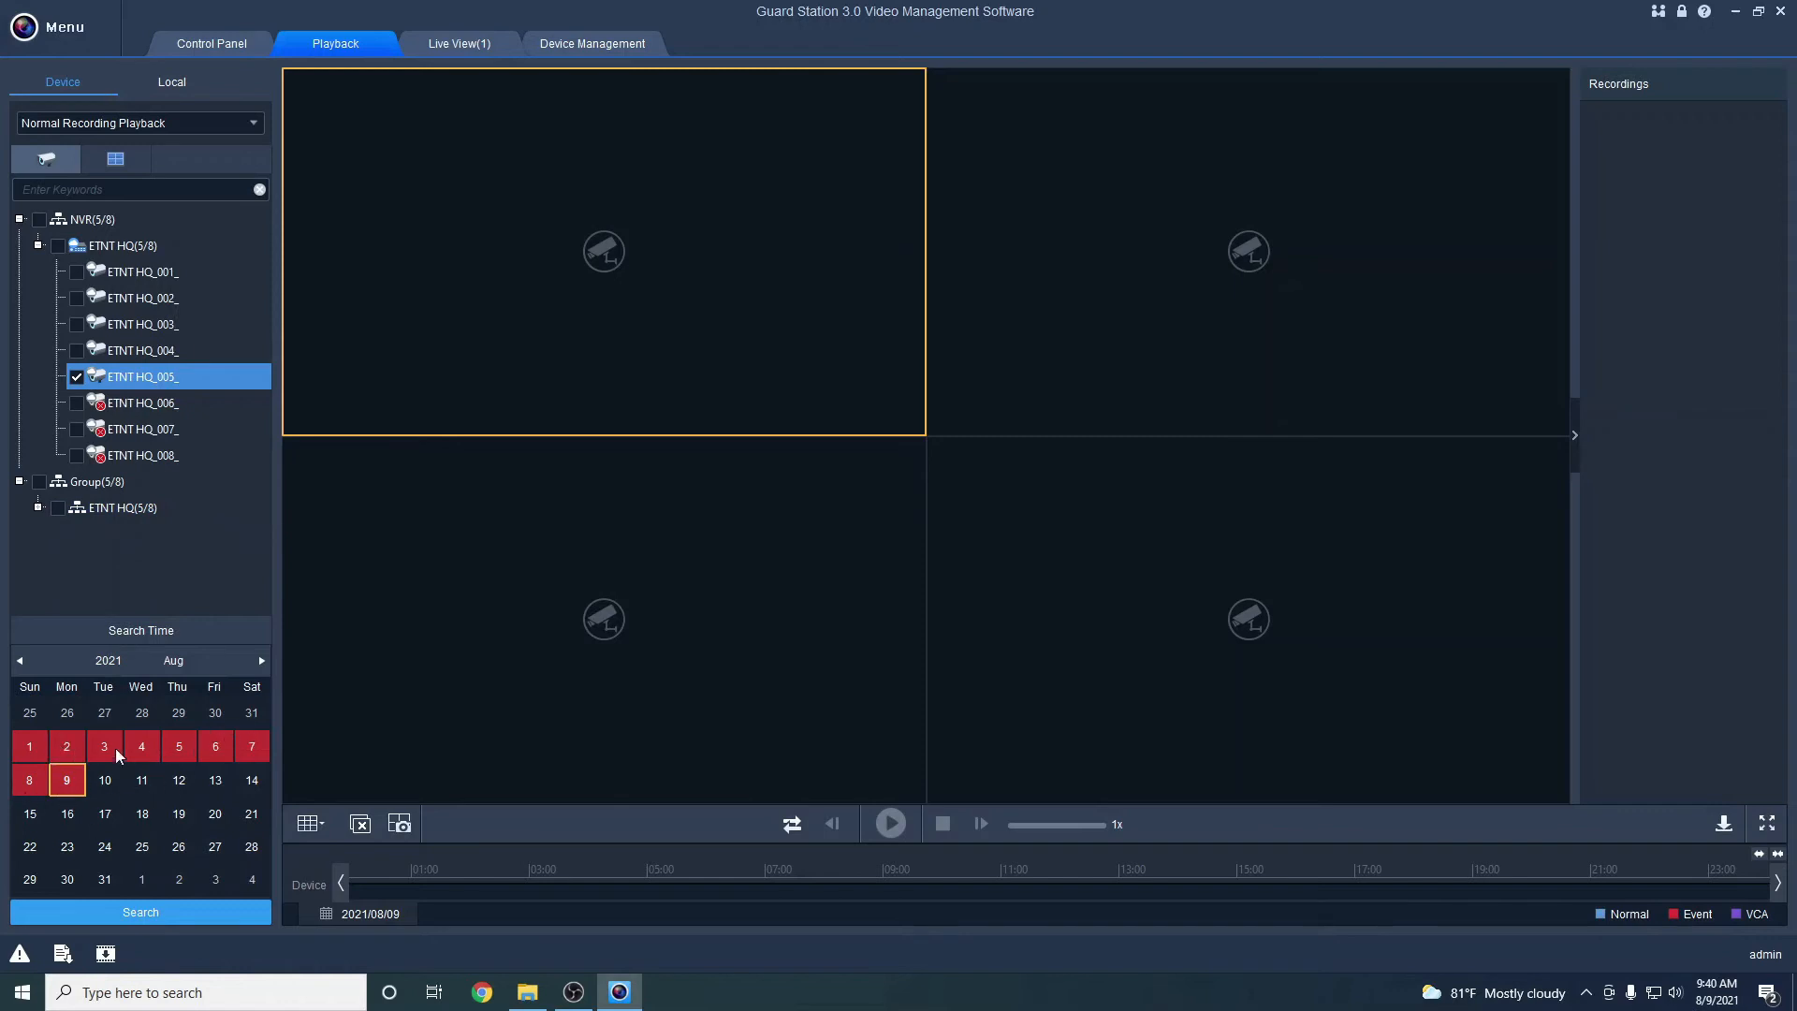
Browse the search calendar and choose 9 August 2021 as the search date
left_click(105, 780)
left_click(18, 661)
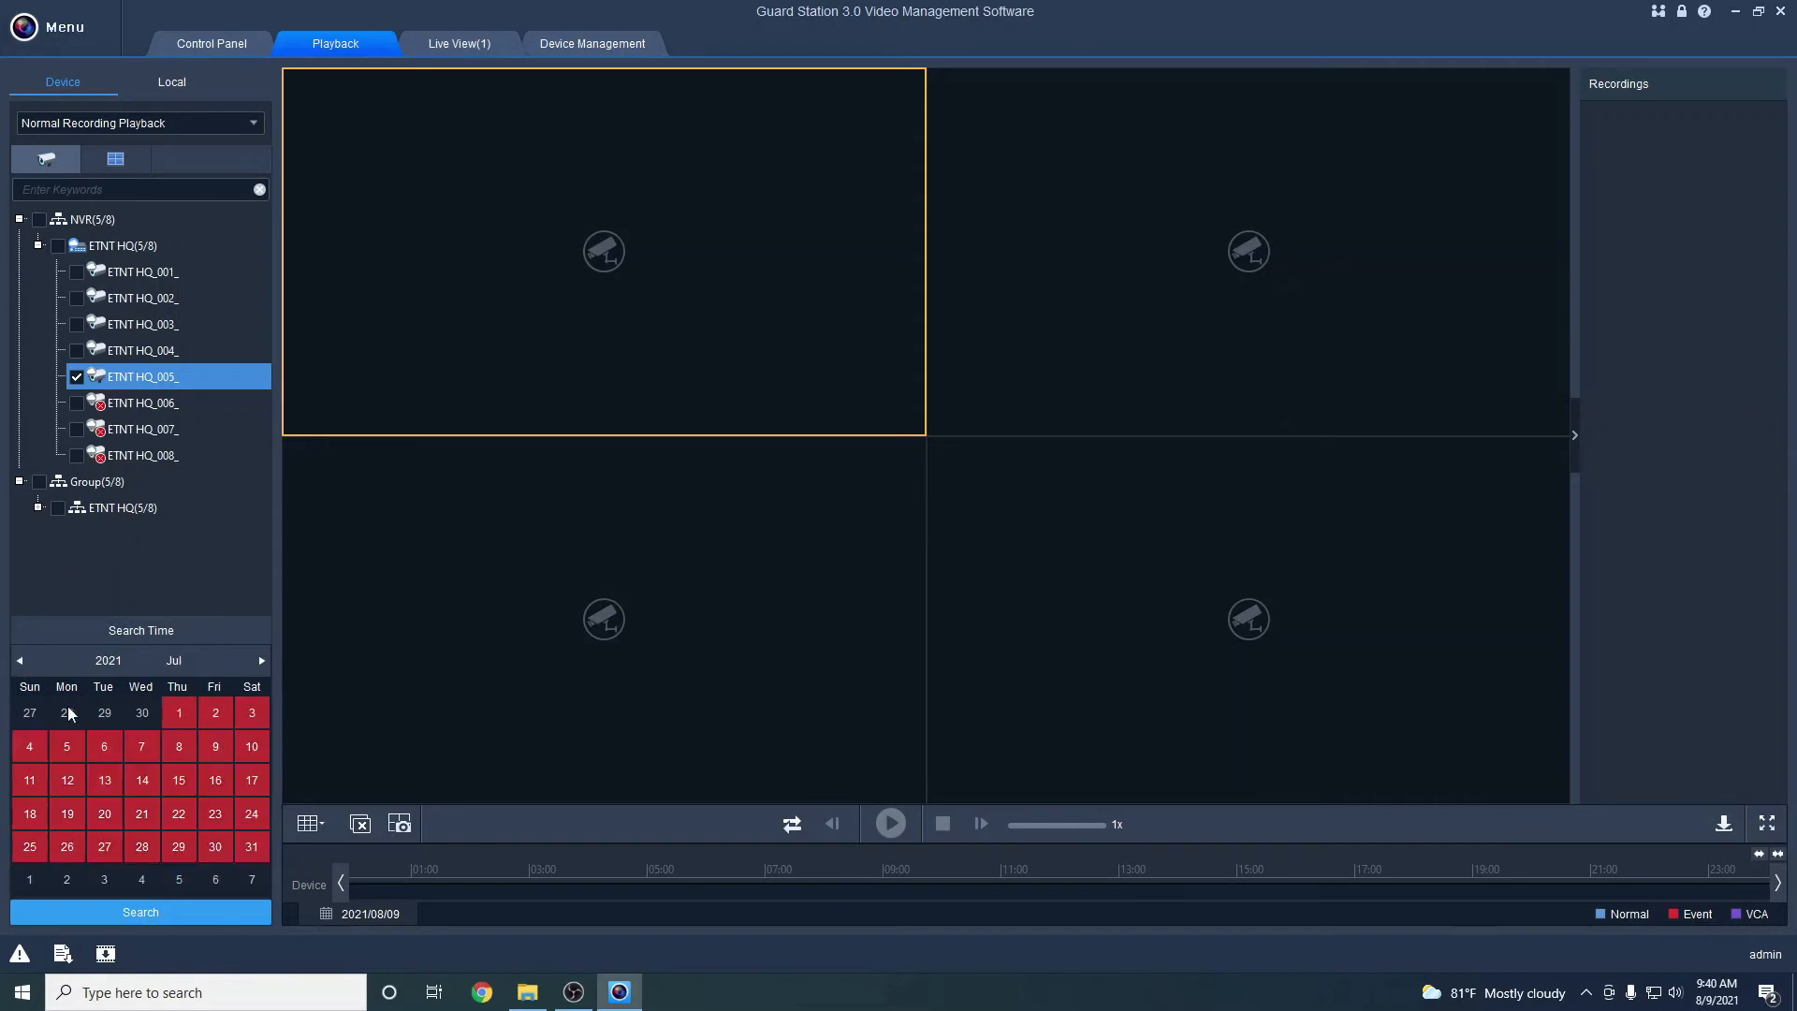
left_click(19, 661)
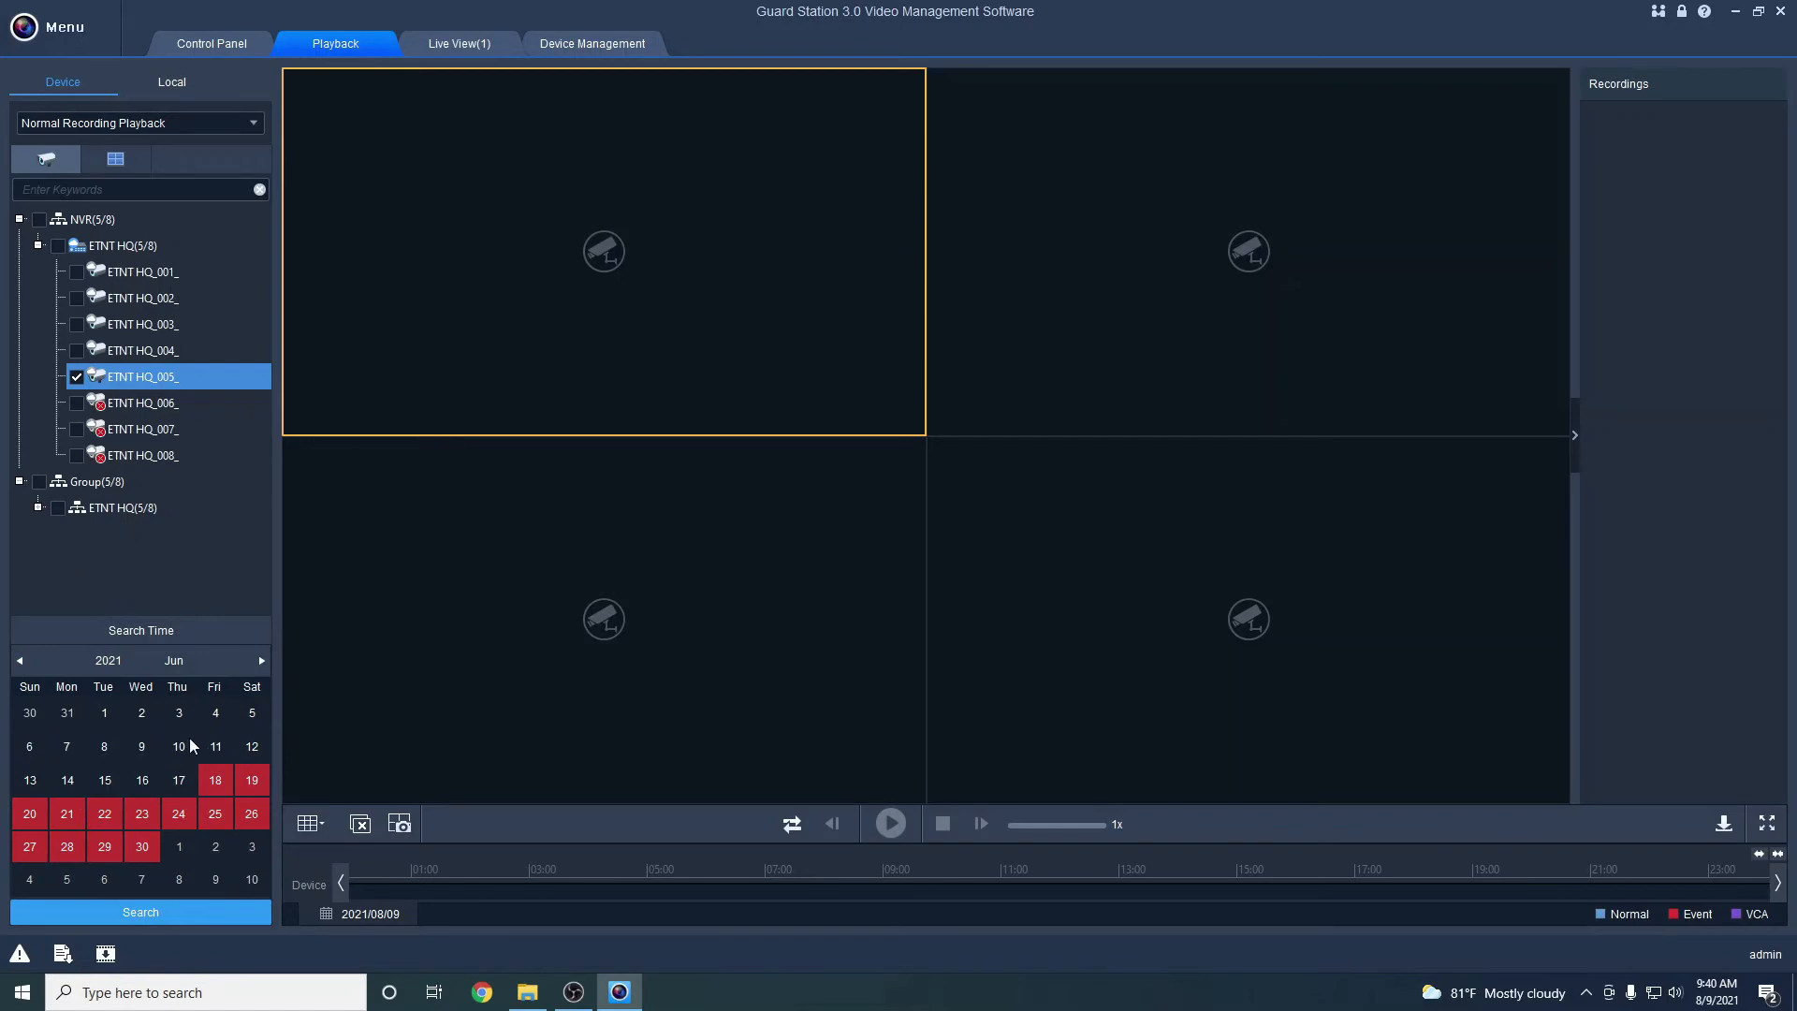
left_click(261, 661)
left_click(261, 661)
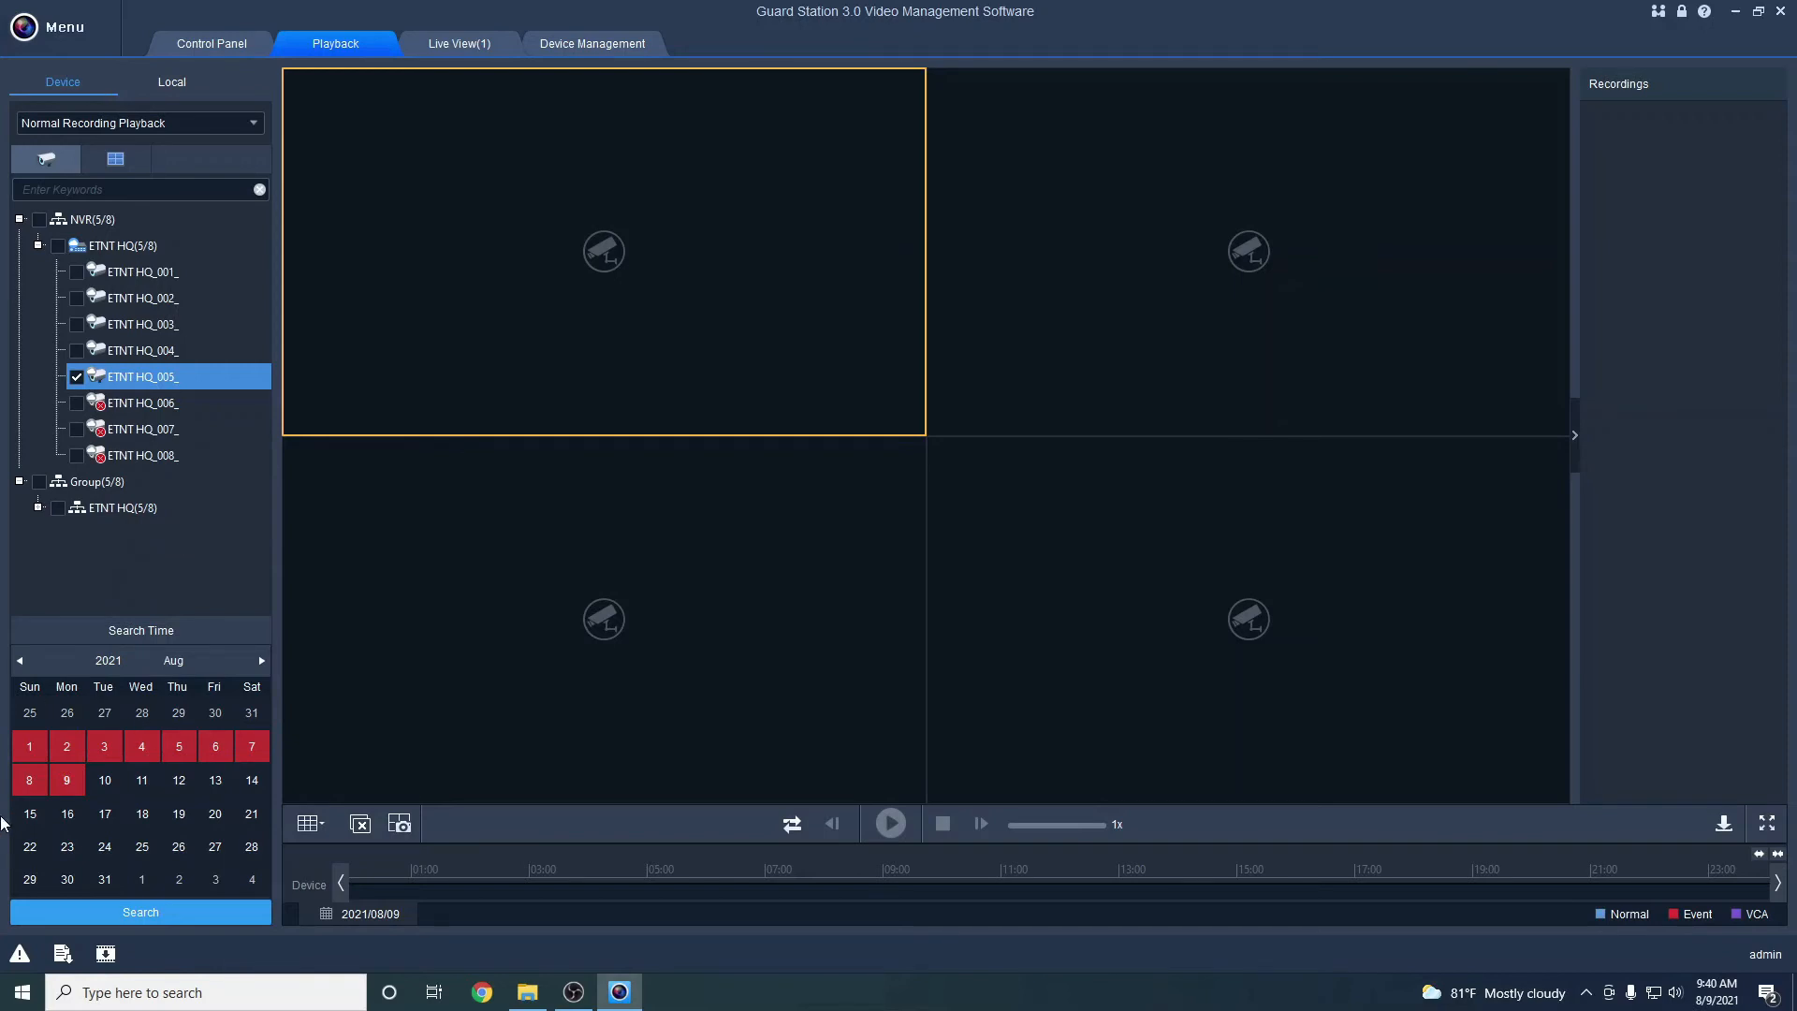
left_click(73, 781)
Search ETNT HQ_005_'s 9 August 2021 recordings and switch to a single large playback pane
left_click(181, 914)
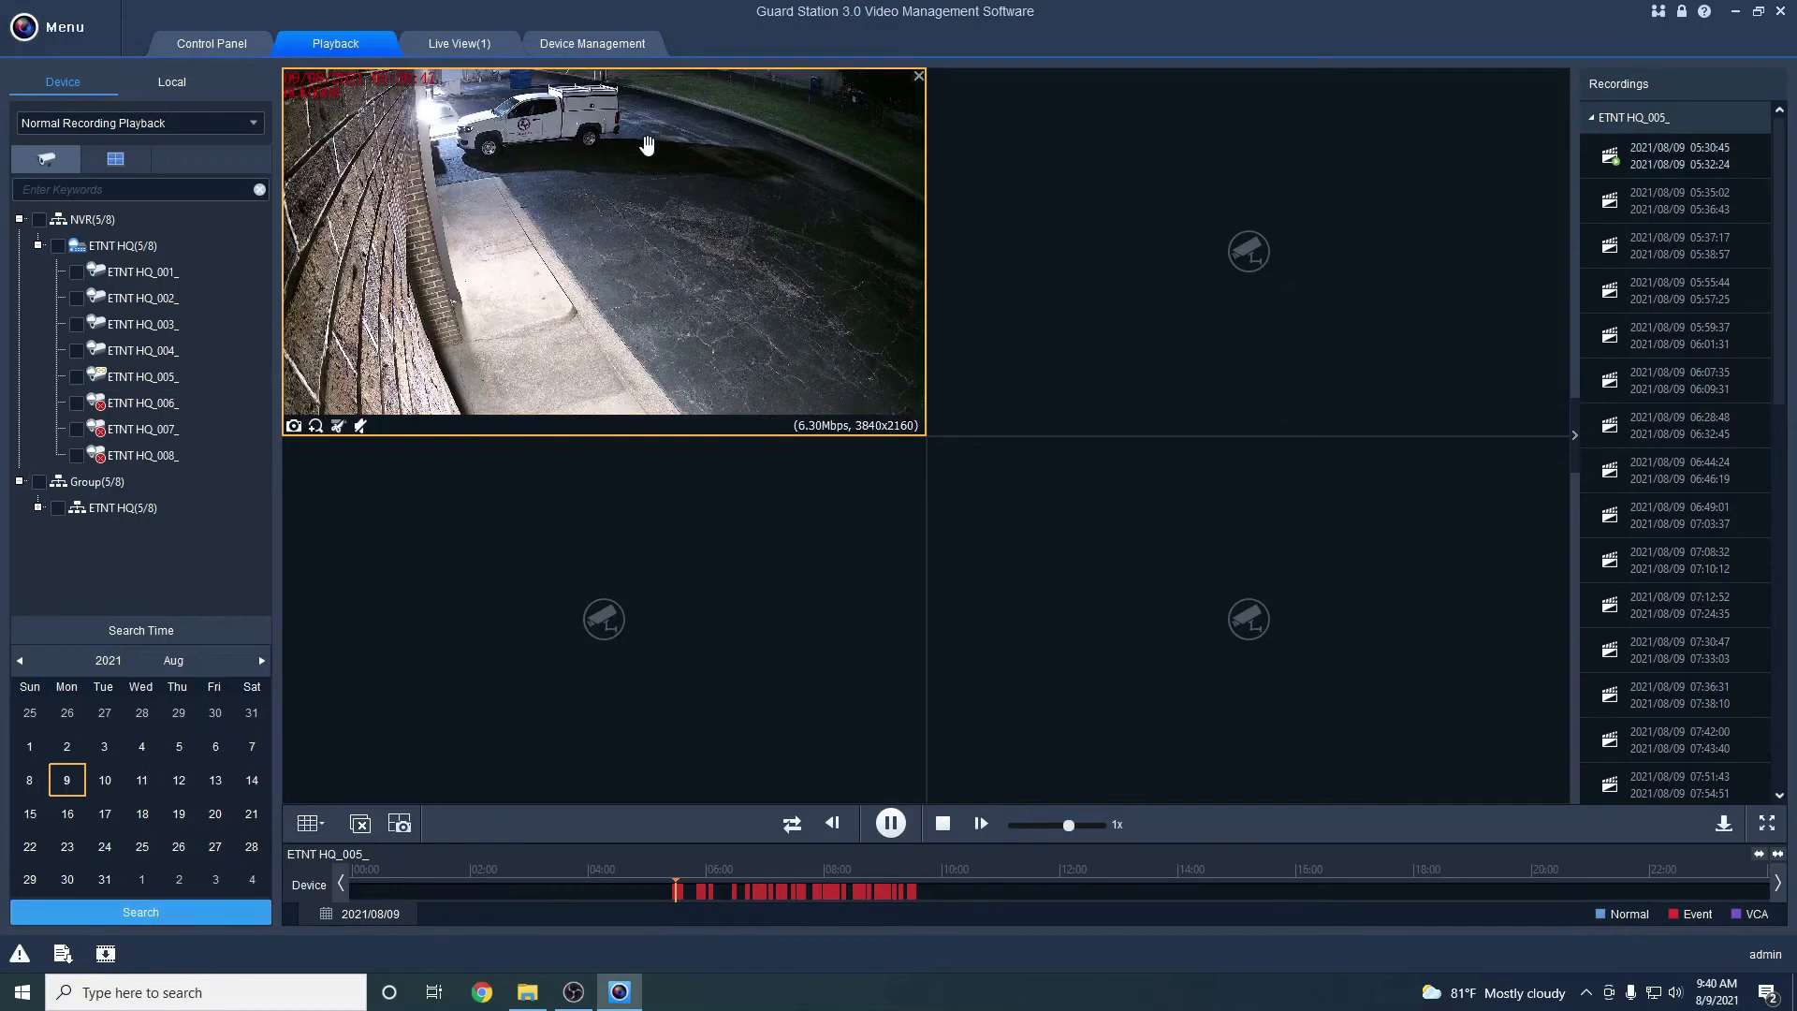
left_click(309, 822)
left_click(321, 714)
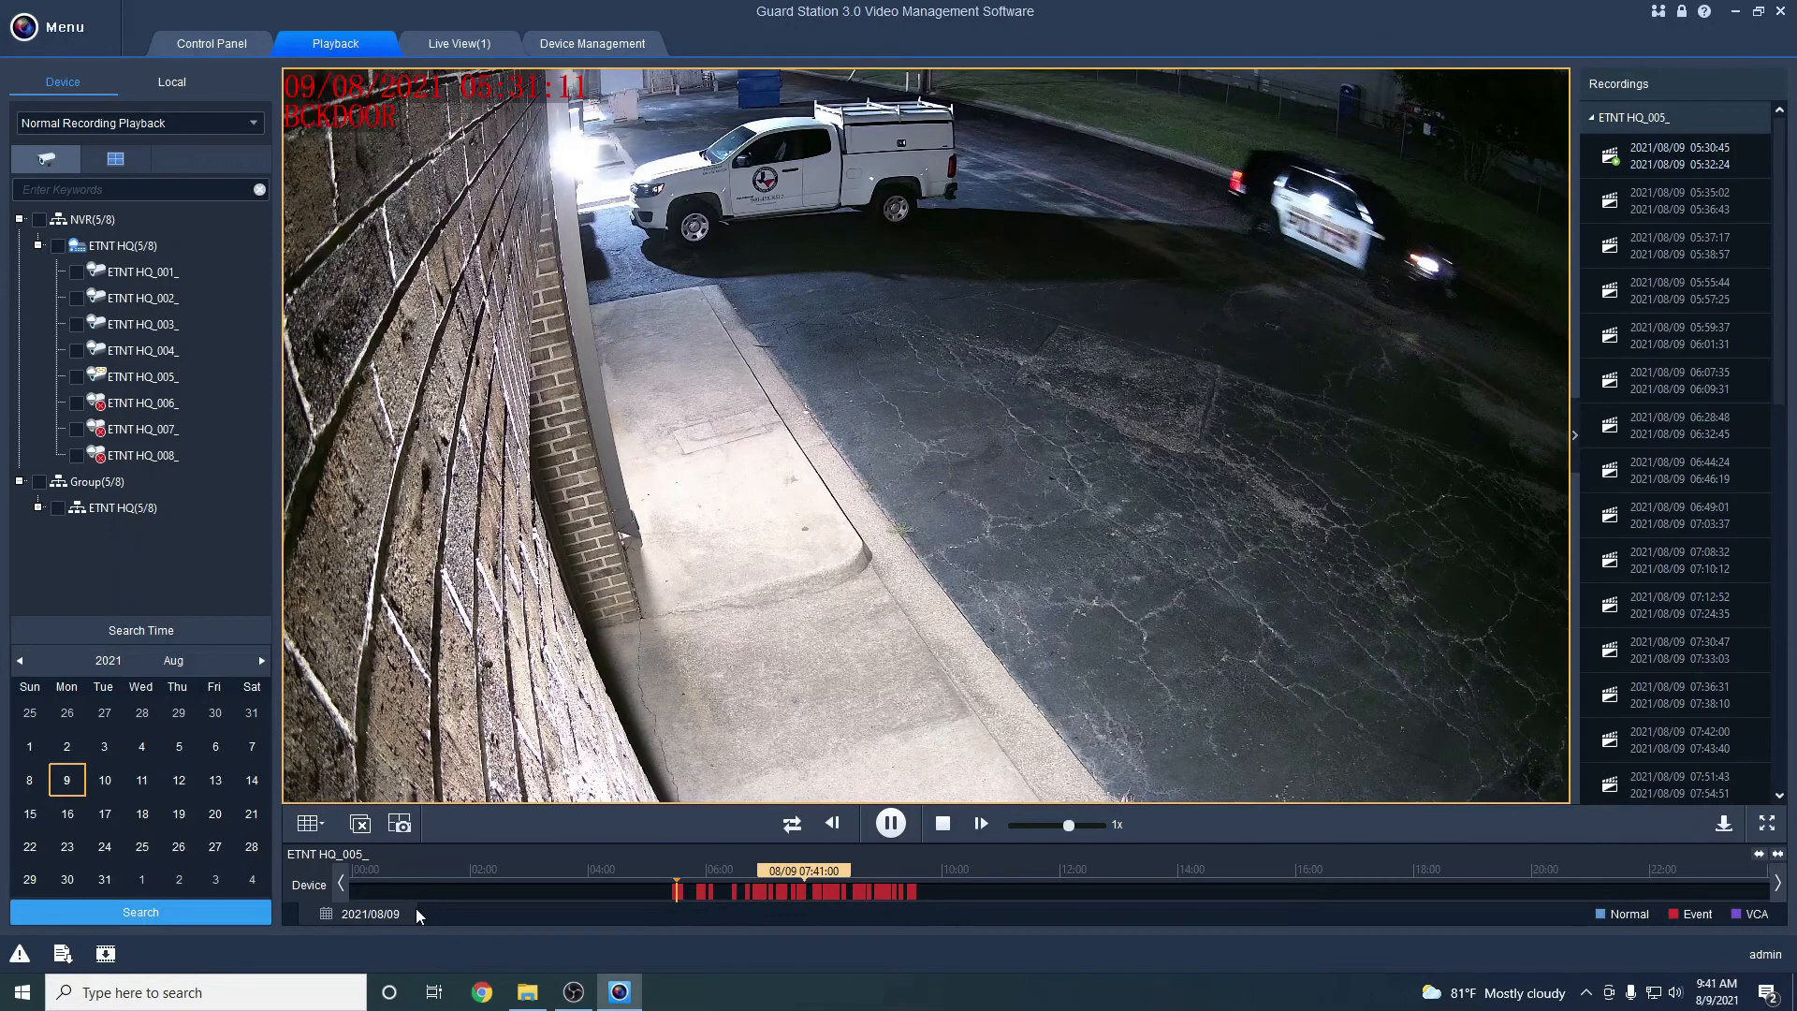
Adjust the playback timeline and jump the recording back to about 05:31:08
scroll(680, 896, "up", 1)
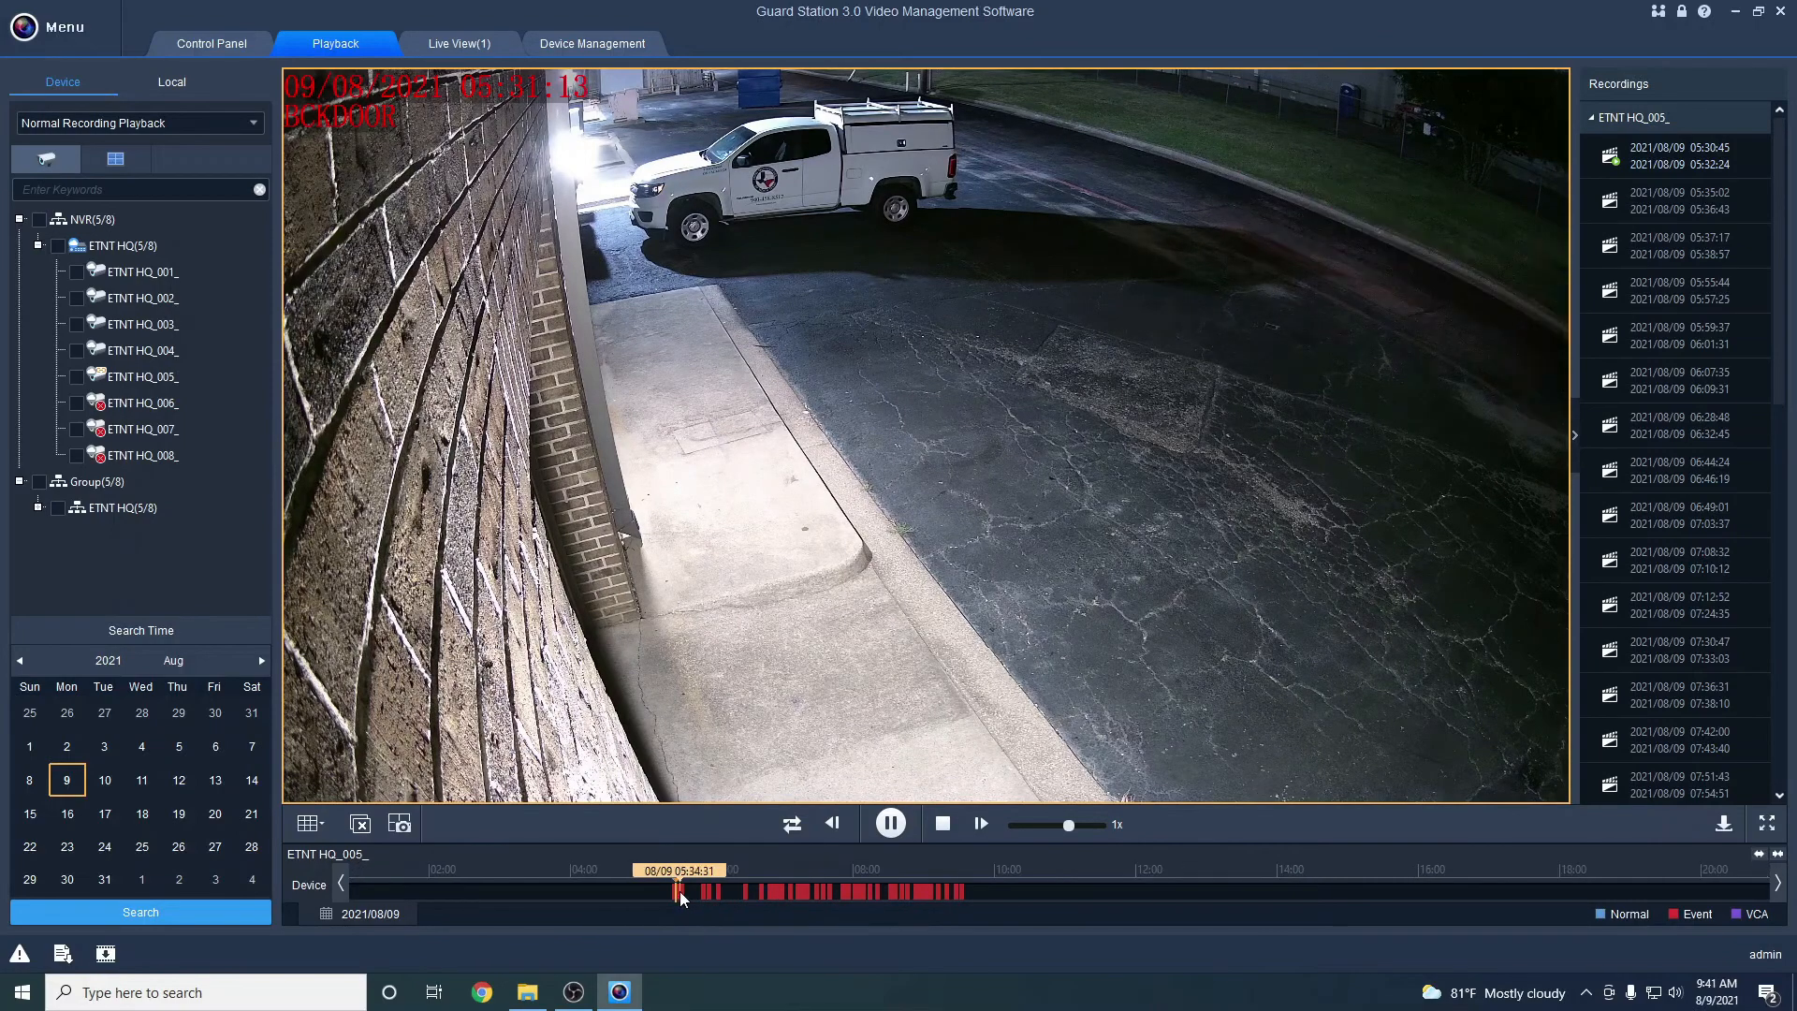
scroll(680, 897, "up", 1)
scroll(653, 889, "up", 2)
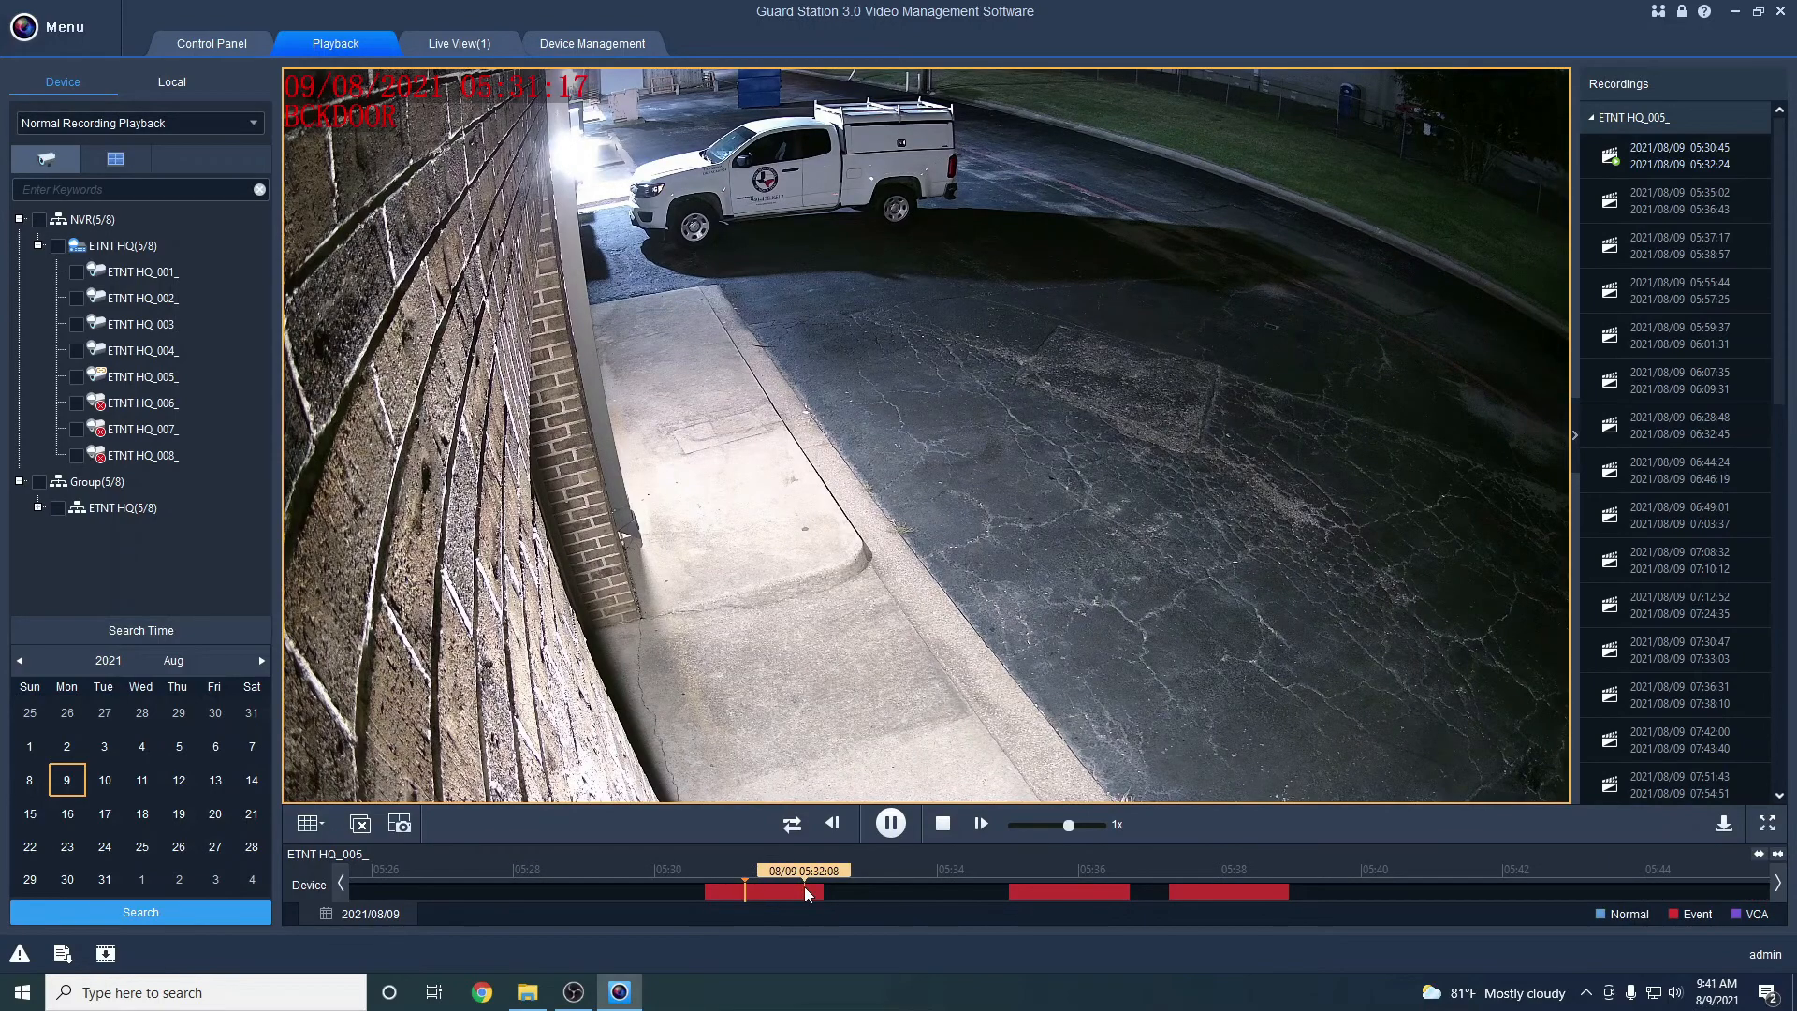
scroll(805, 885, "down", 3)
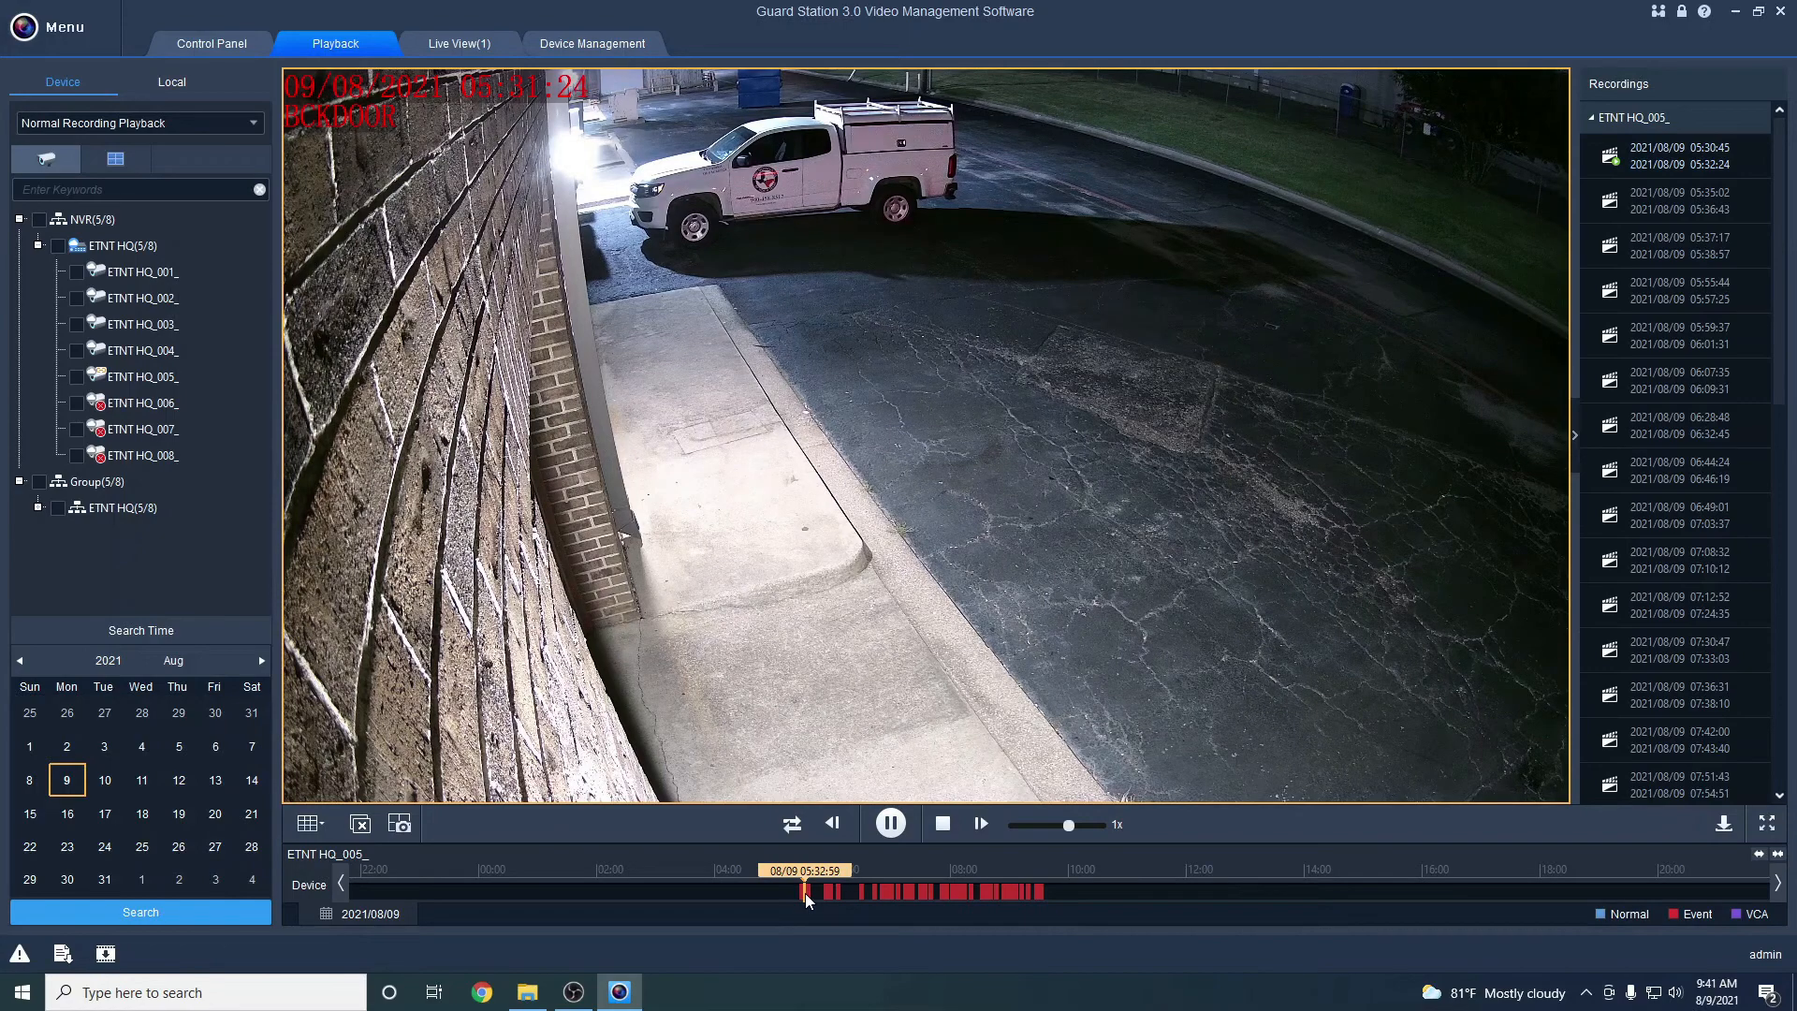
scroll(805, 893, "up", 3)
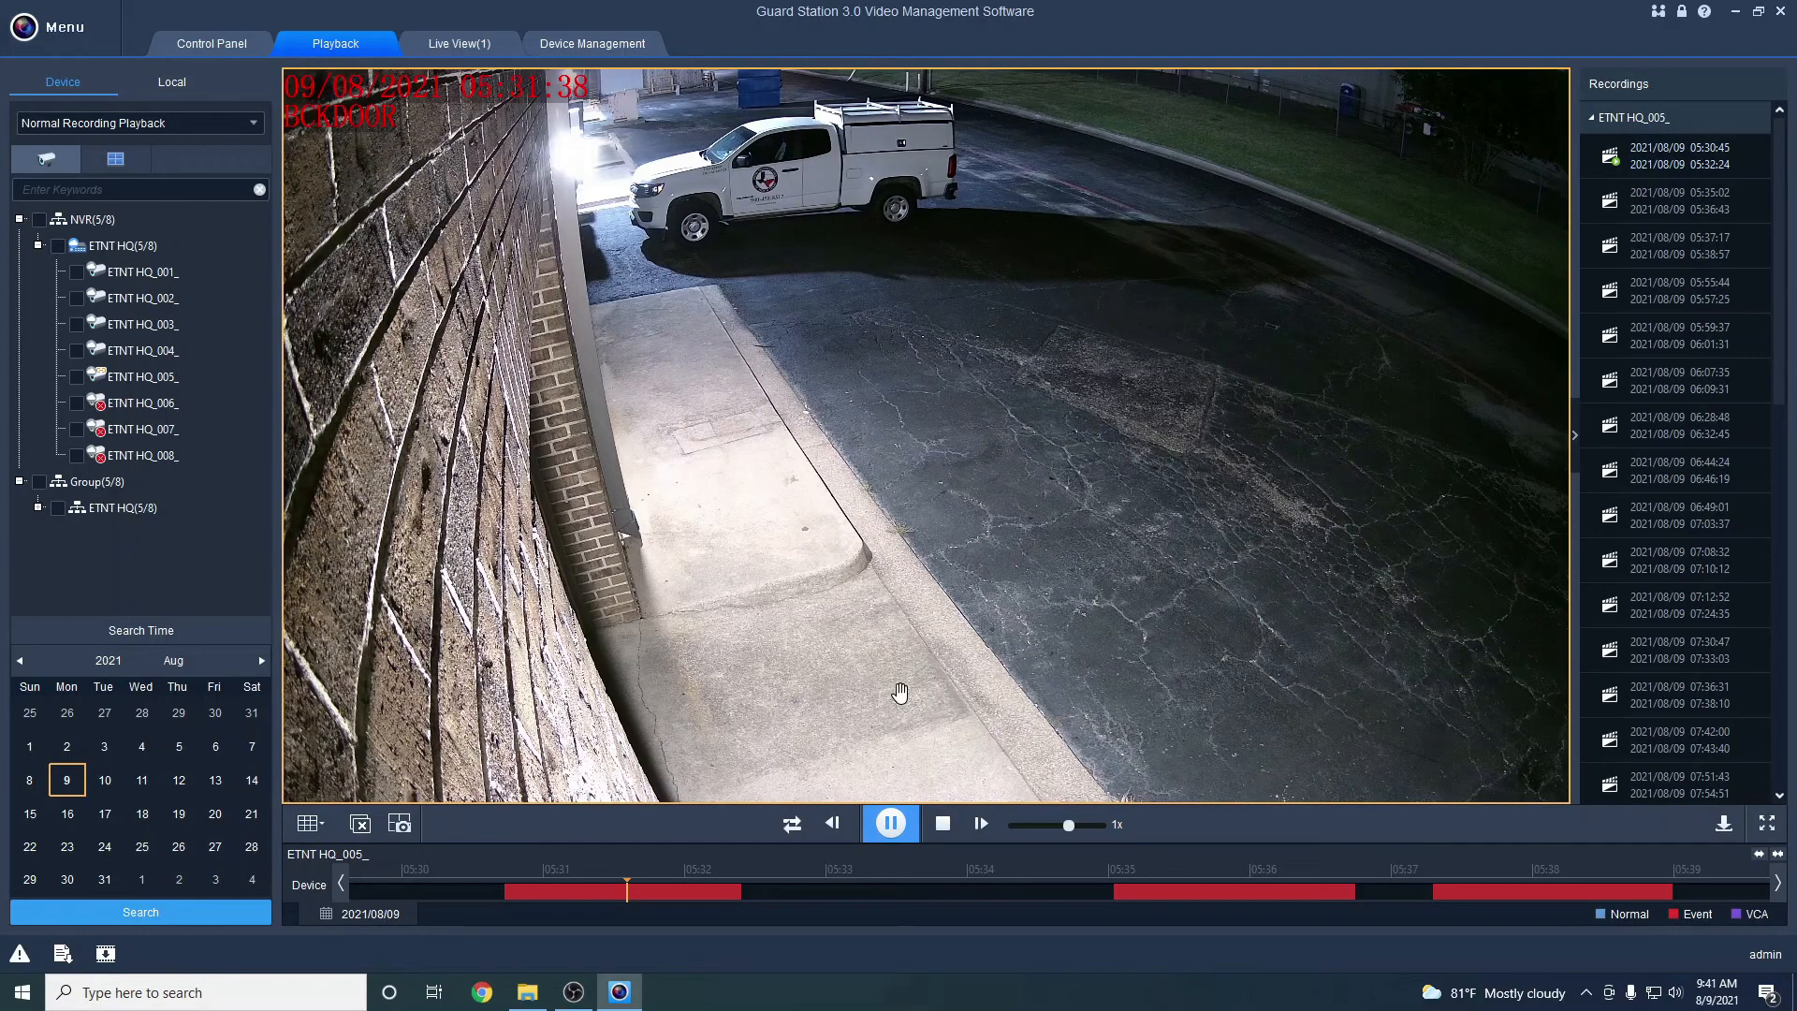
left_click(559, 894)
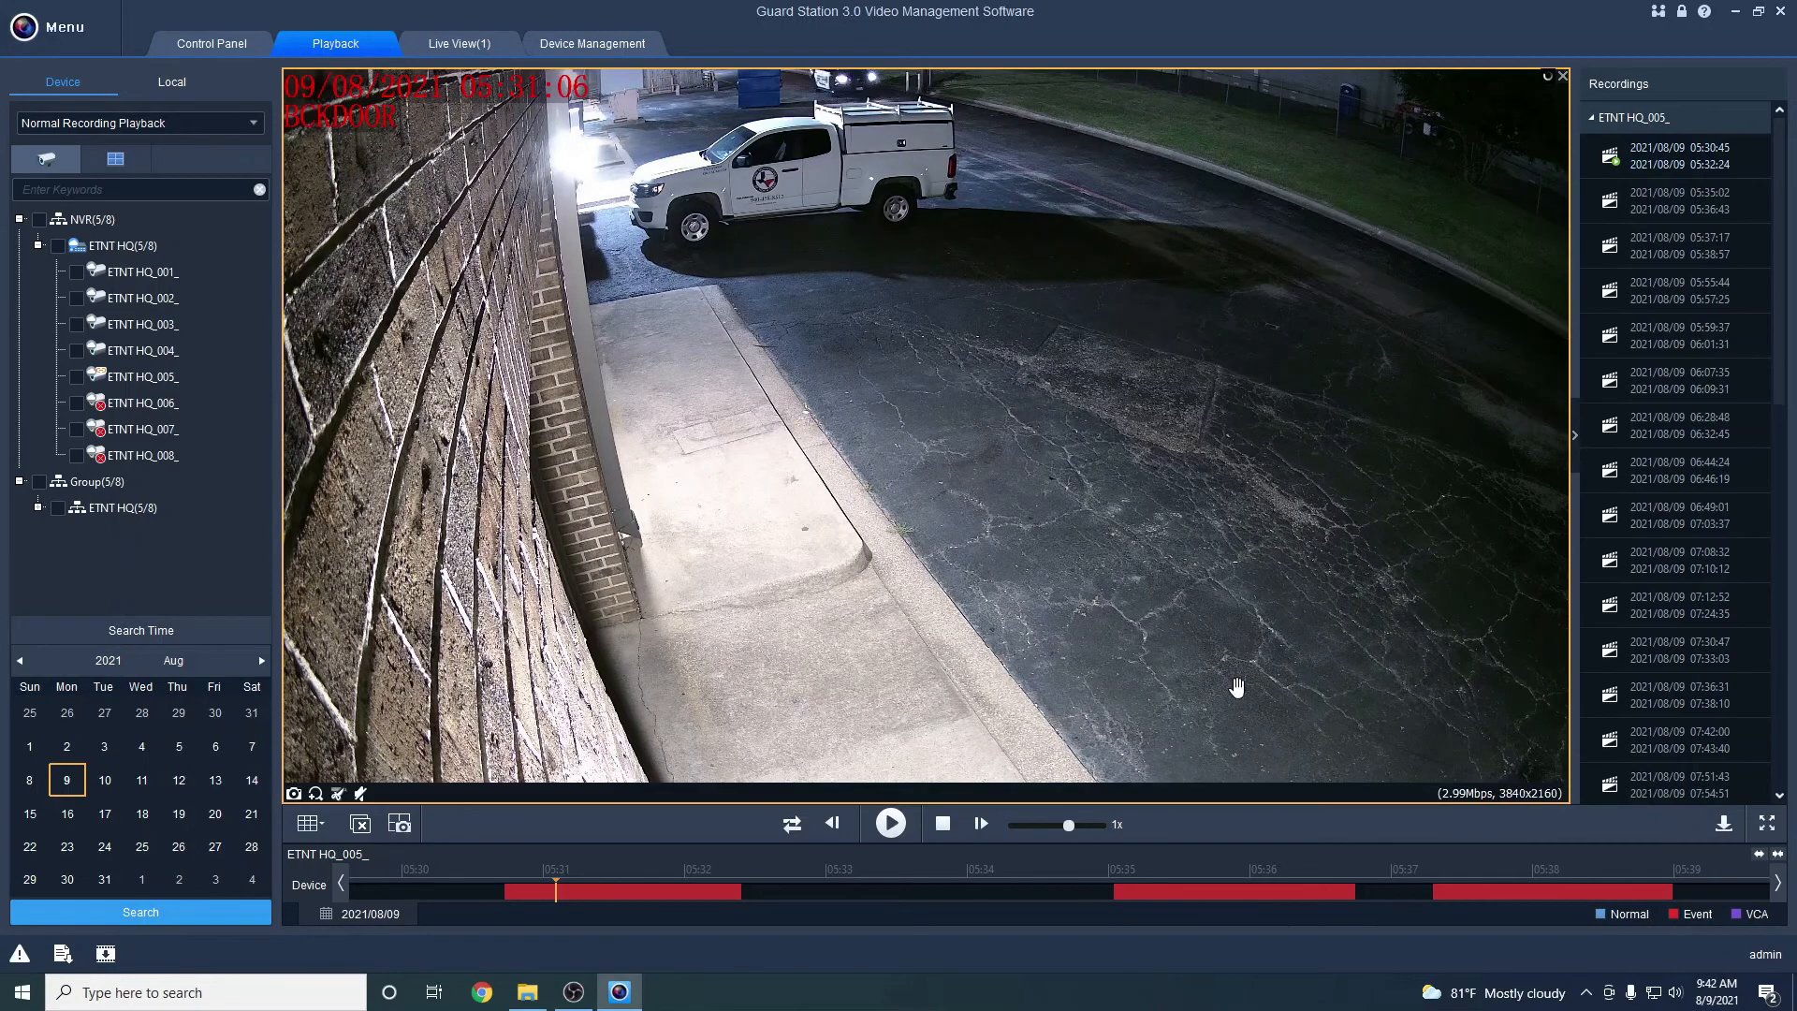
Mark the 05:30:45 event clip in the download list and choose High Speed download
left_click(1725, 828)
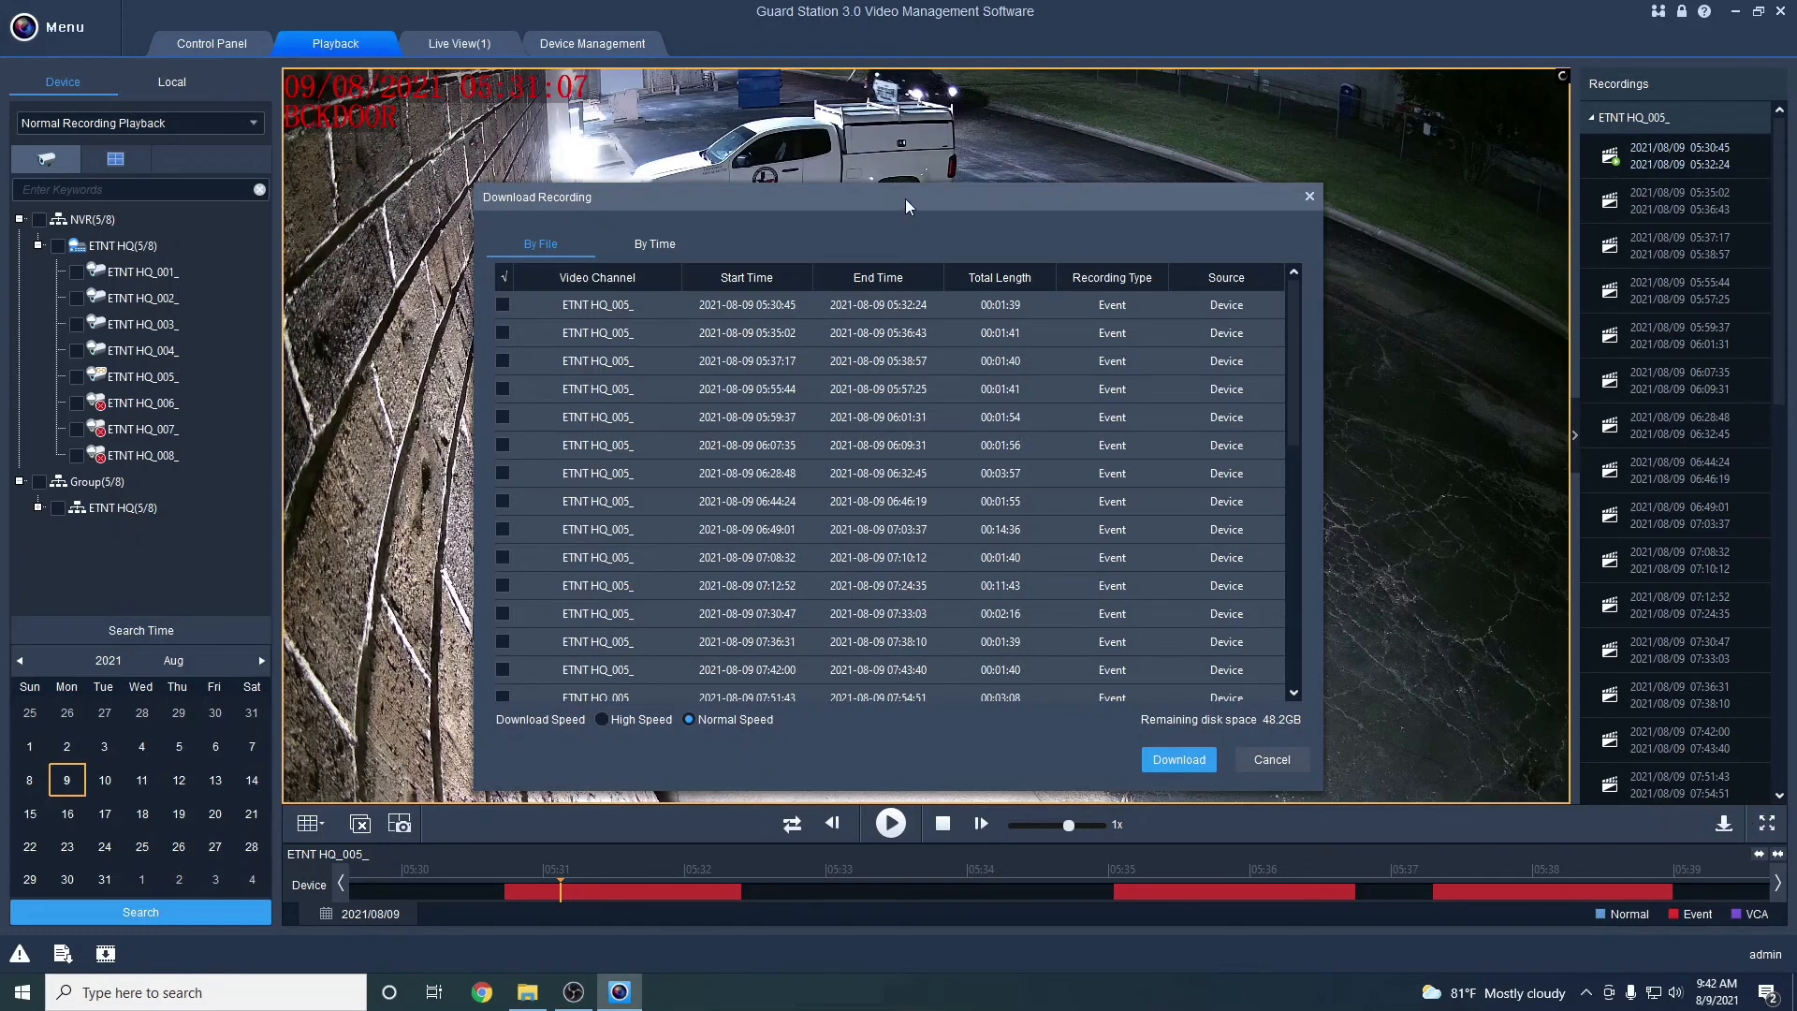
left_click_drag(906, 198, 917, 188)
scroll(951, 446, "down", 7)
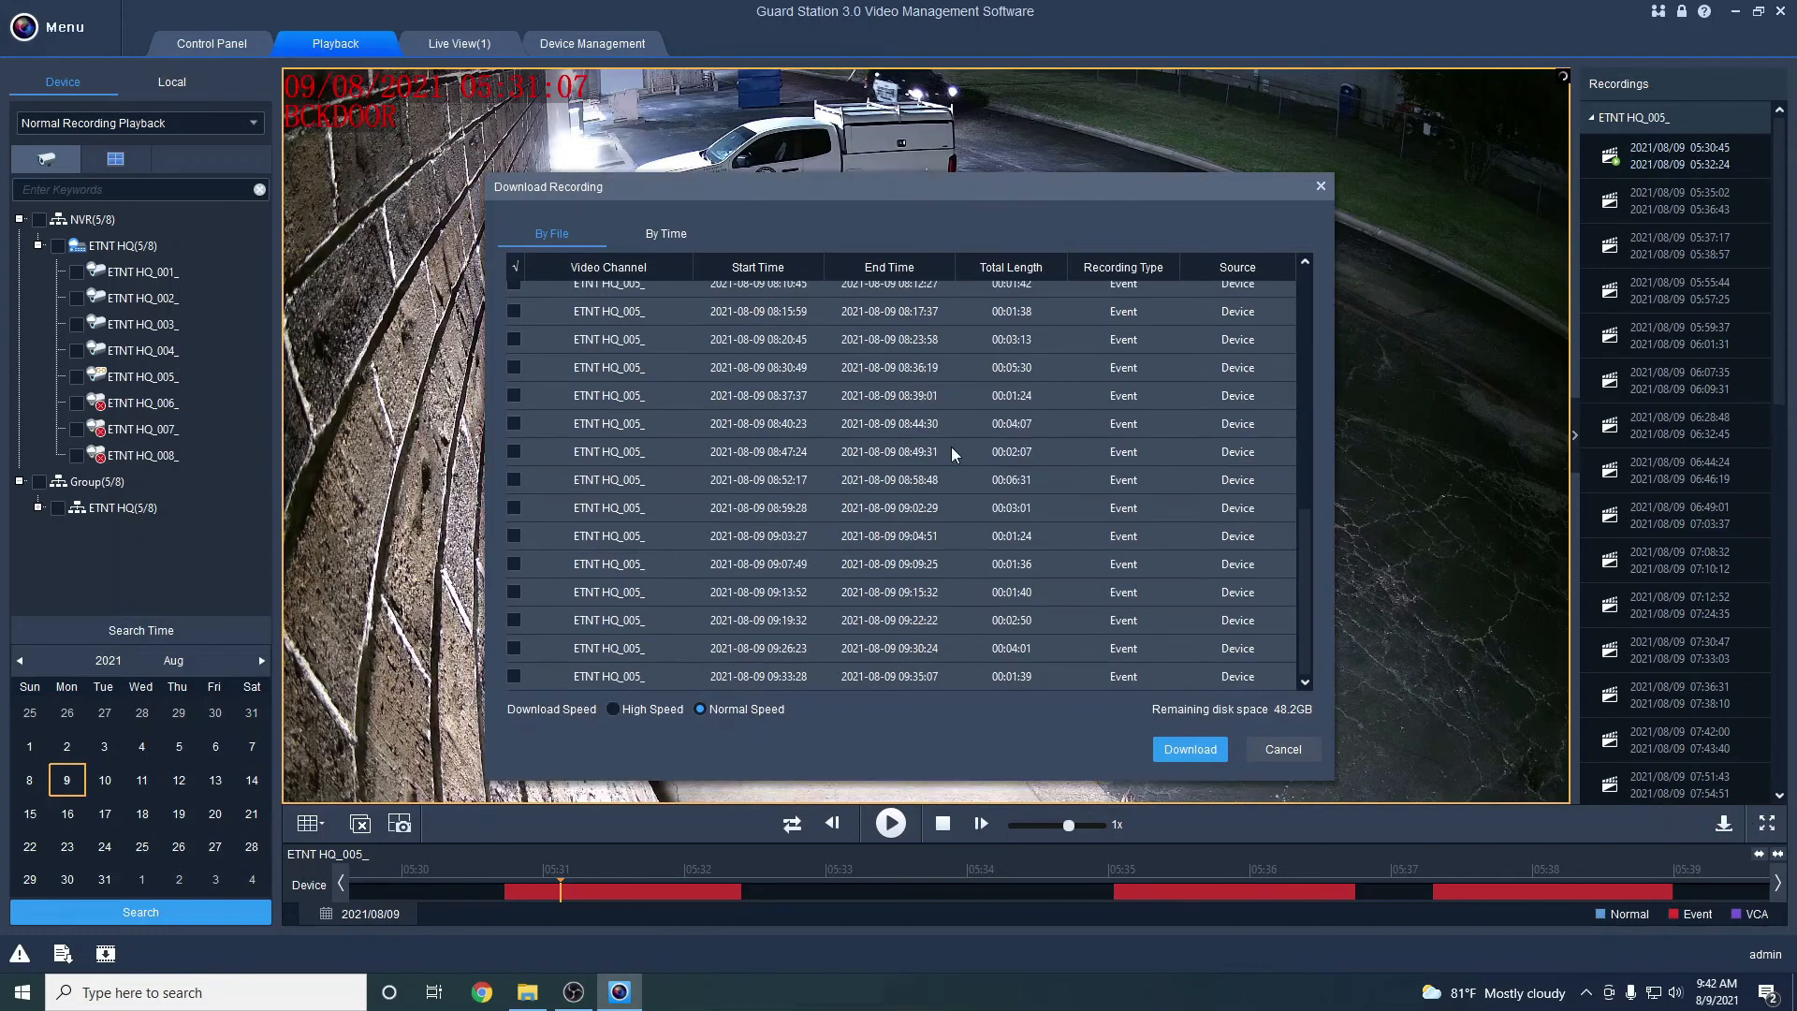
scroll(951, 447, "up", 8)
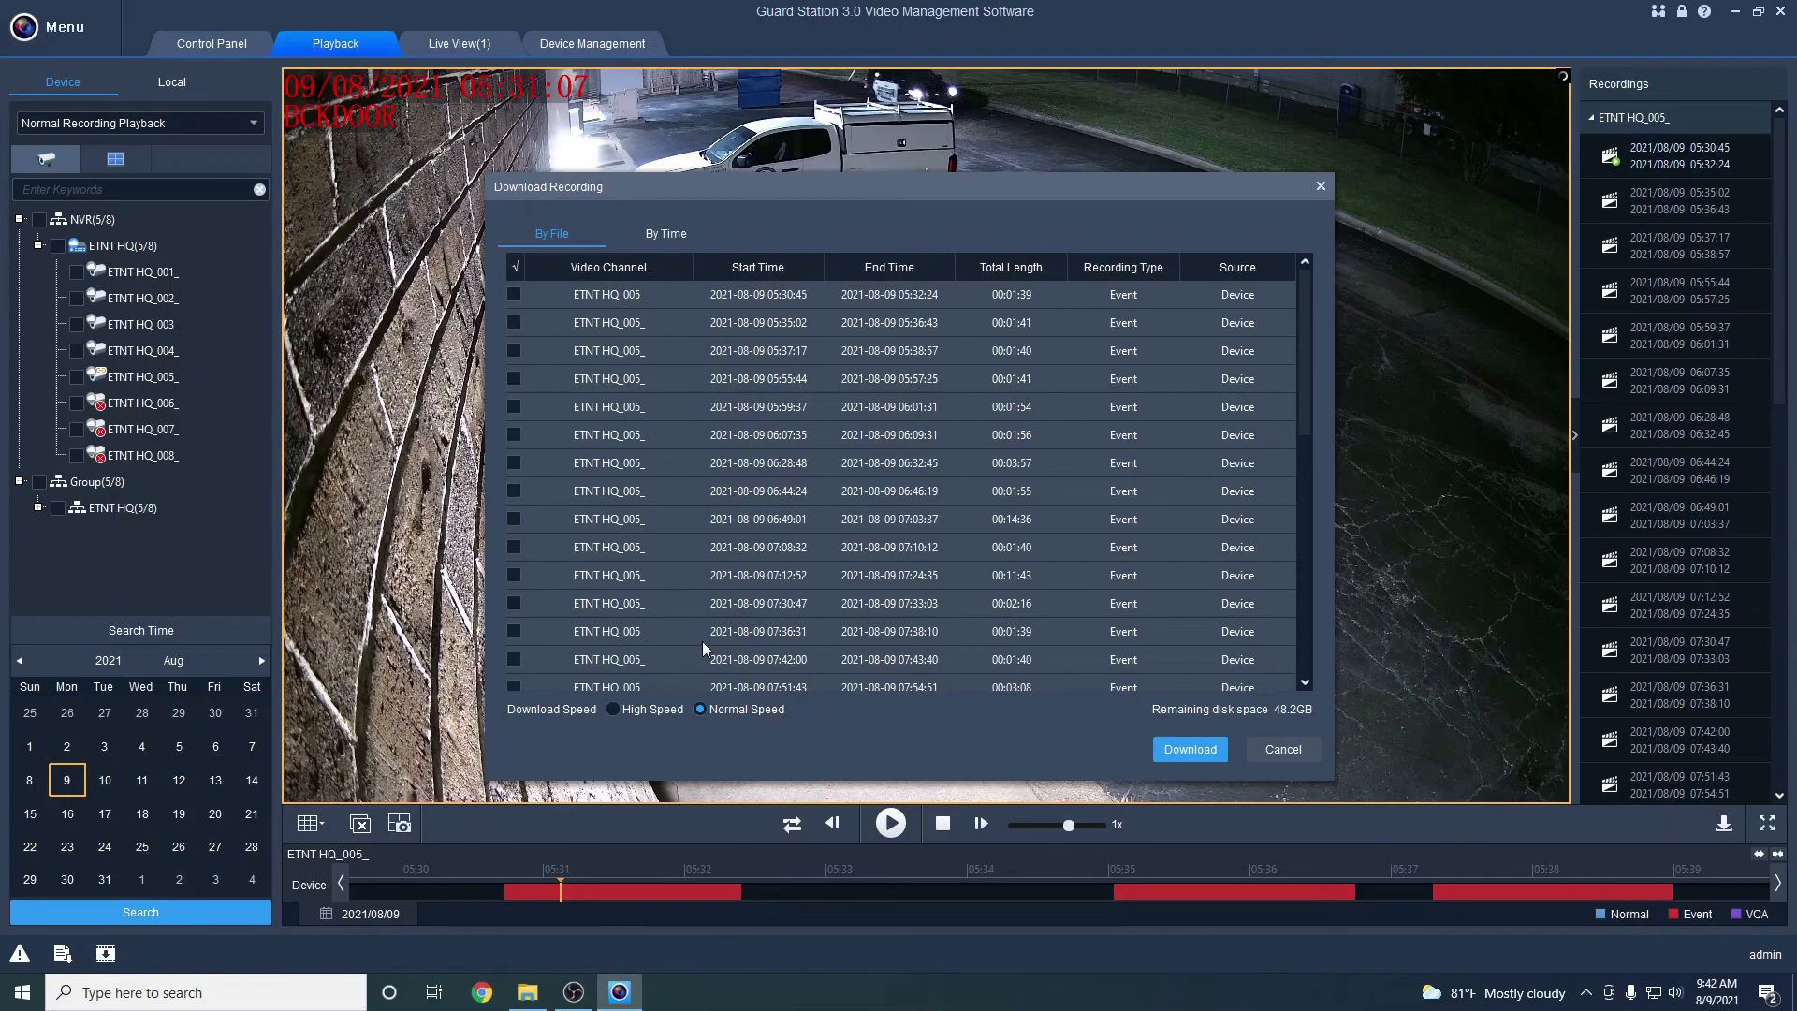
left_click(513, 296)
left_click(613, 710)
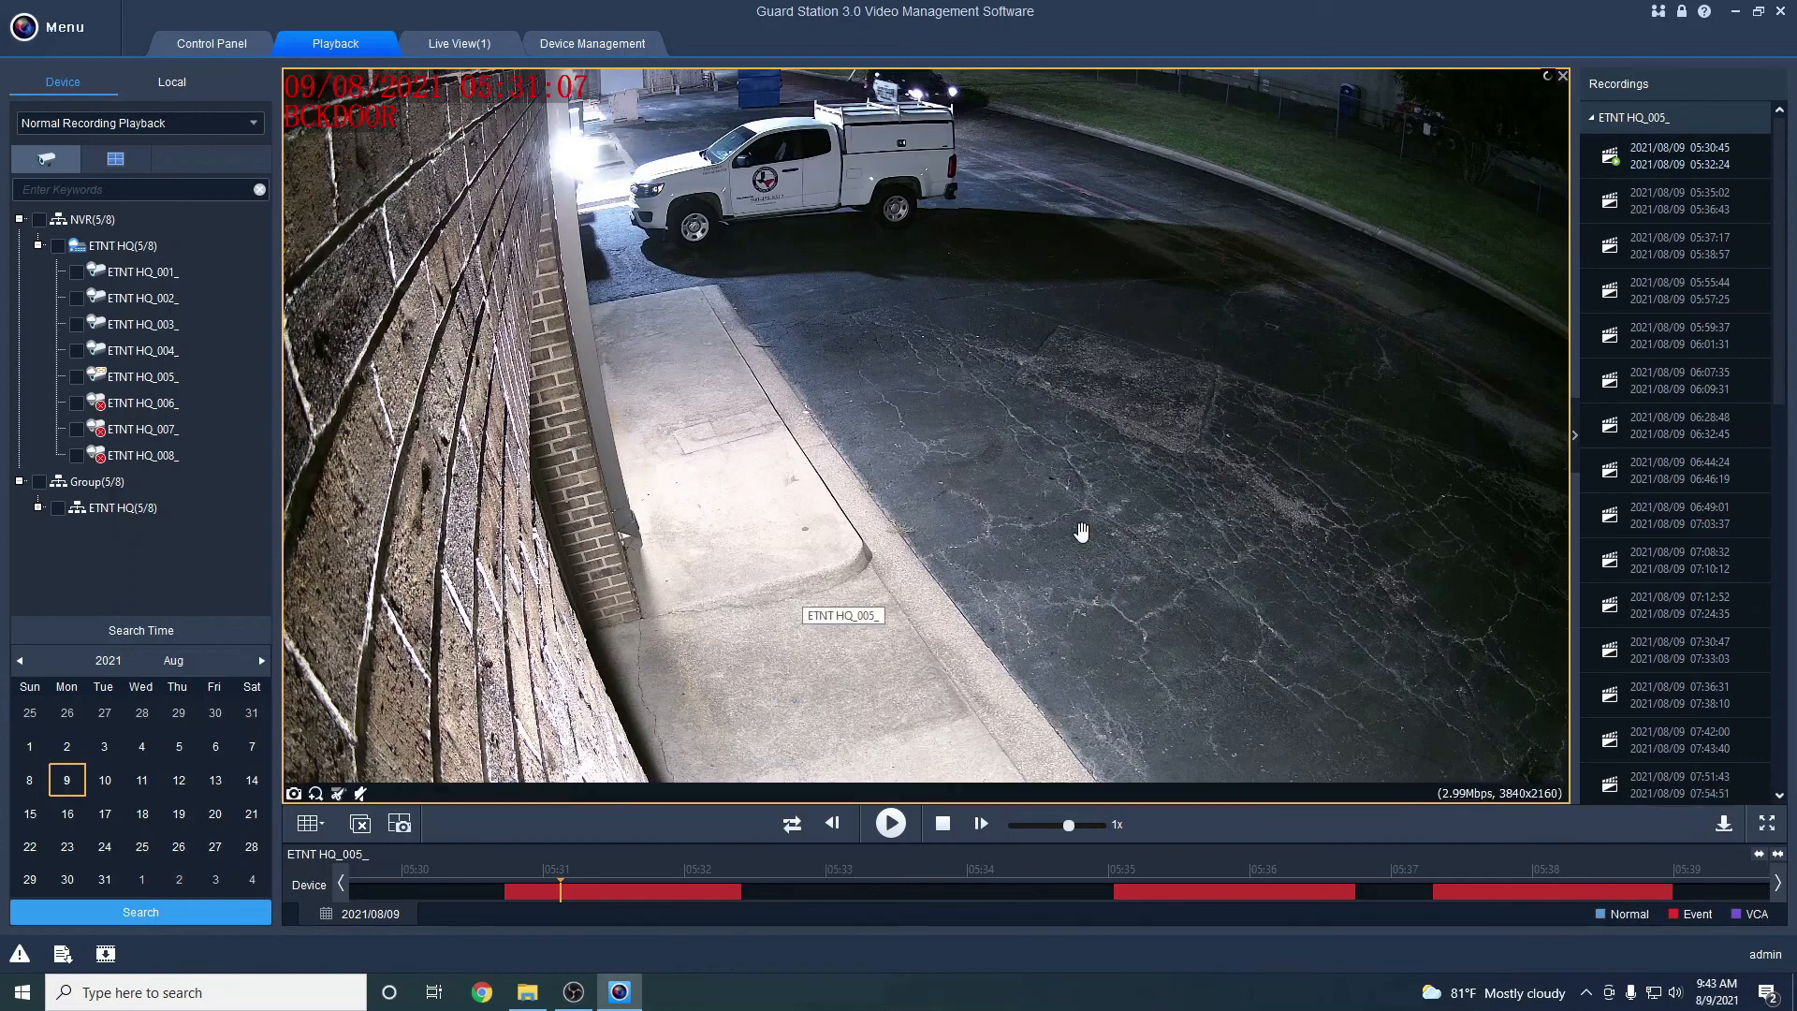
Check the finished task in Task Management, open its Record folder and select the TS file
left_click(63, 954)
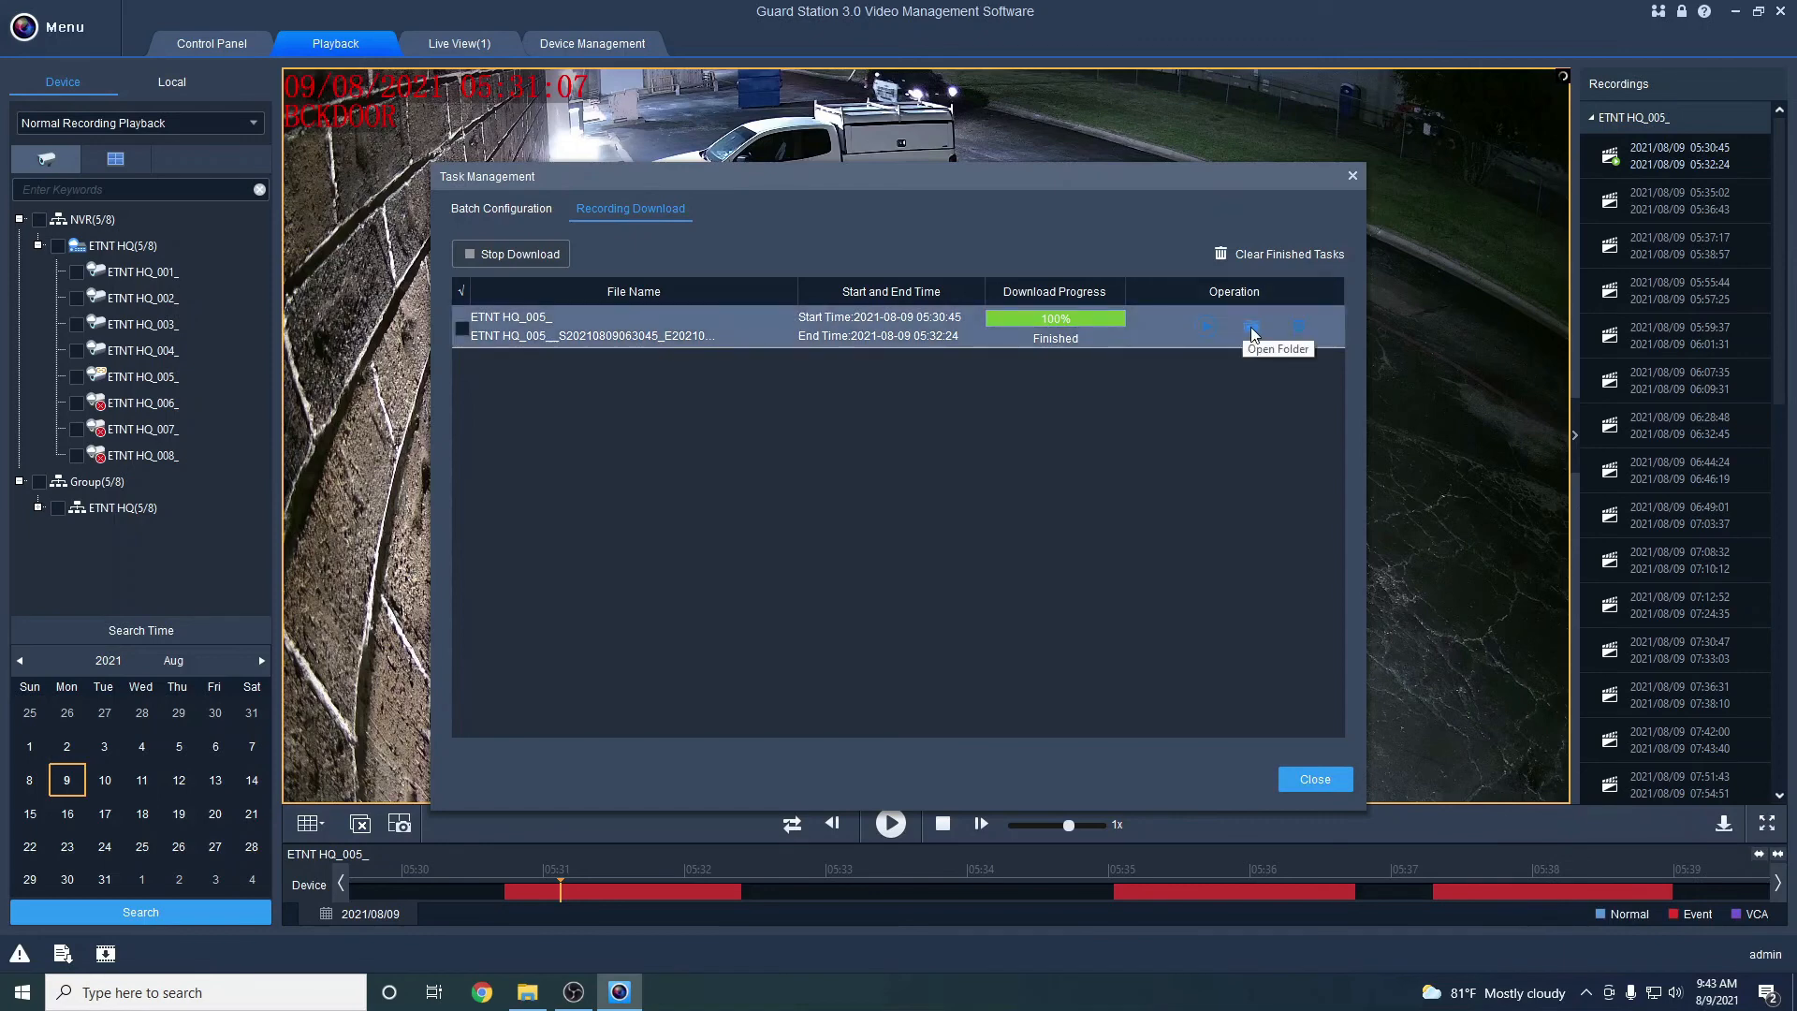
left_click(1281, 323)
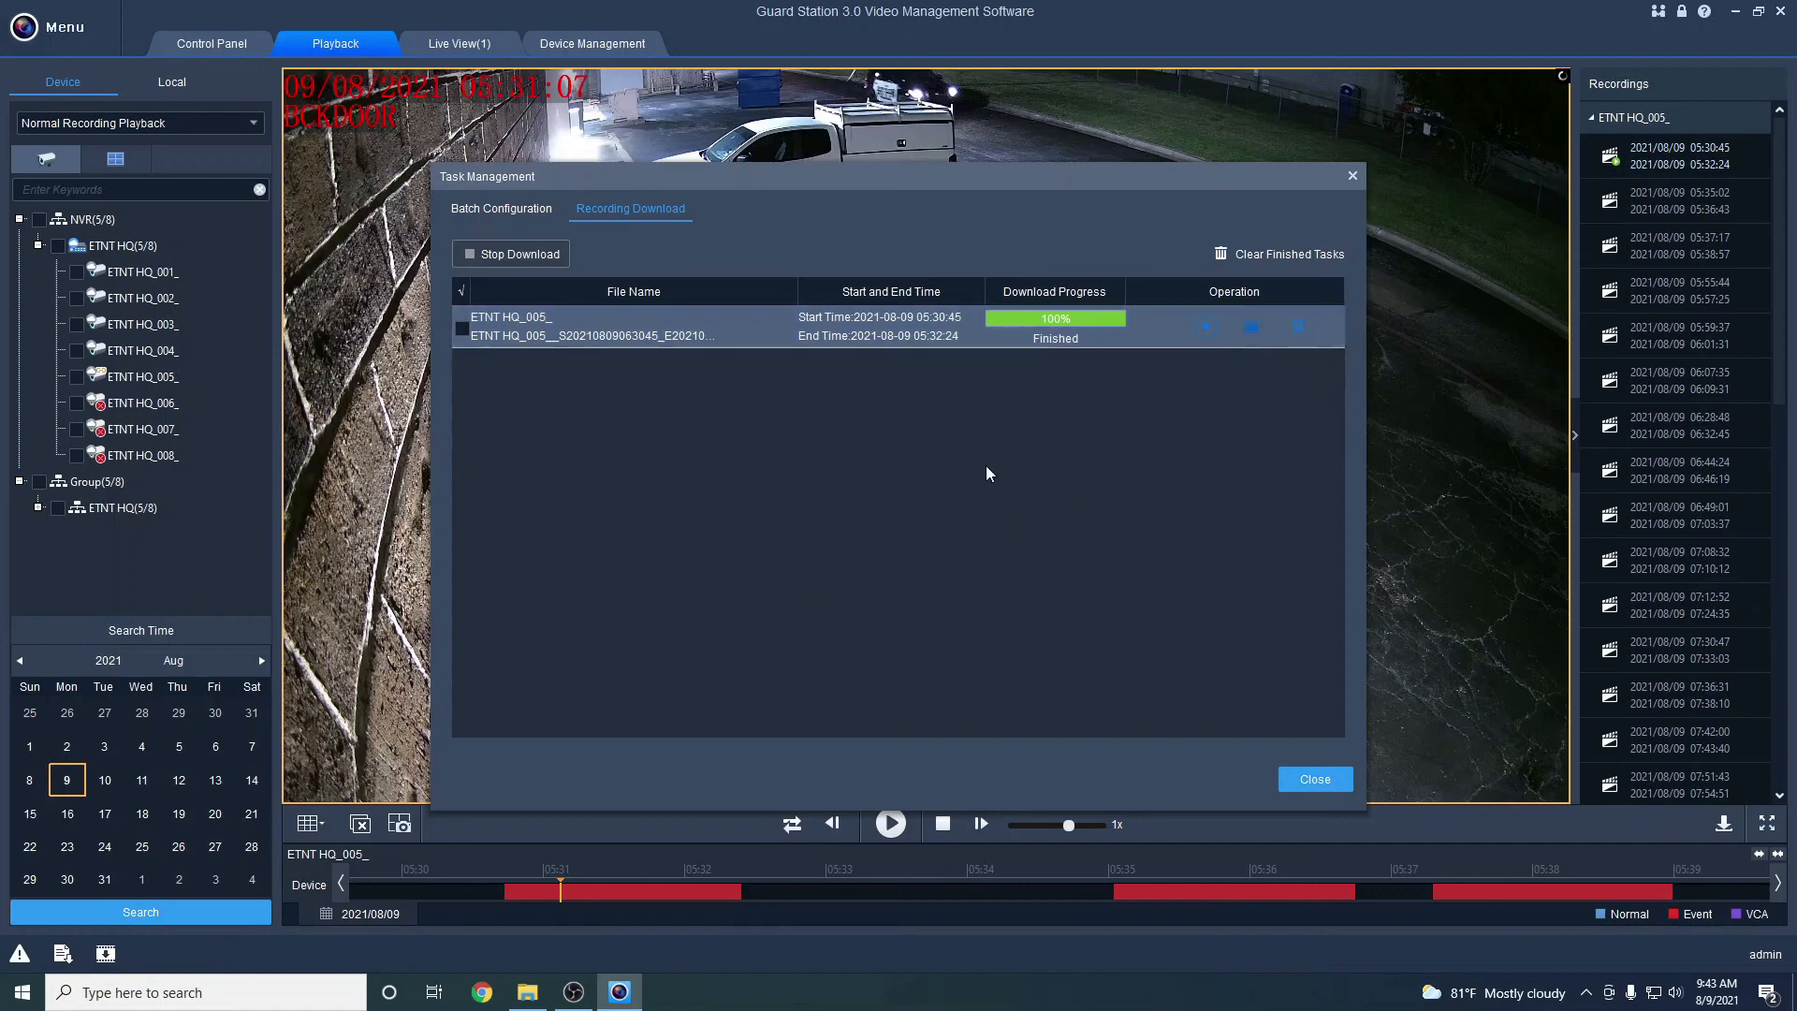
left_click(528, 992)
left_click_drag(996, 226, 839, 223)
left_click(794, 435)
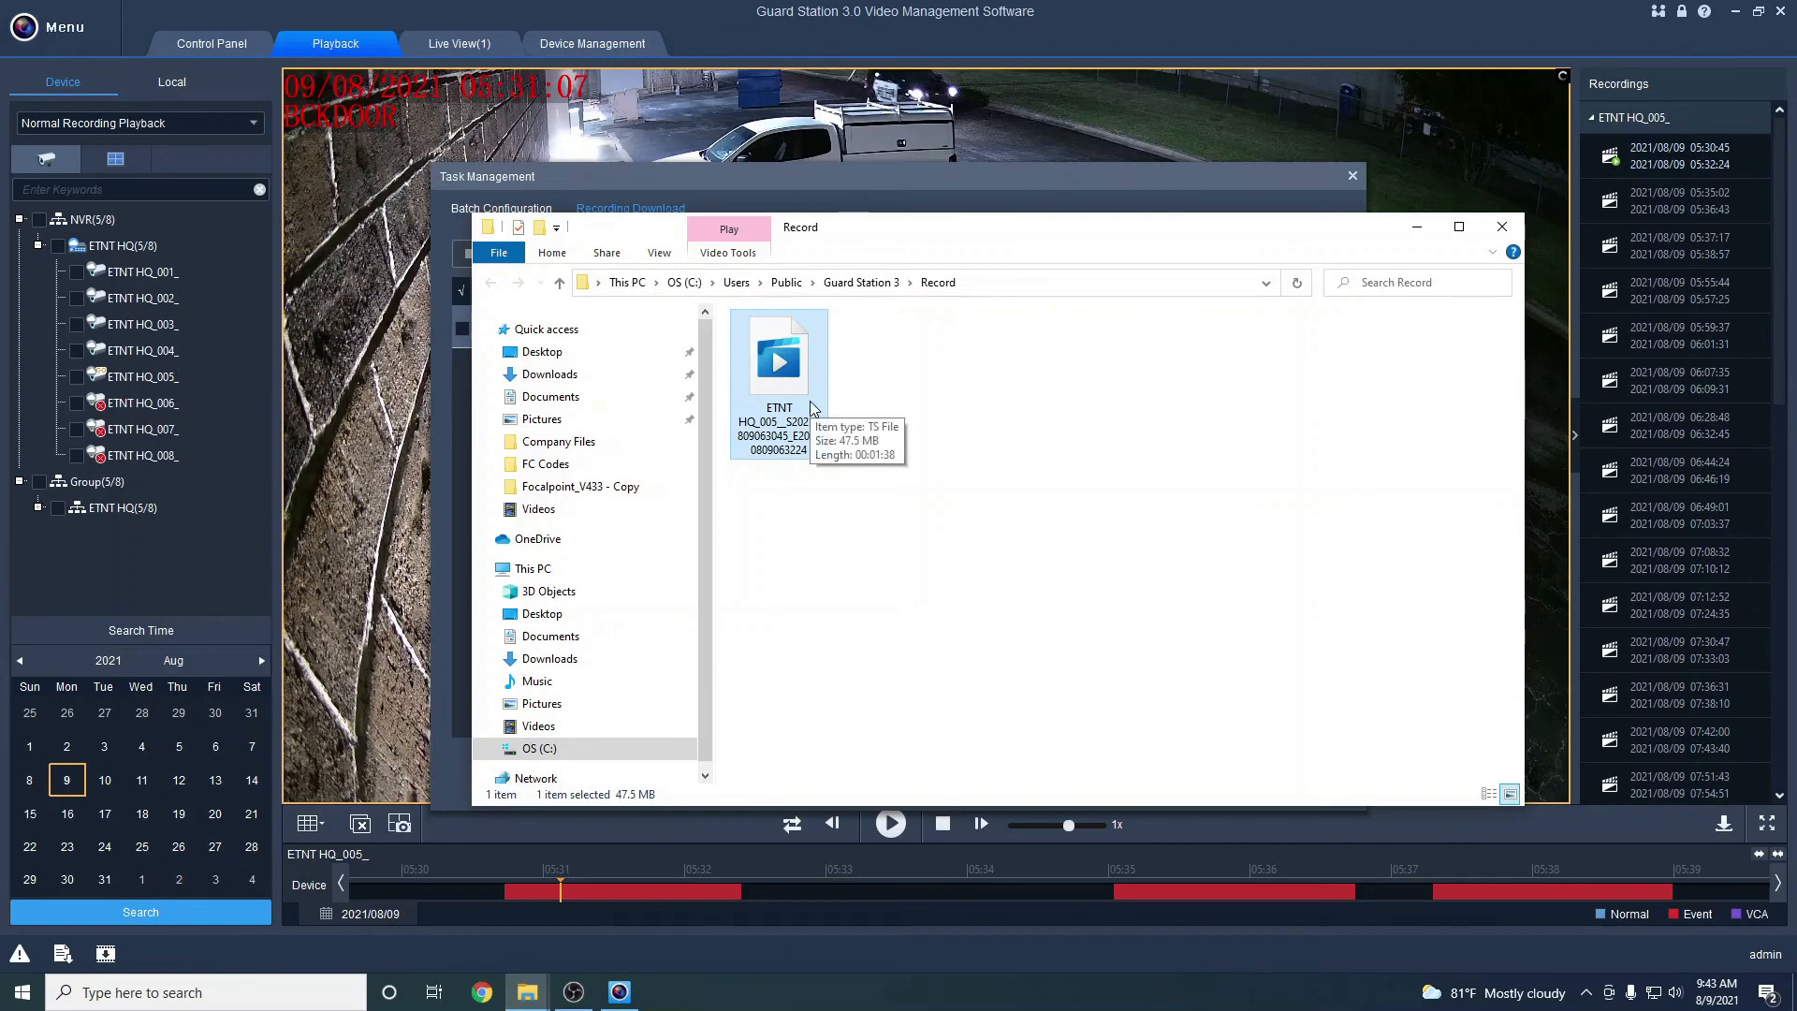
Create a new folder named 8.9.21 inside Record
right_click(880, 496)
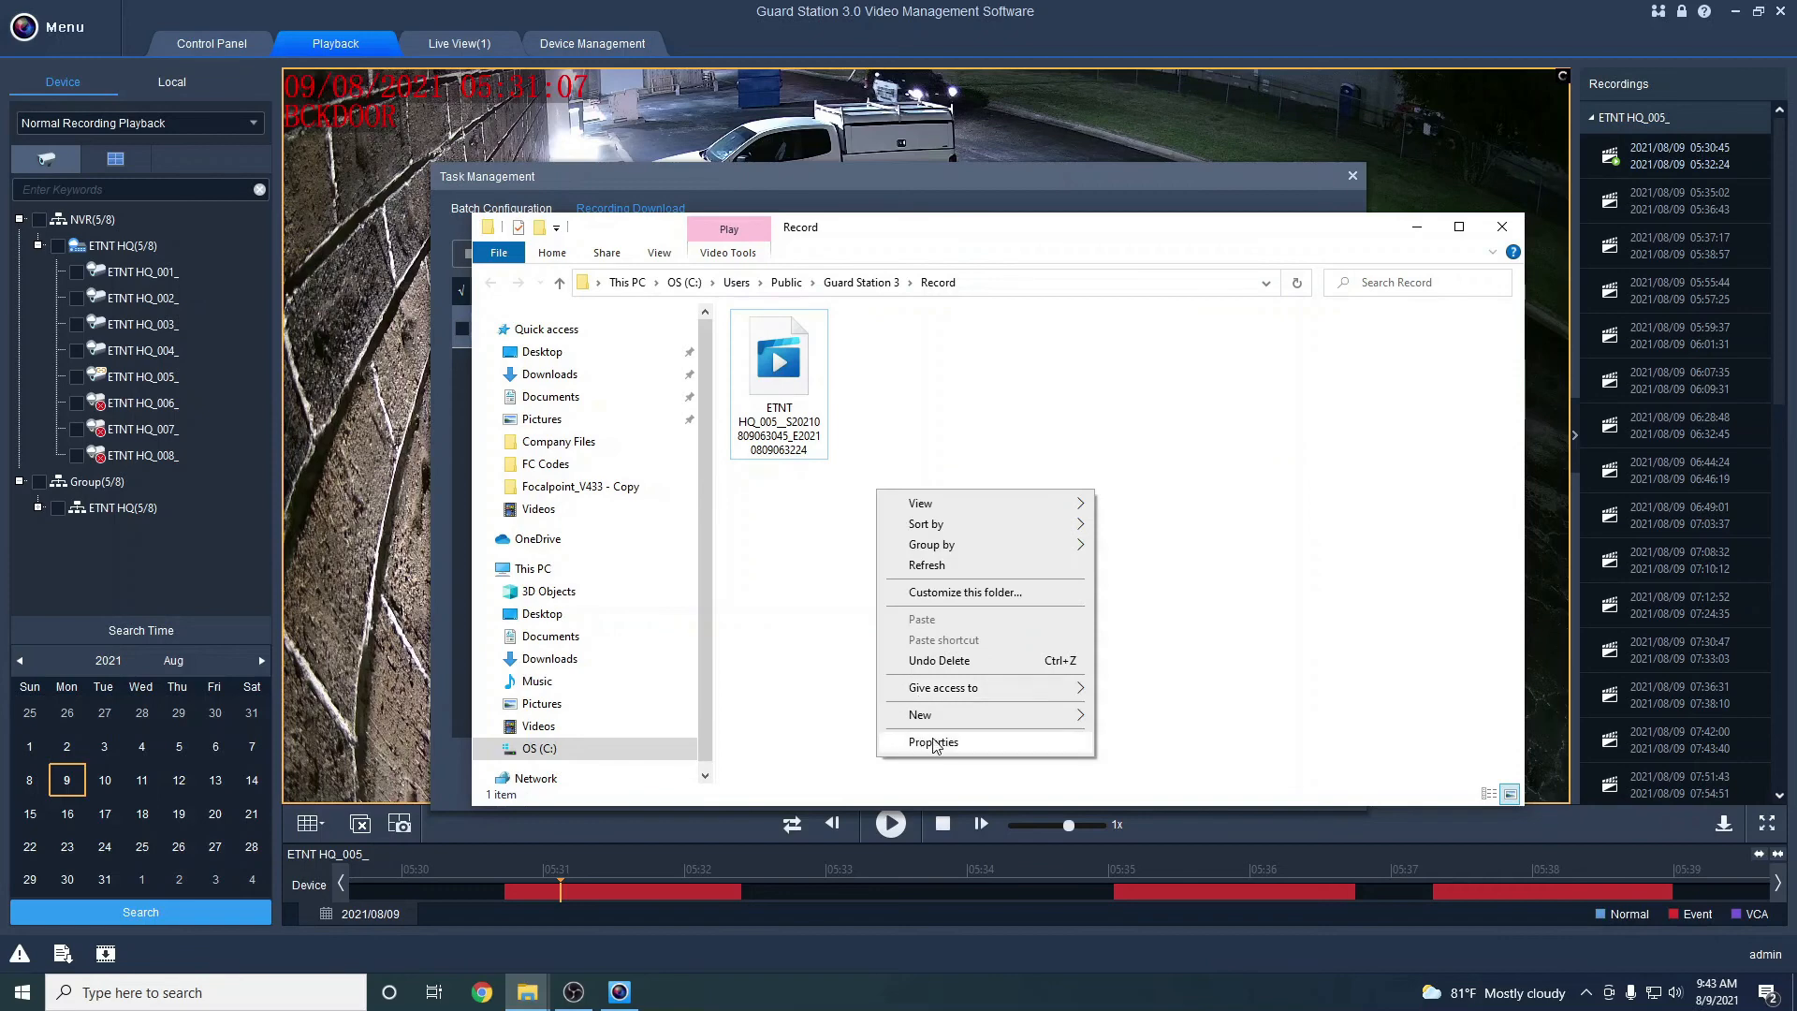
mouse_move(1039, 714)
left_click(1135, 717)
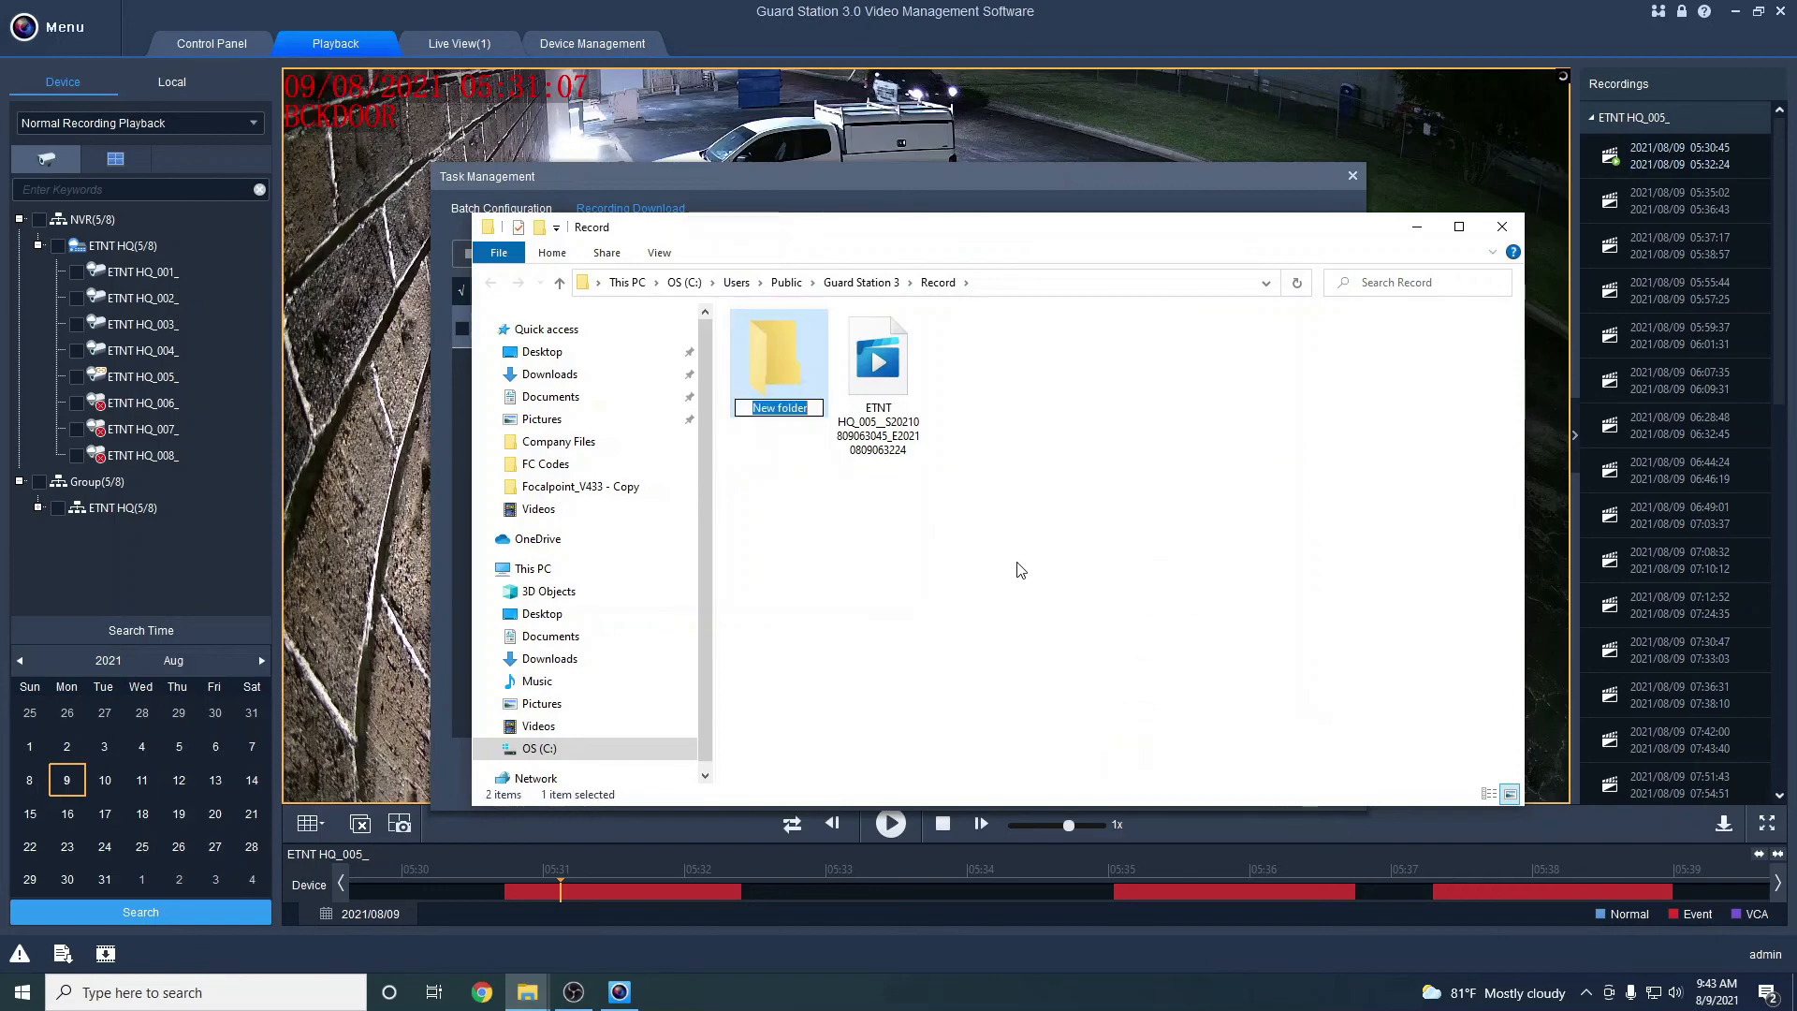
type("8")
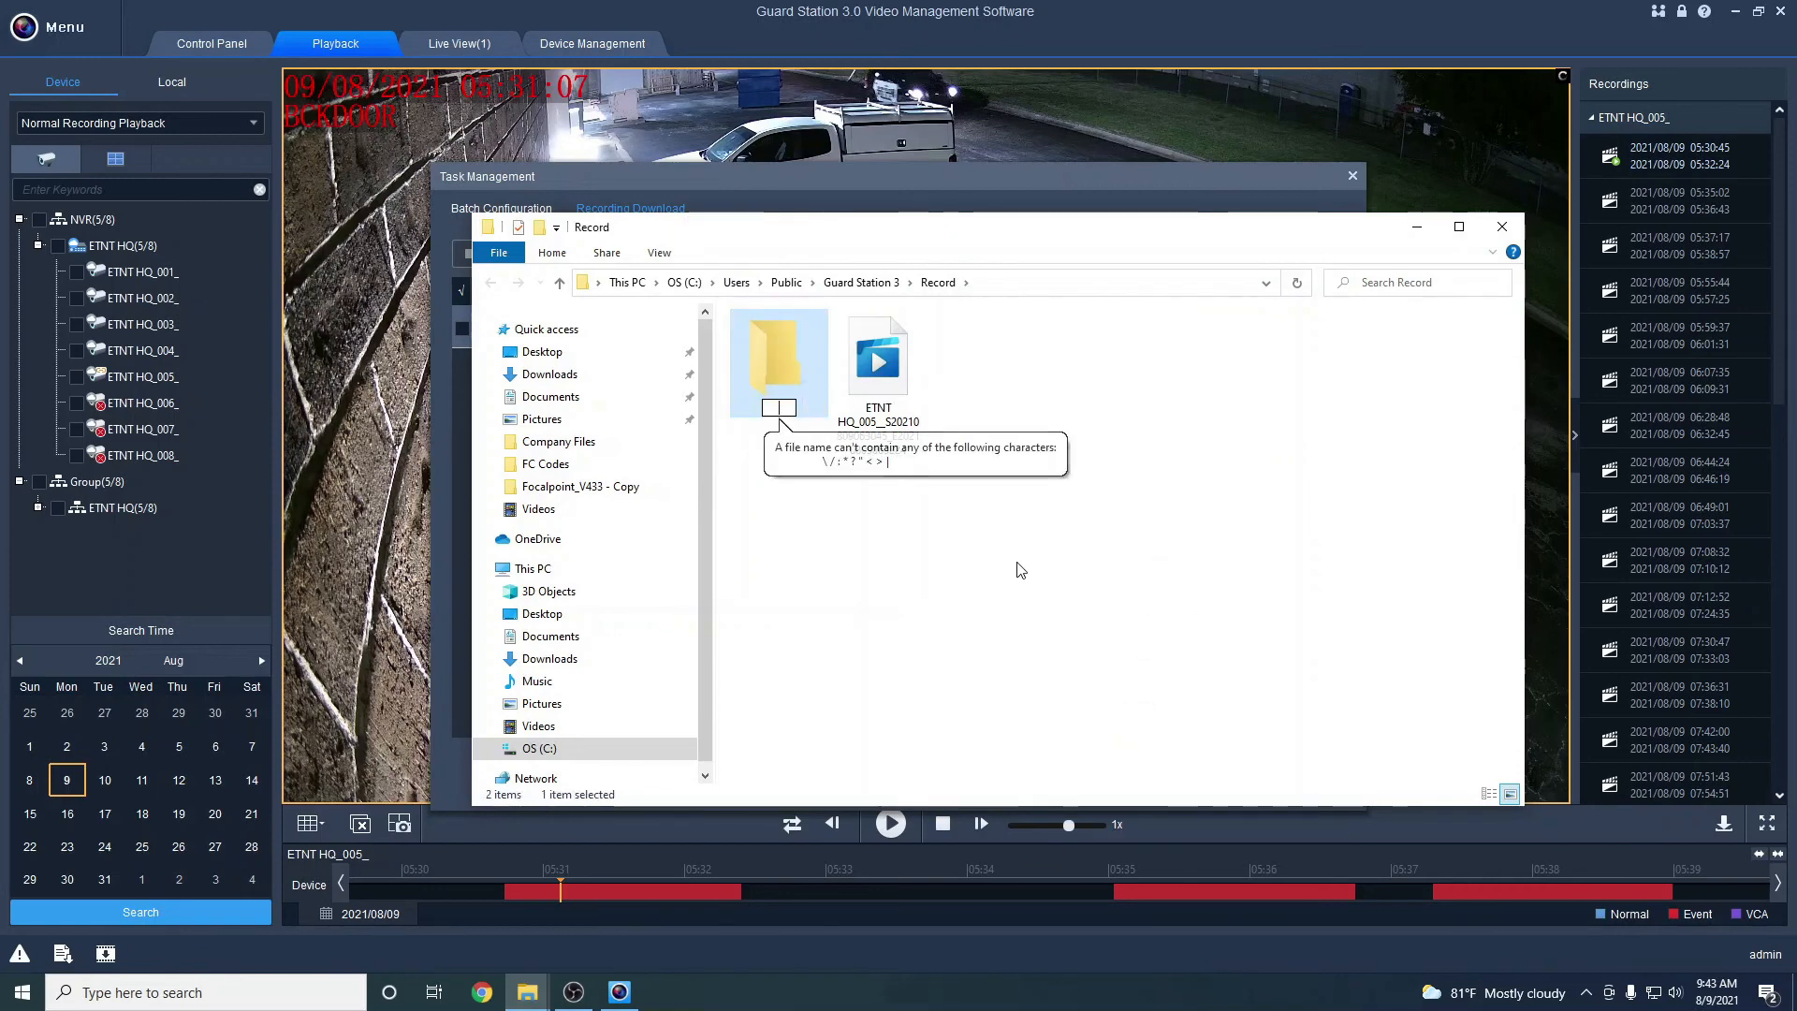
type("/.9.21")
key("Return")
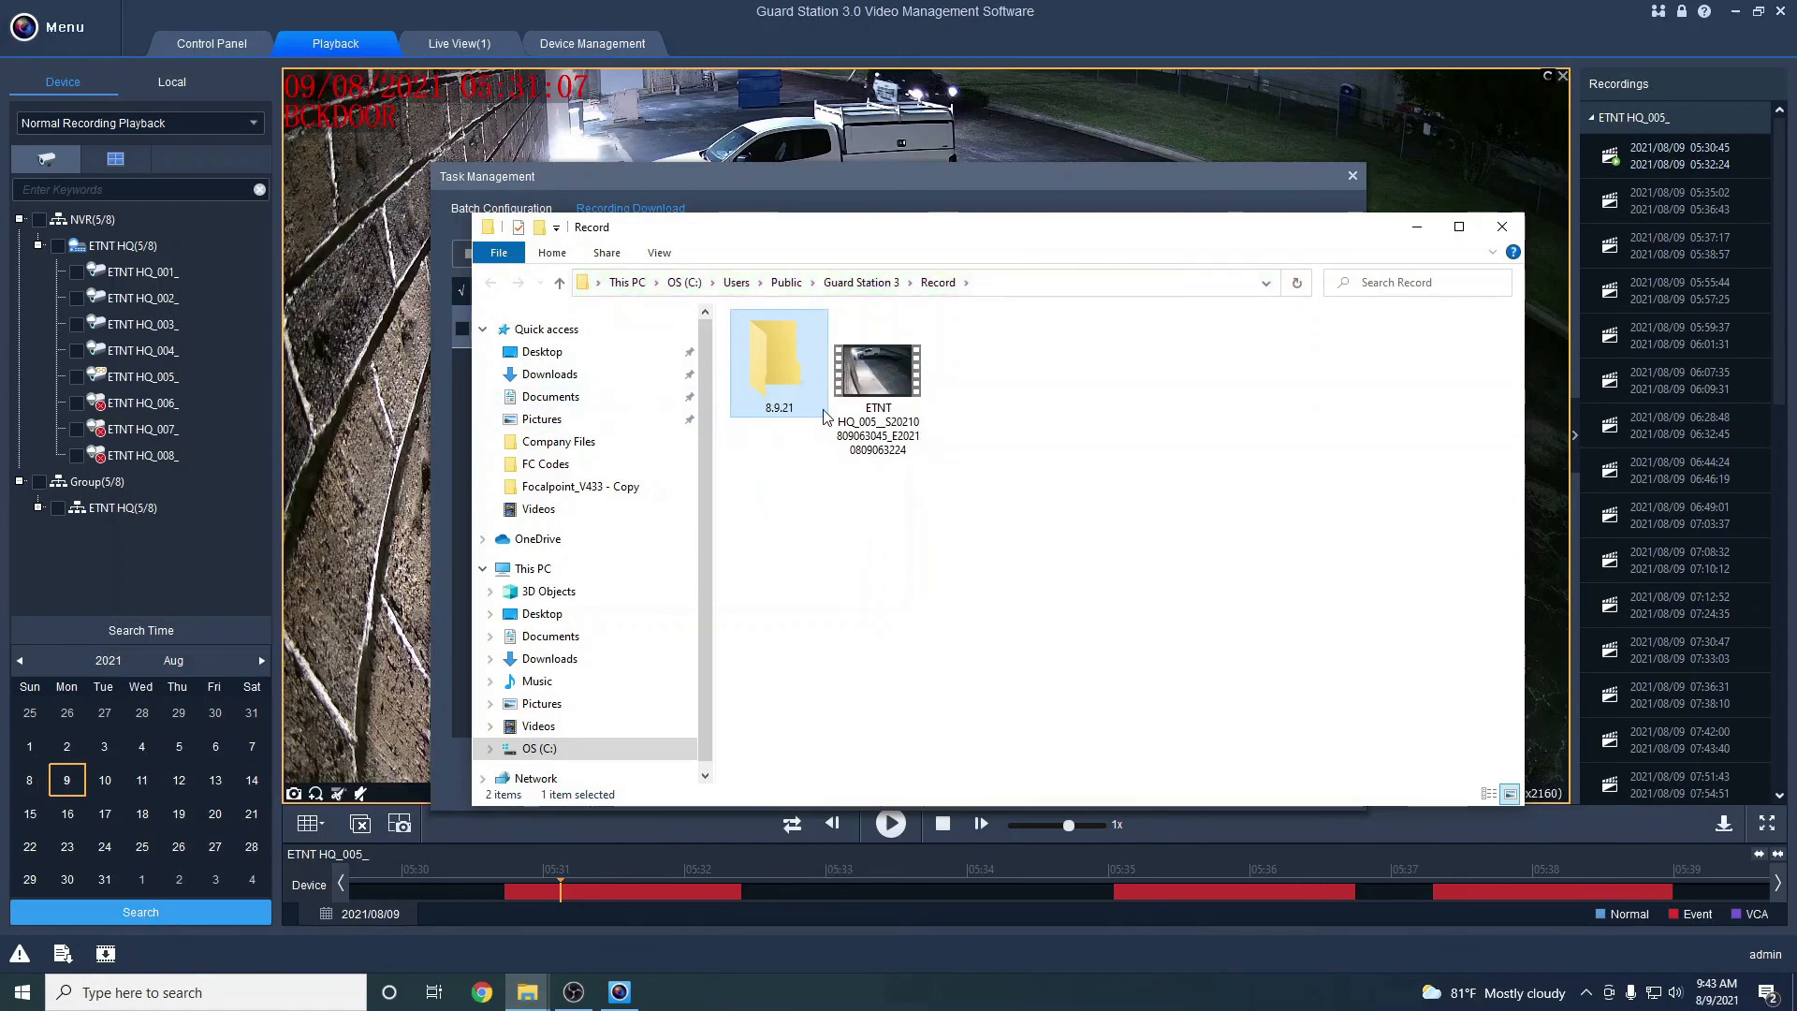
Move the TS clip into 8.9.21, then open that folder and select the clip
left_click_drag(878, 386, 782, 376)
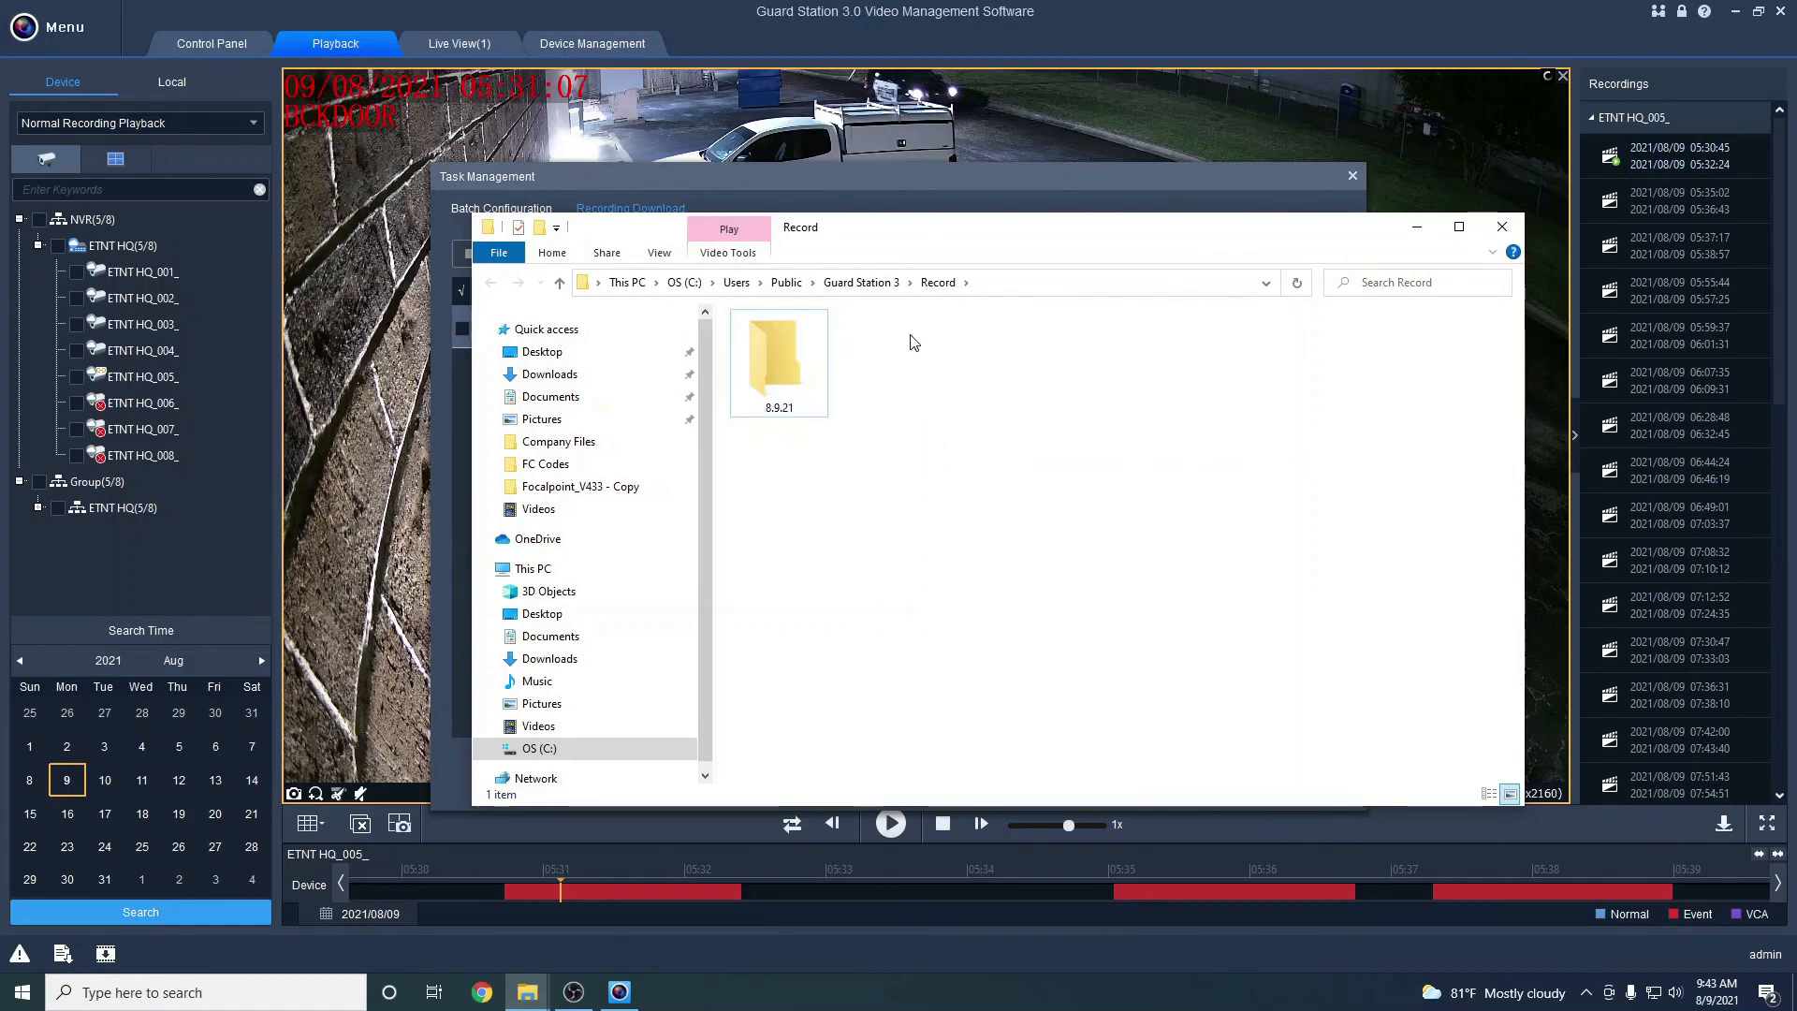
left_click(817, 345)
double_click(818, 344)
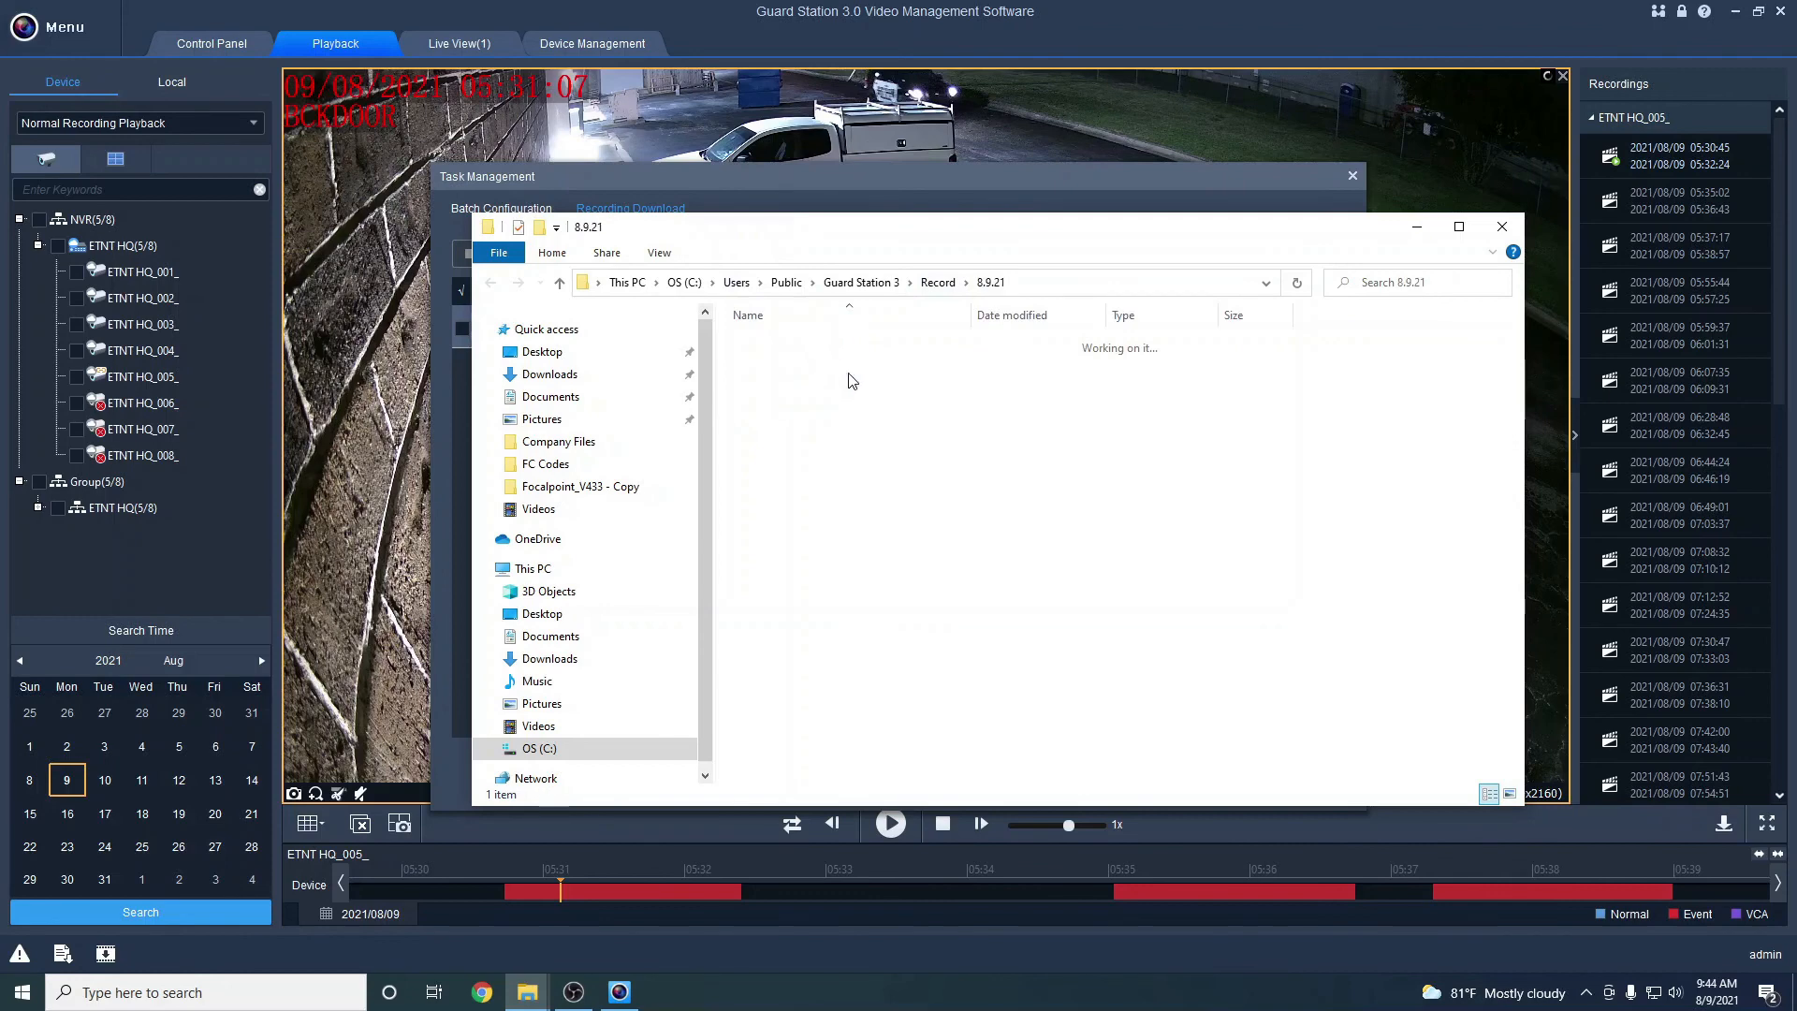
left_click(802, 454)
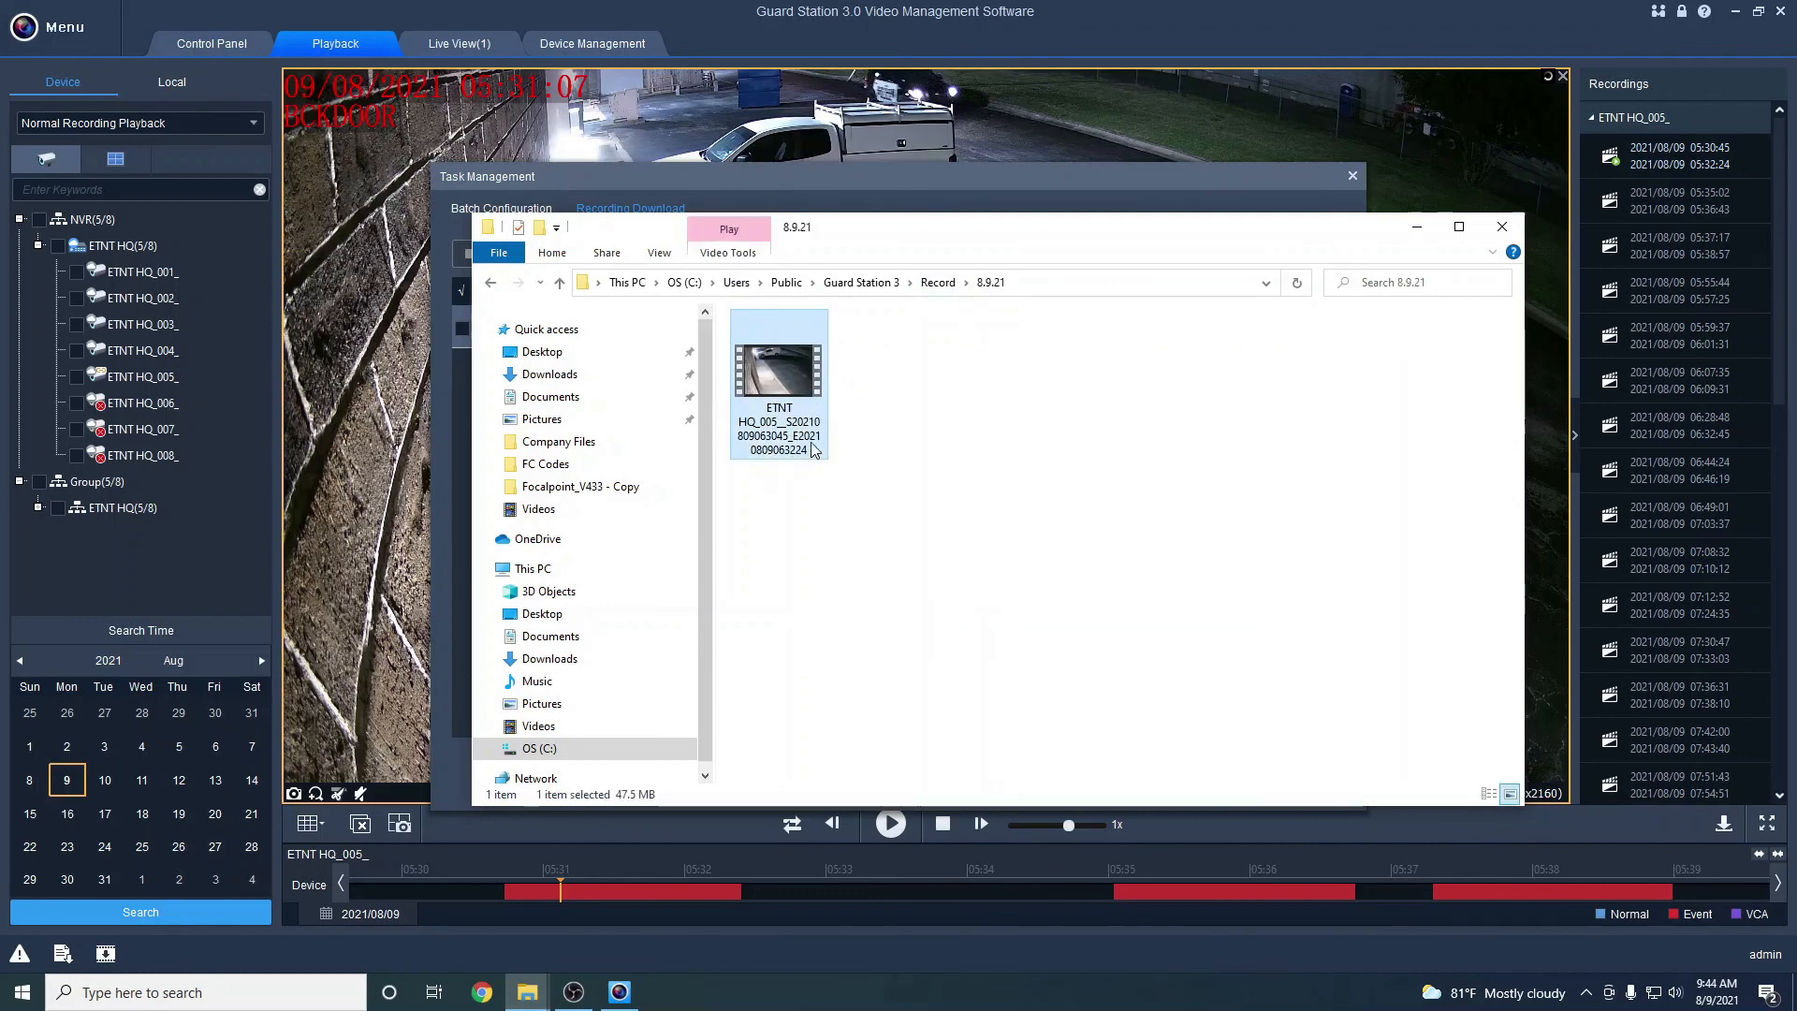
double_click(788, 396)
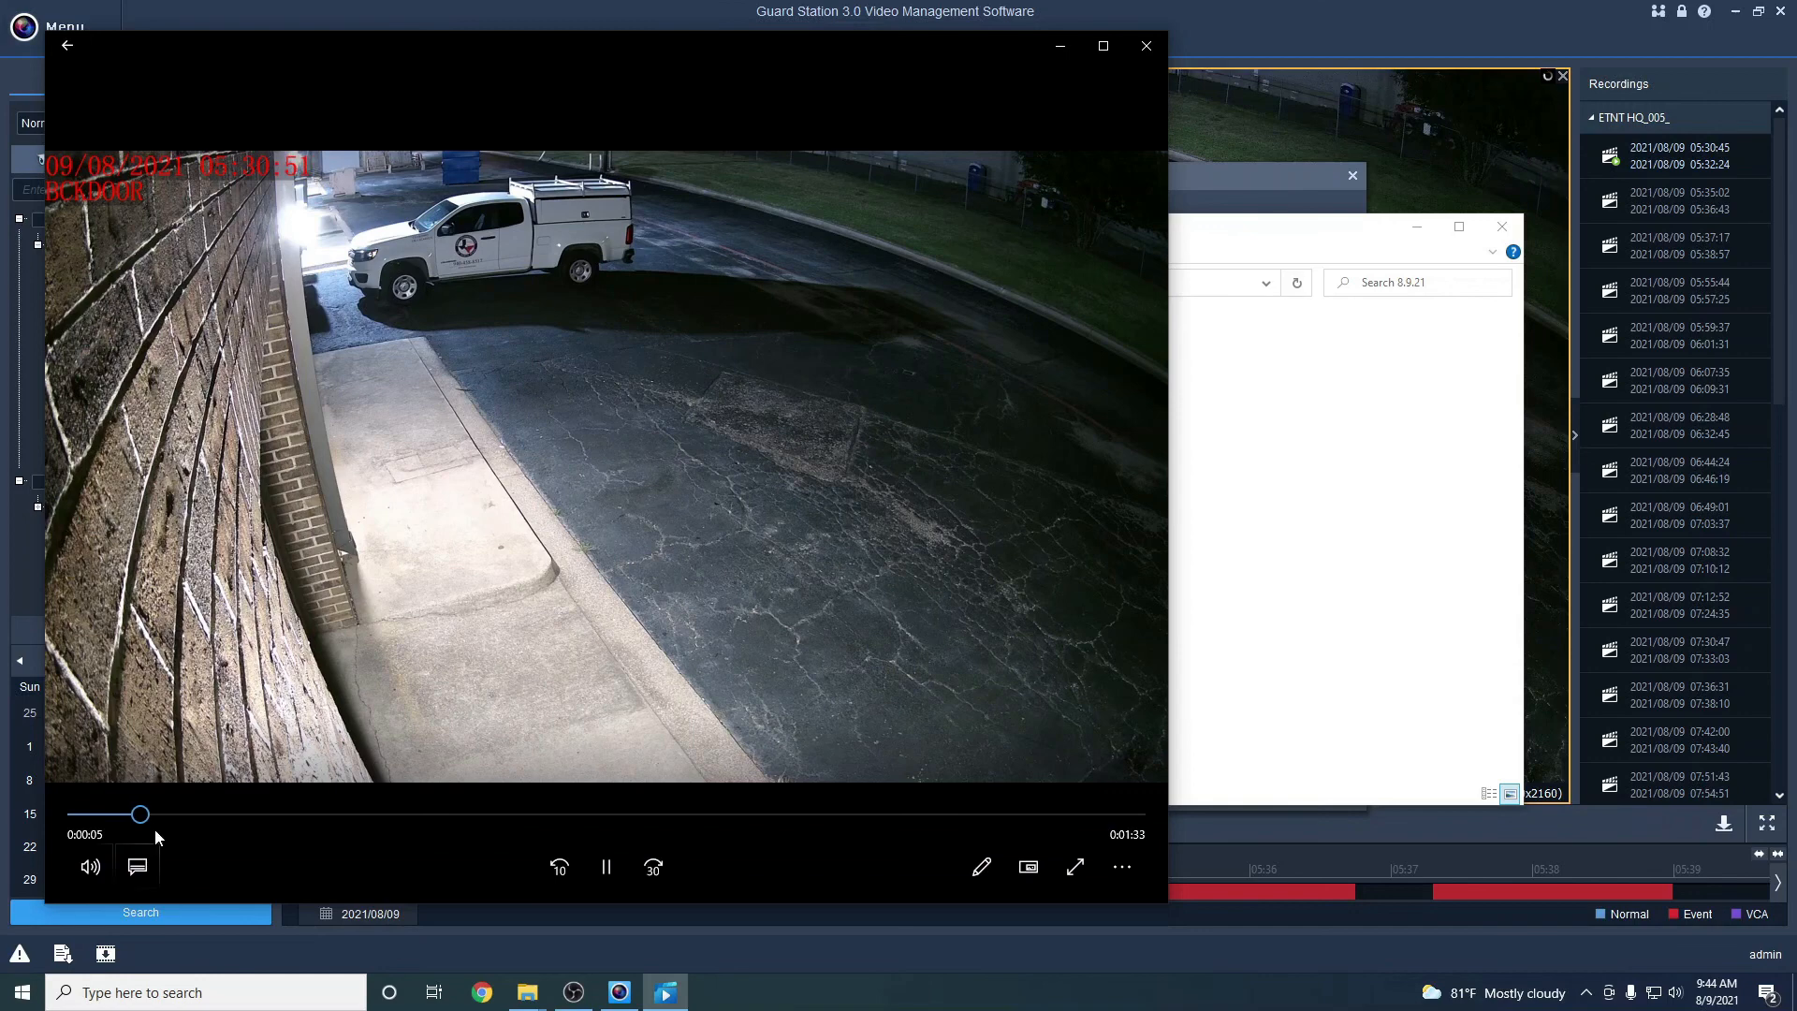
left_click_drag(155, 820, 1226, 716)
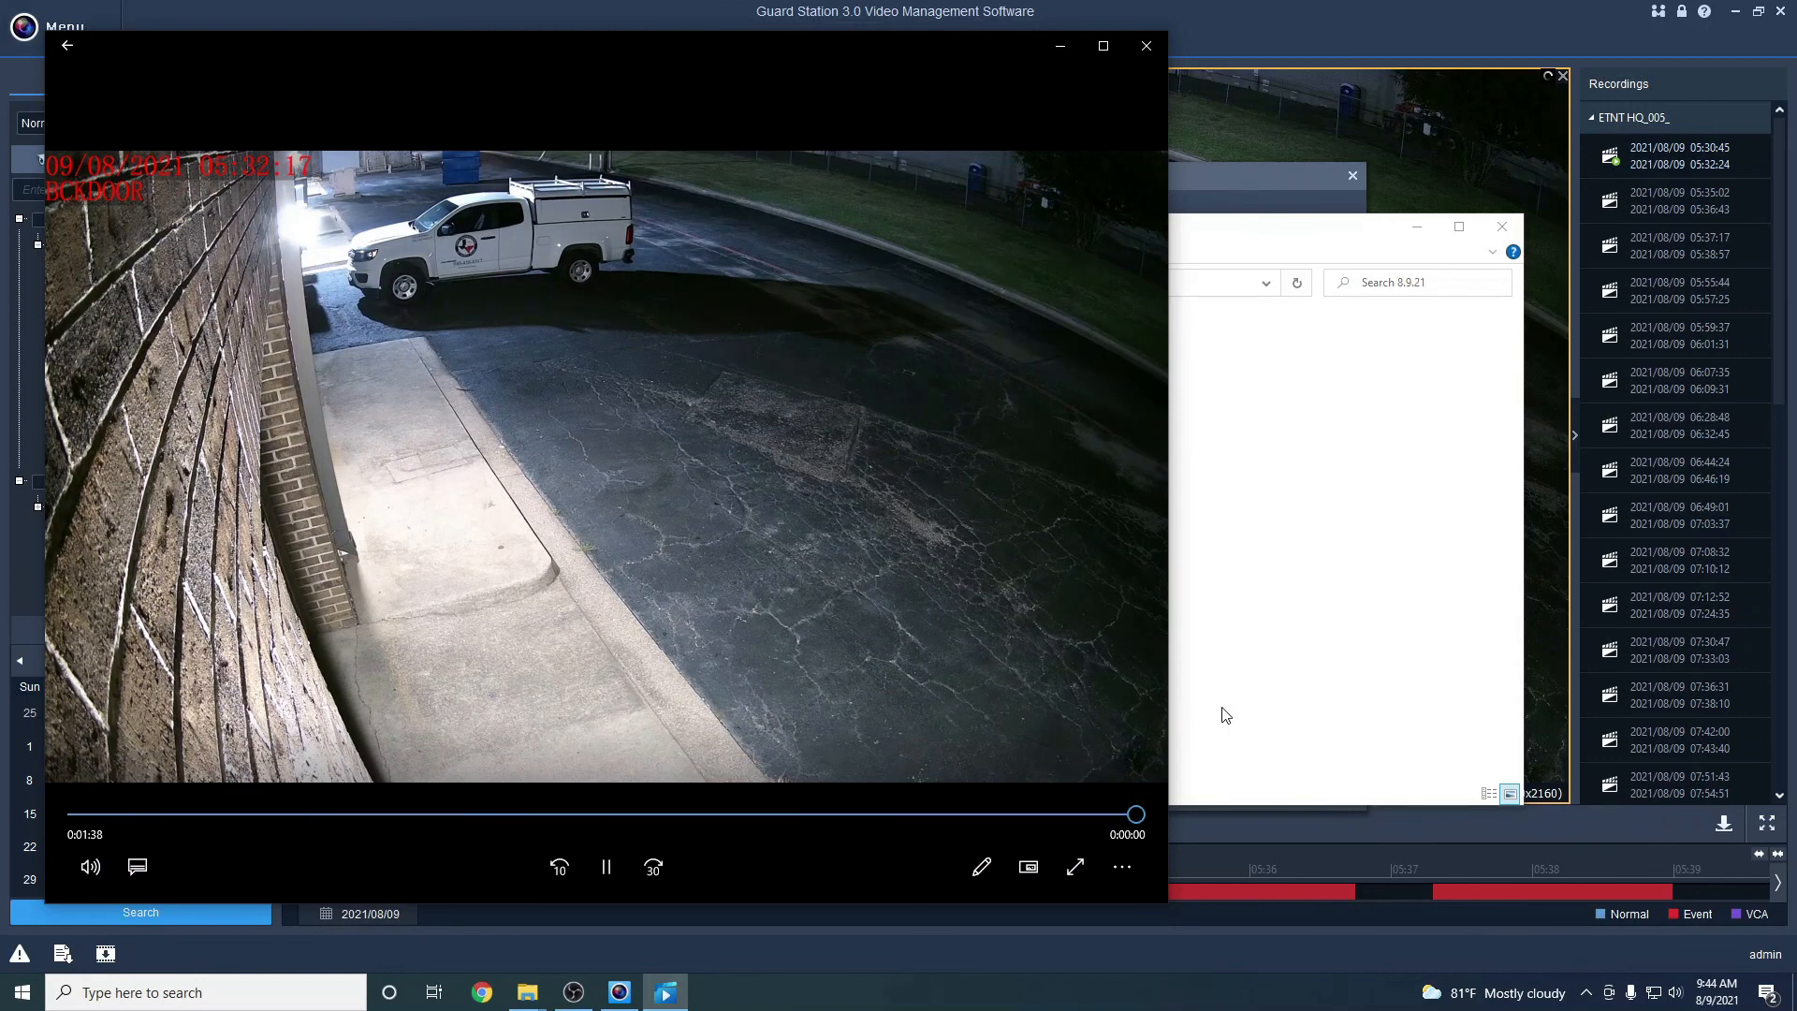
left_click(1151, 47)
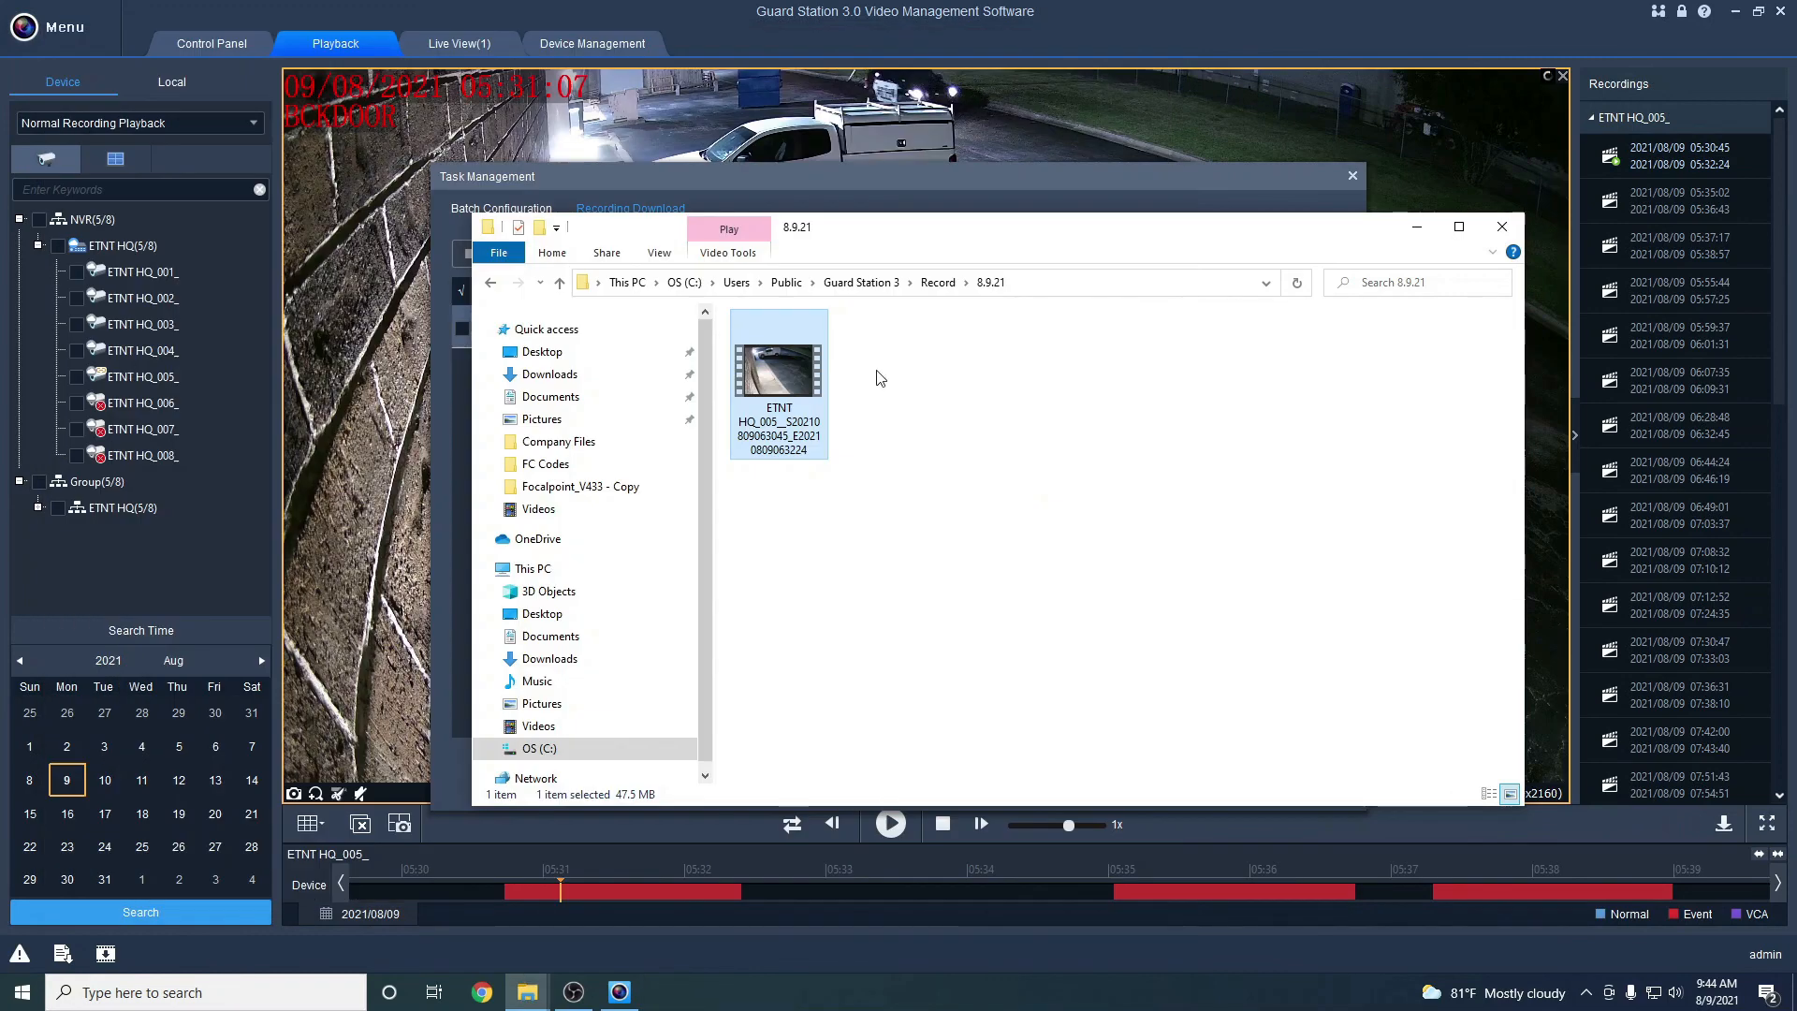
Go up to the Guard Station 3 folder and pin Record to Quick access
left_click(878, 375)
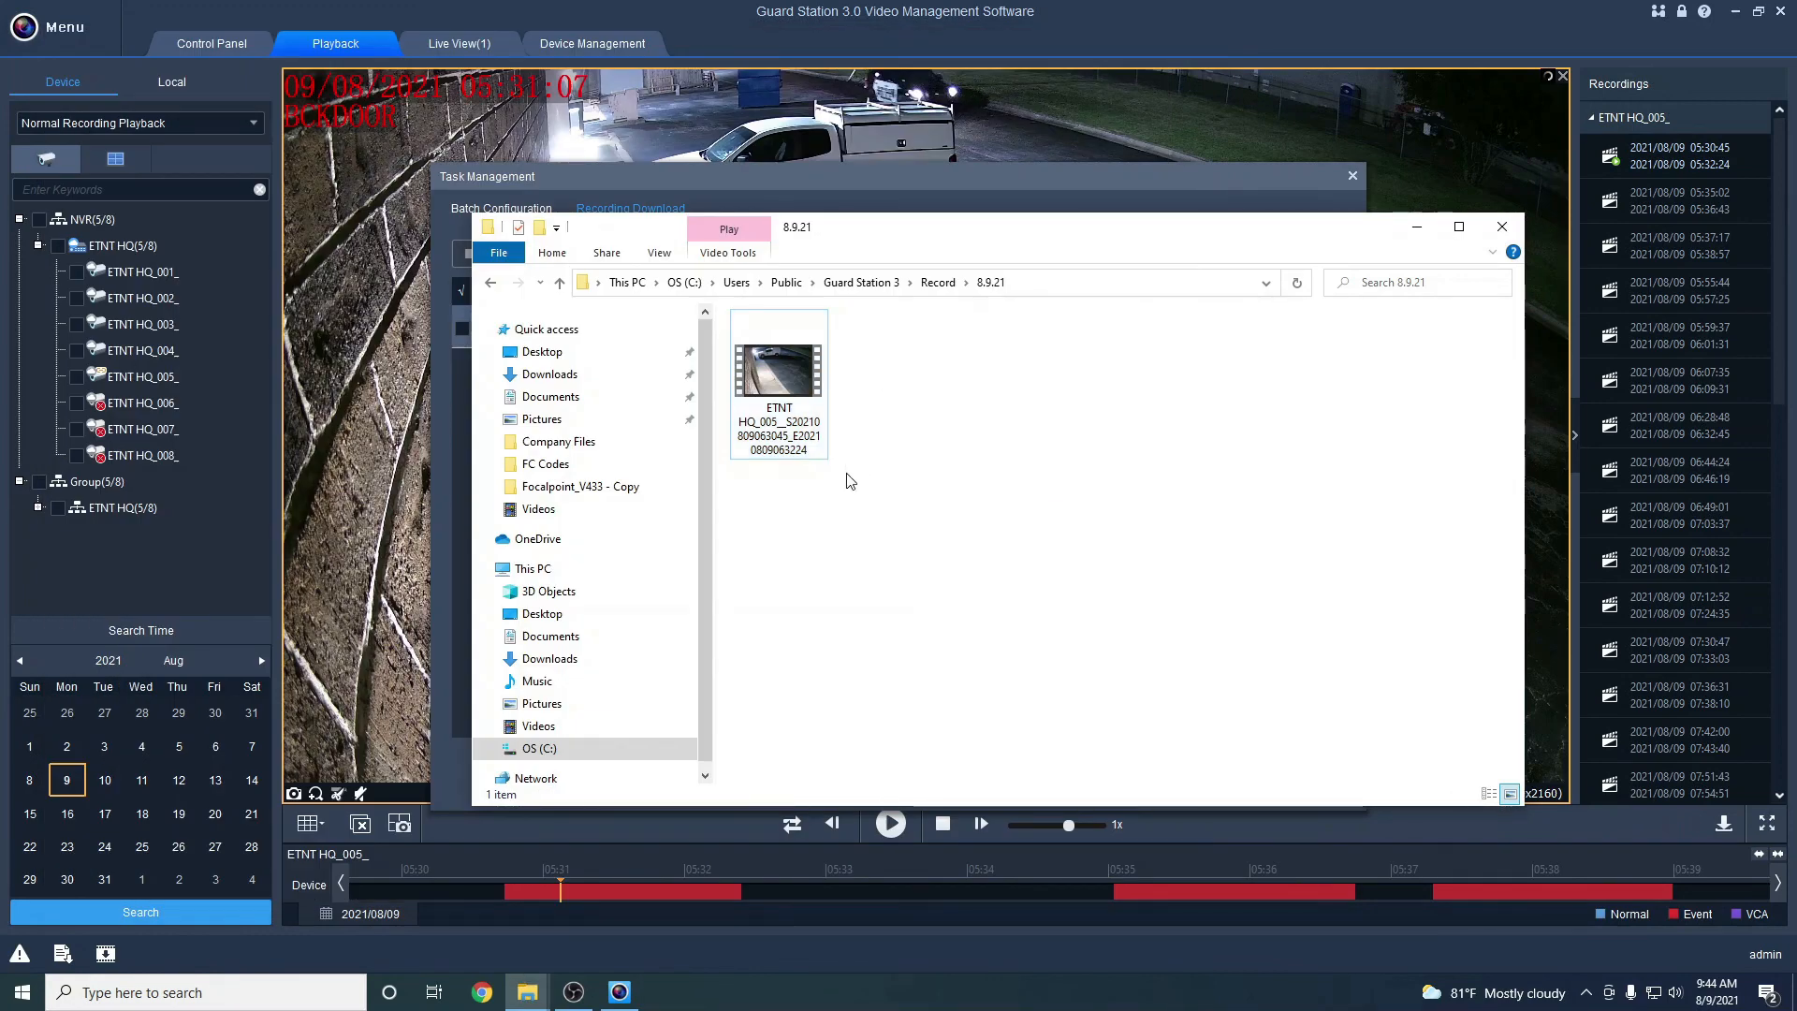
left_click_drag(857, 506, 799, 403)
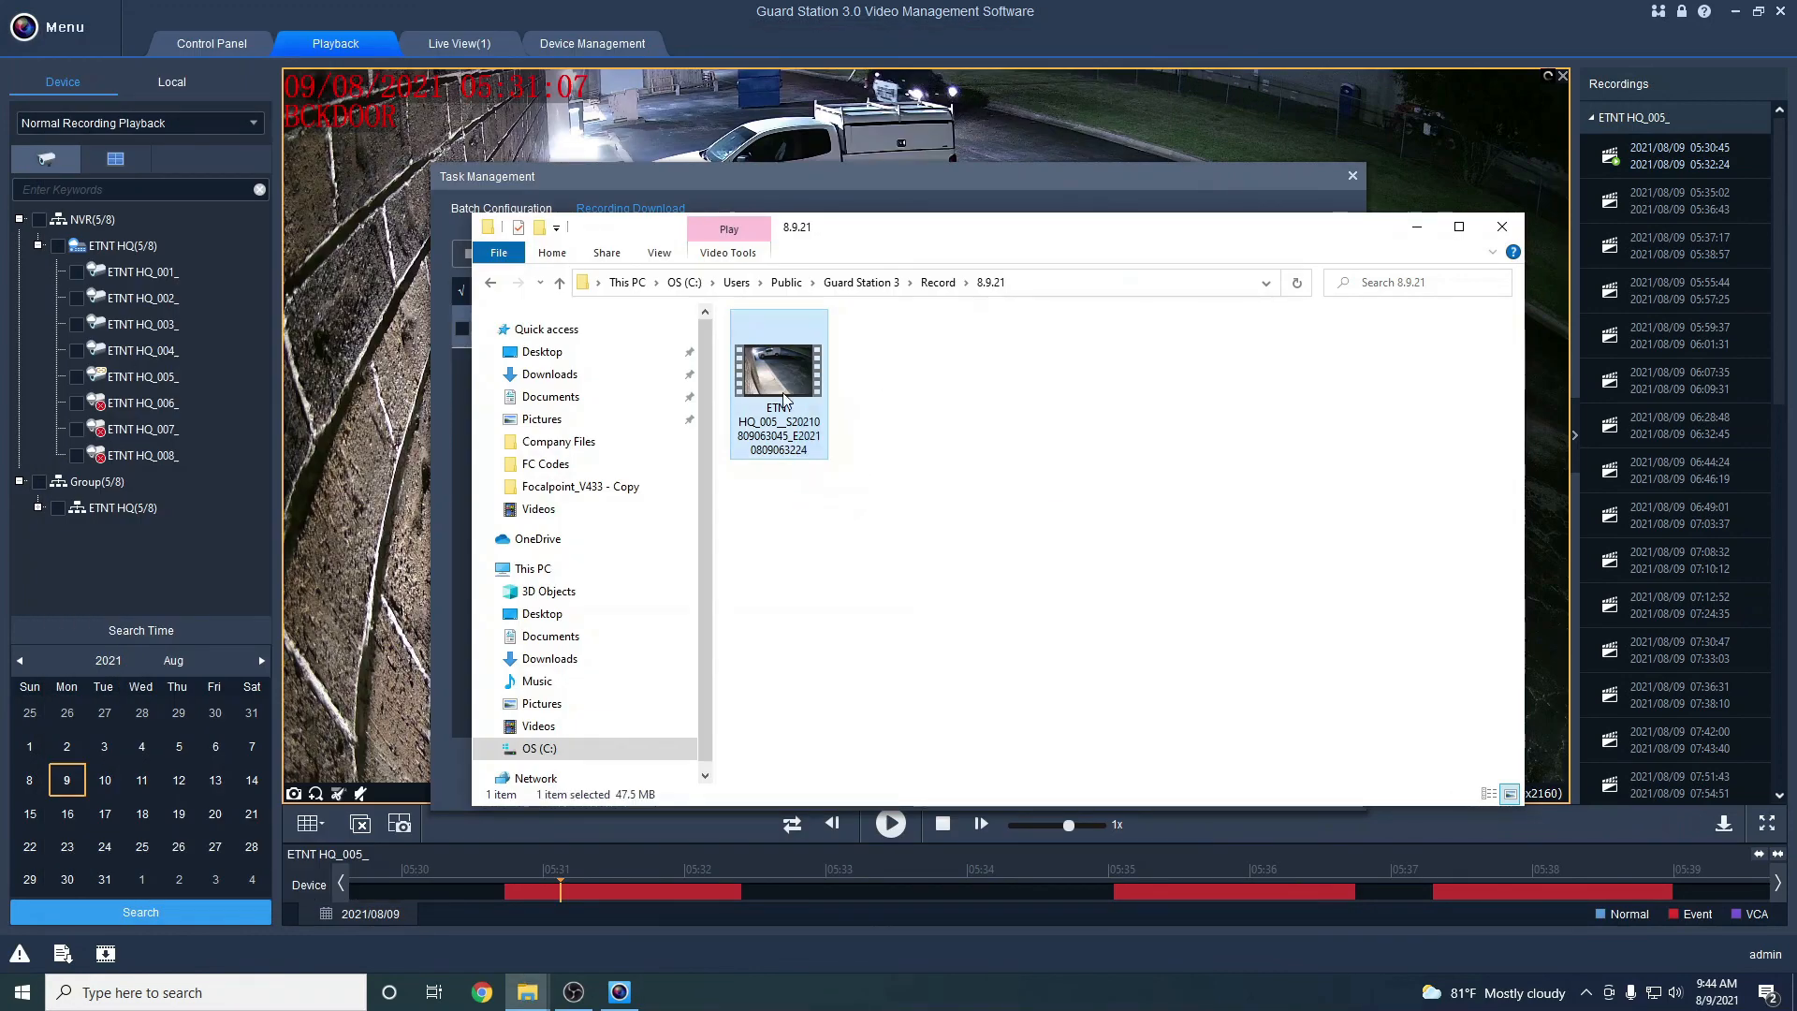
left_click(937, 282)
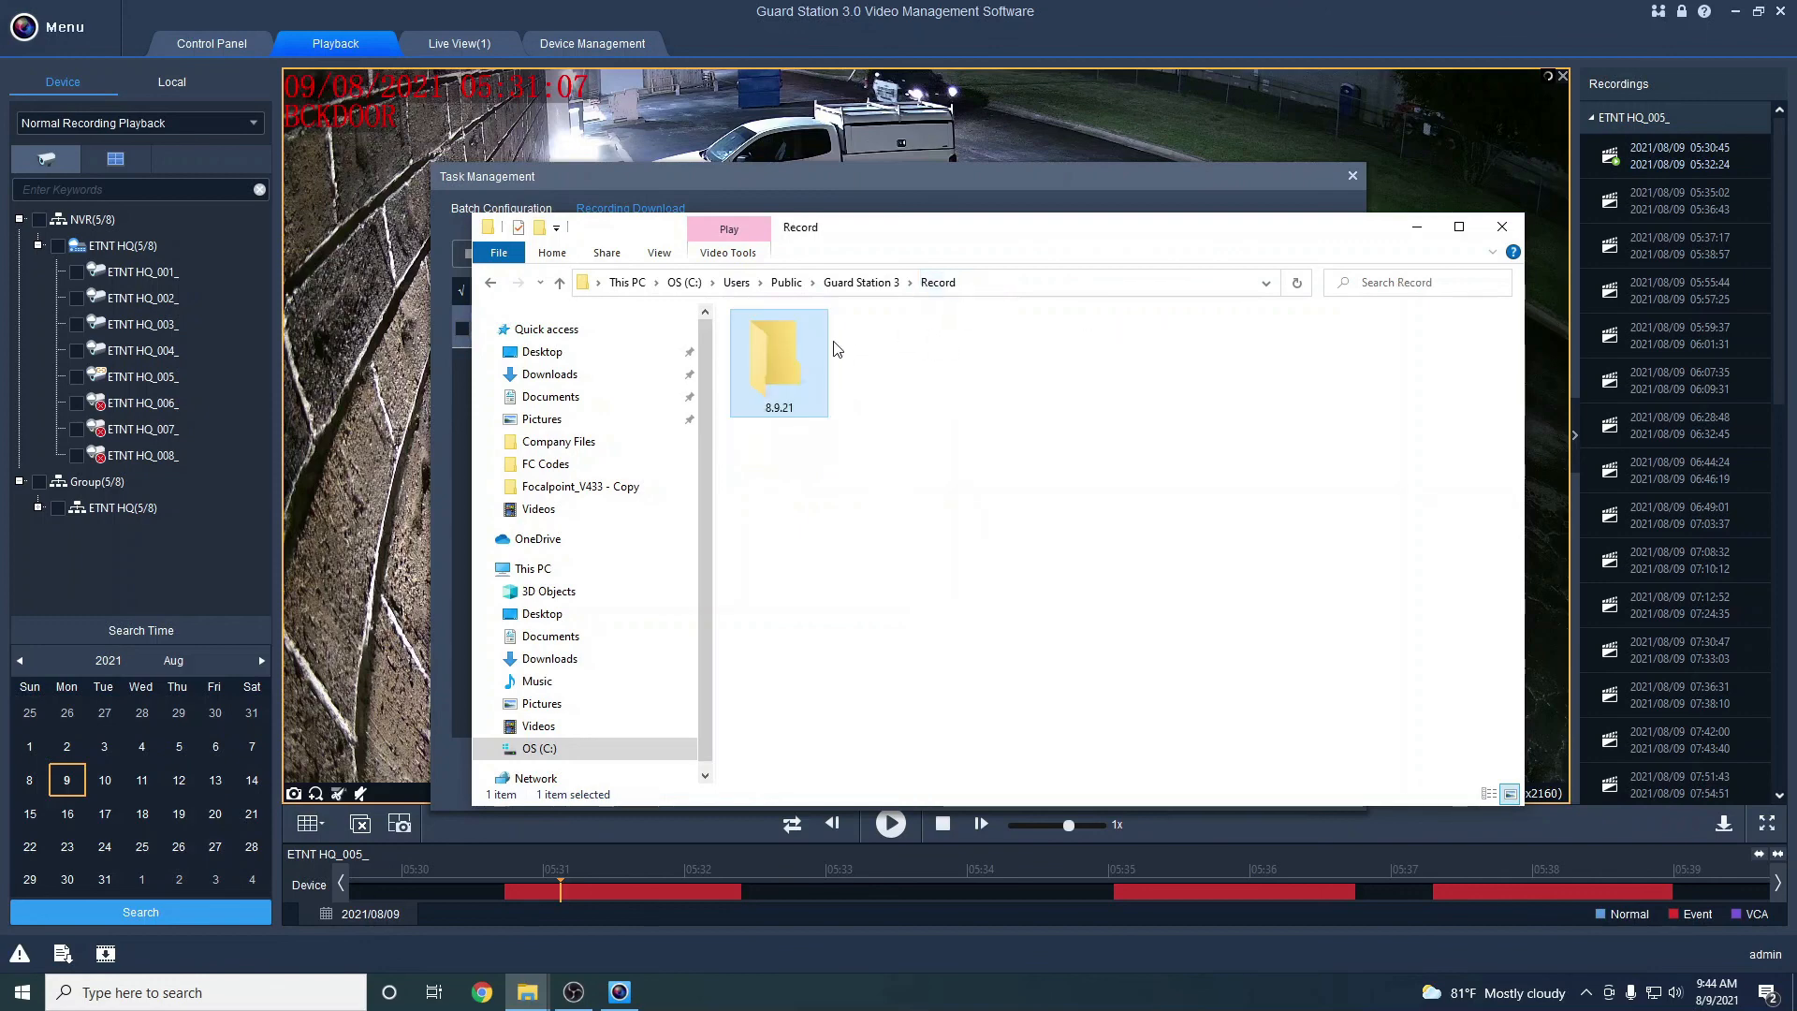
left_click(870, 283)
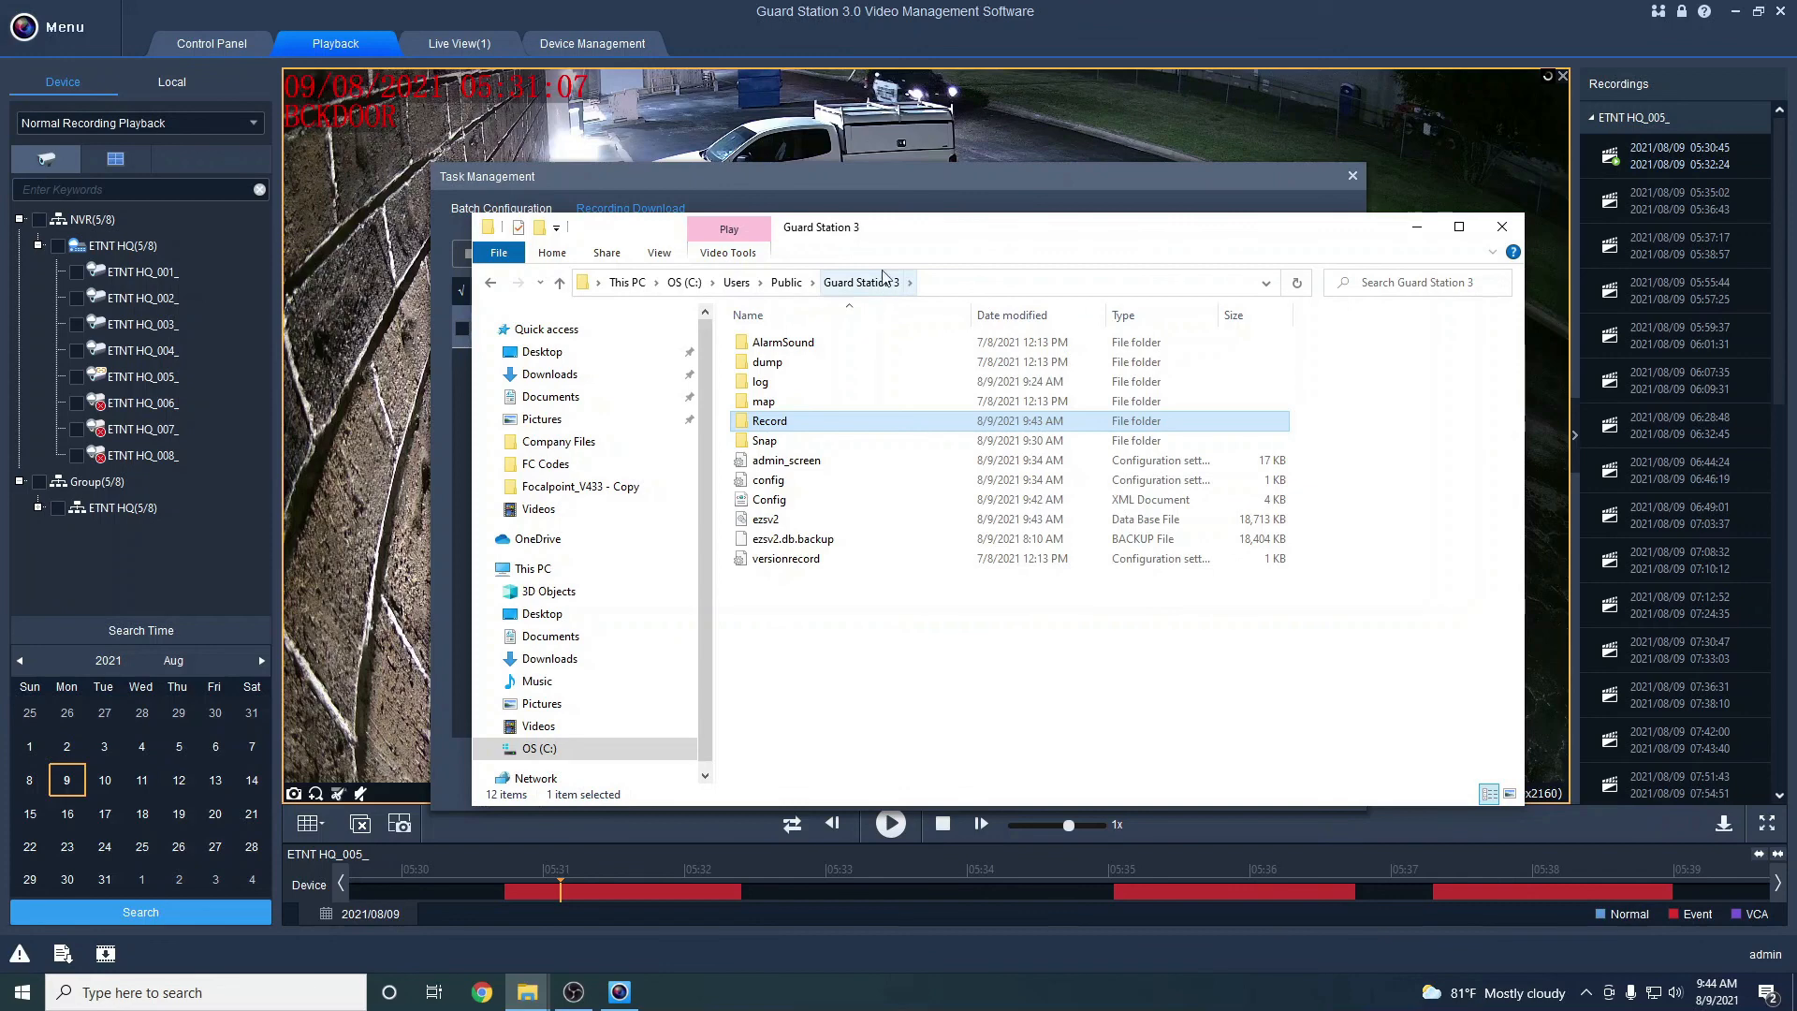
right_click(818, 428)
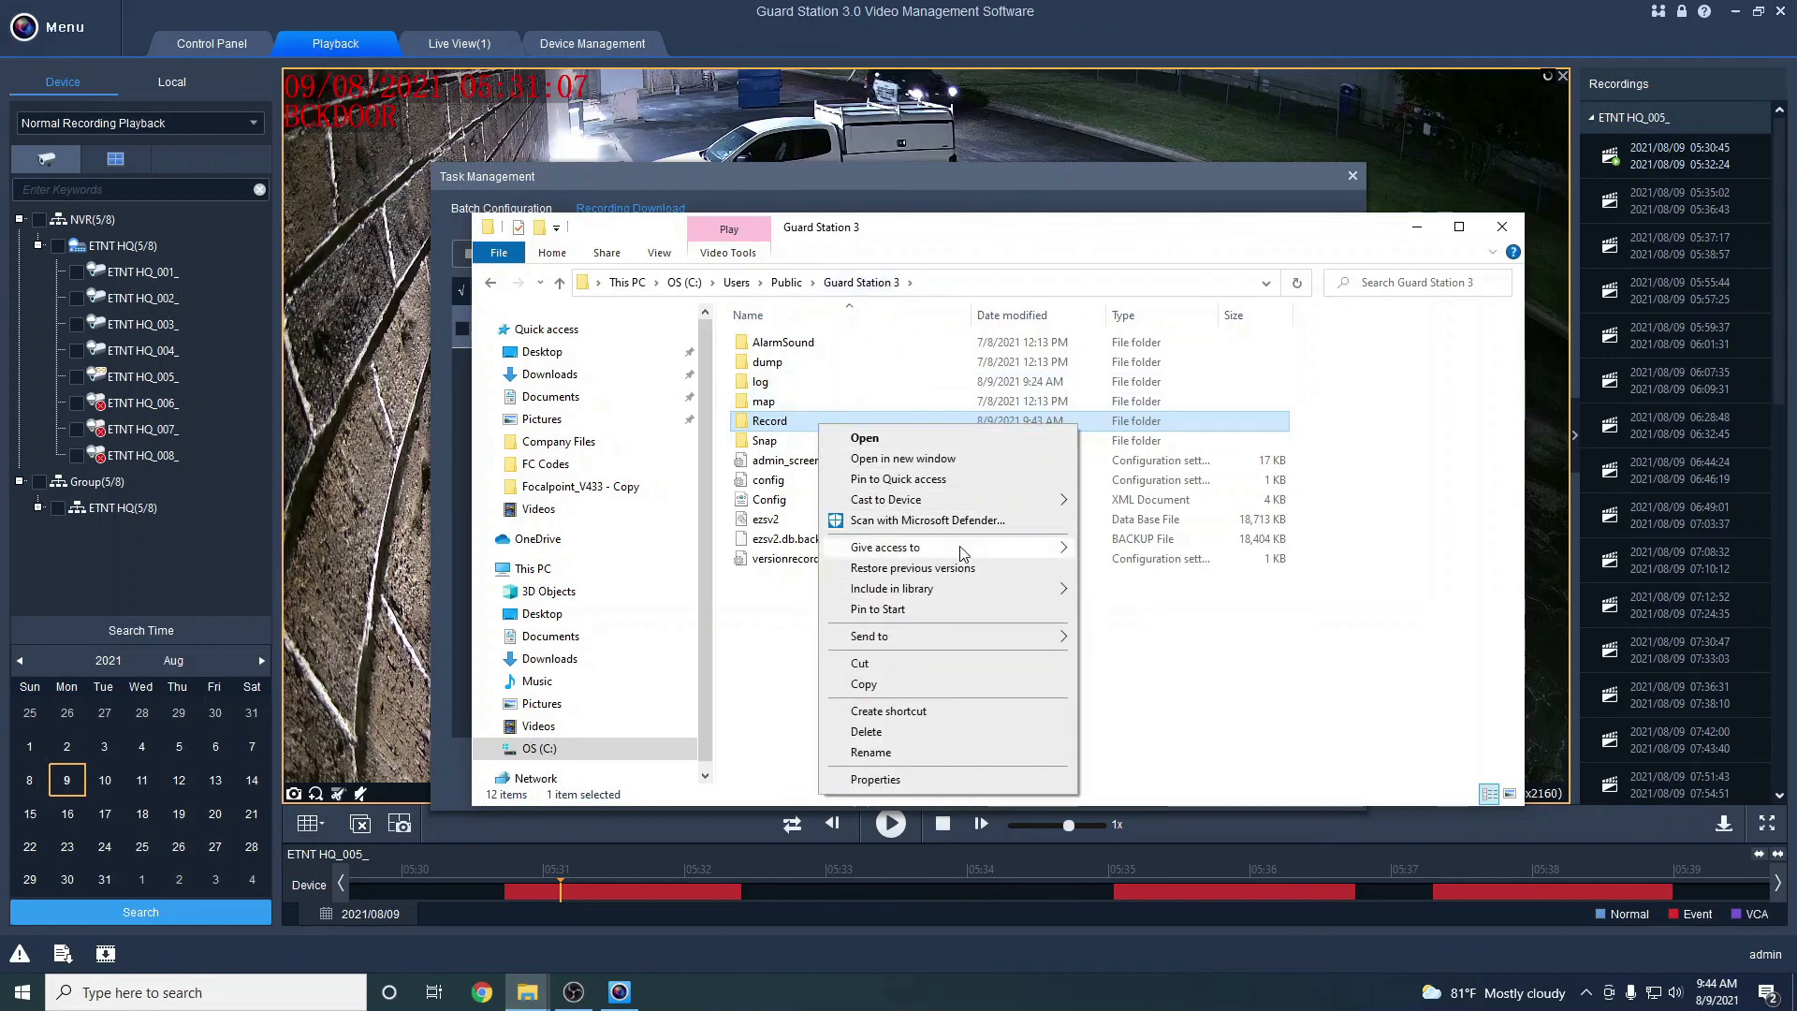
left_click(963, 485)
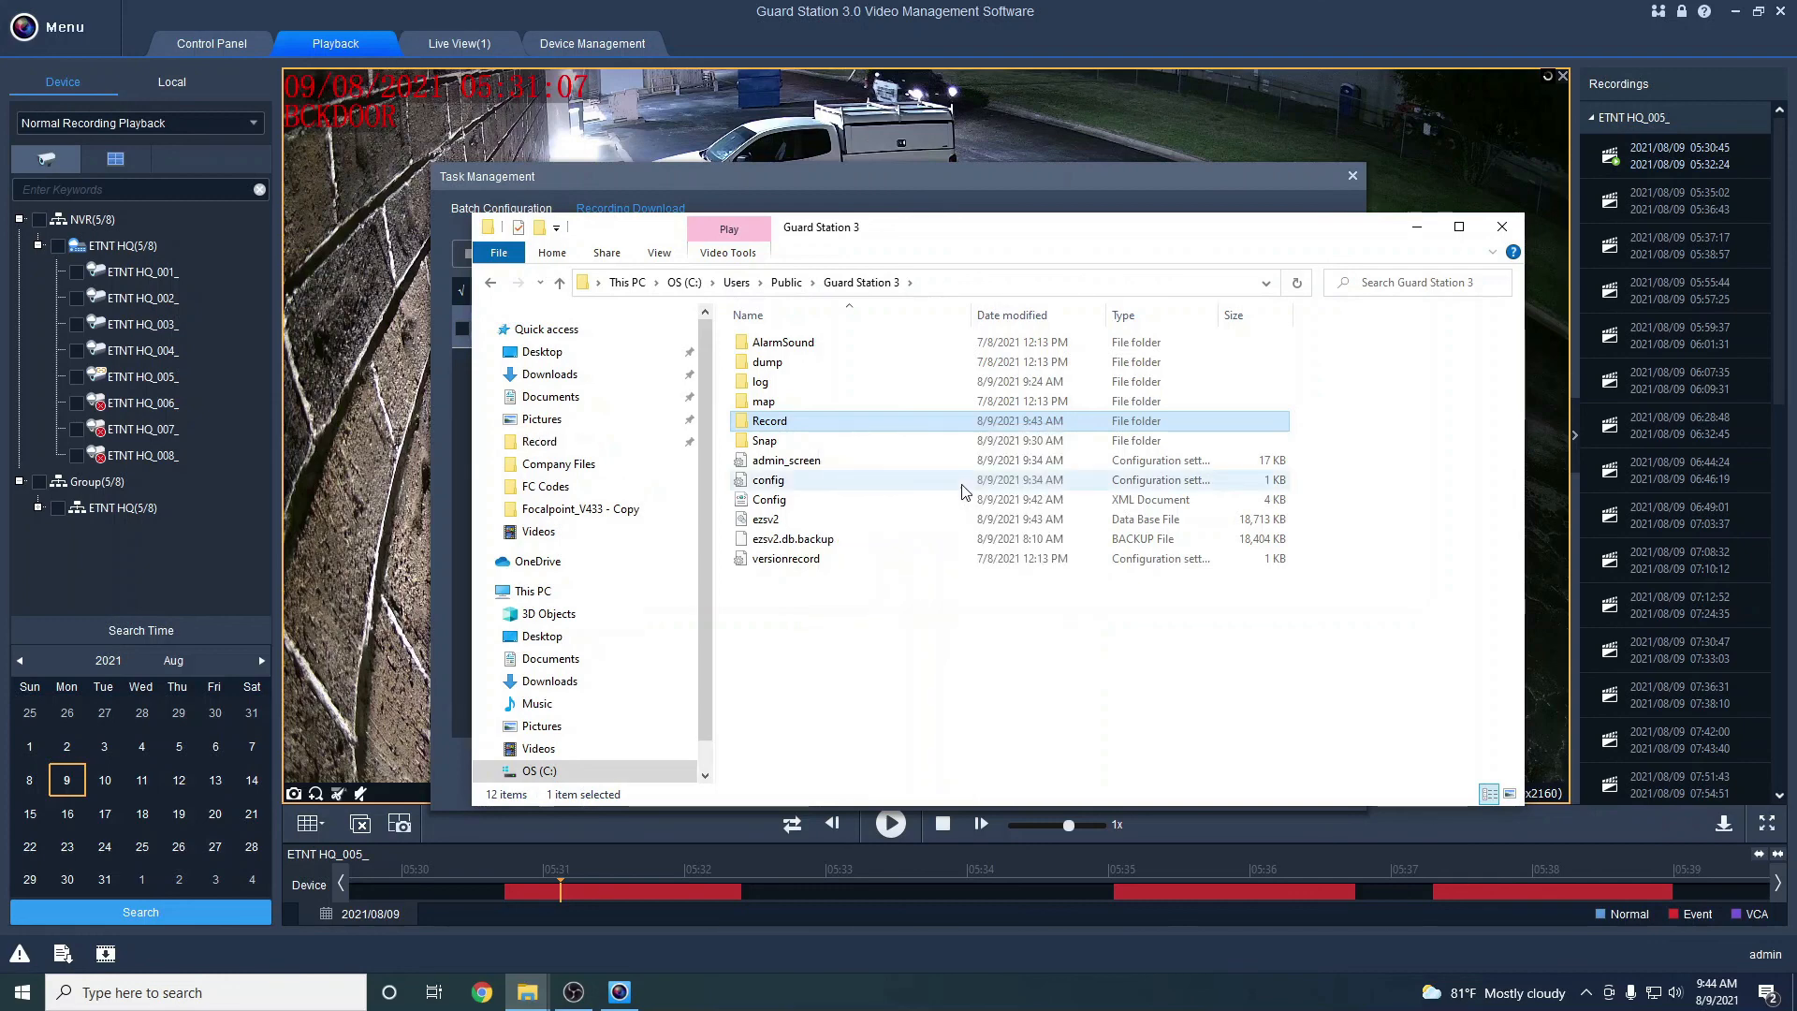
Check the clip in 8.9.21 via Quick access, then return to Guard Station and close the download task list
left_click(558, 439)
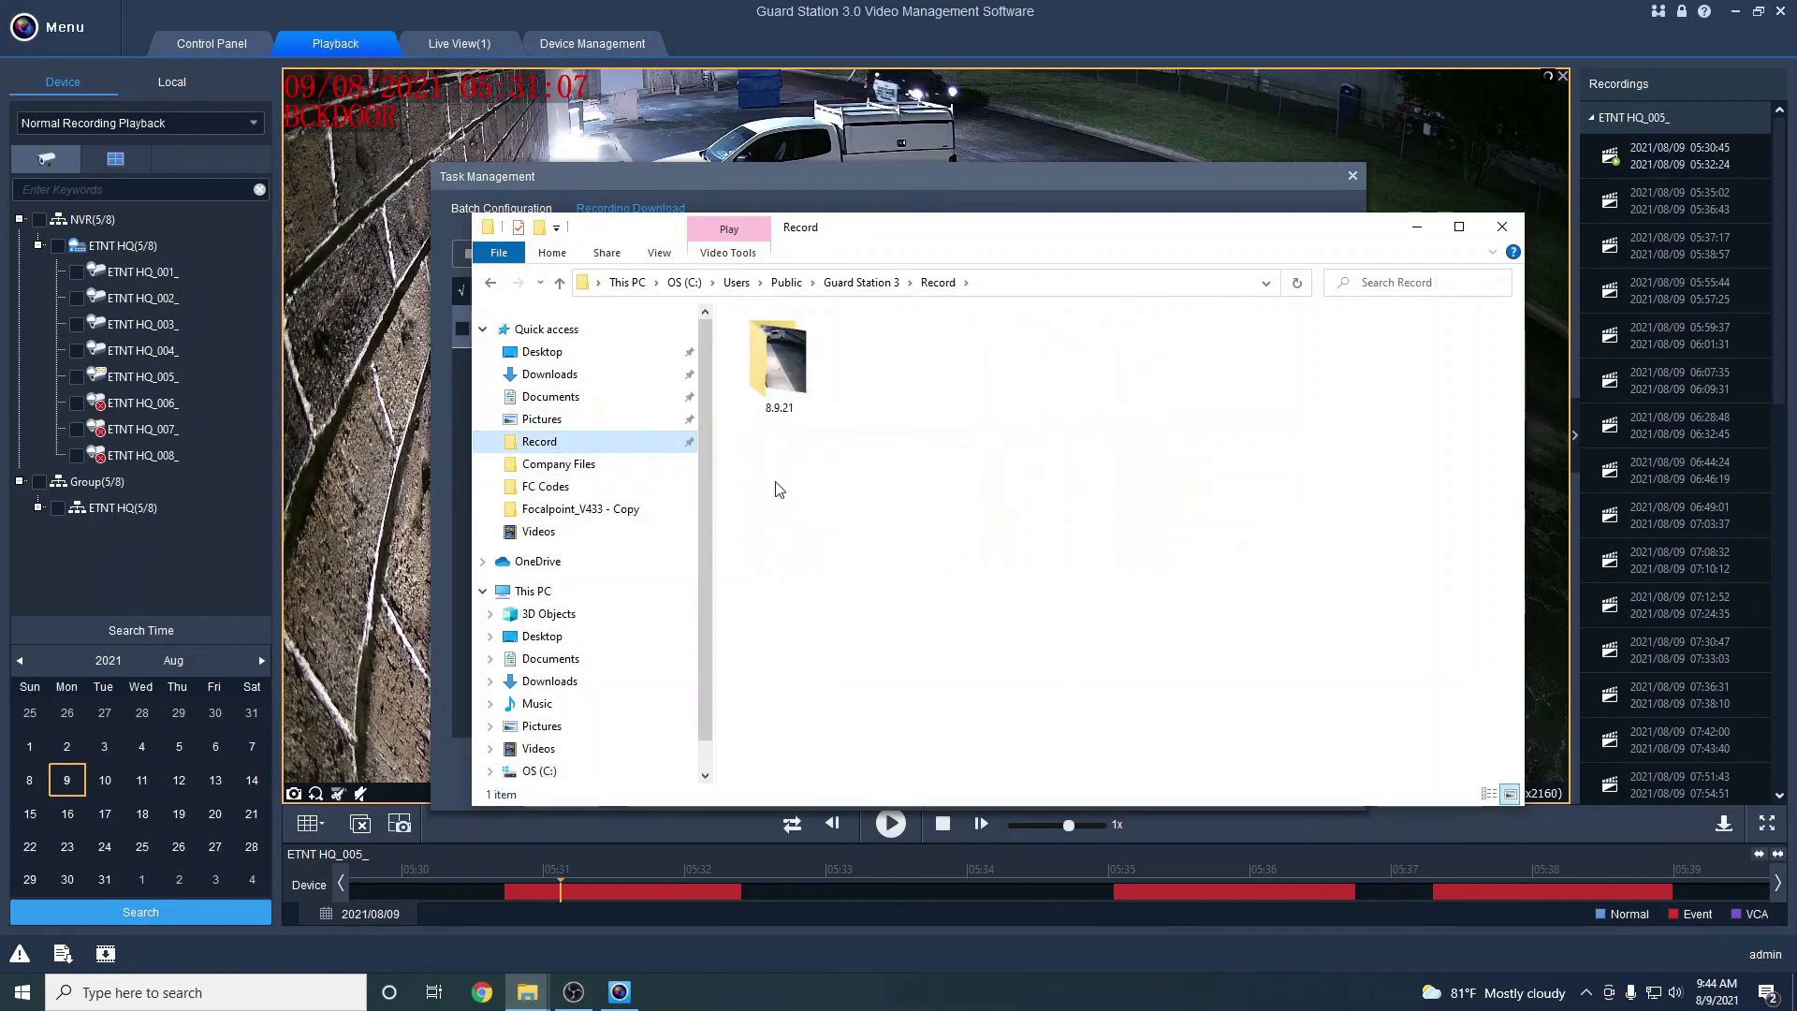
double_click(758, 378)
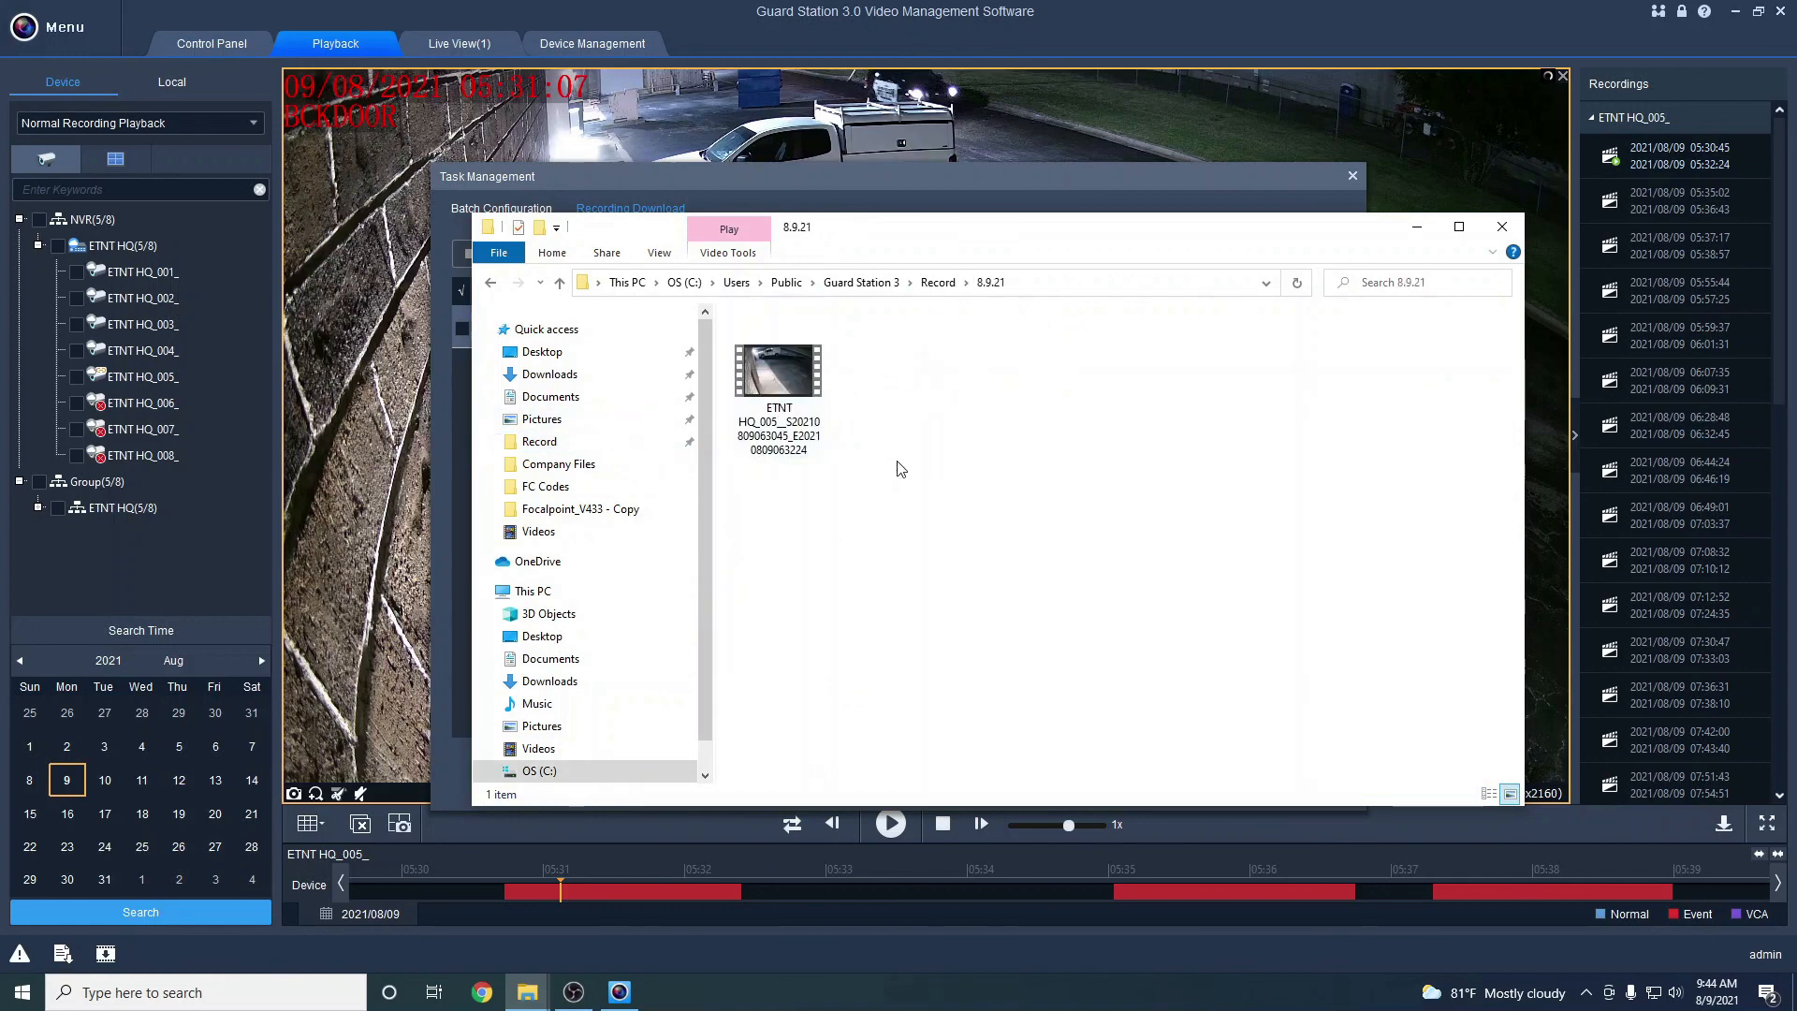
left_click(735, 405)
key("Delete")
left_click(337, 489)
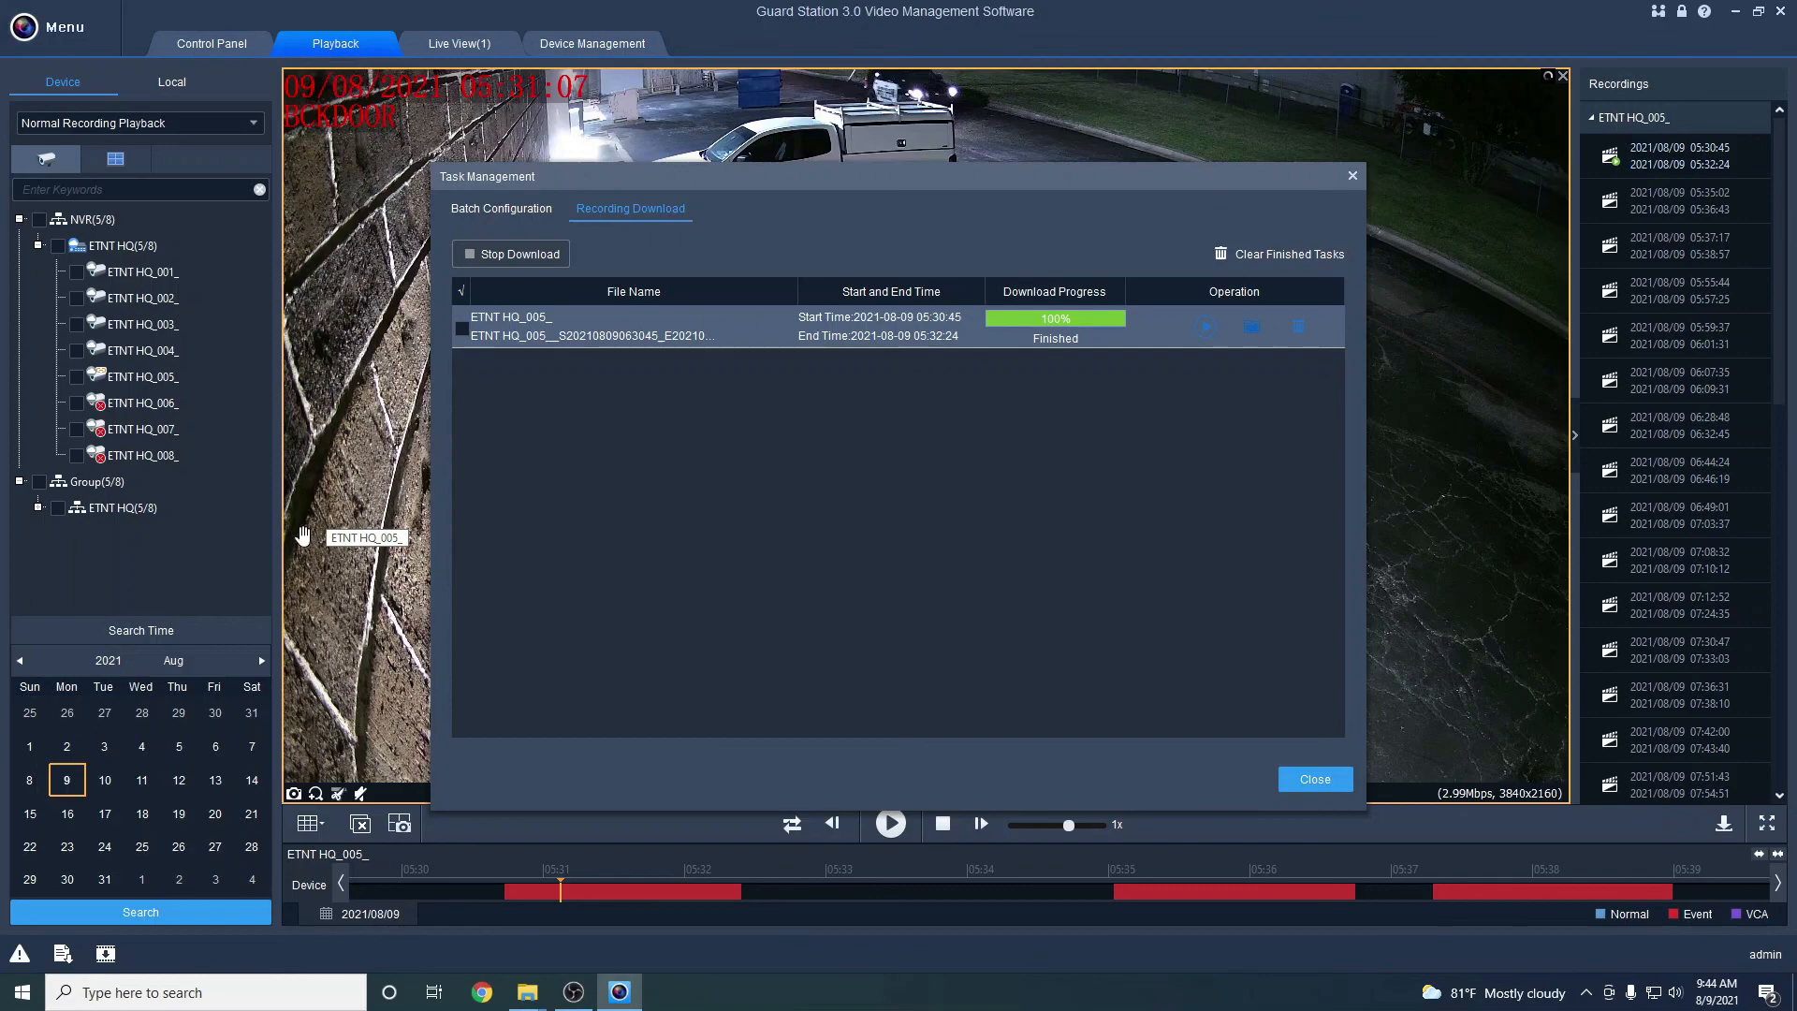
left_click(1352, 175)
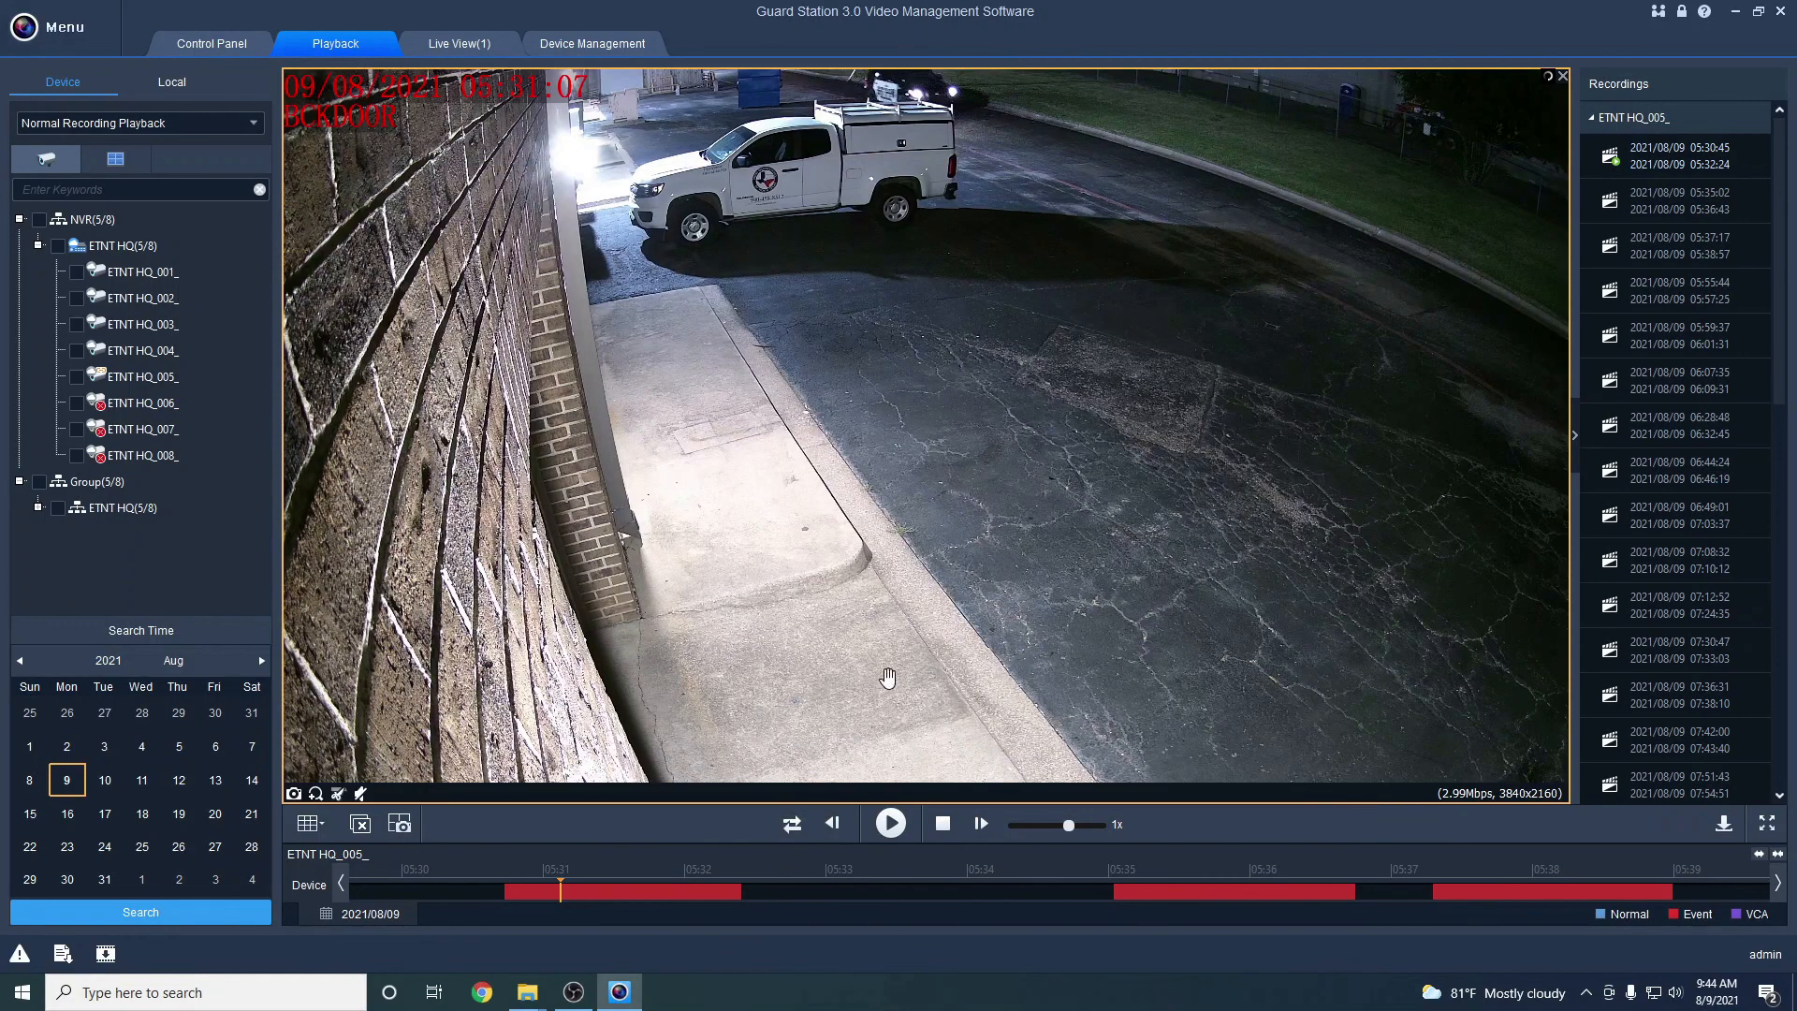